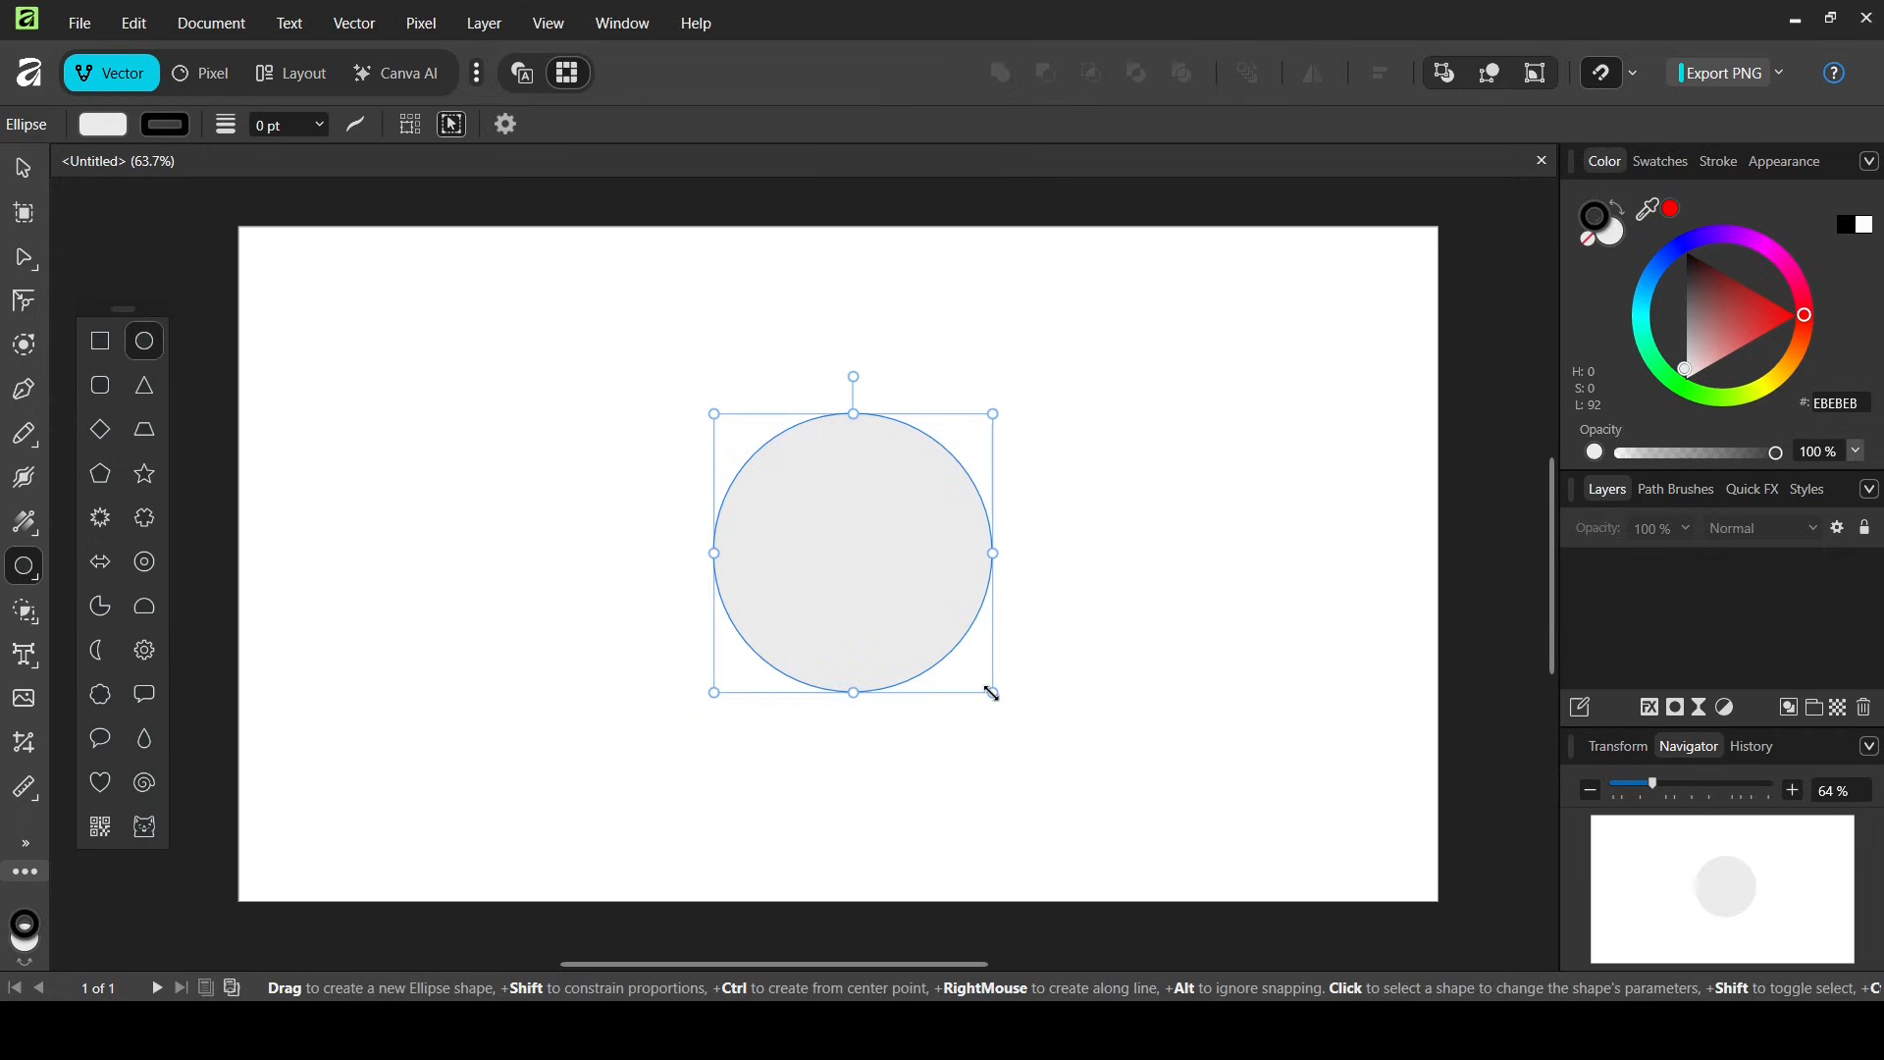
# - Remove the circle's fill and give it a 5 pt outline
pyautogui.click(111, 121)
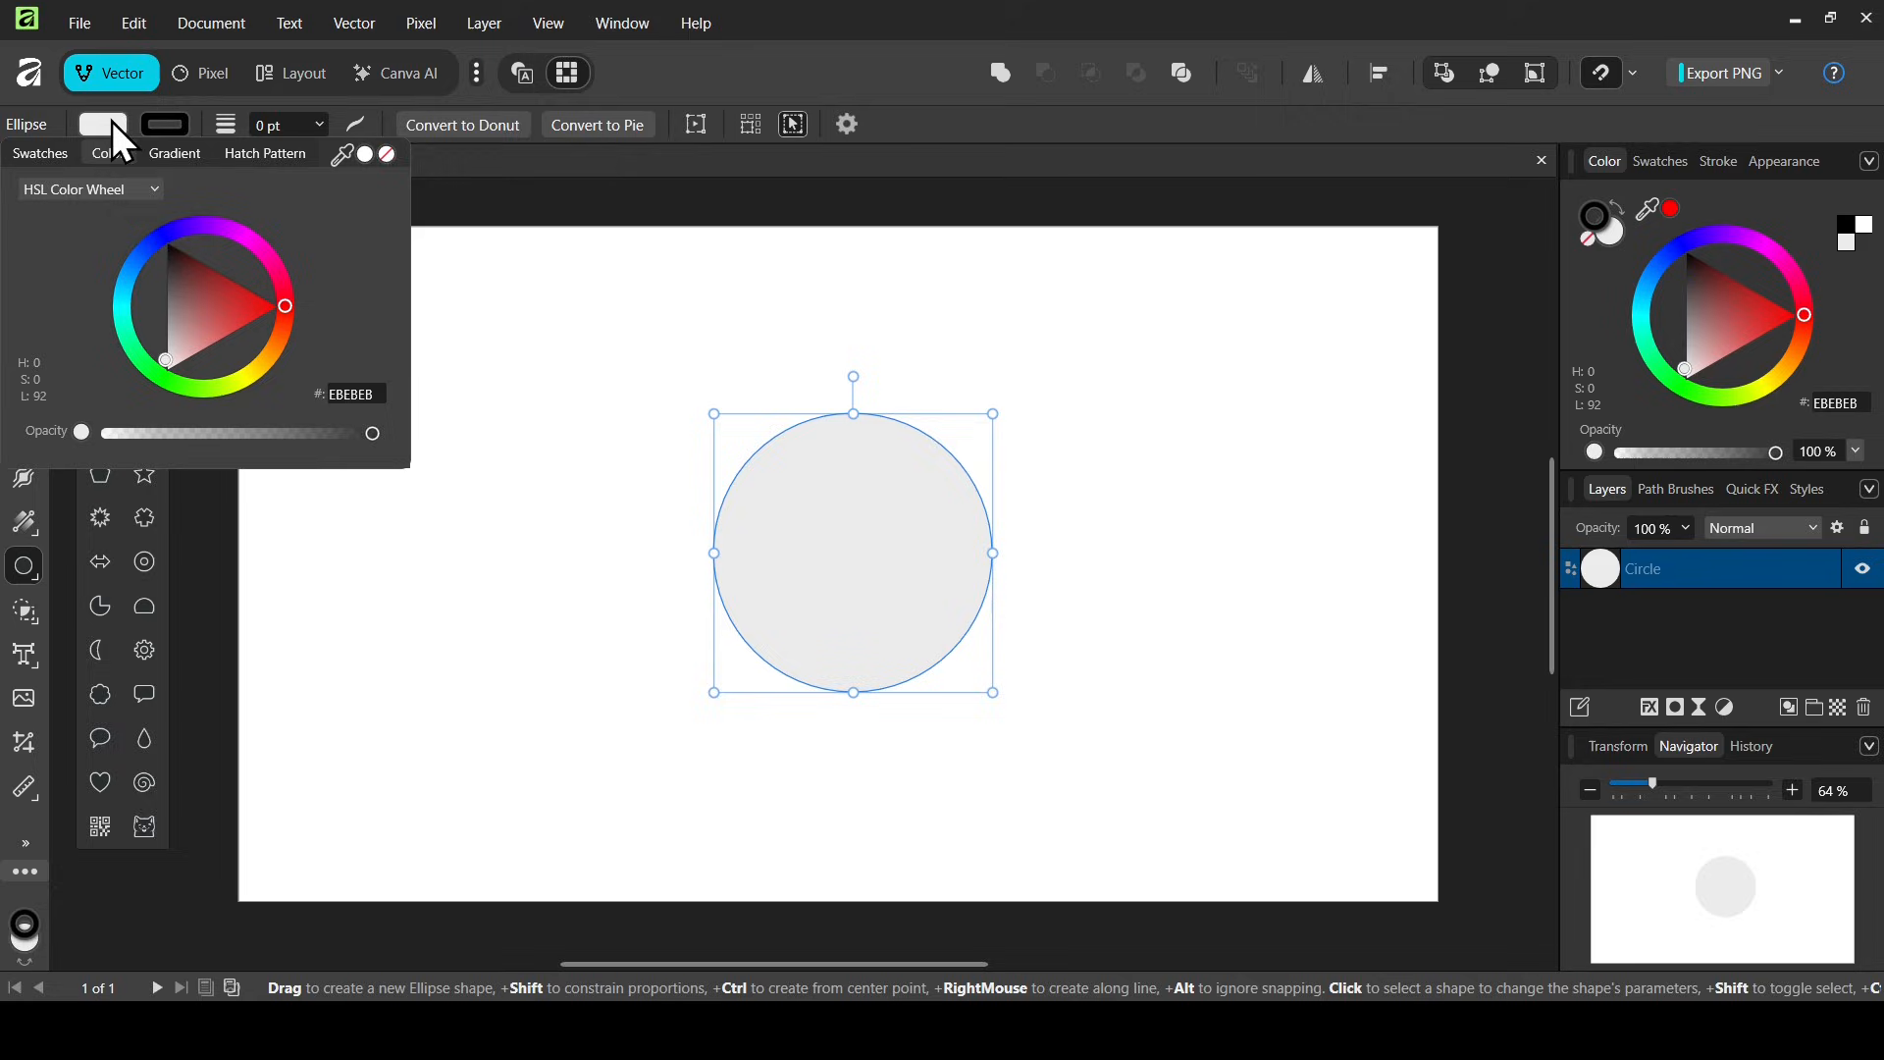
pyautogui.click(389, 155)
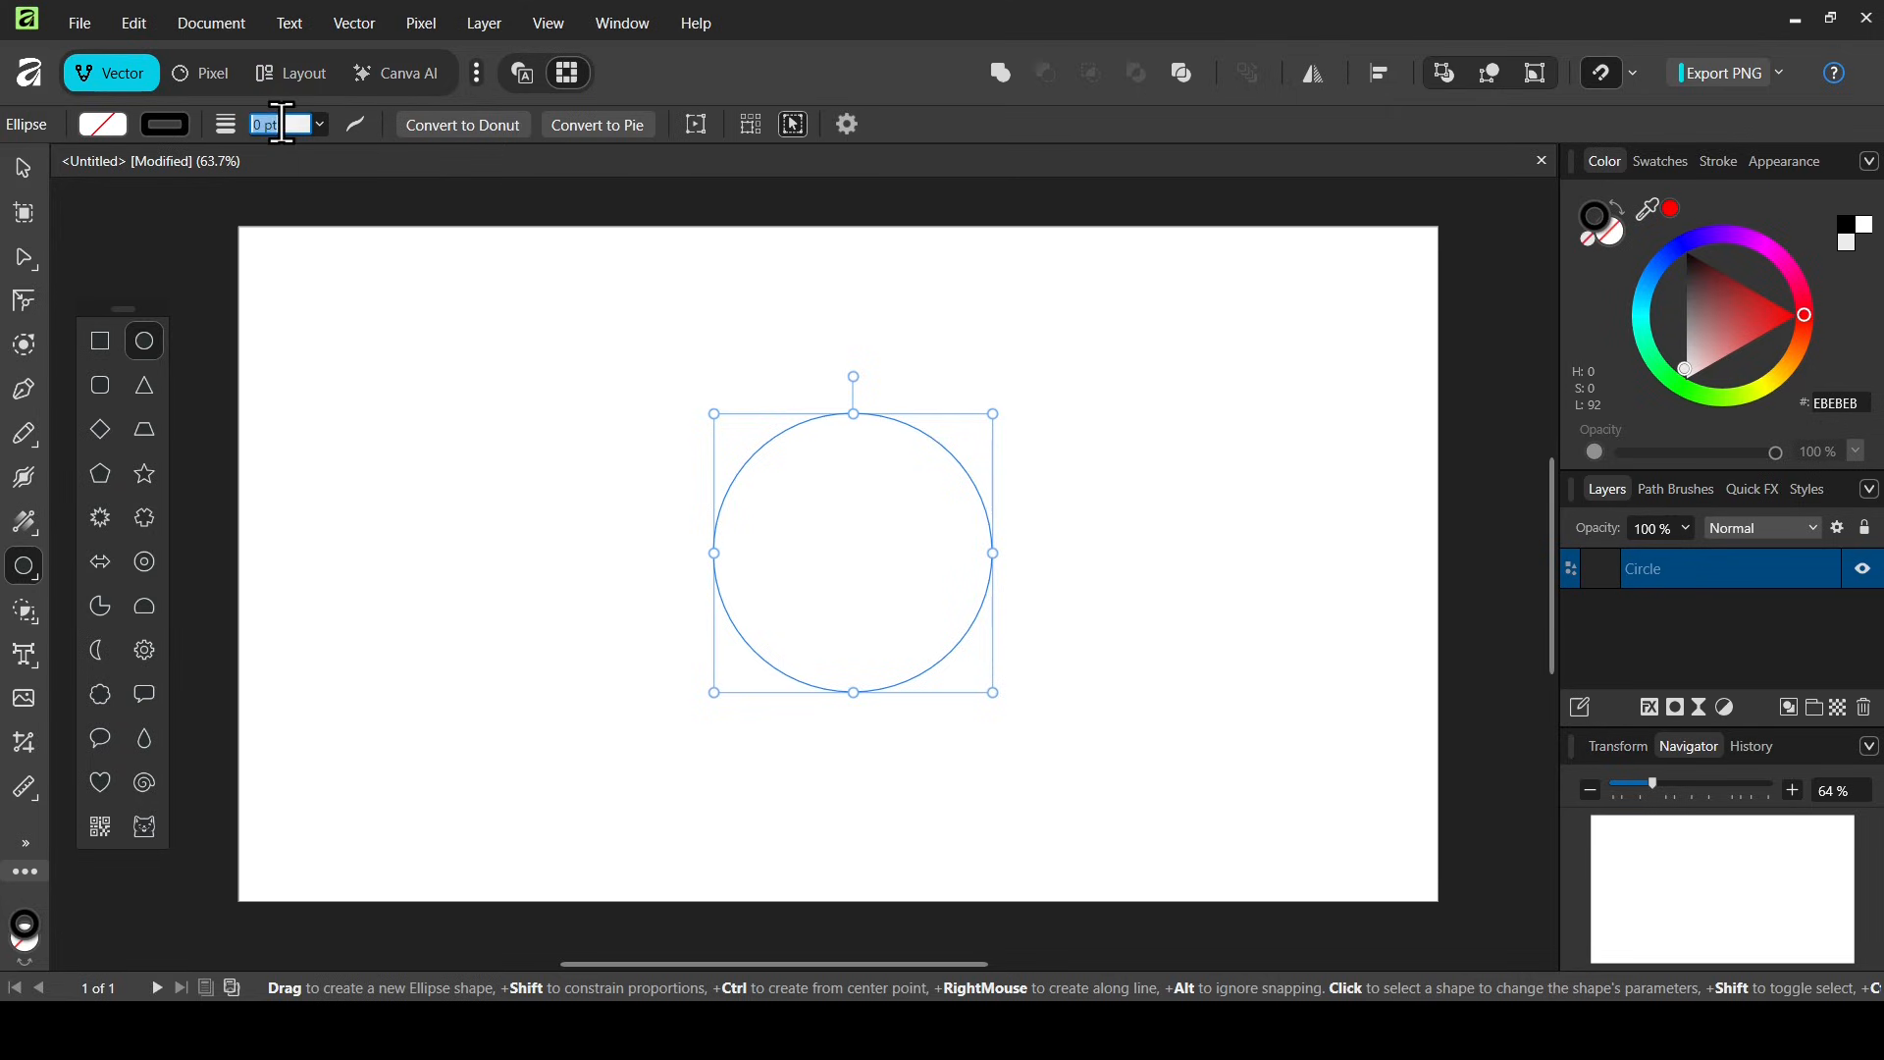
pyautogui.write('5')
pyautogui.press('Return')
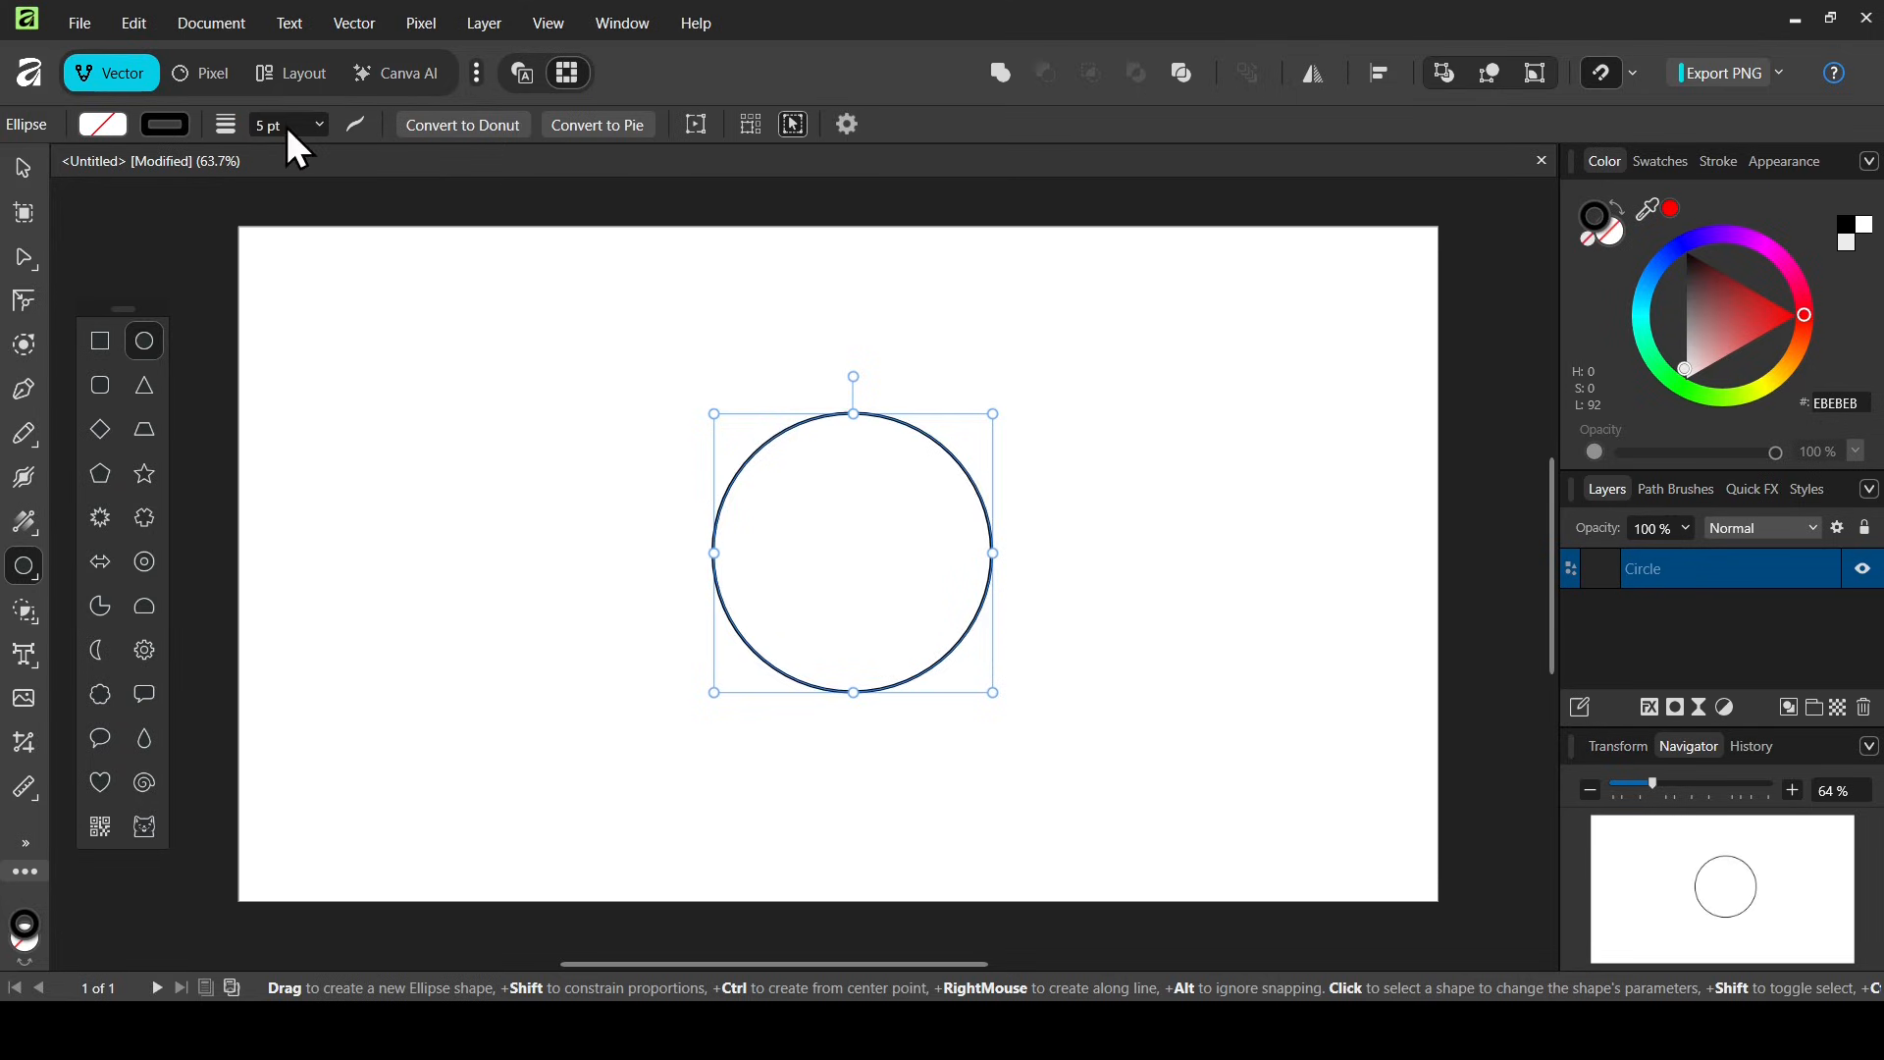
pyautogui.click(167, 126)
# - Duplicate the circle in place and scale the copy down around its centre to about two thirds of the original diameter
pyautogui.click(20, 169)
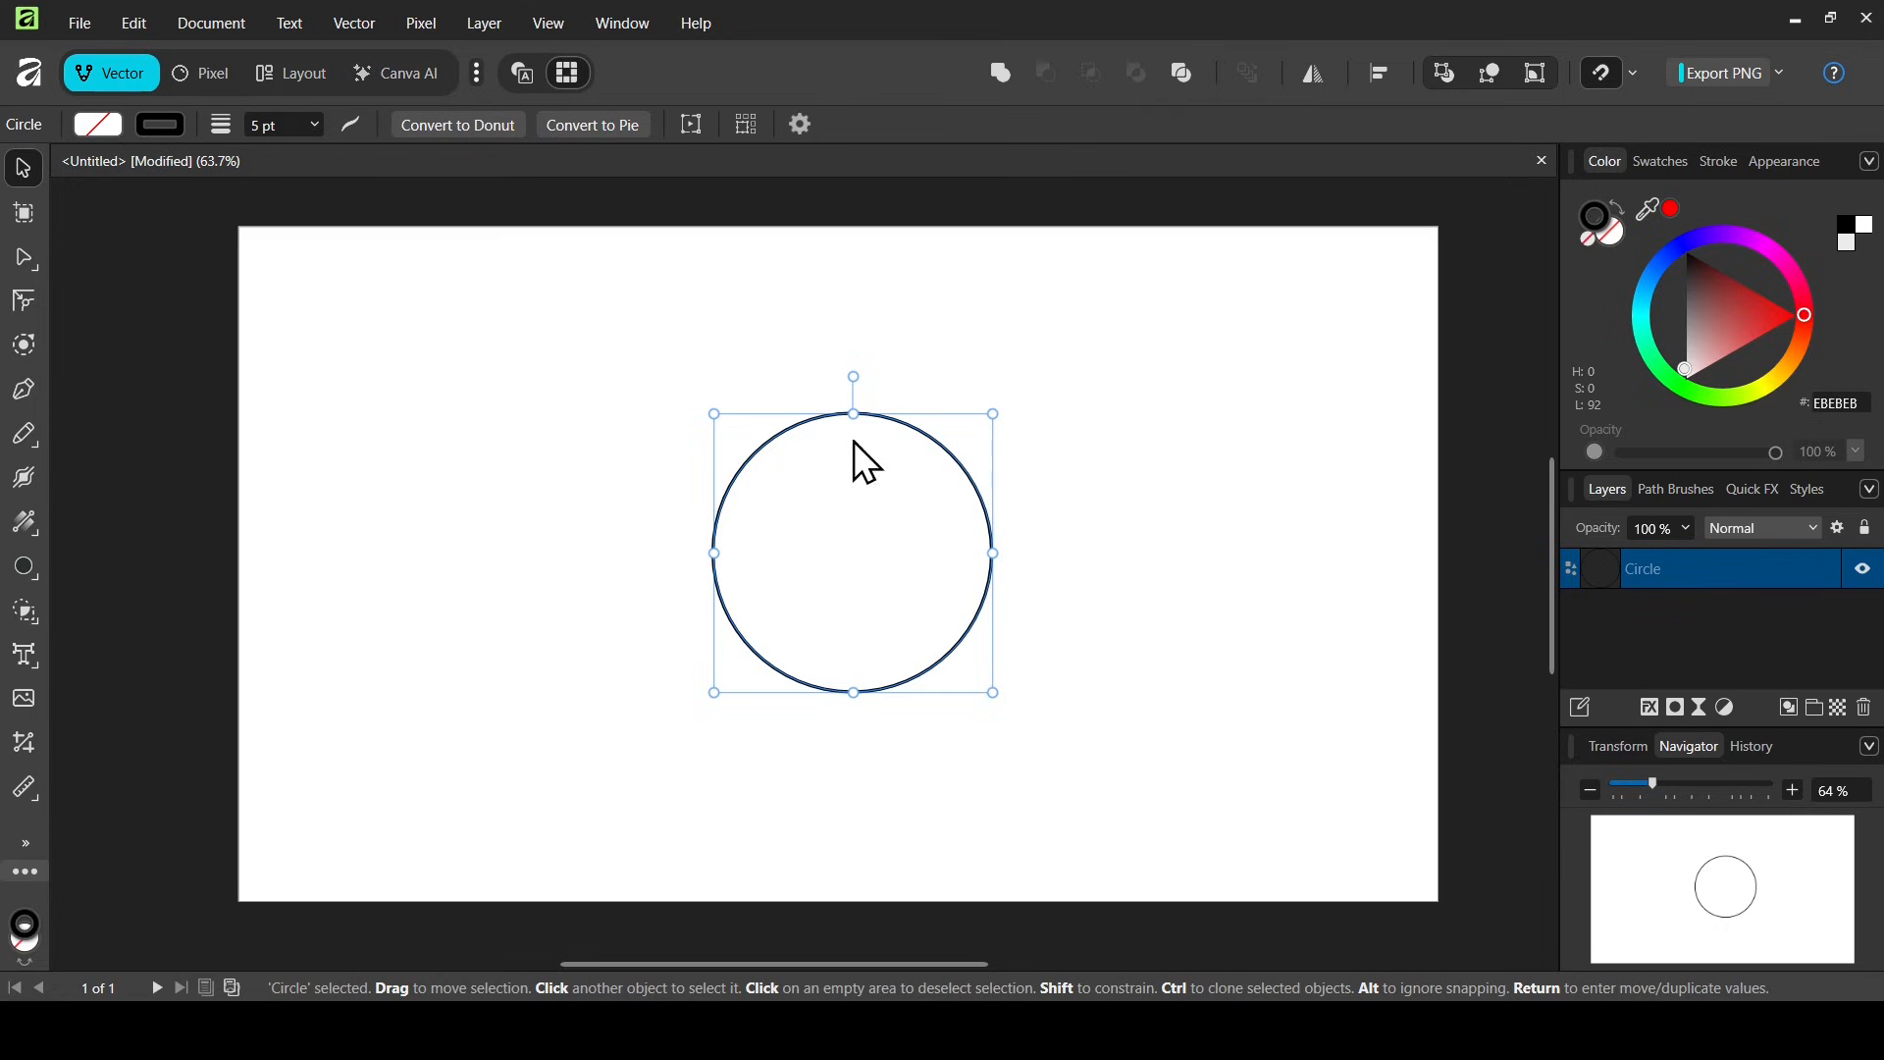
pyautogui.moveTo(855, 473); pyautogui.dragTo(909, 573)
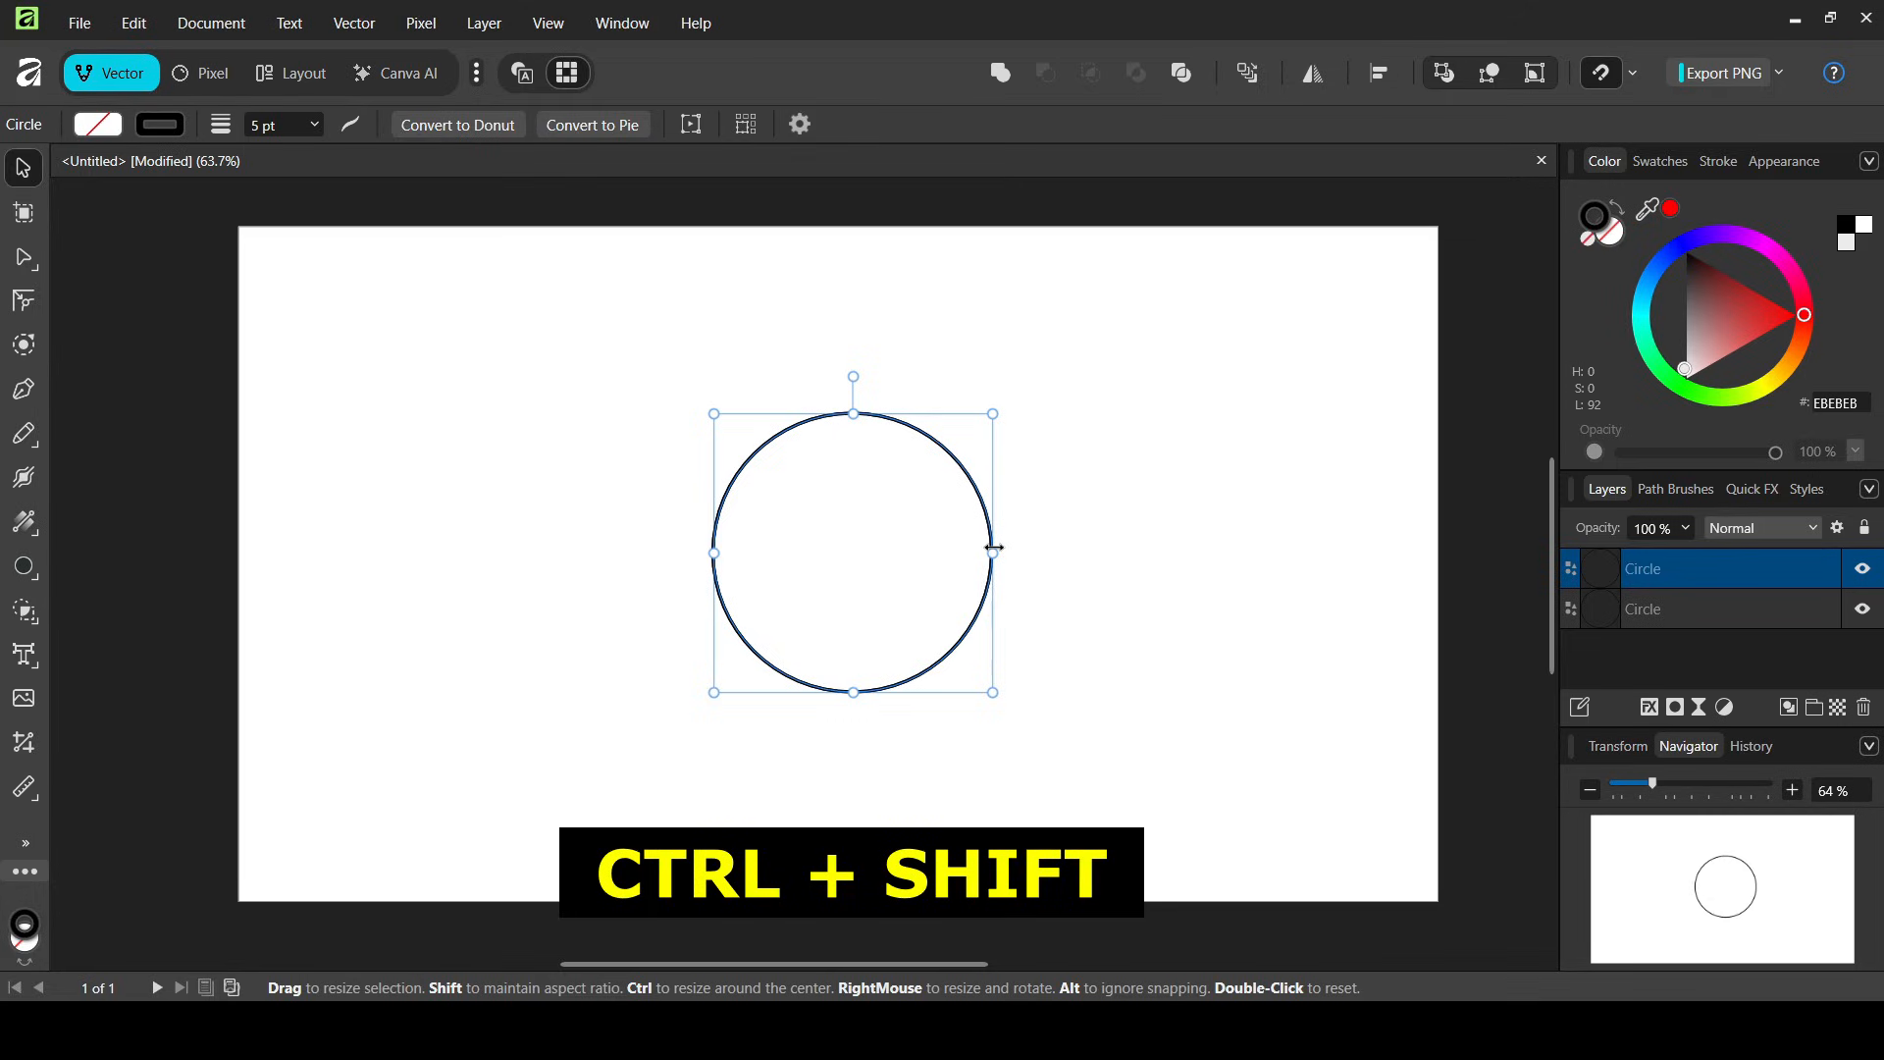
pyautogui.moveTo(994, 547); pyautogui.dragTo(947, 552)
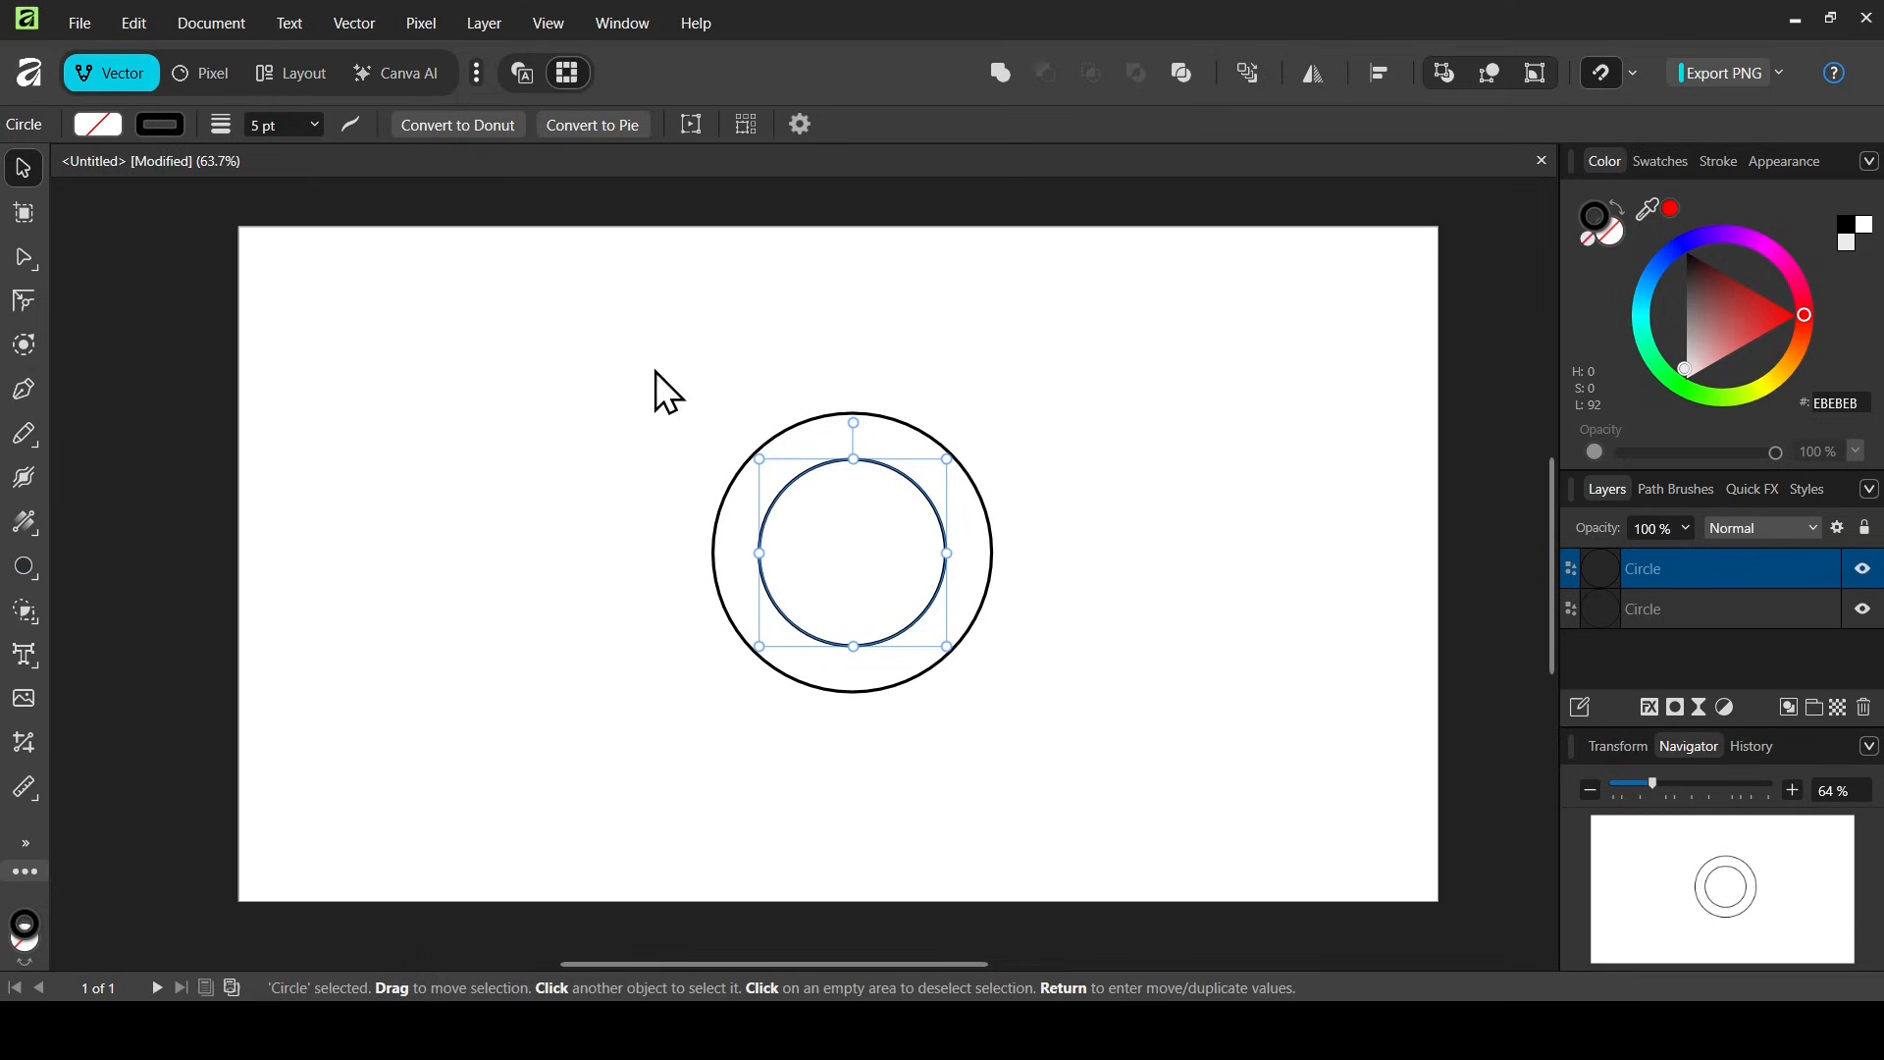
# - Select both concentric circles and combine them into one group
pyautogui.moveTo(609, 361); pyautogui.dragTo(1140, 781)
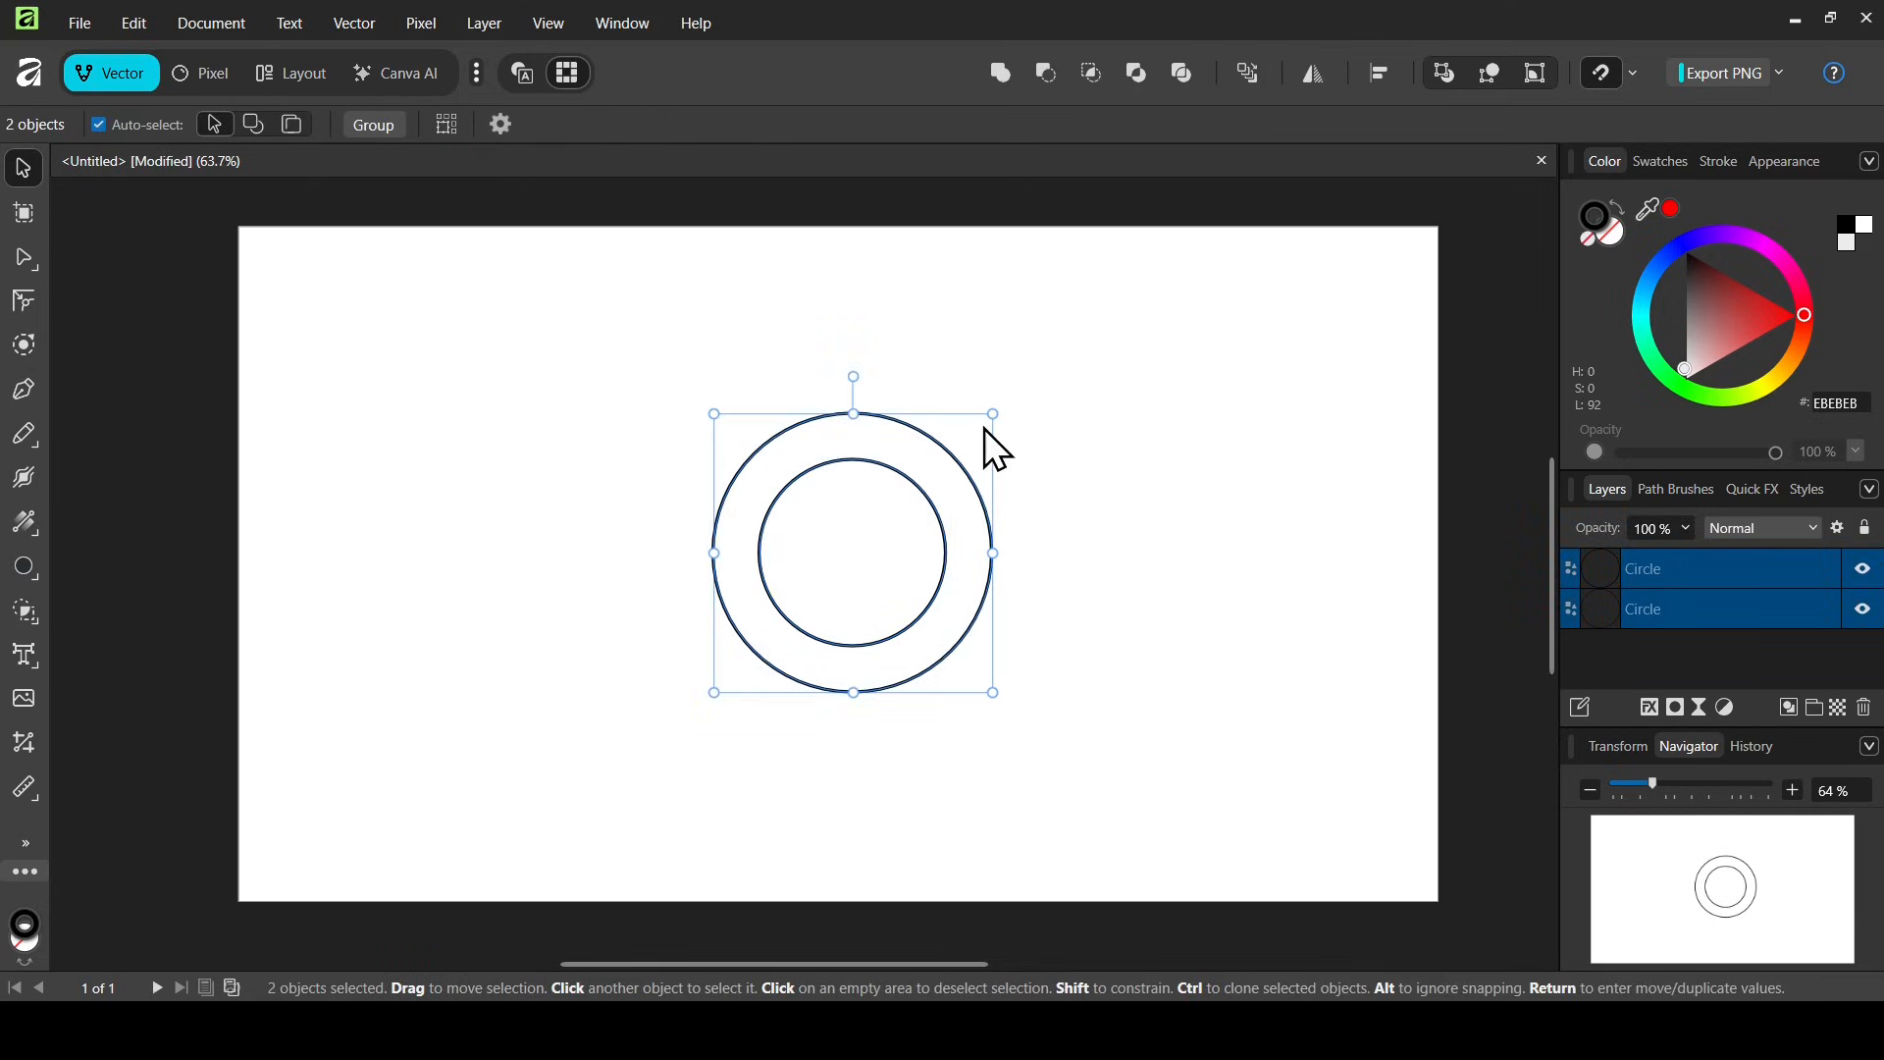
pyautogui.click(1816, 709)
pyautogui.click(1862, 570)
pyautogui.click(1863, 573)
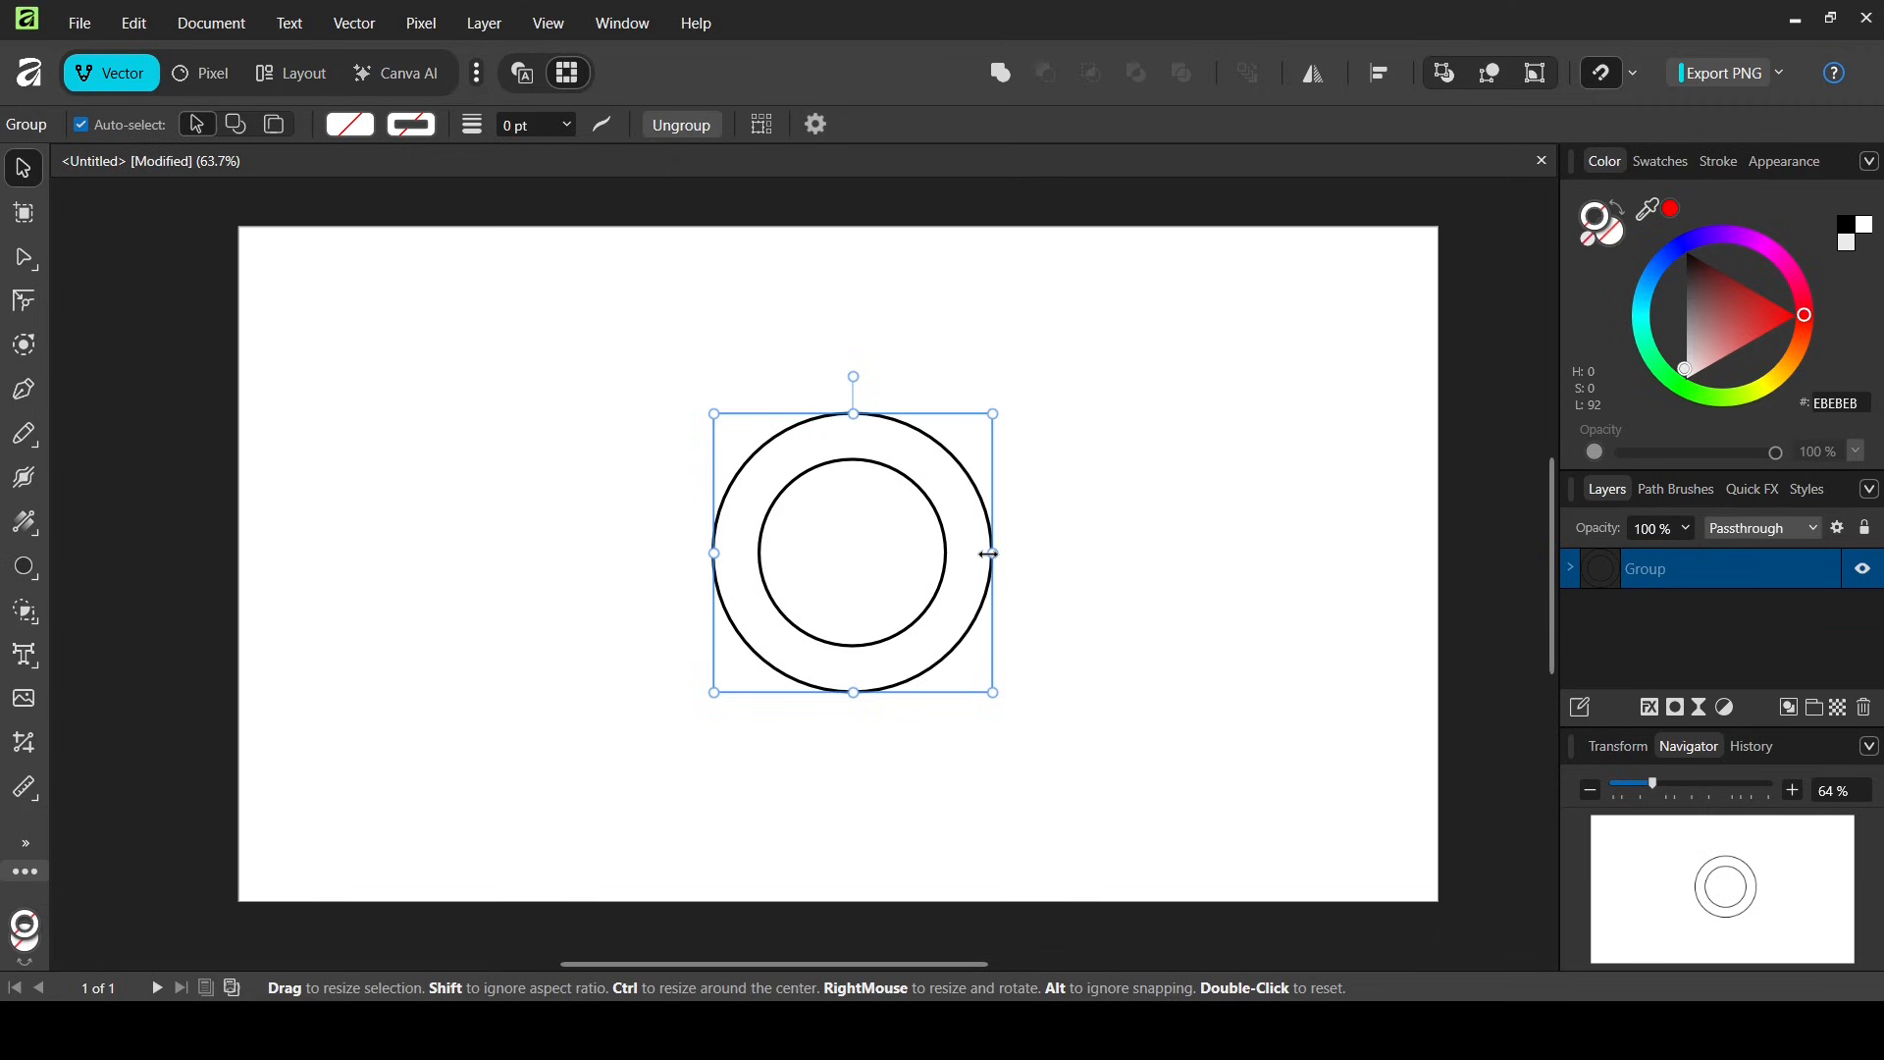
# - Enlarge the ring group proportionally by about a fifth, review the snapping options, and centre the group on the page
pyautogui.moveTo(990, 555); pyautogui.dragTo(1044, 555)
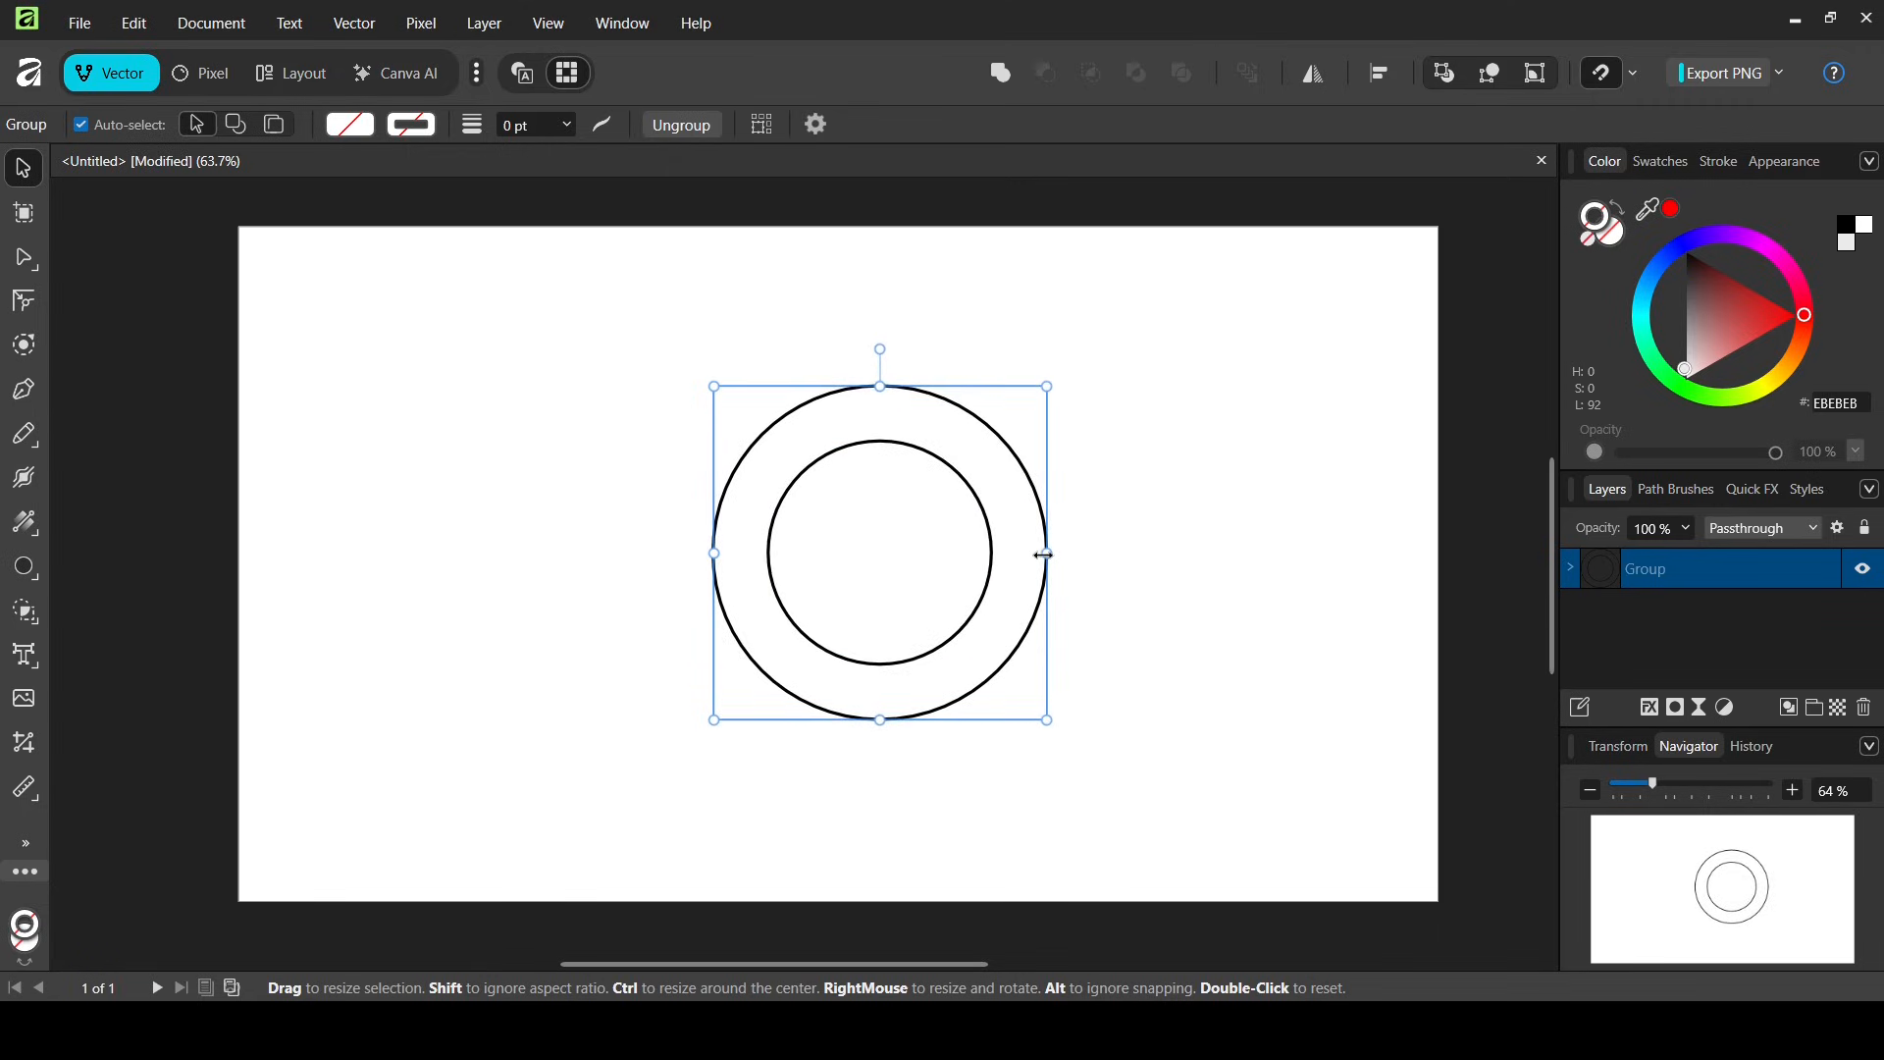
pyautogui.click(1635, 73)
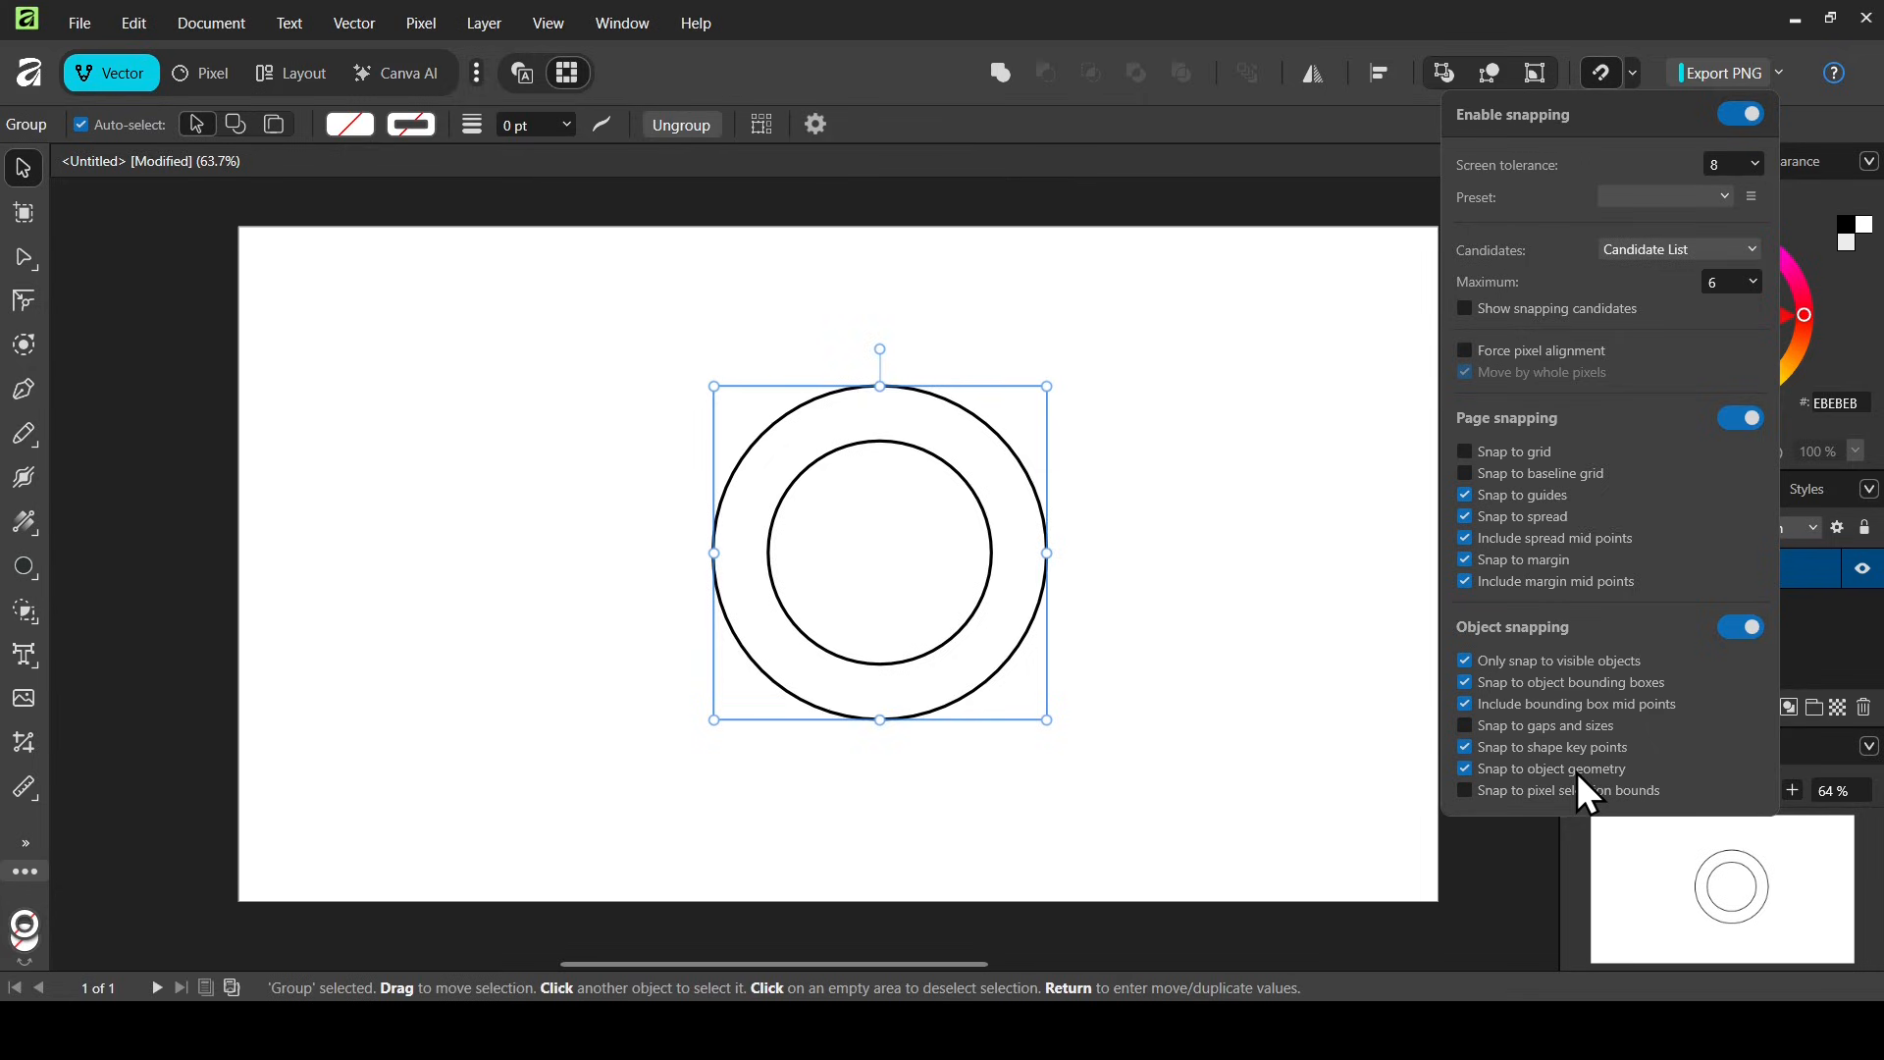
pyautogui.click(1042, 6)
pyautogui.moveTo(959, 462); pyautogui.dragTo(920, 474)
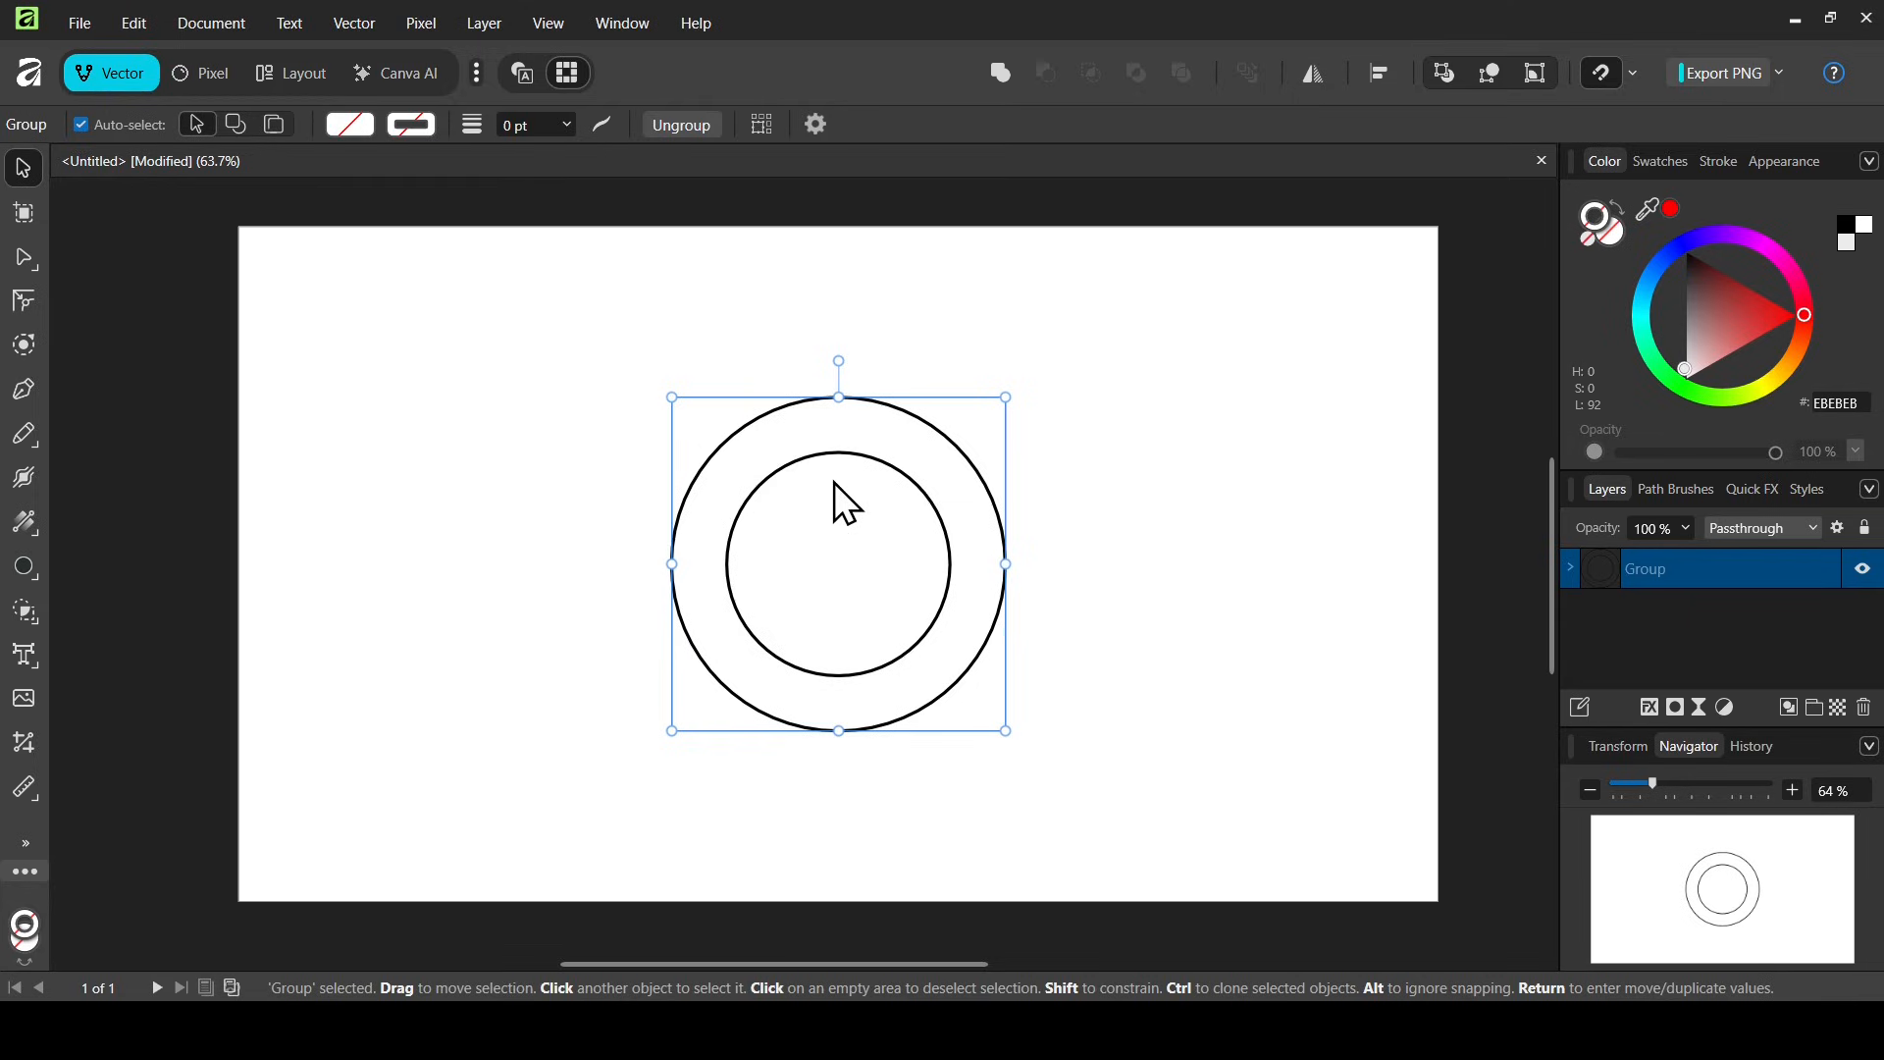
# - Duplicate the ring group horizontally to the right and enable Transform Origin so that object centres are shown
pyautogui.keyDown('ctrl'); pyautogui.moveTo(834, 482); pyautogui.dragTo(972, 579); pyautogui.keyUp('ctrl')
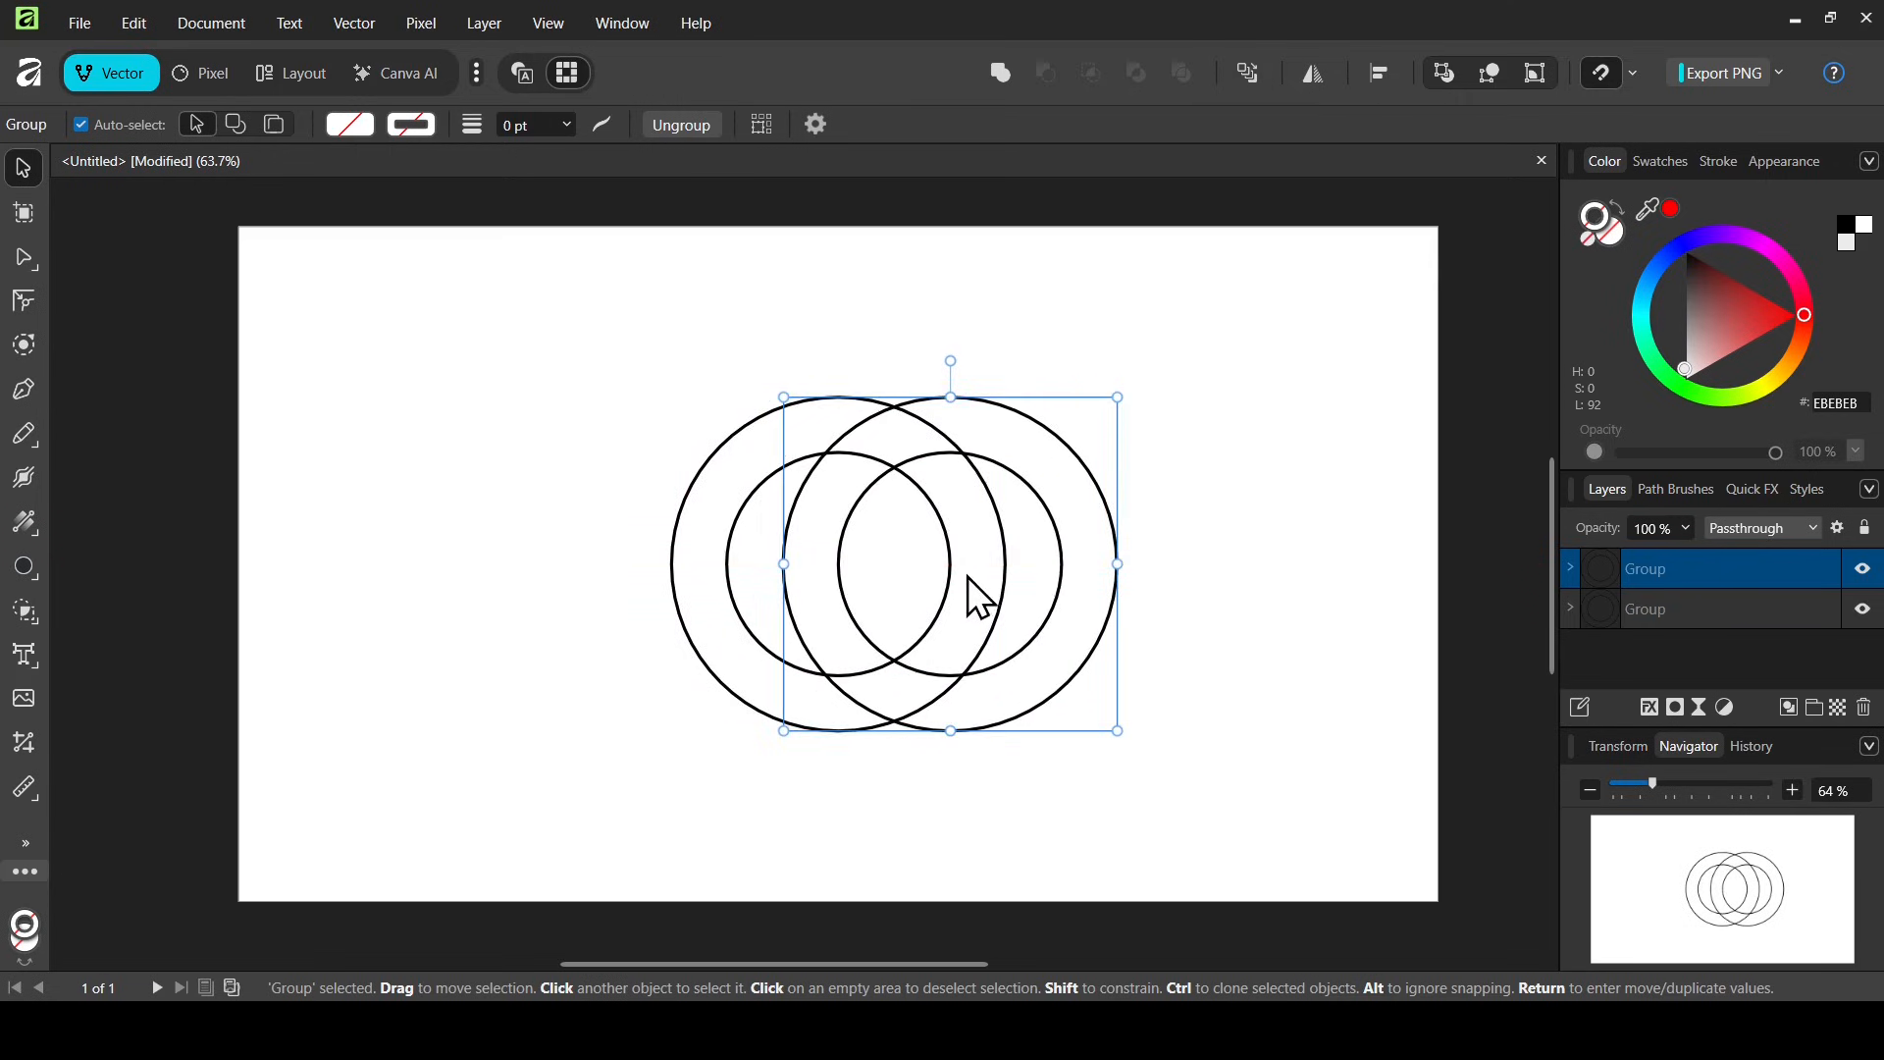
pyautogui.click(812, 125)
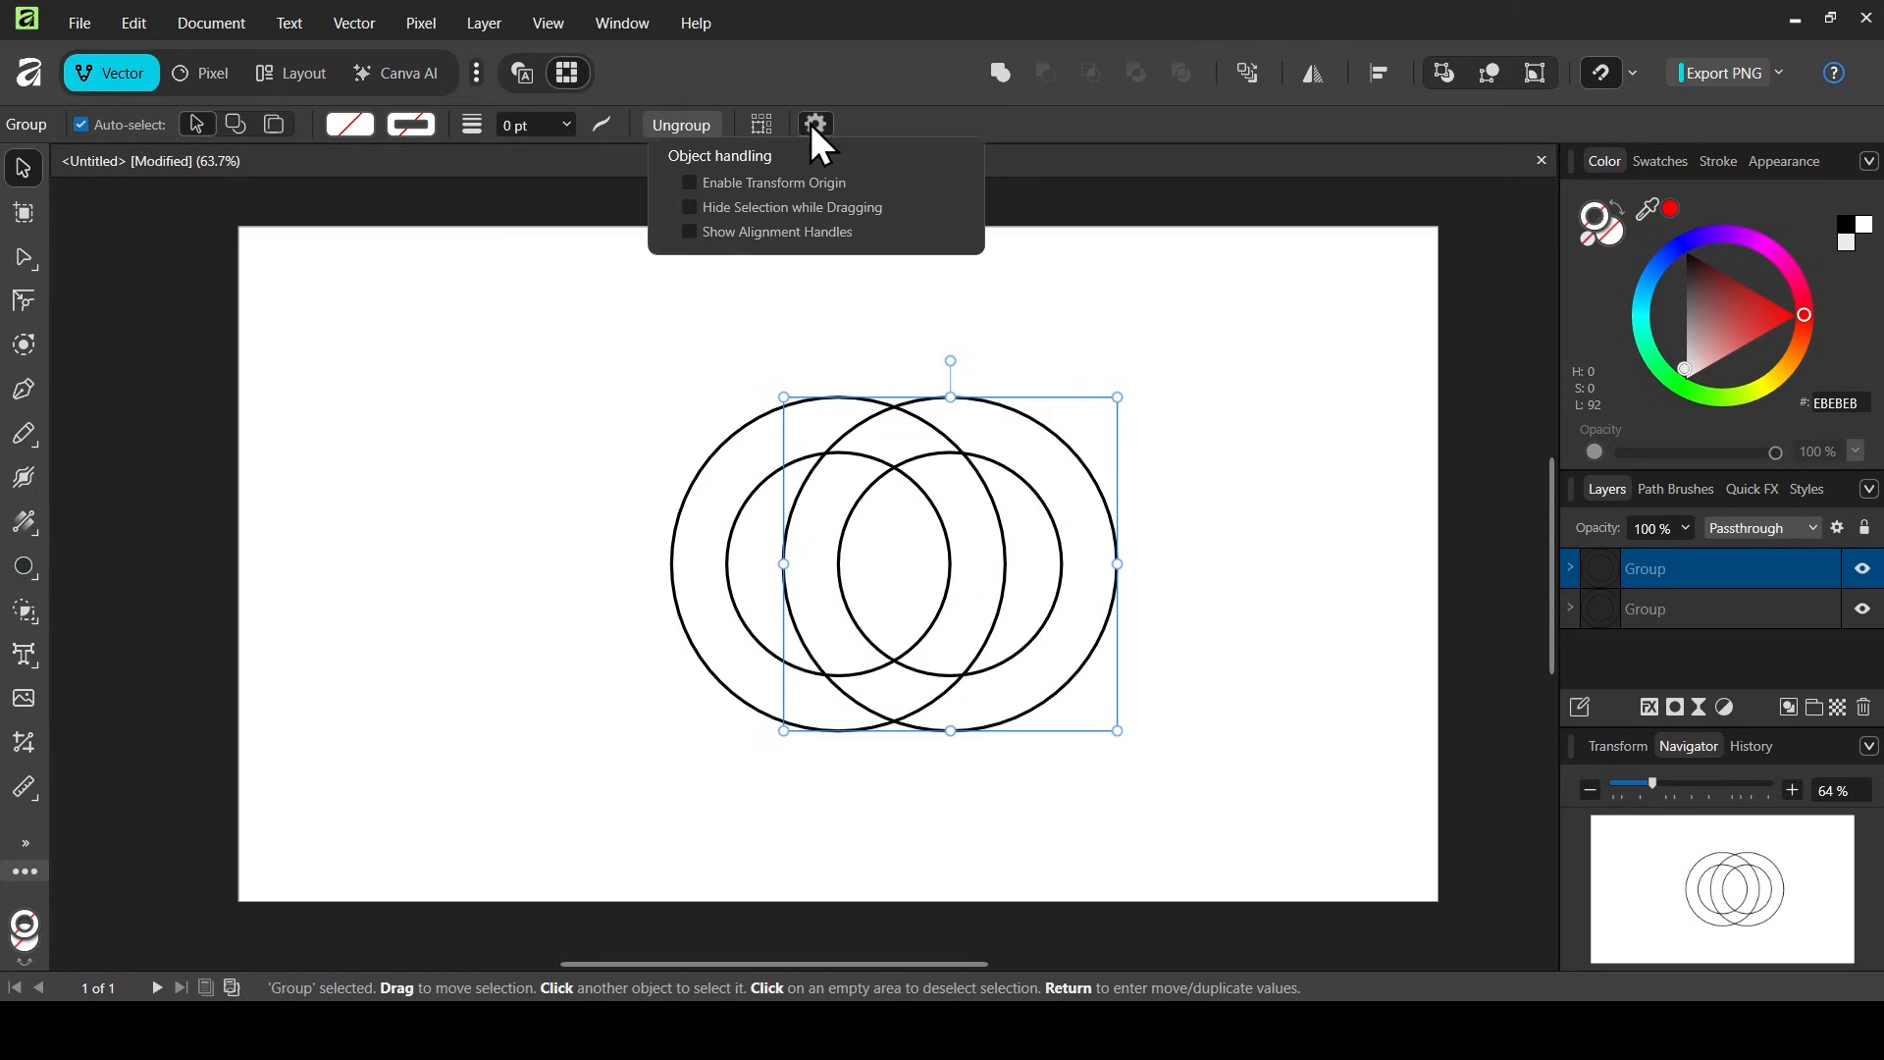
pyautogui.click(803, 182)
pyautogui.moveTo(1025, 493); pyautogui.dragTo(1043, 493)
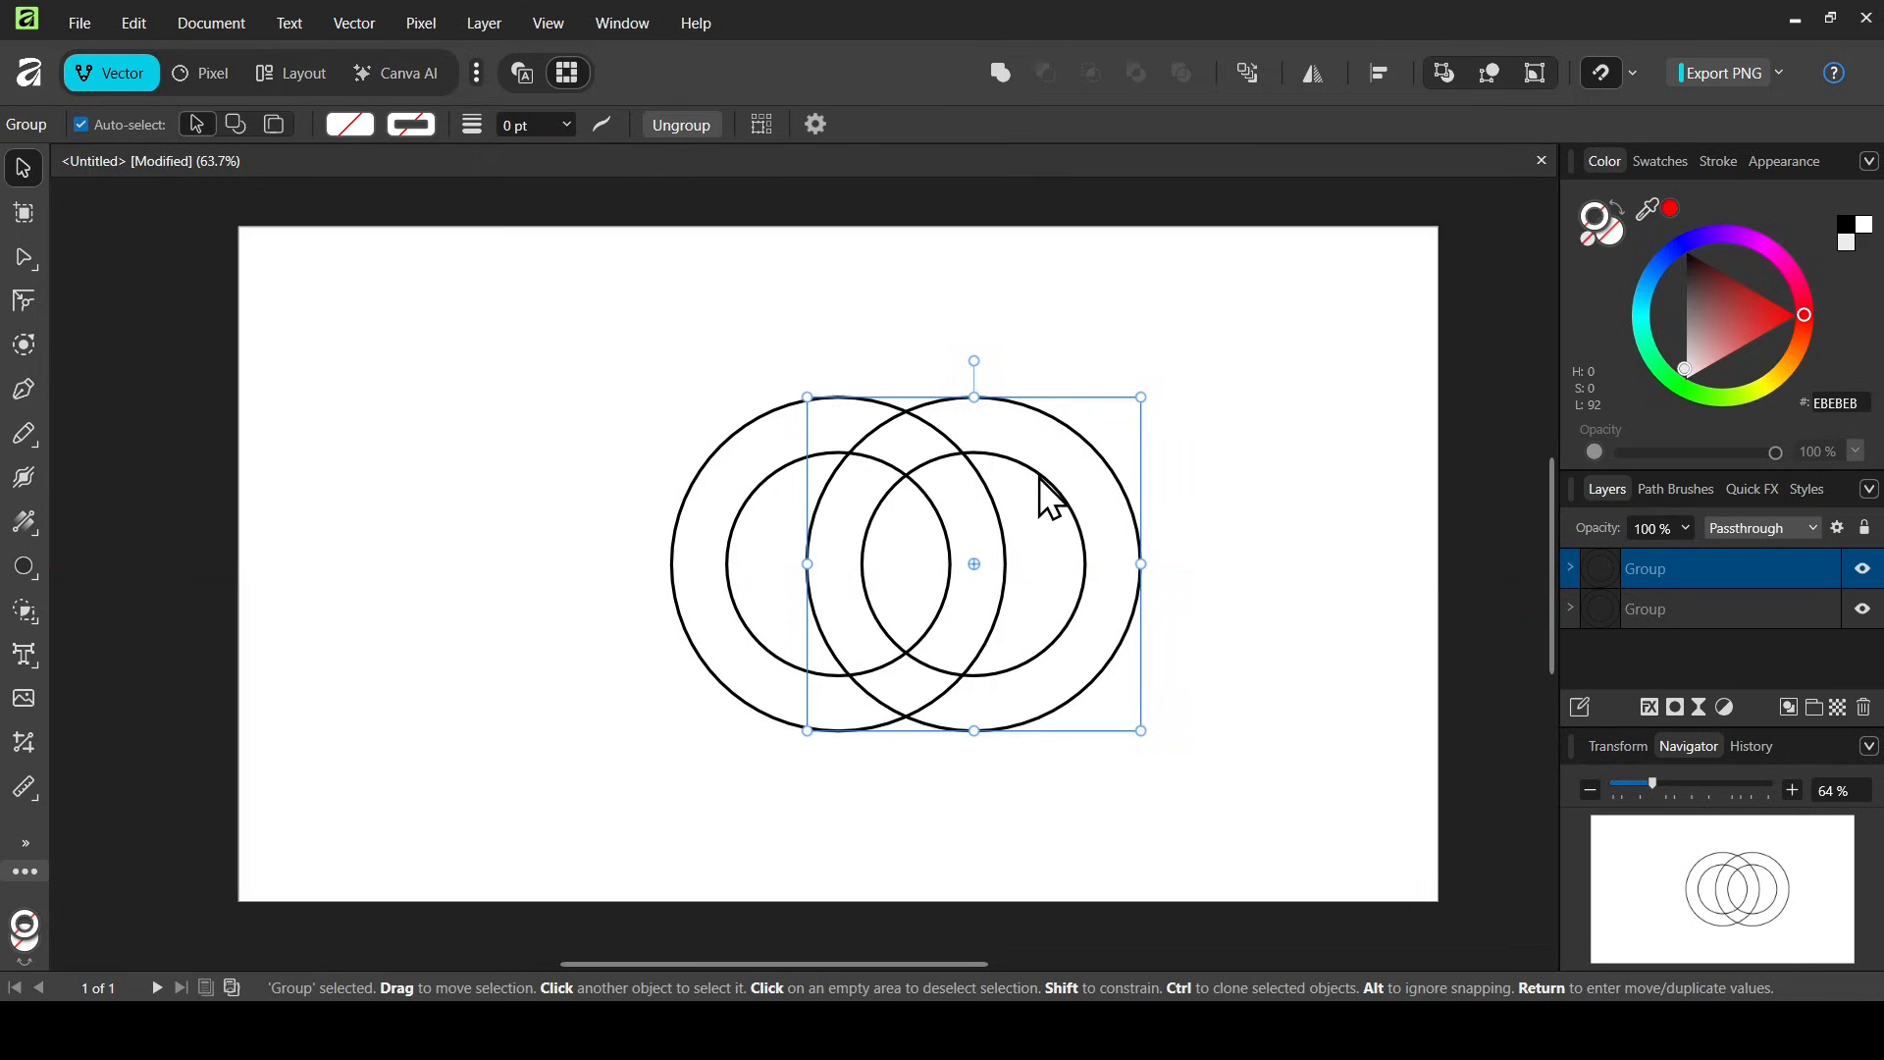
# - Move the duplicate ring diagonally up so its centre lies on the first ring's outer circle
pyautogui.click(735, 514)
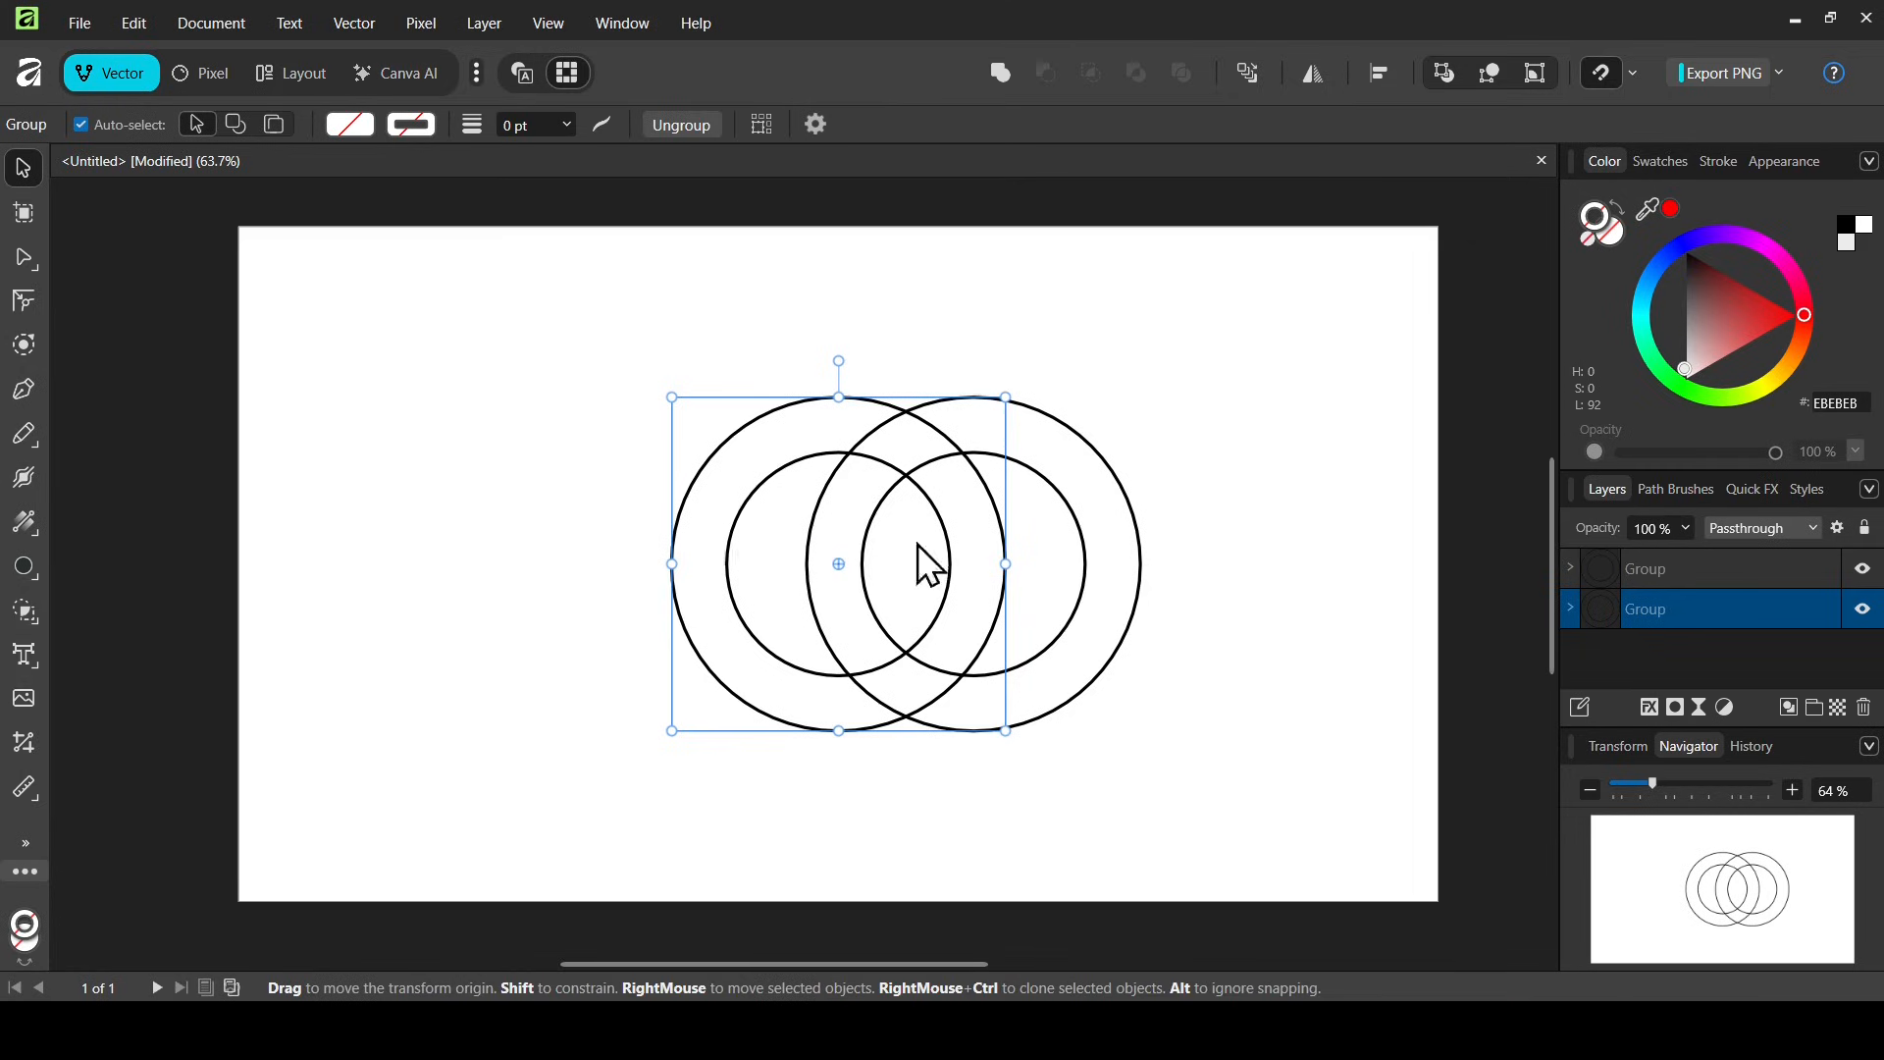
pyautogui.moveTo(1131, 503); pyautogui.dragTo(1109, 386)
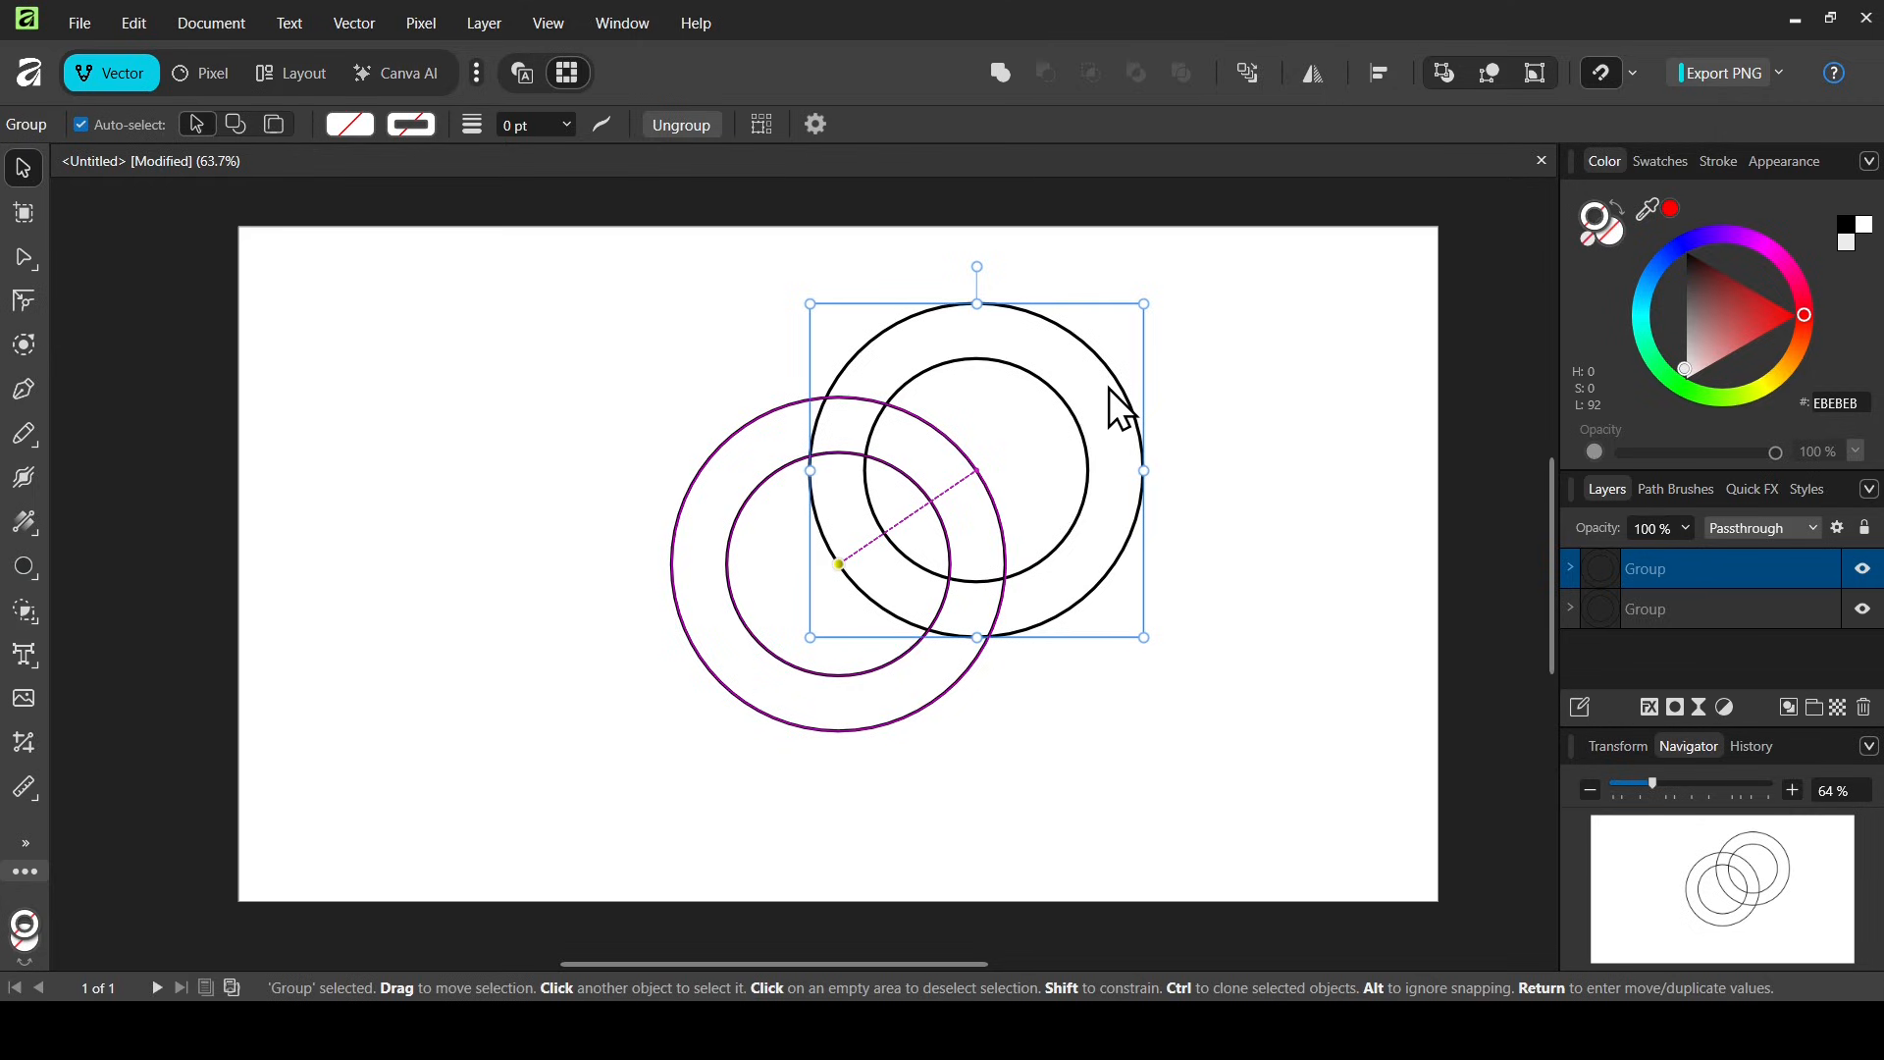
pyautogui.moveTo(1109, 386)
pyautogui.mouseDown()
pyautogui.moveTo(1111, 402)
pyautogui.moveTo(1109, 386)
pyautogui.mouseUp()
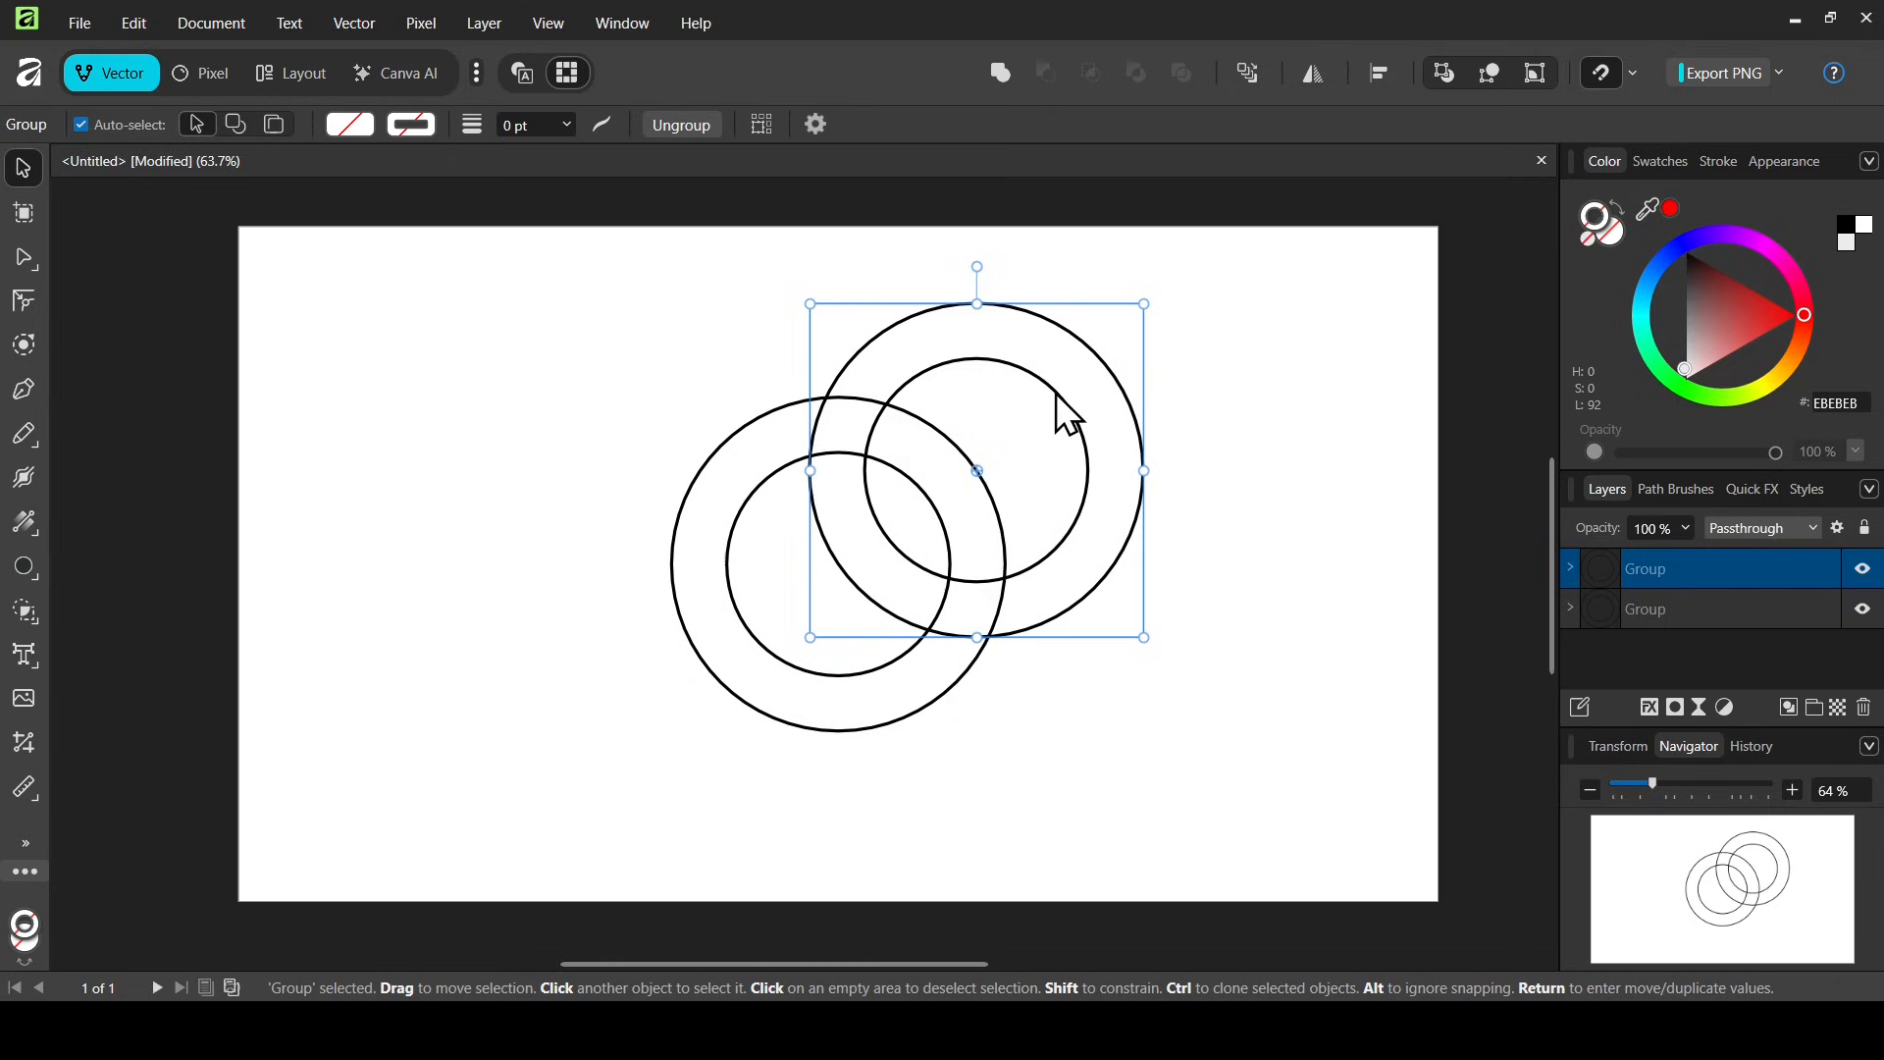
# - Duplicate the upper ring straight down and place the copy's centre on the left ring's outer circle
pyautogui.moveTo(1056, 393); pyautogui.dragTo(1069, 550)
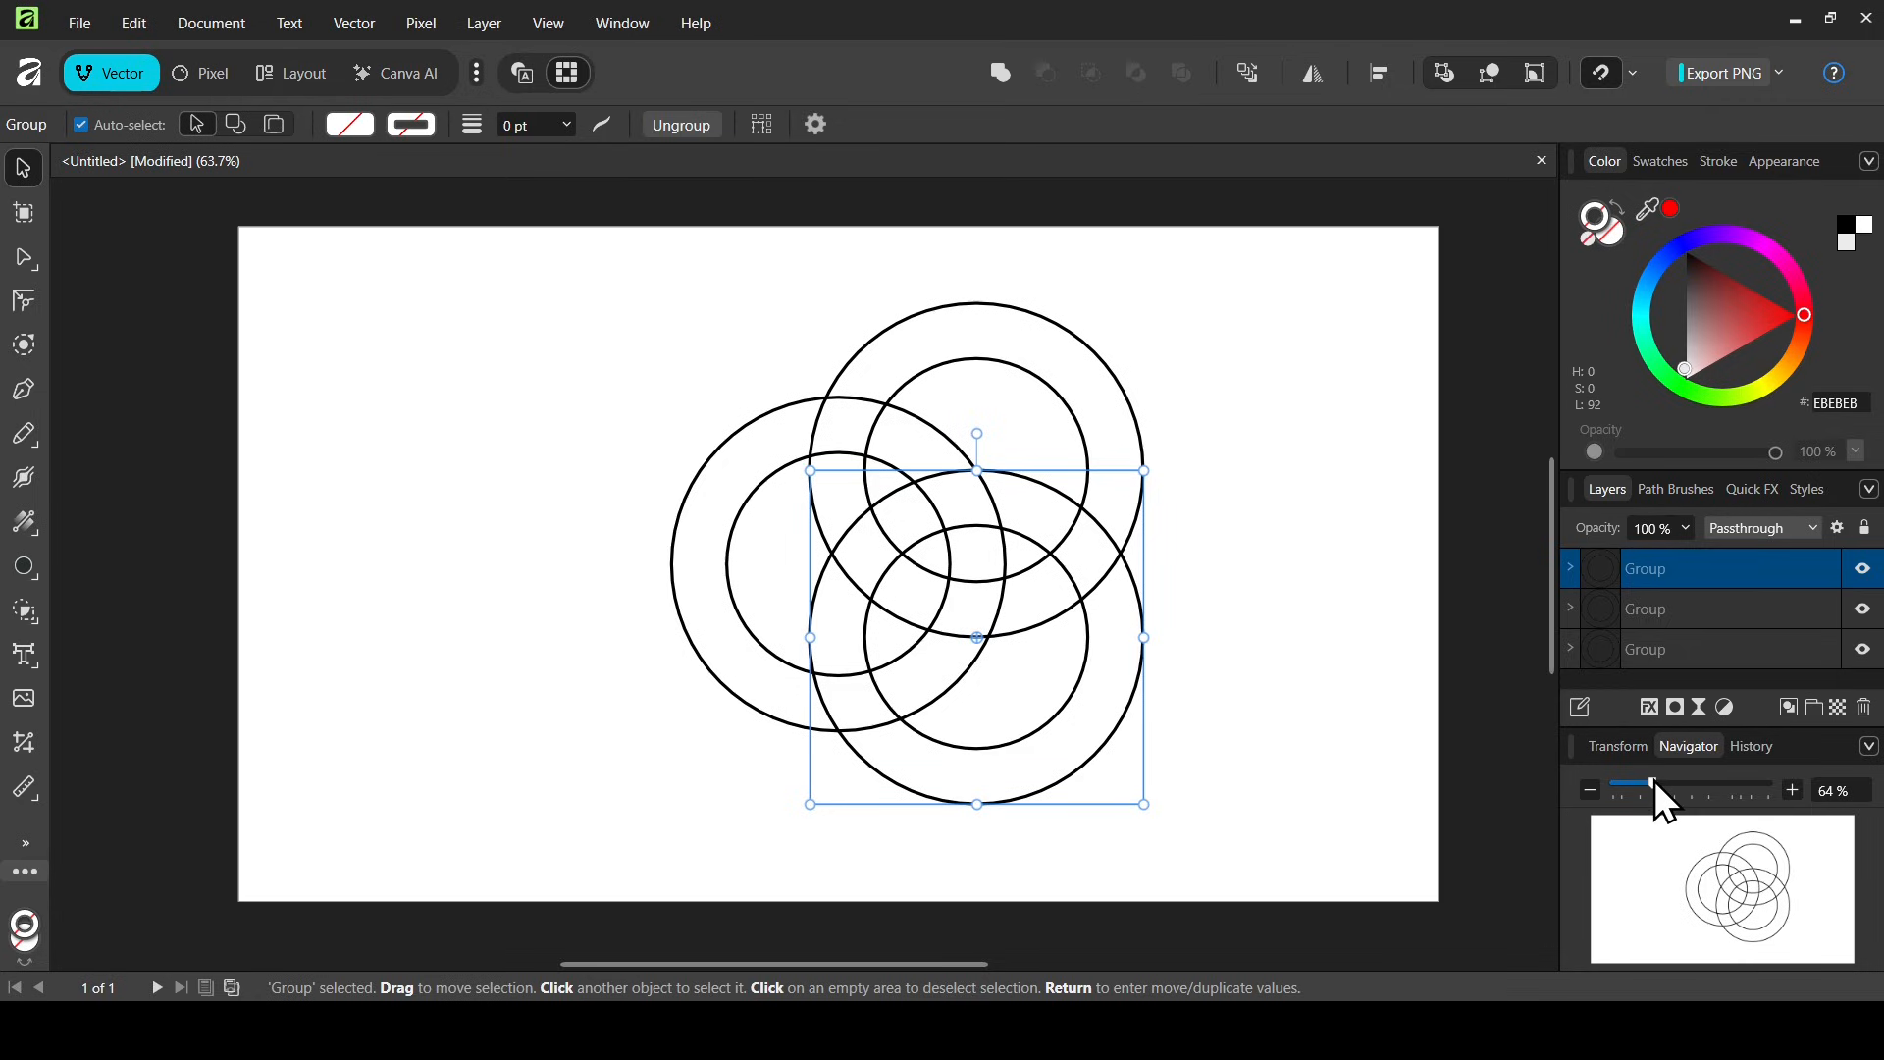
pyautogui.moveTo(1655, 780); pyautogui.dragTo(1684, 782)
pyautogui.moveTo(940, 964); pyautogui.dragTo(1017, 964)
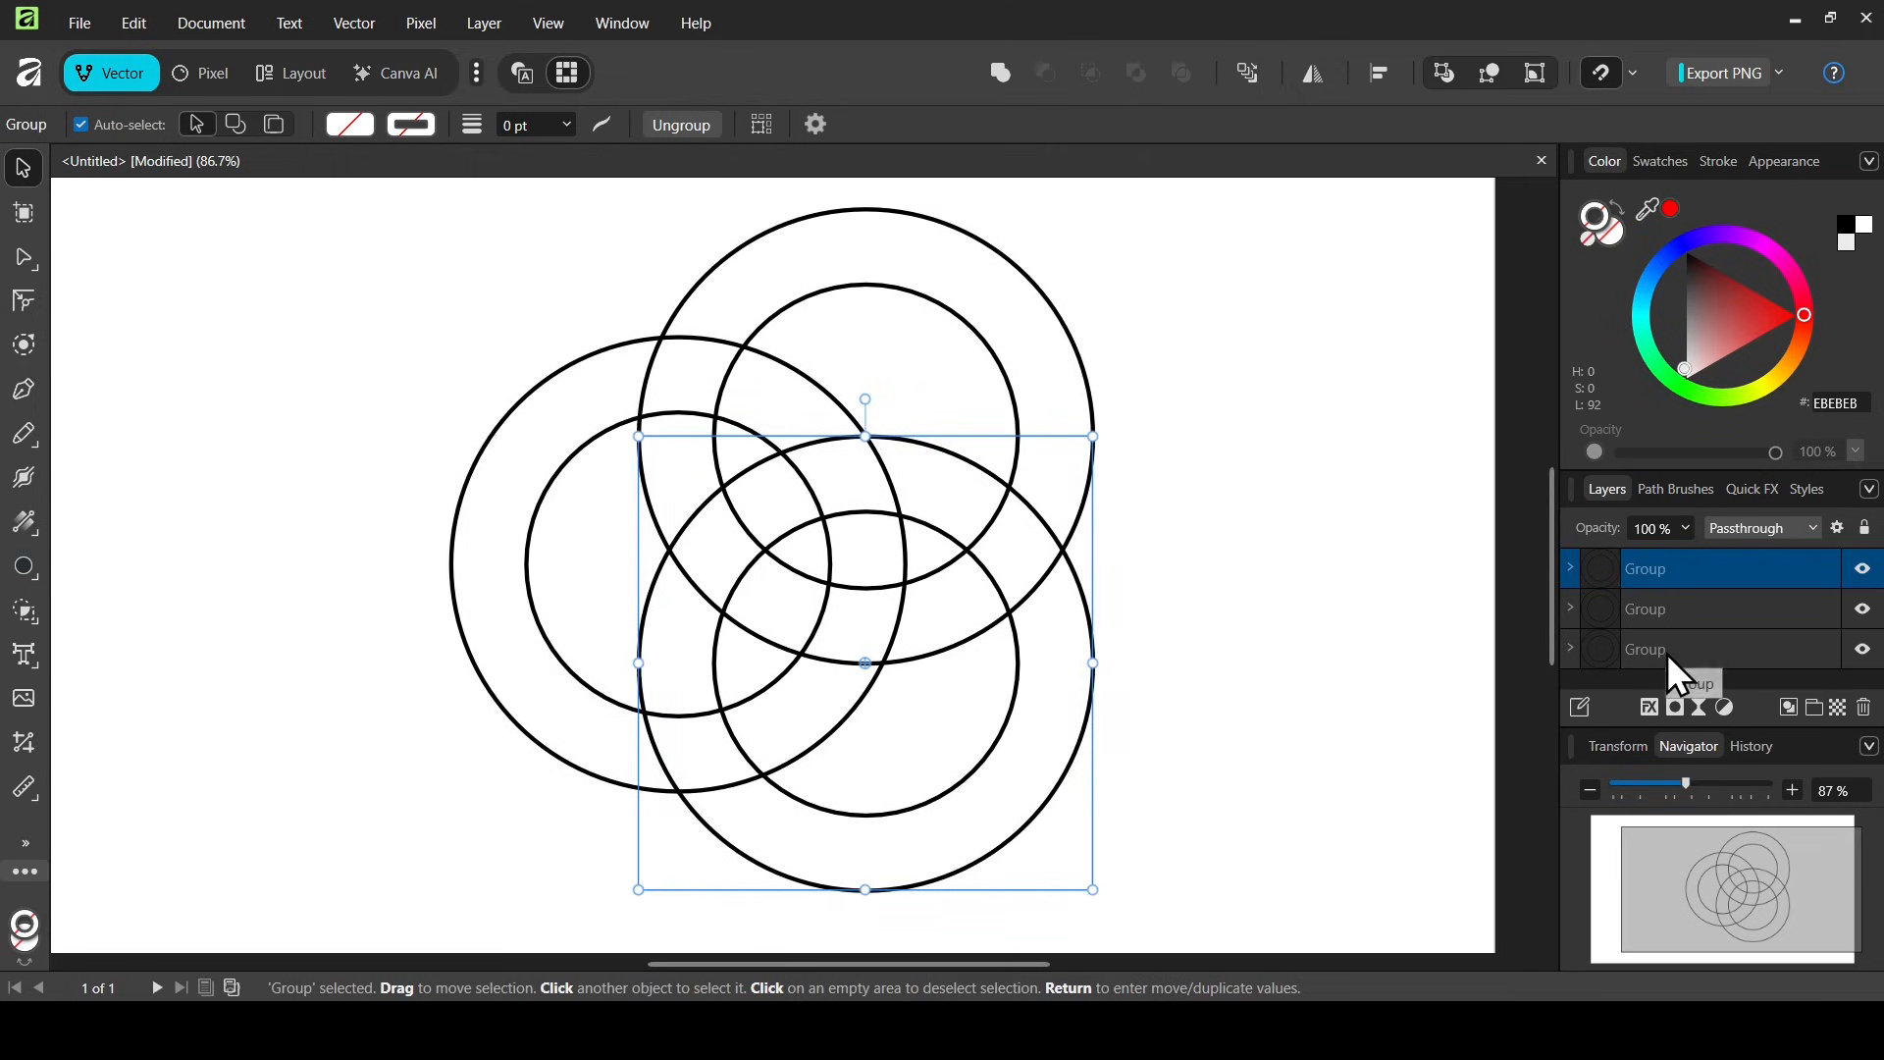
pyautogui.click(535, 451)
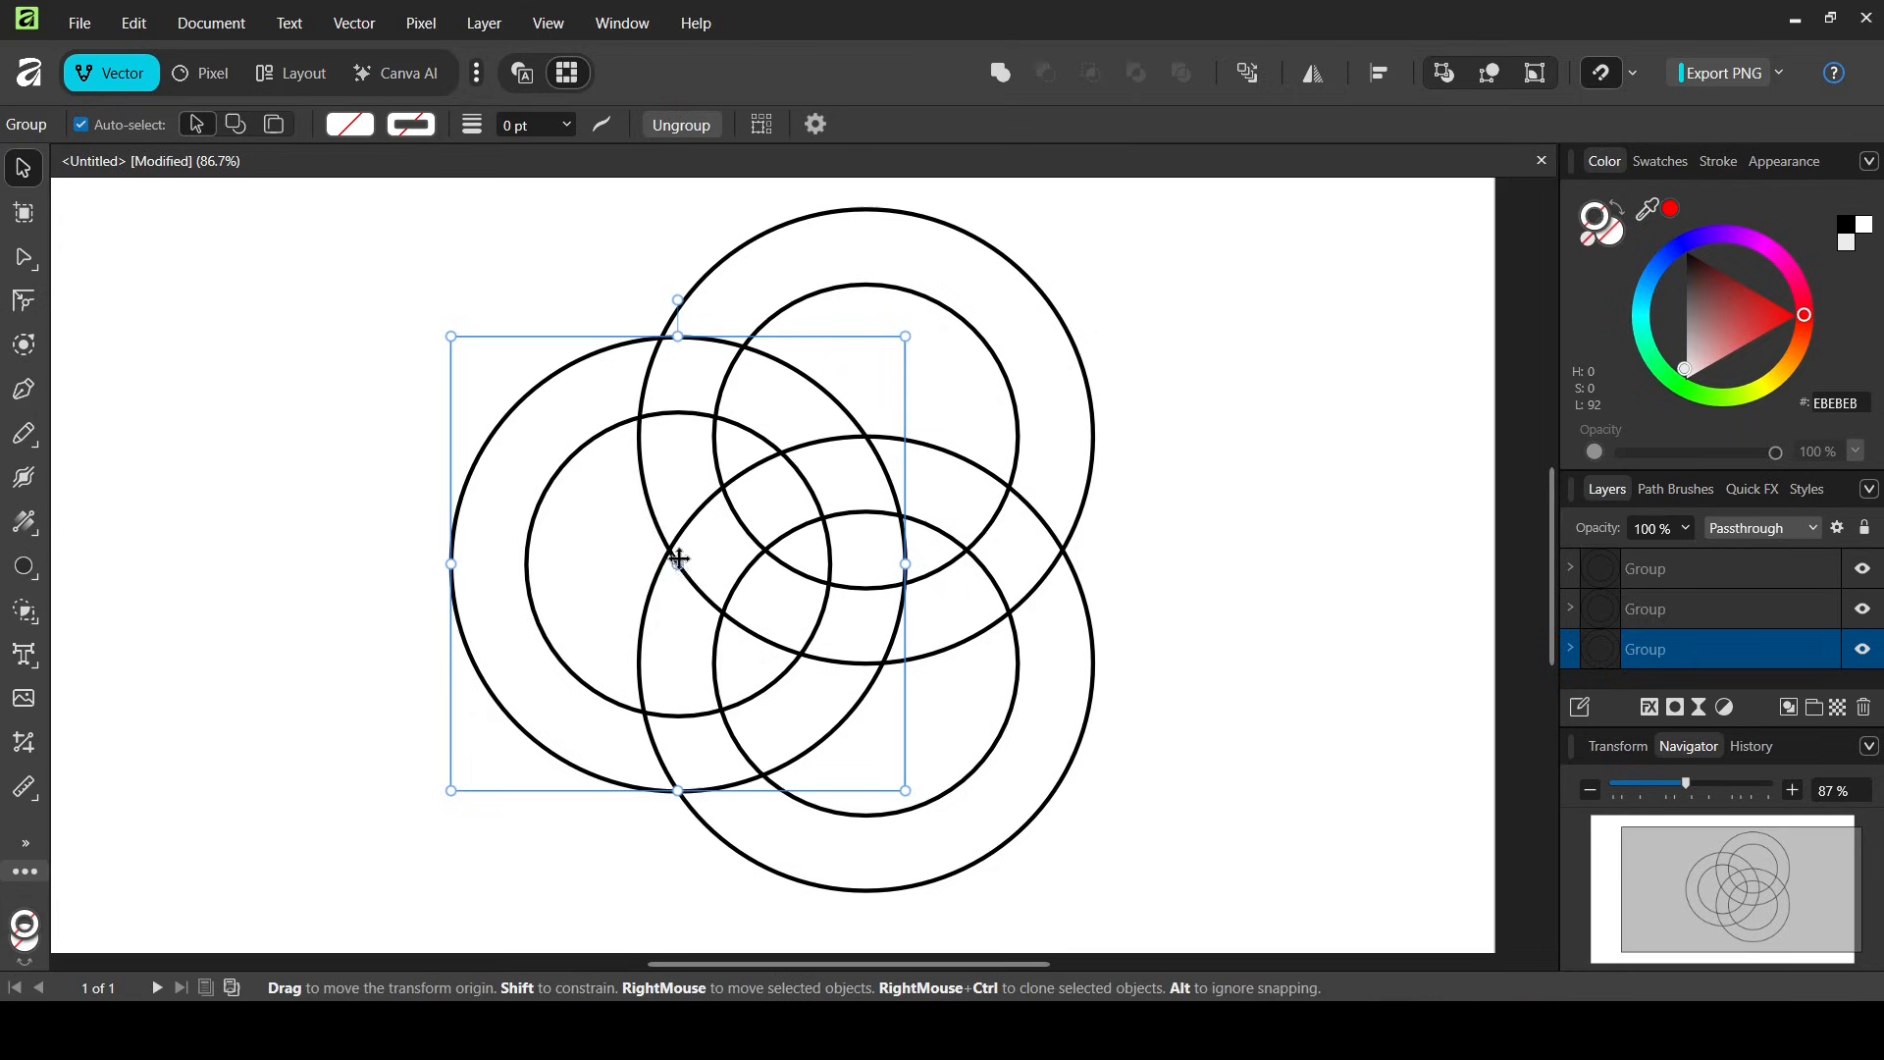
pyautogui.click(1069, 593)
pyautogui.moveTo(1069, 593); pyautogui.dragTo(1069, 621)
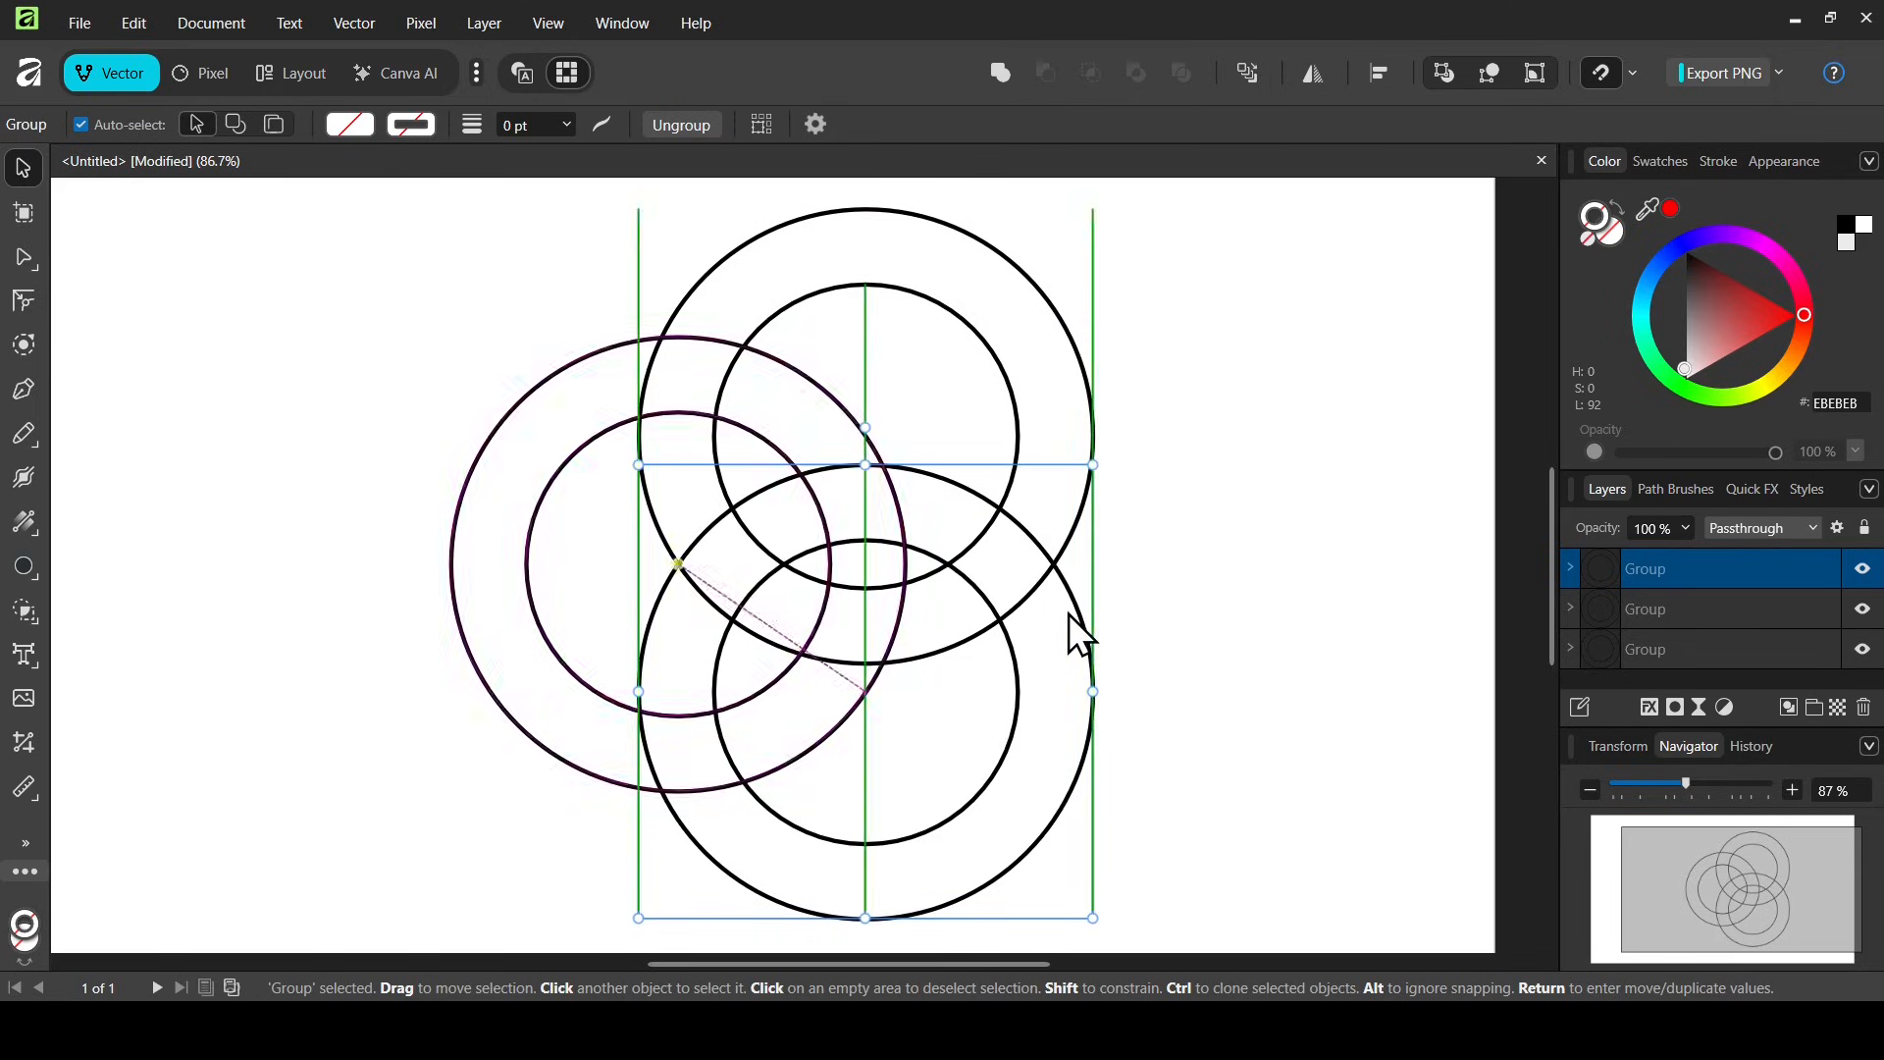
# - Move the lower ring so its centre sits where the outer circles of the other two rings intersect
pyautogui.click(583, 558)
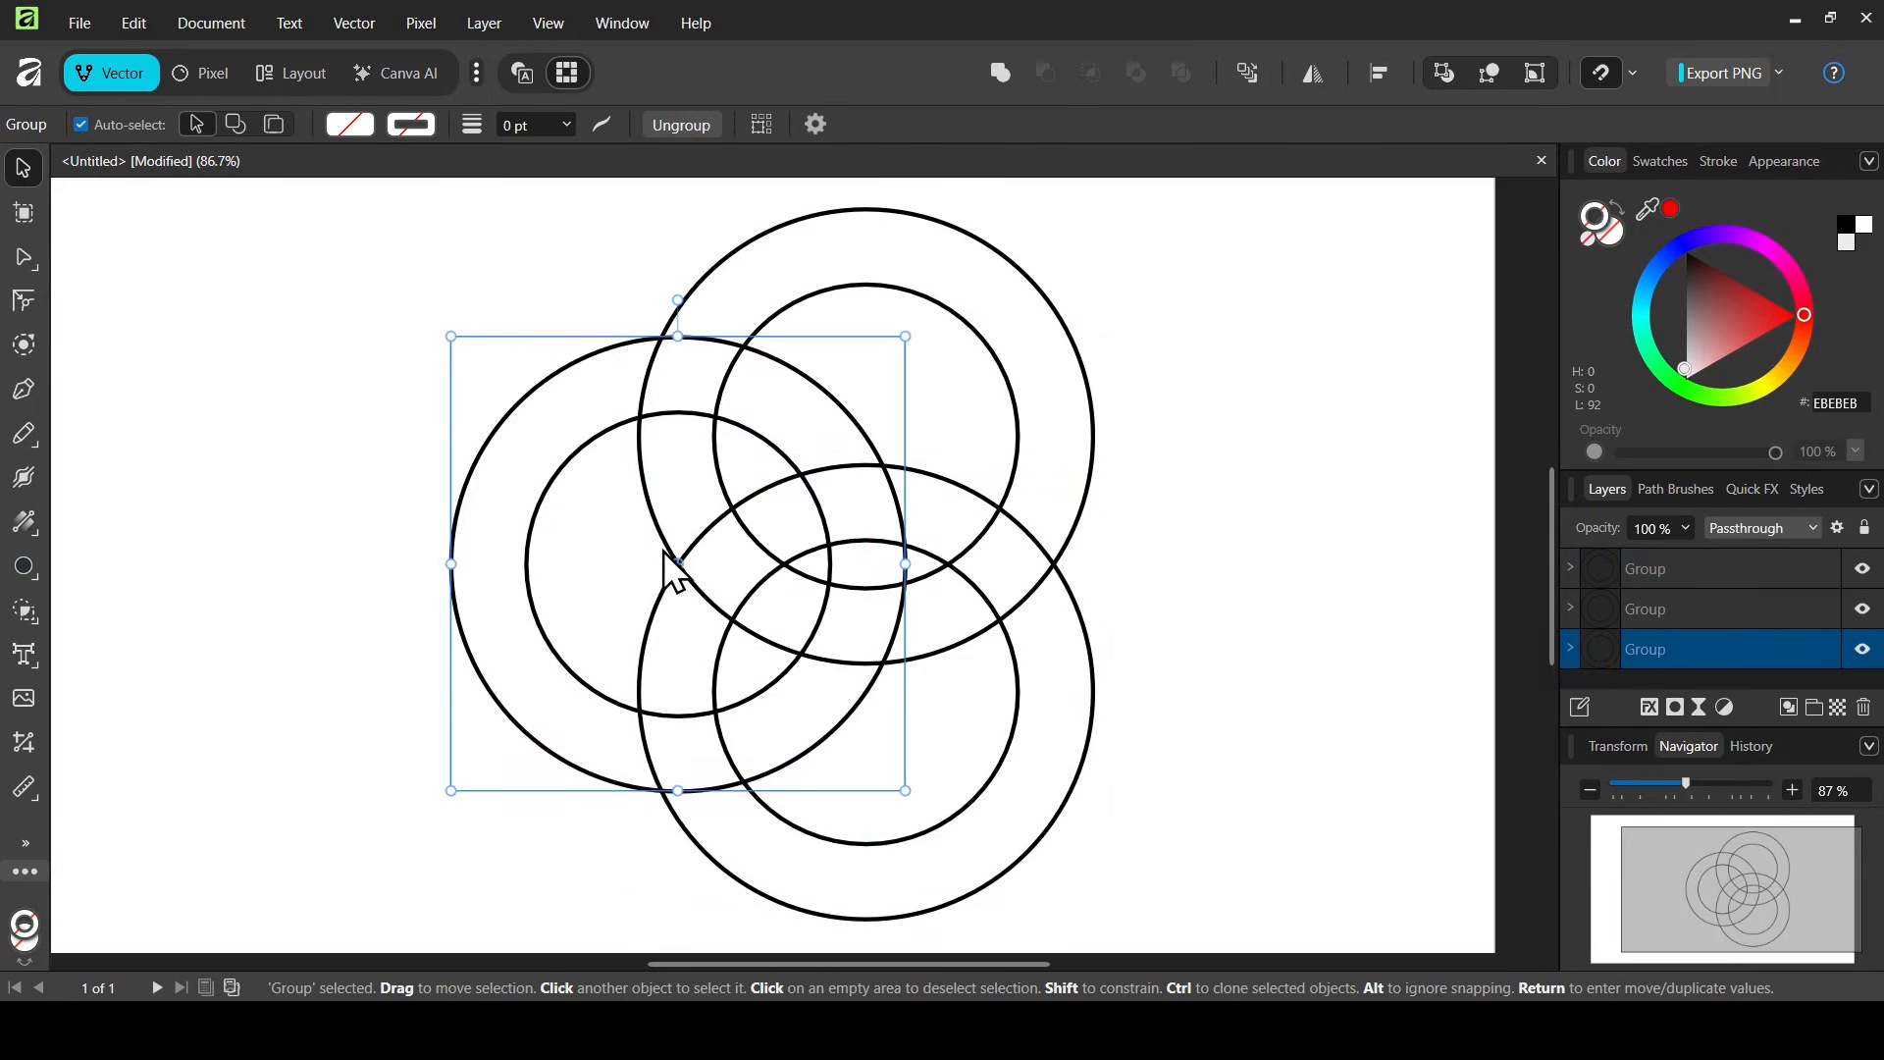
pyautogui.click(872, 688)
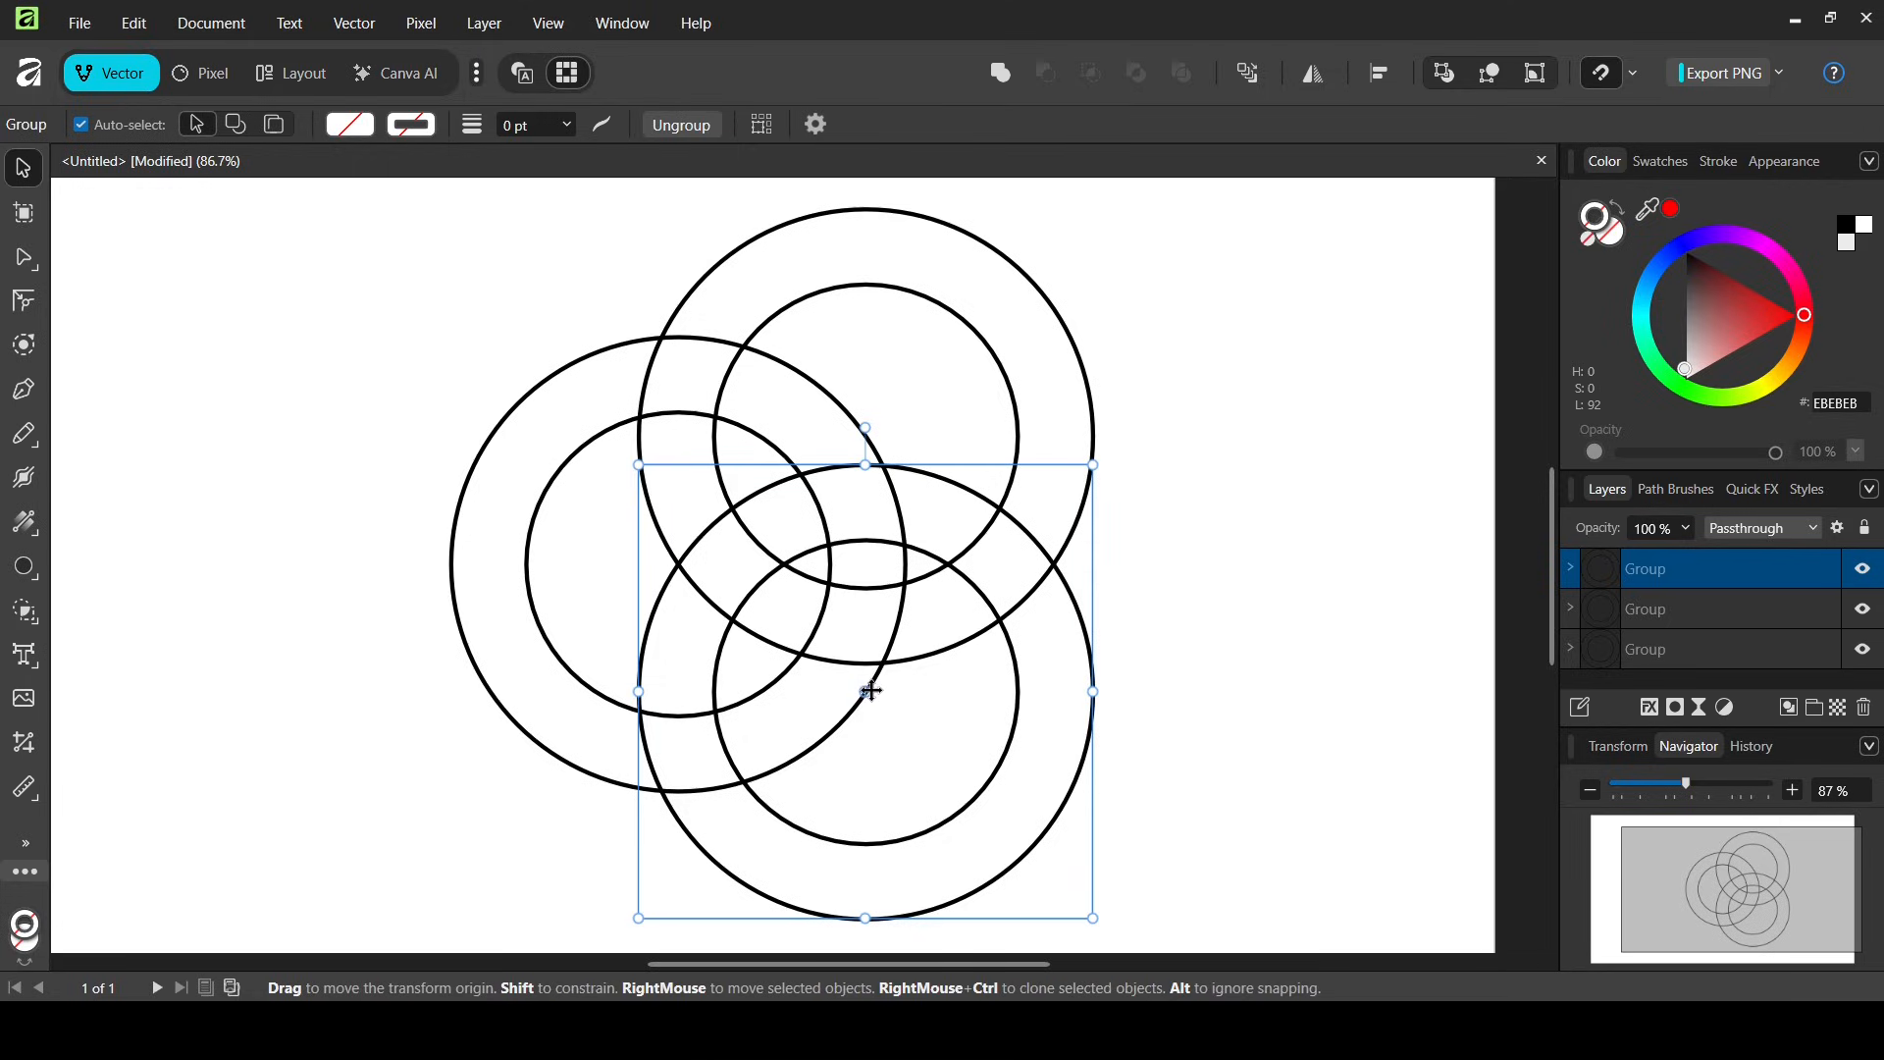
pyautogui.click(916, 383)
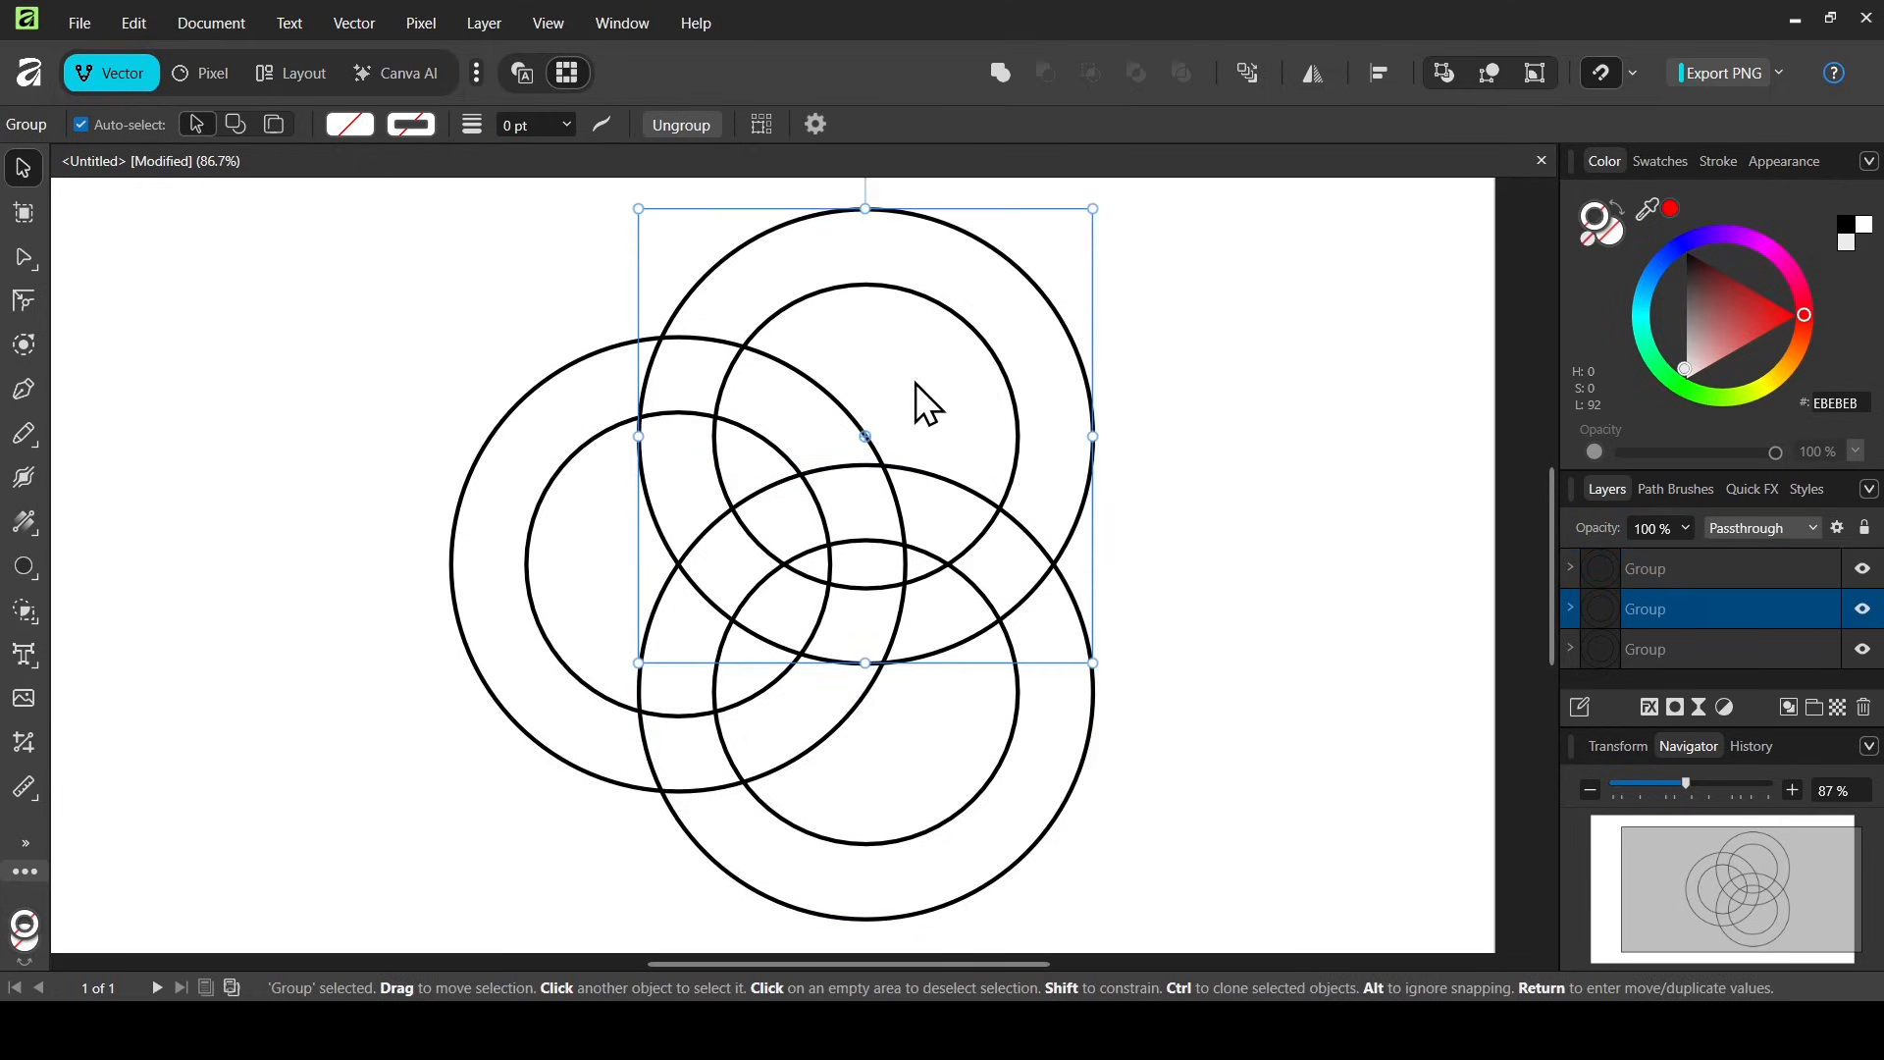
pyautogui.click(911, 714)
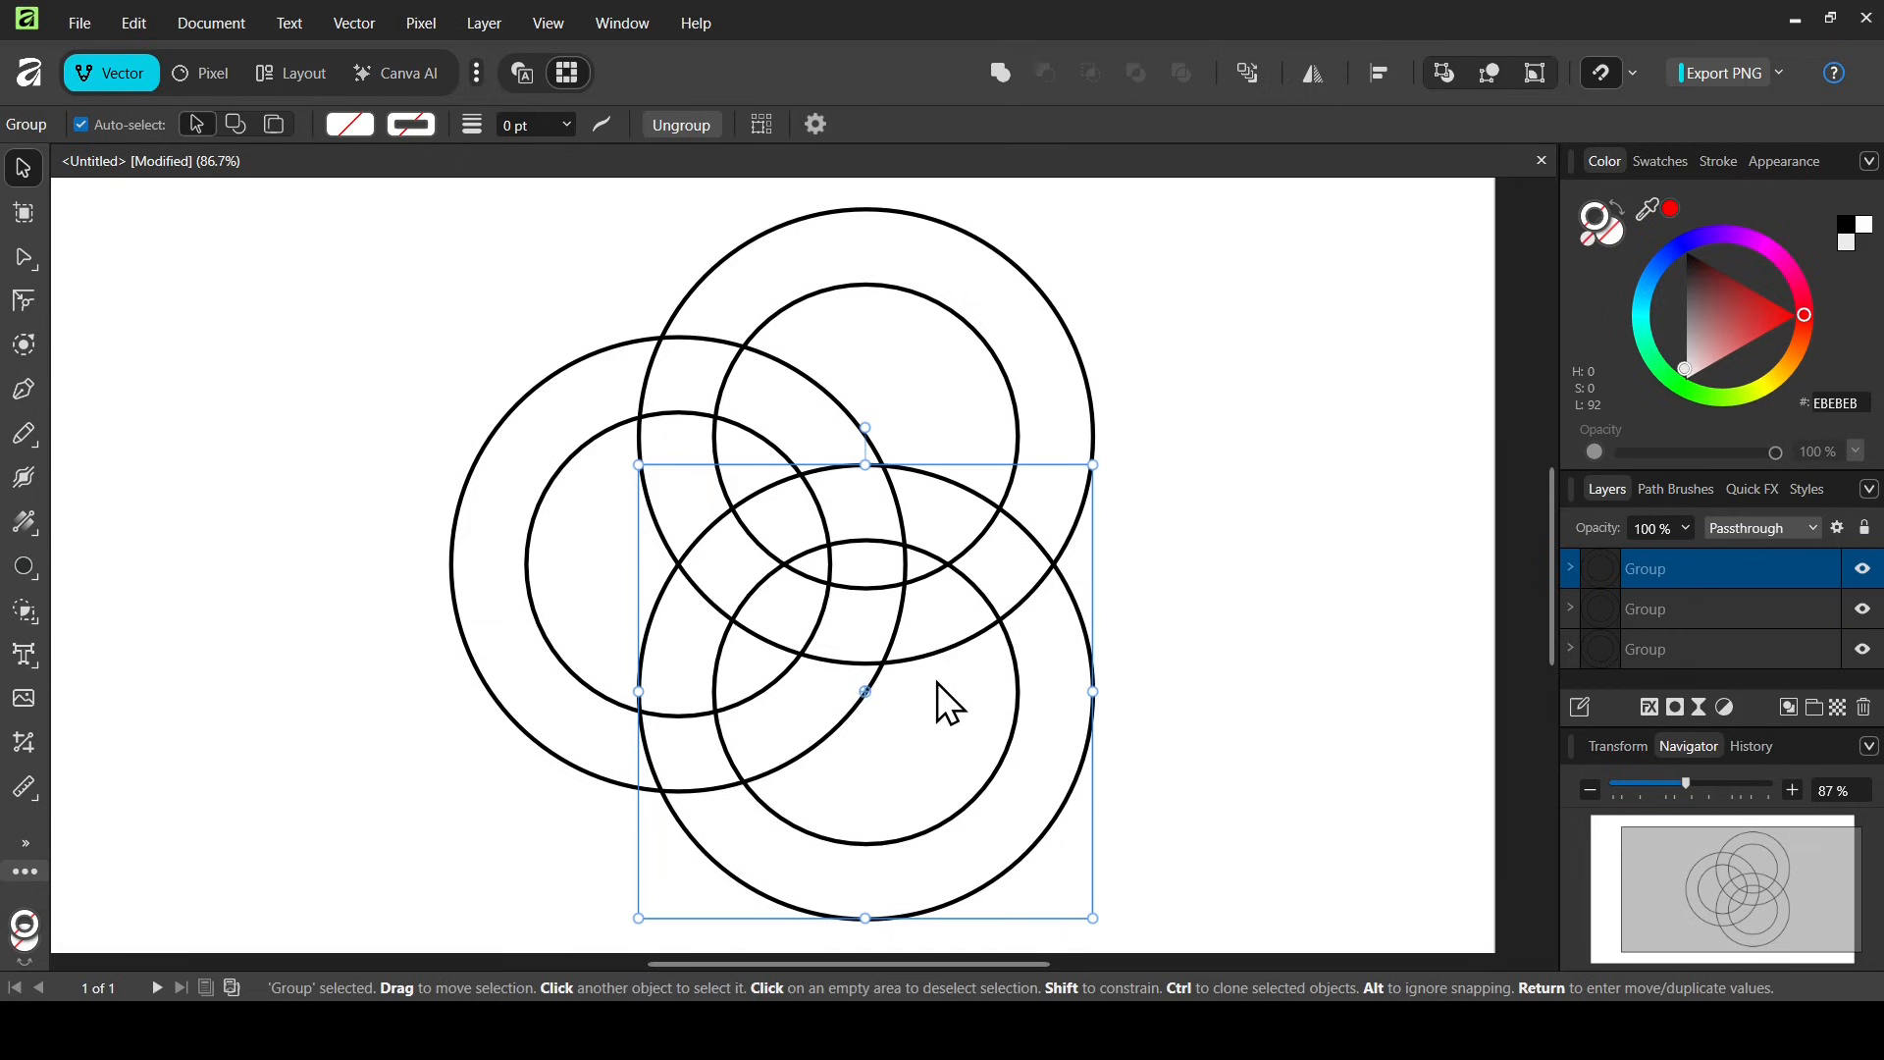
pyautogui.moveTo(939, 682); pyautogui.dragTo(950, 658)
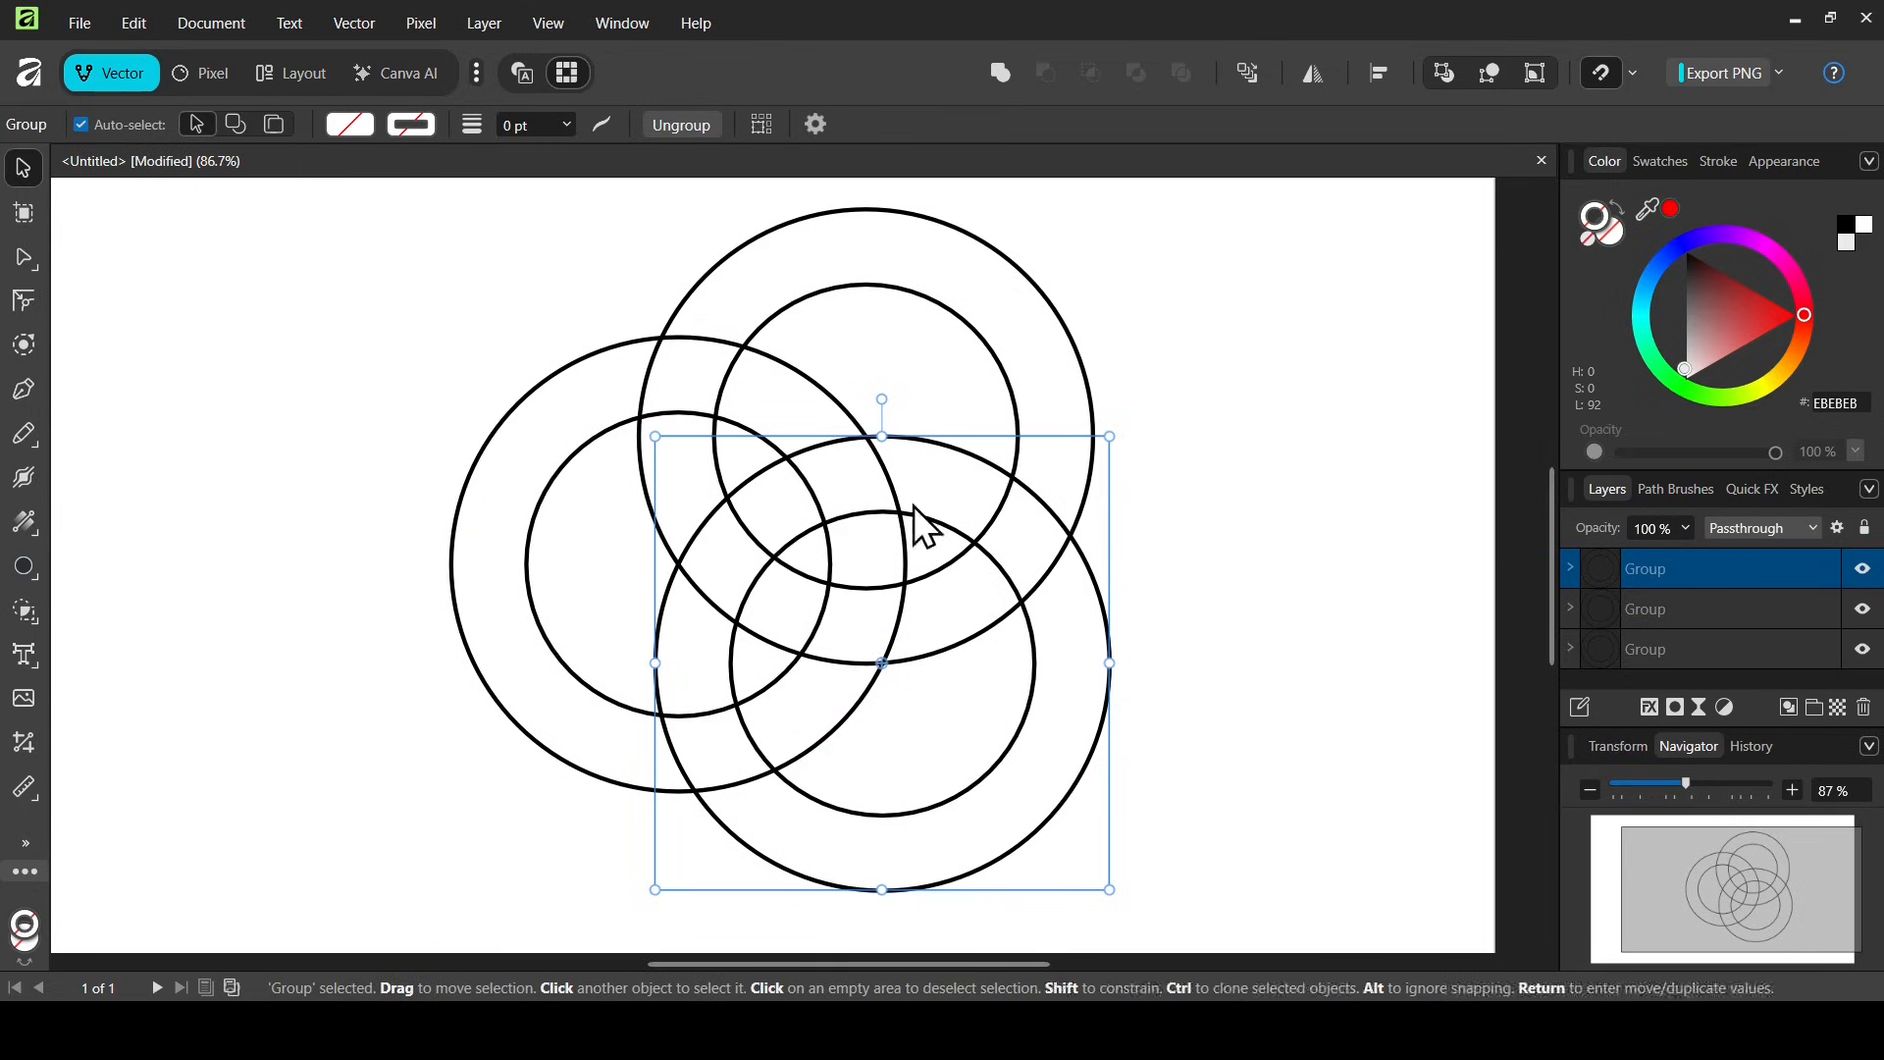
# - Inspect the centre points of all three rings against the outer circles of their neighbours
pyautogui.click(921, 375)
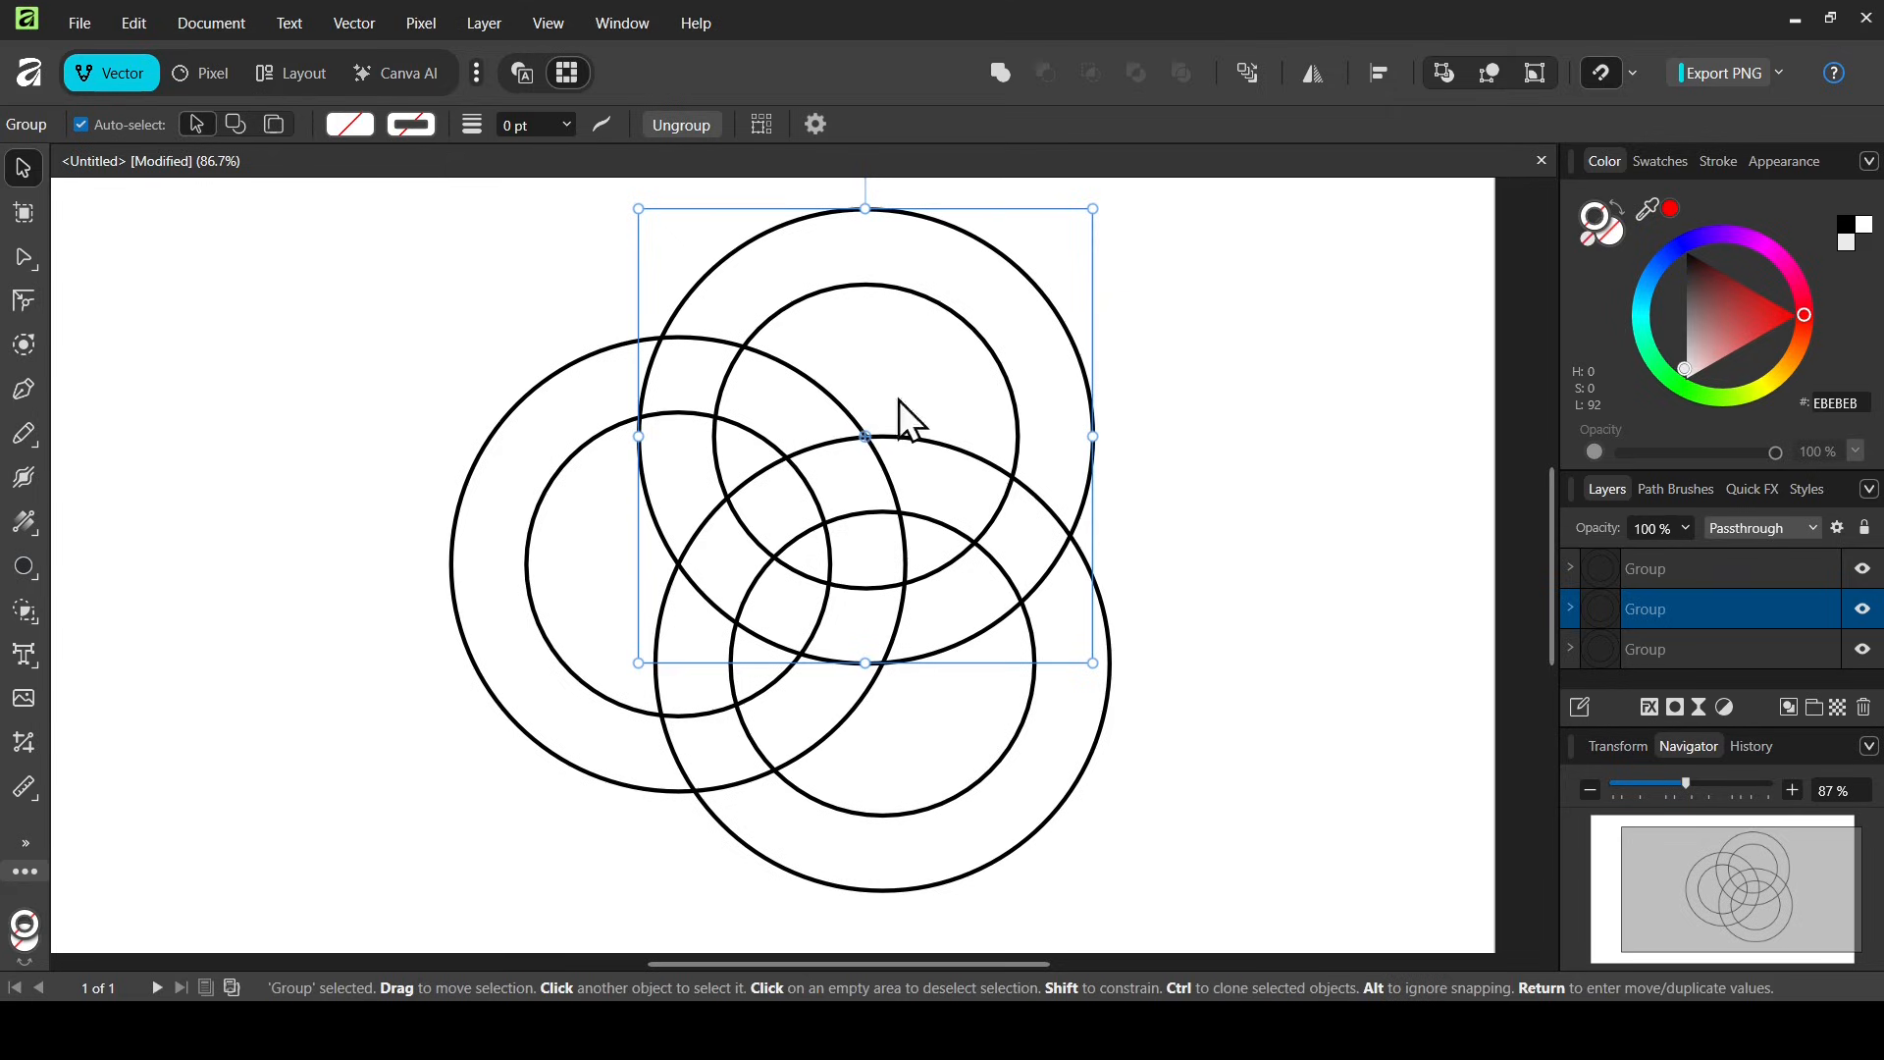
pyautogui.click(554, 375)
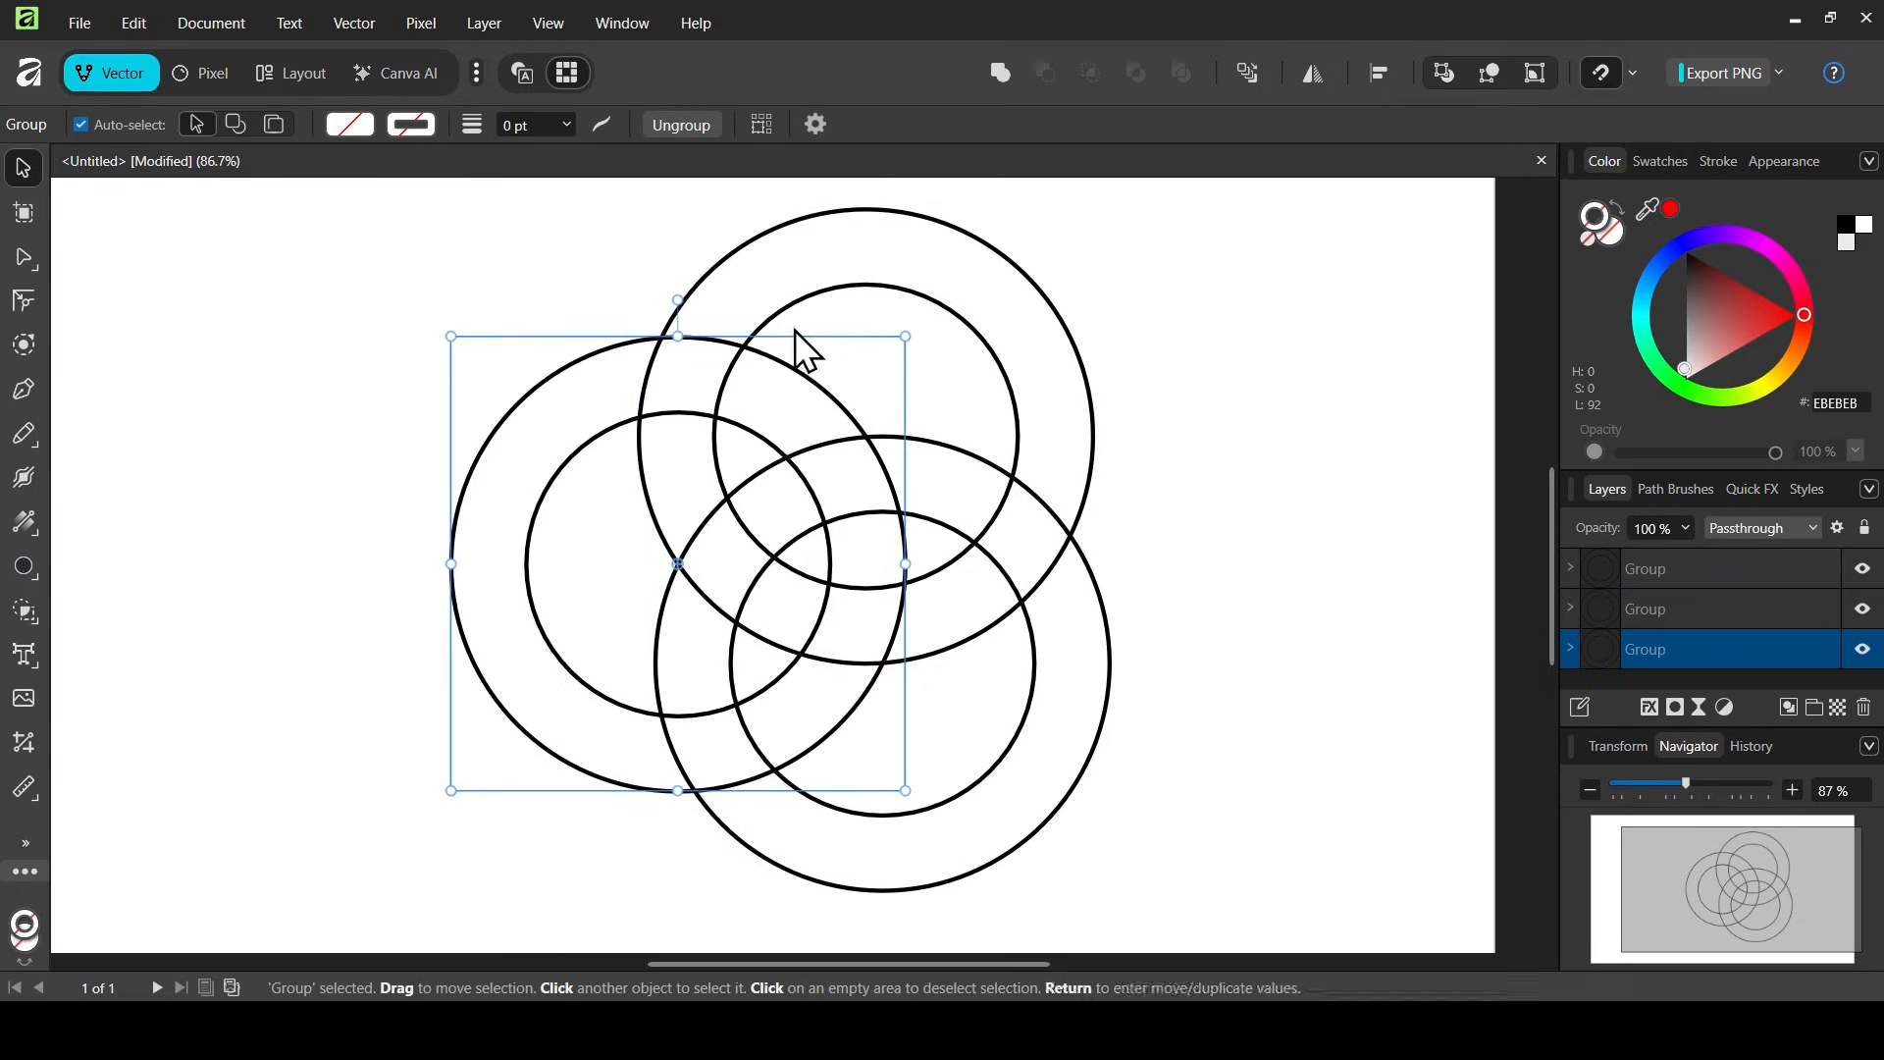
pyautogui.click(1078, 640)
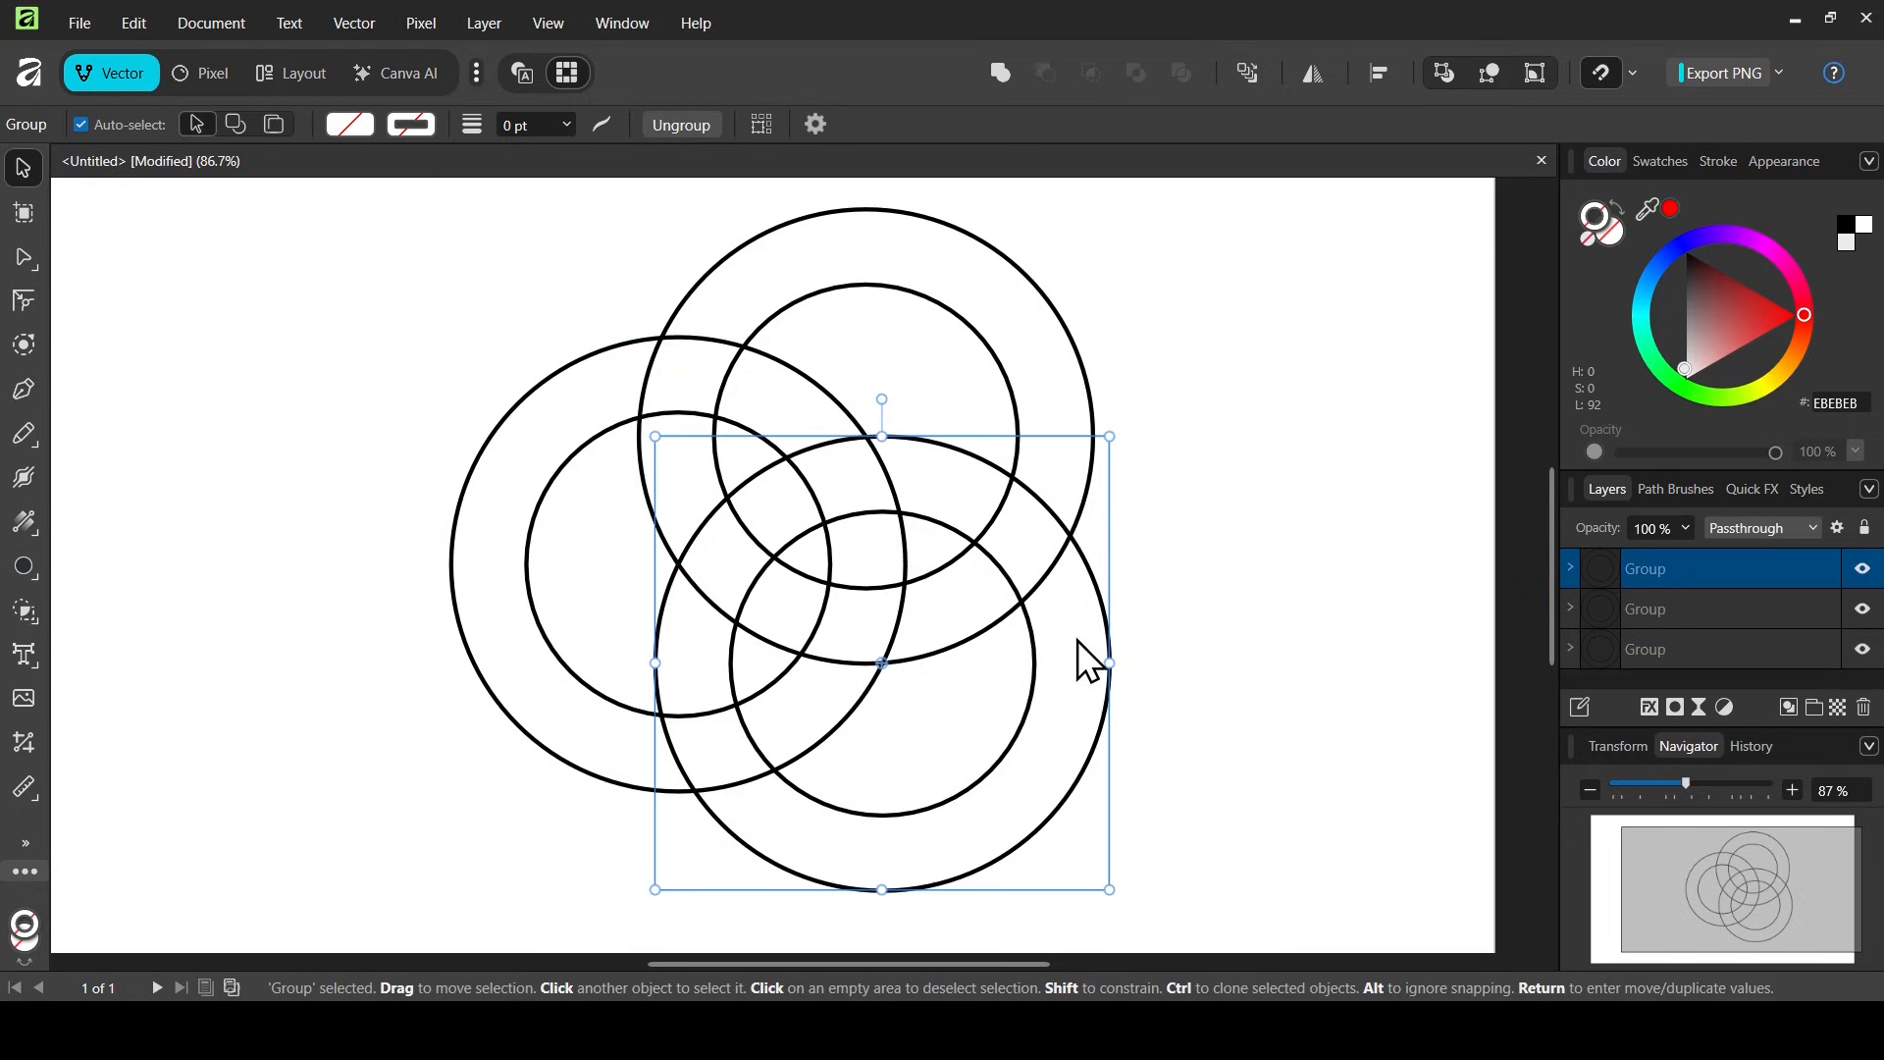
pyautogui.click(904, 442)
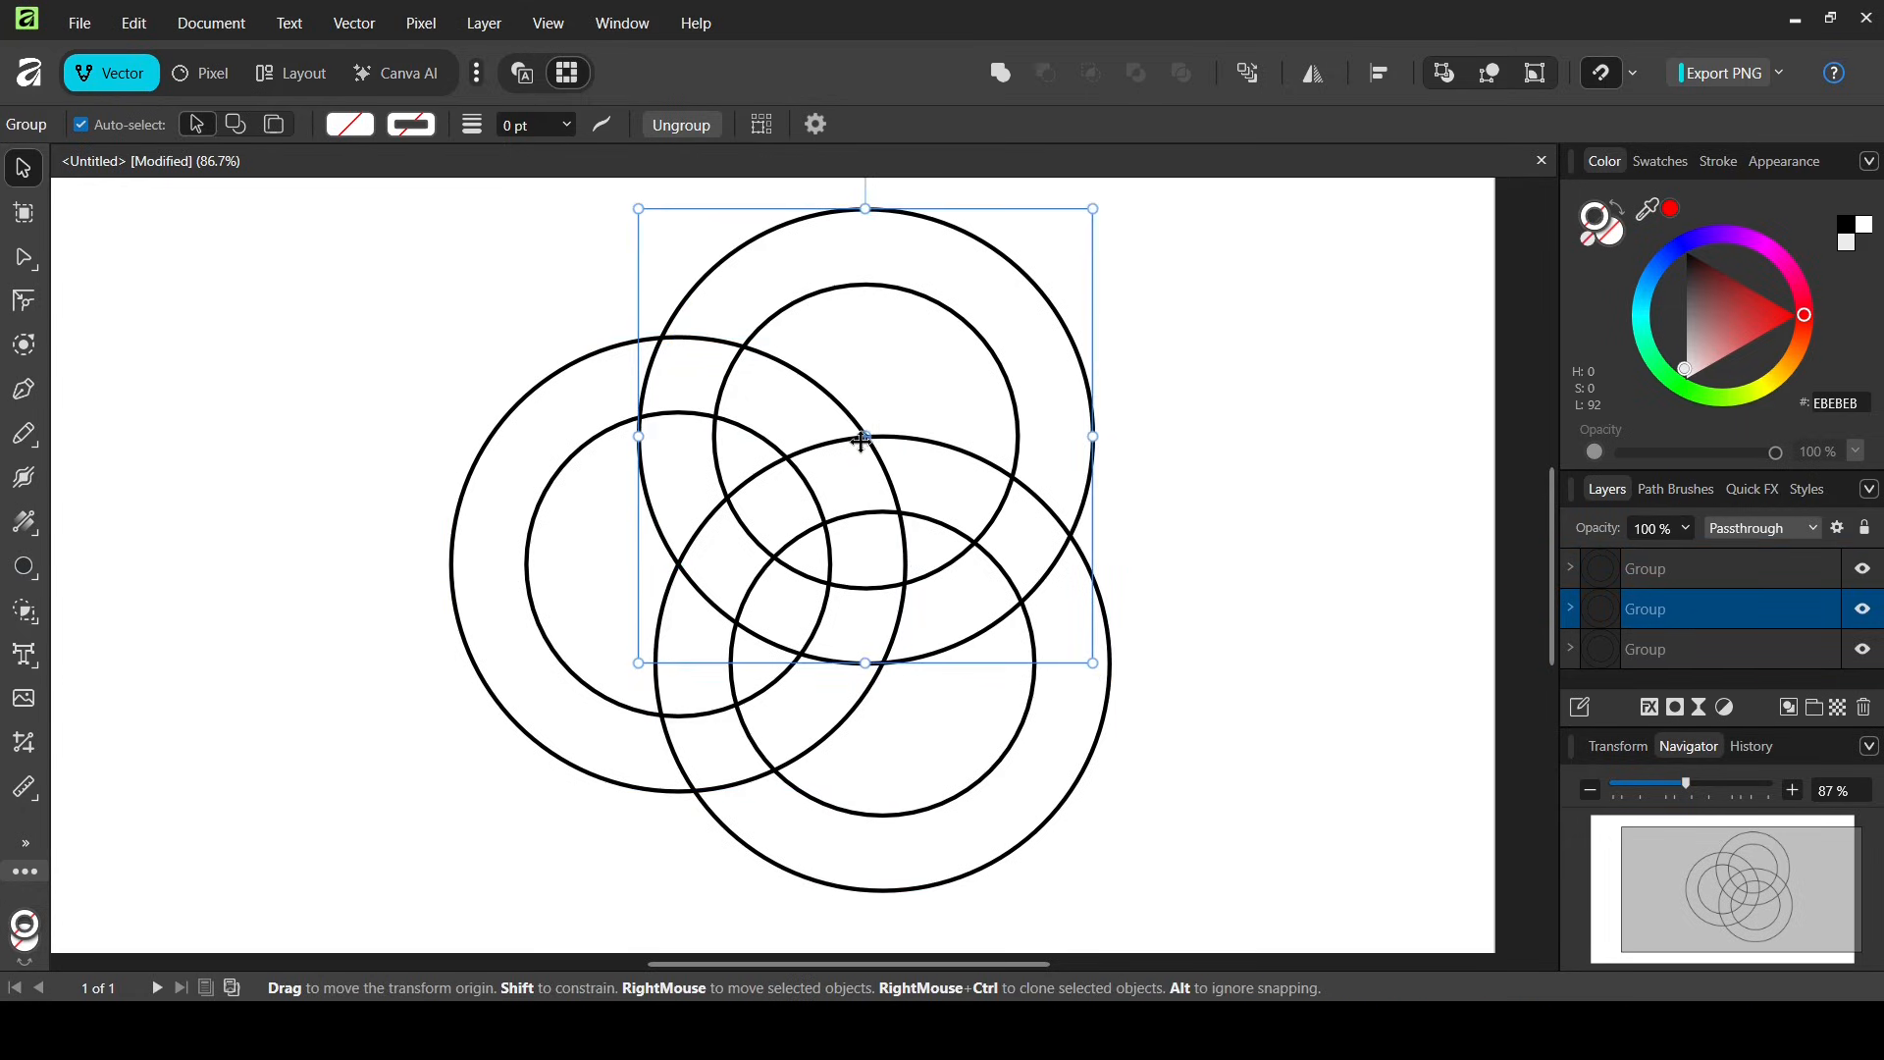
pyautogui.click(562, 468)
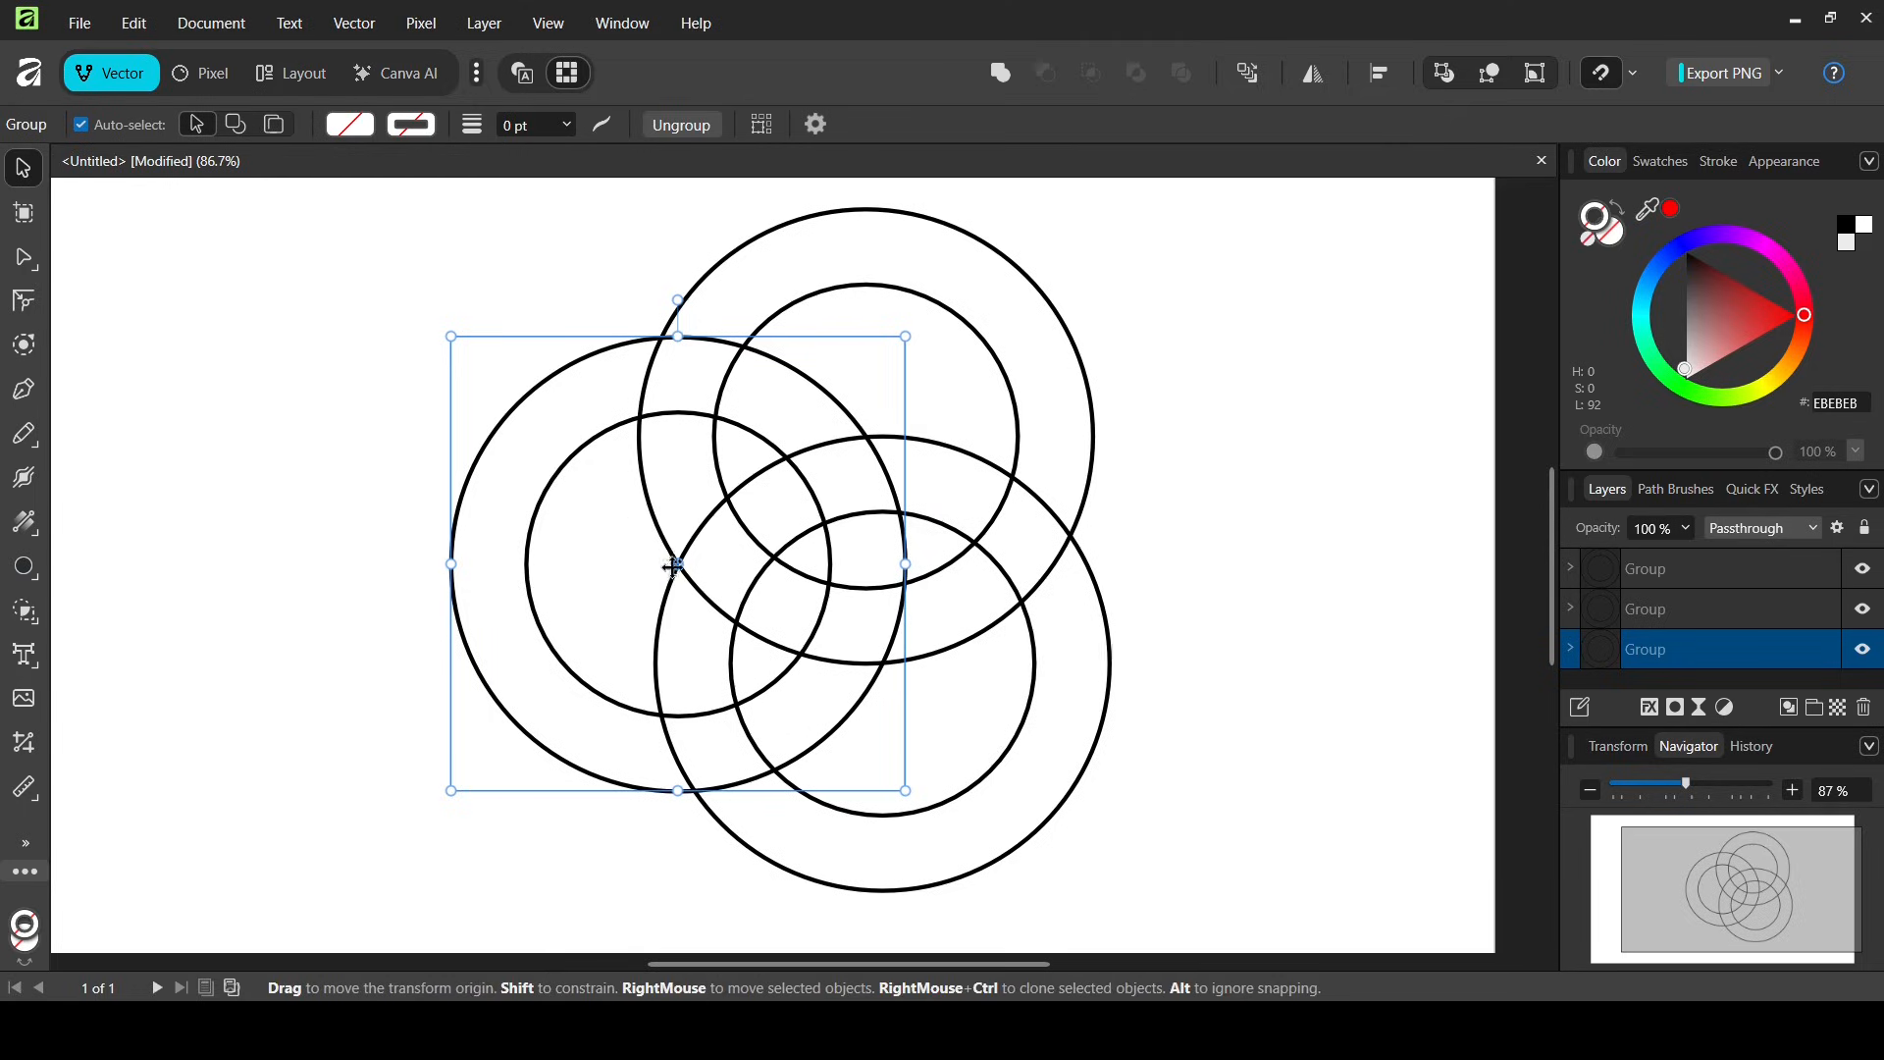
pyautogui.click(935, 233)
pyautogui.click(1008, 748)
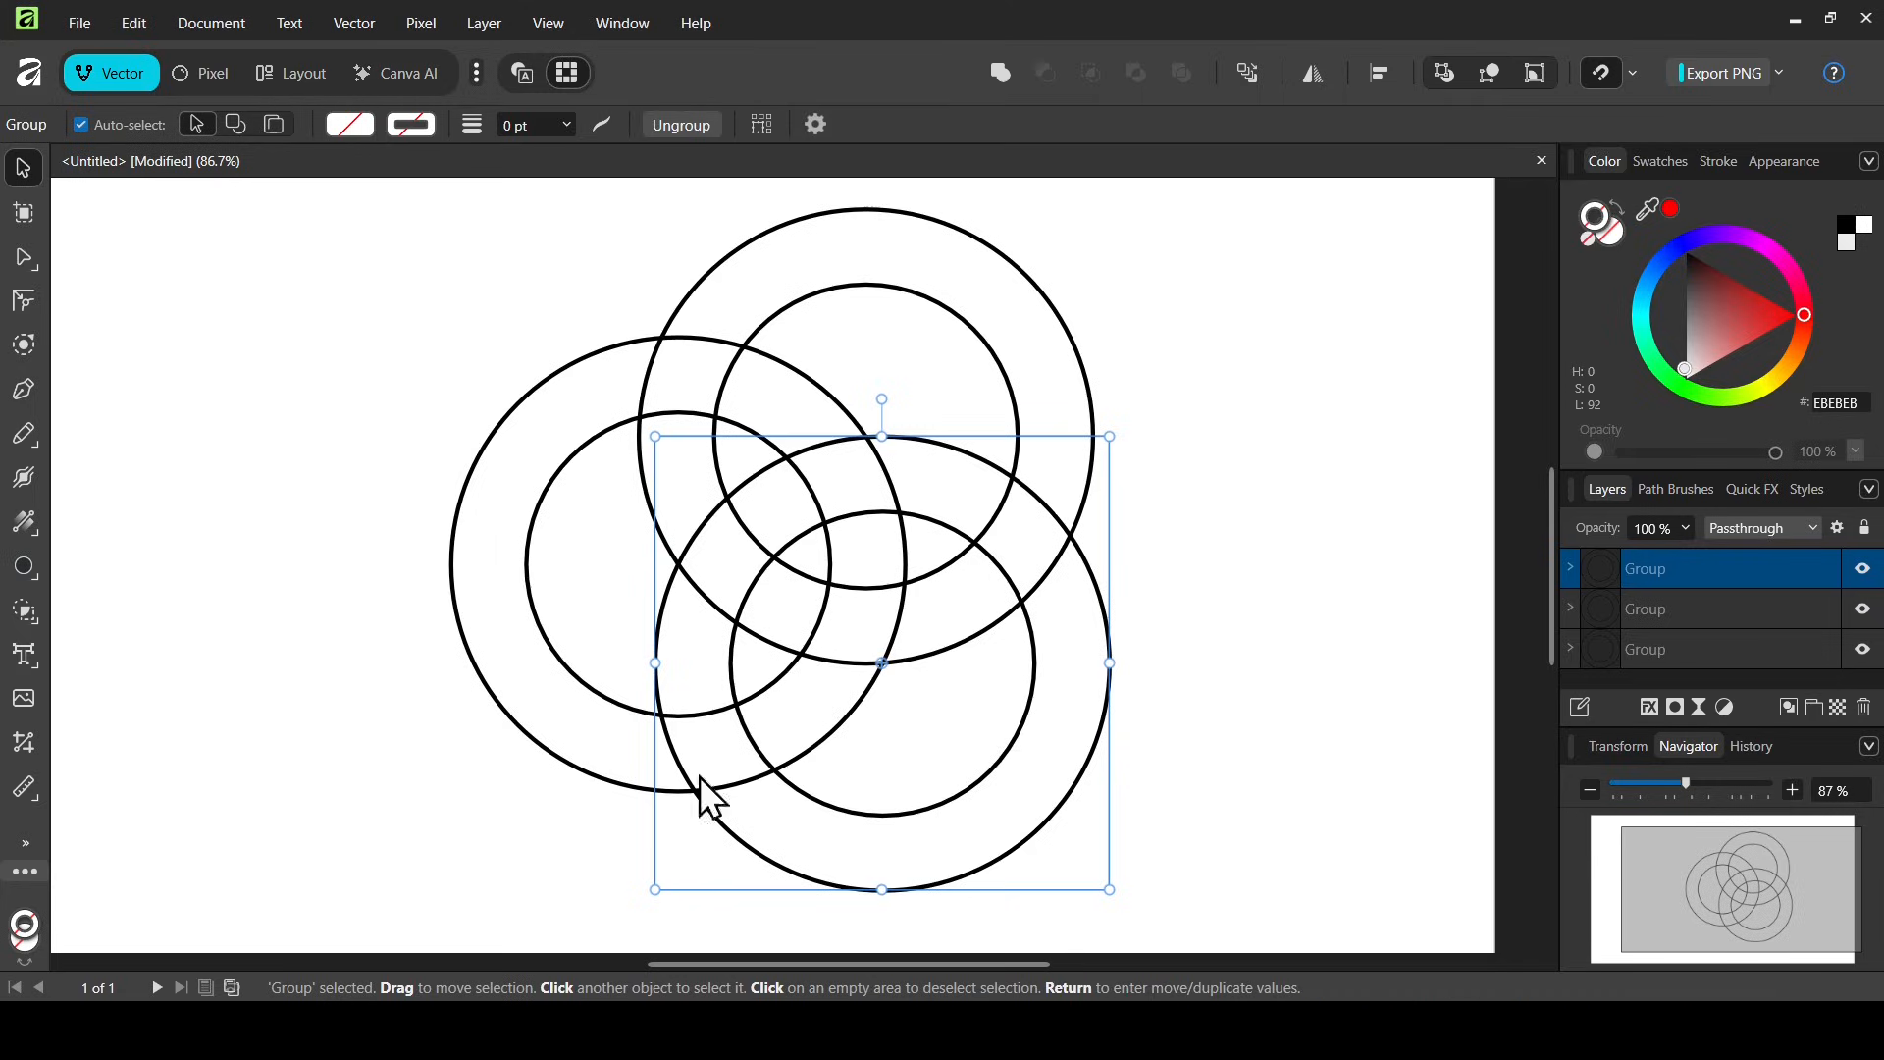
# - Select all three ring groups and activate the Shape Builder tool with its action set to delete areas
pyautogui.click(1832, 788)
pyautogui.write('64')
pyautogui.press('Return')
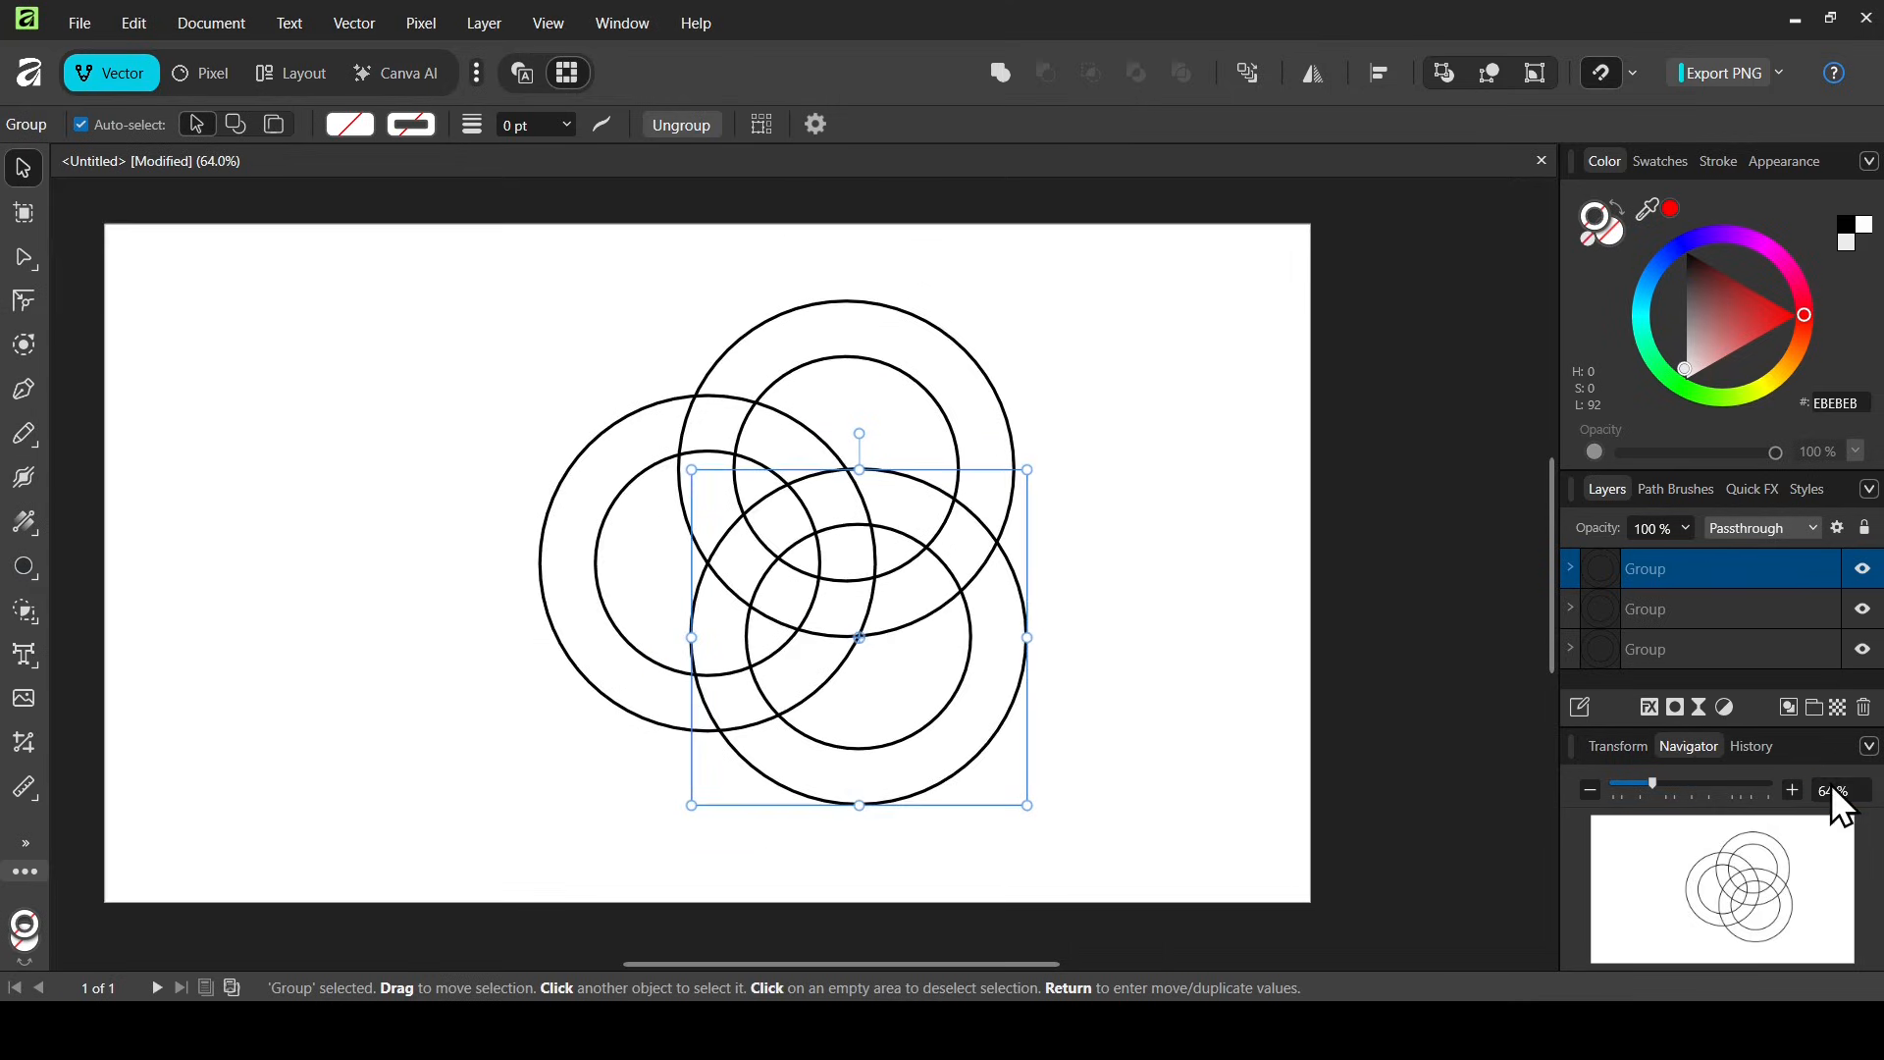
pyautogui.moveTo(432, 254); pyautogui.dragTo(1113, 863)
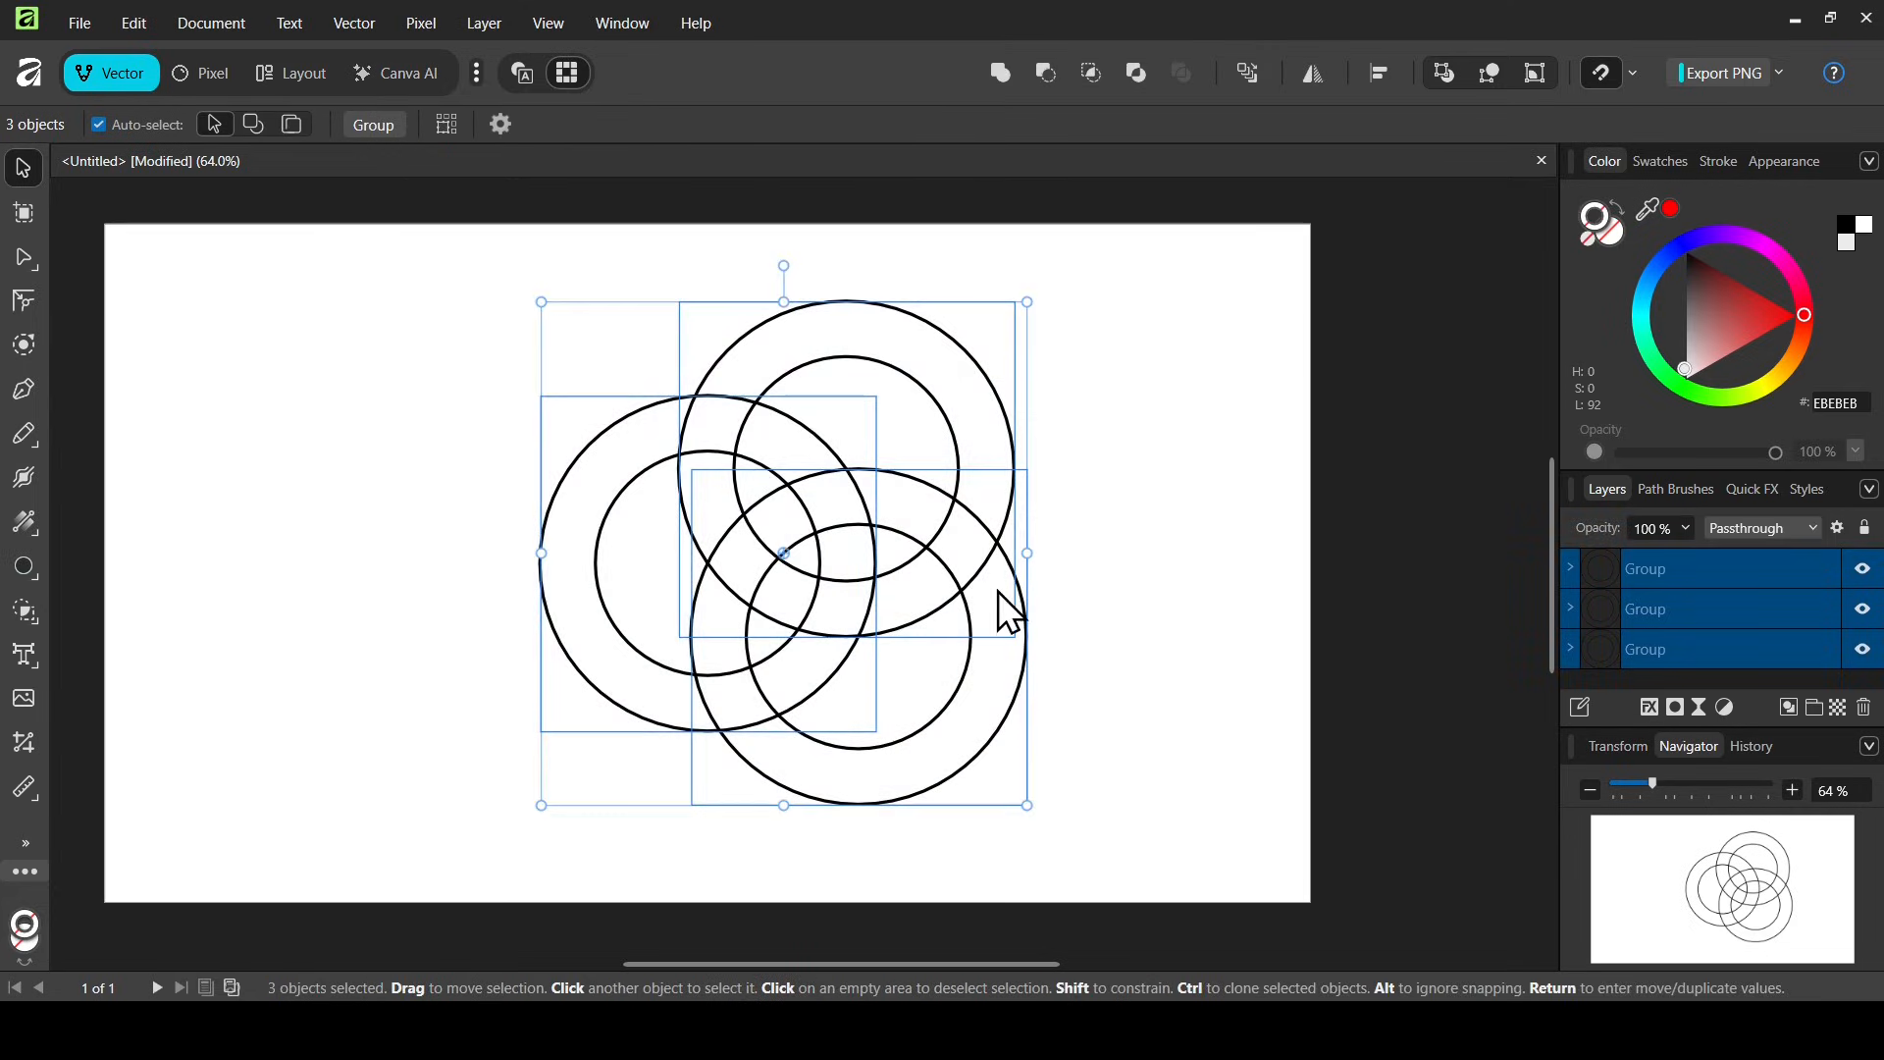
pyautogui.click(27, 618)
pyautogui.click(136, 606)
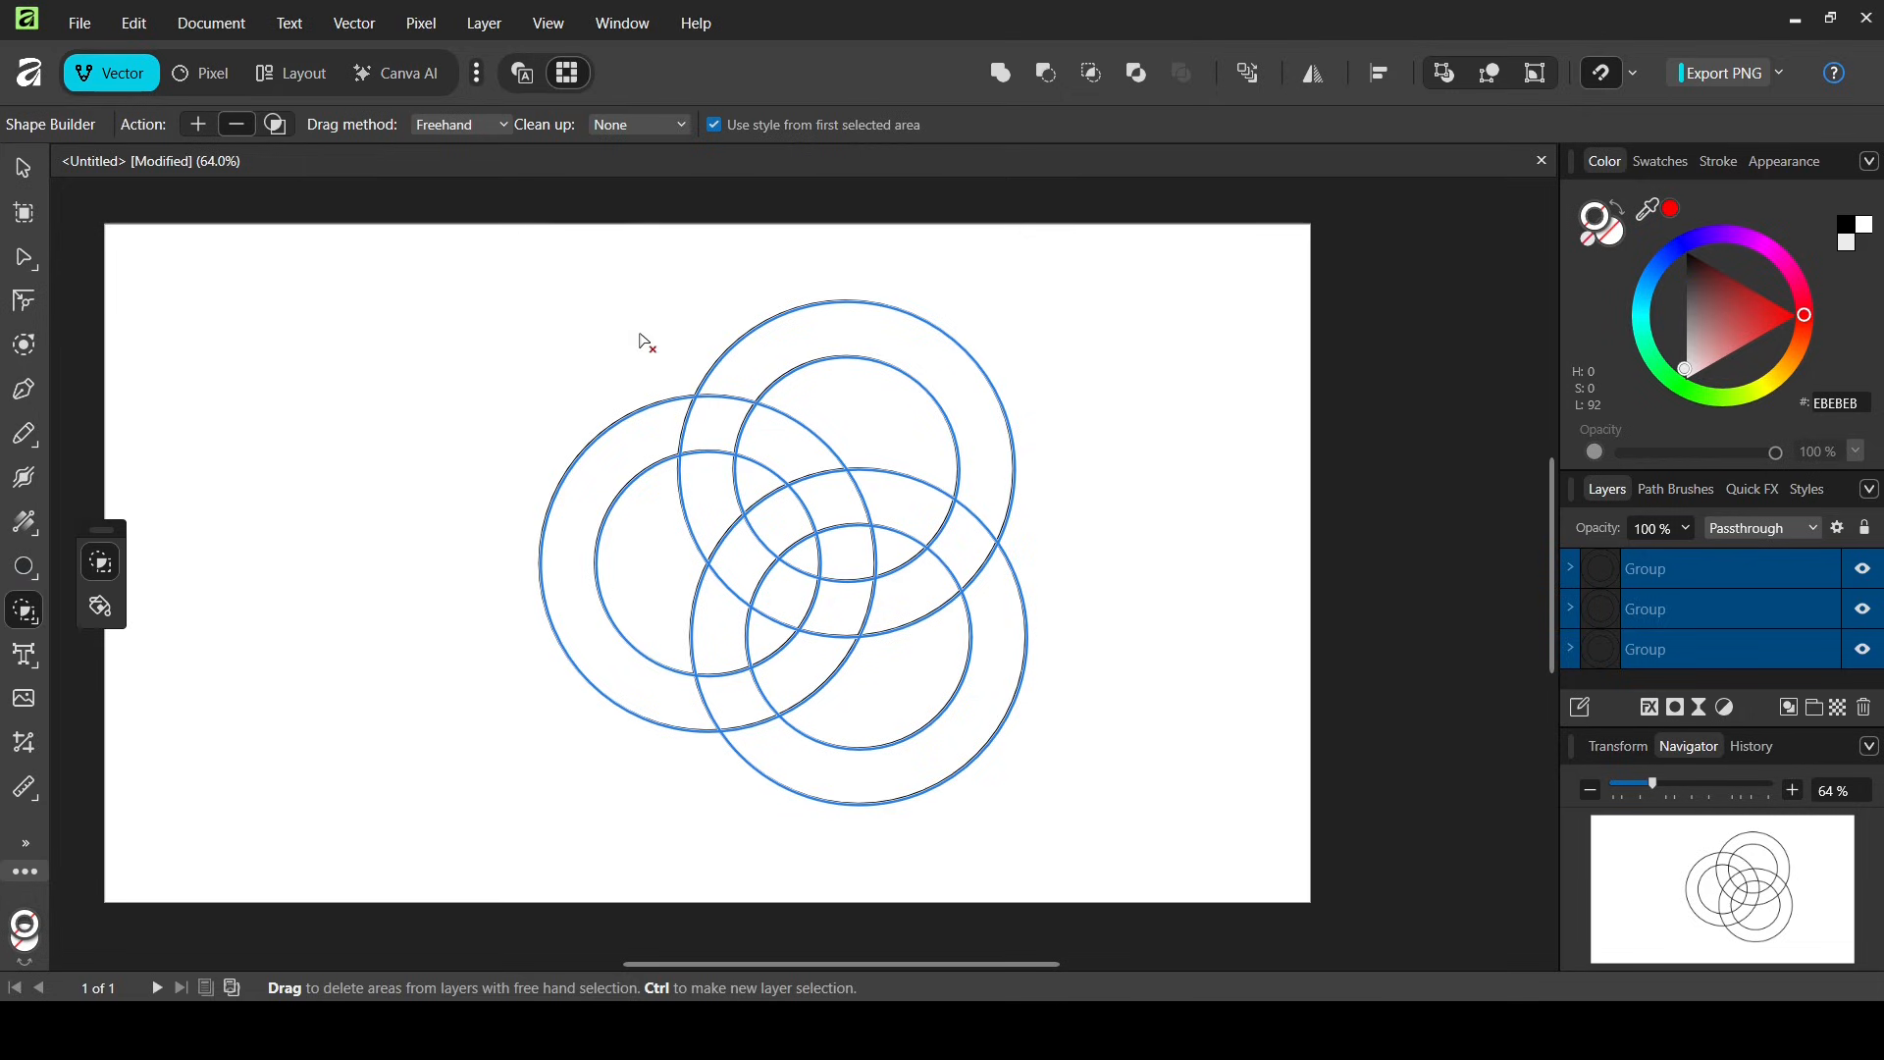
# - Delete the outer areas of all three rings, leaving only the three-pointed overlapping figure in the middle
pyautogui.moveTo(646, 341)
pyautogui.mouseDown()
pyautogui.moveTo(637, 776)
pyautogui.moveTo(1089, 649)
pyautogui.mouseUp()
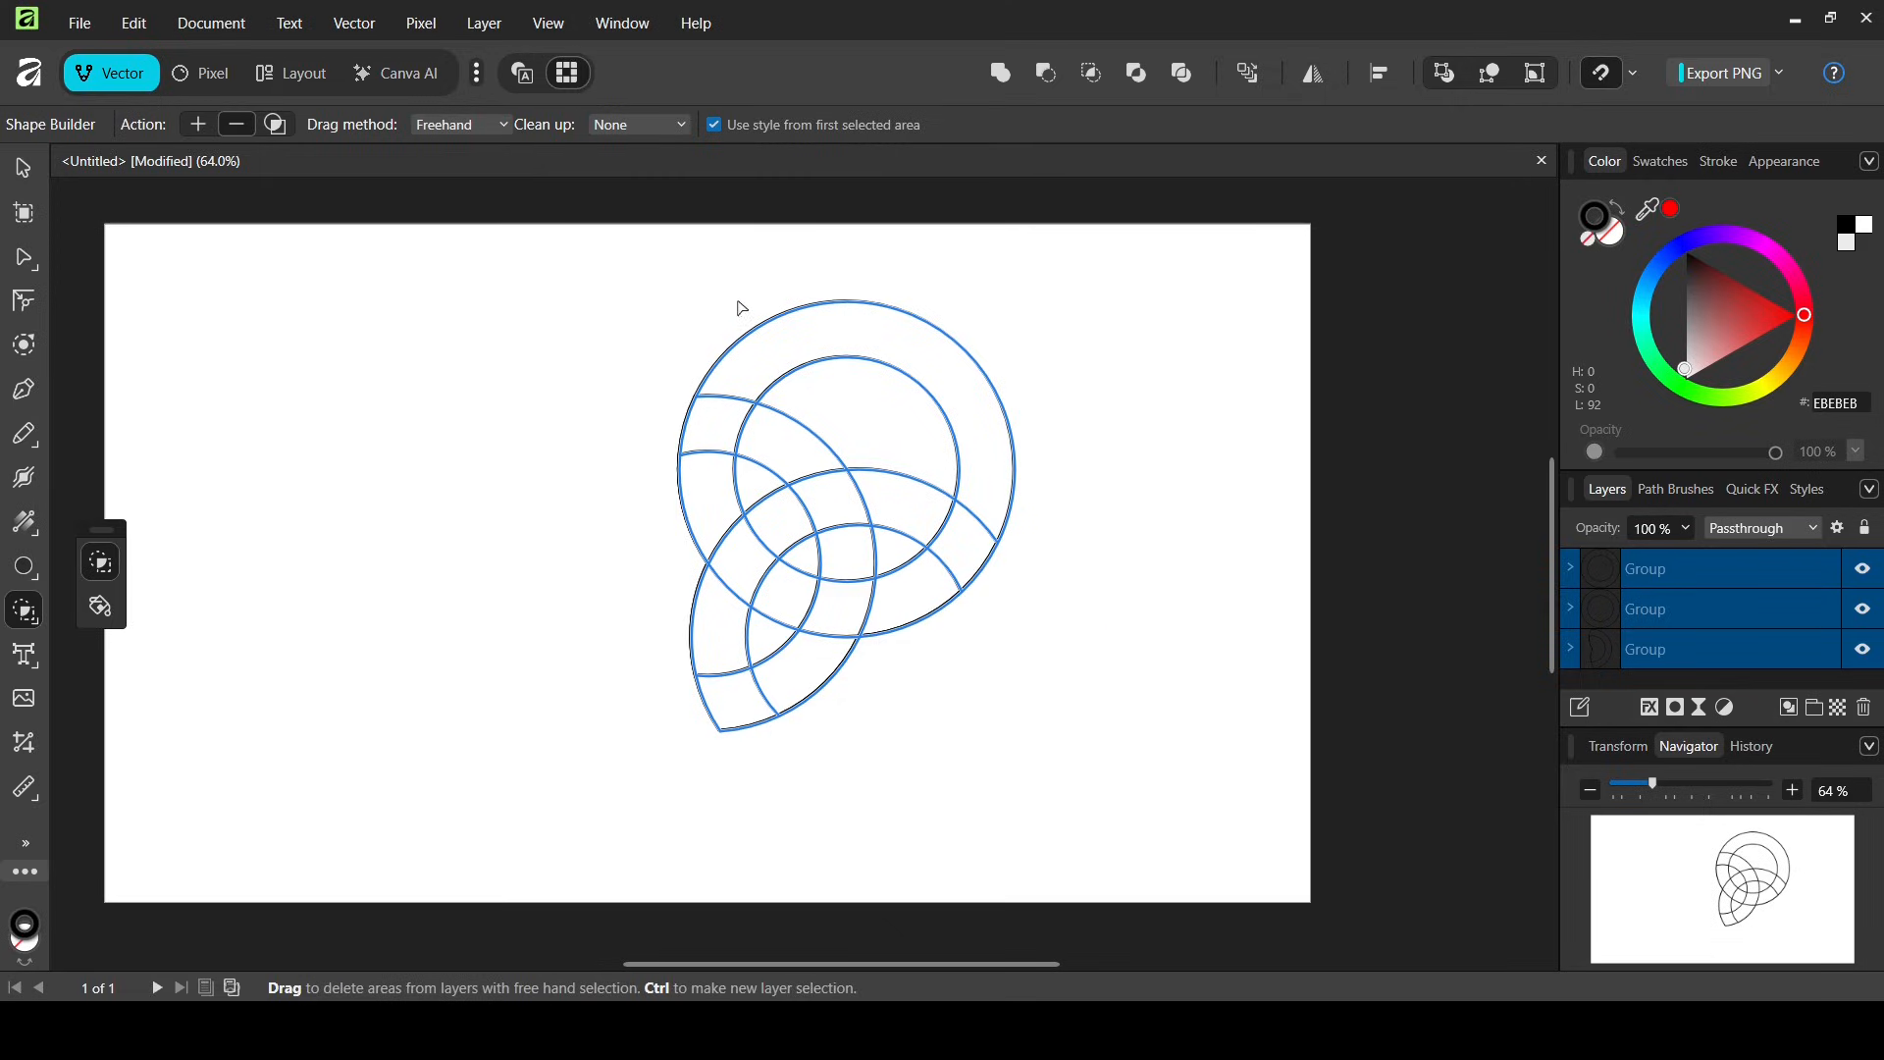
pyautogui.moveTo(740, 307)
pyautogui.mouseDown()
pyautogui.moveTo(863, 384)
pyautogui.moveTo(1119, 501)
pyautogui.mouseUp()
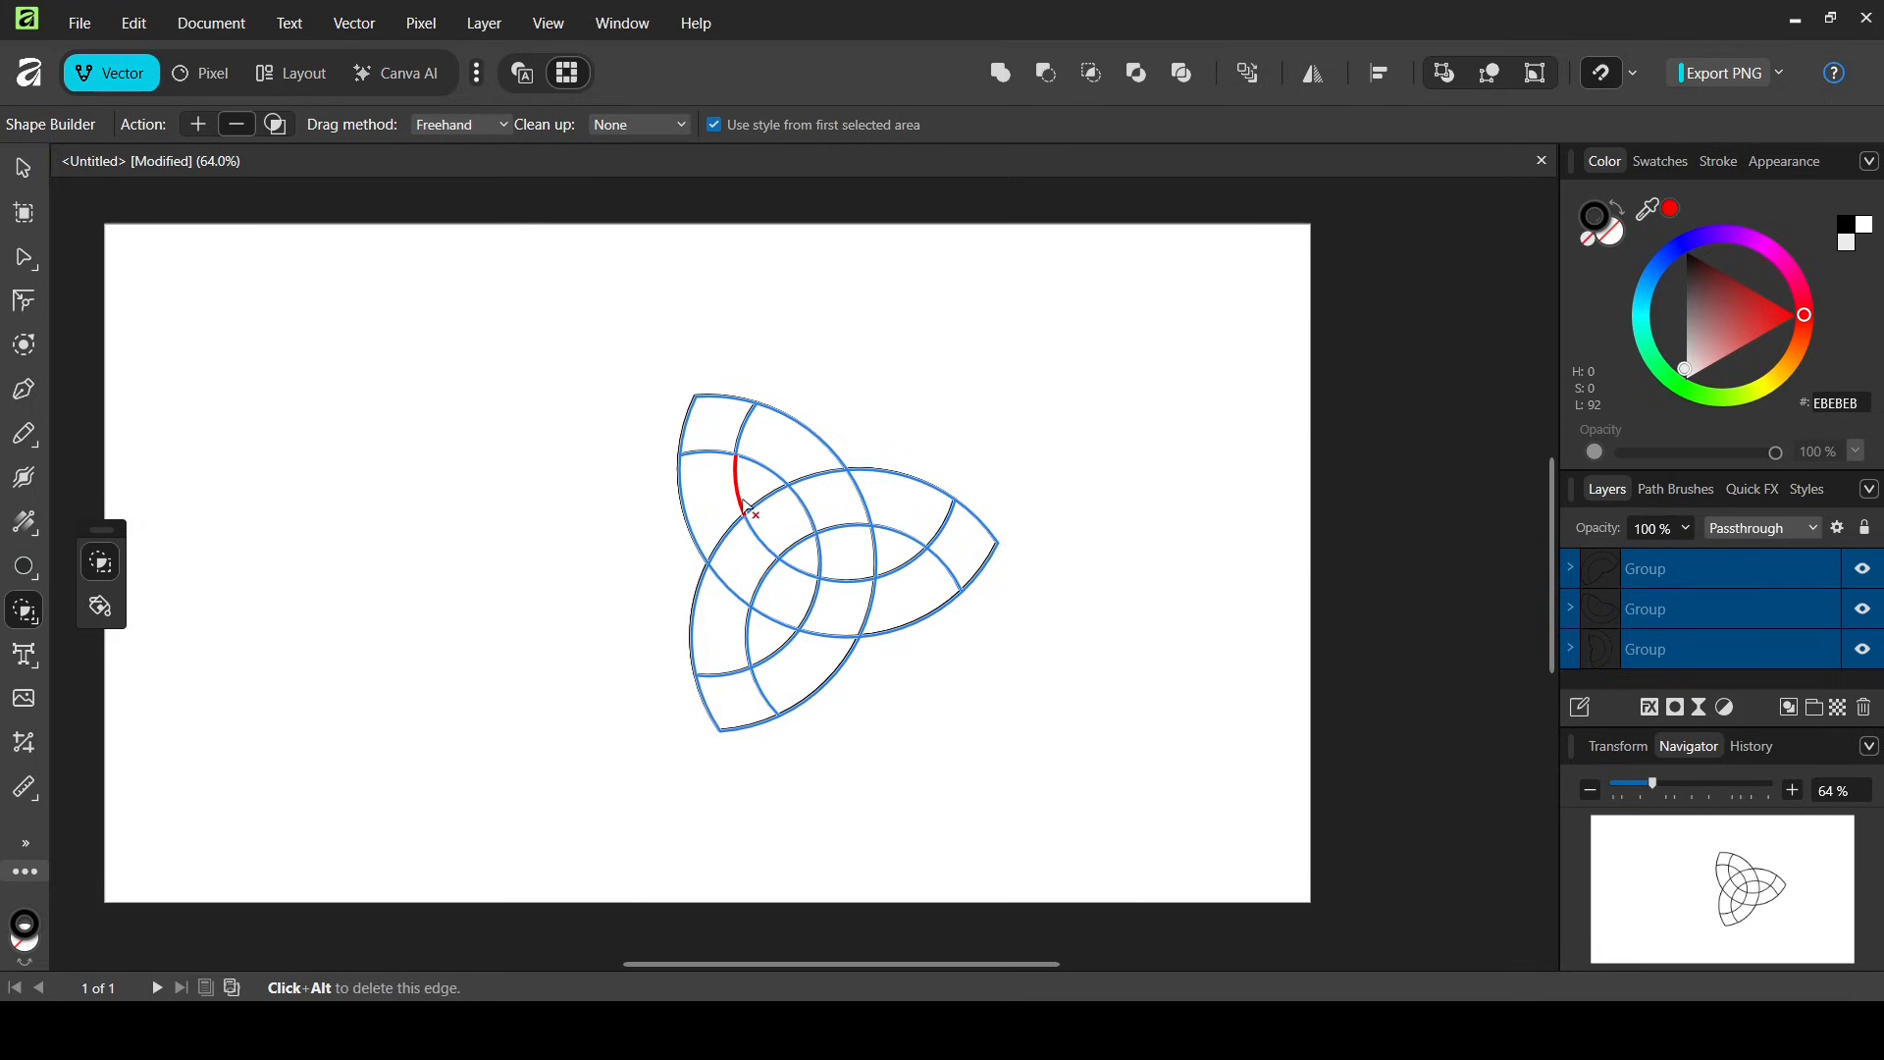
pyautogui.click(21, 168)
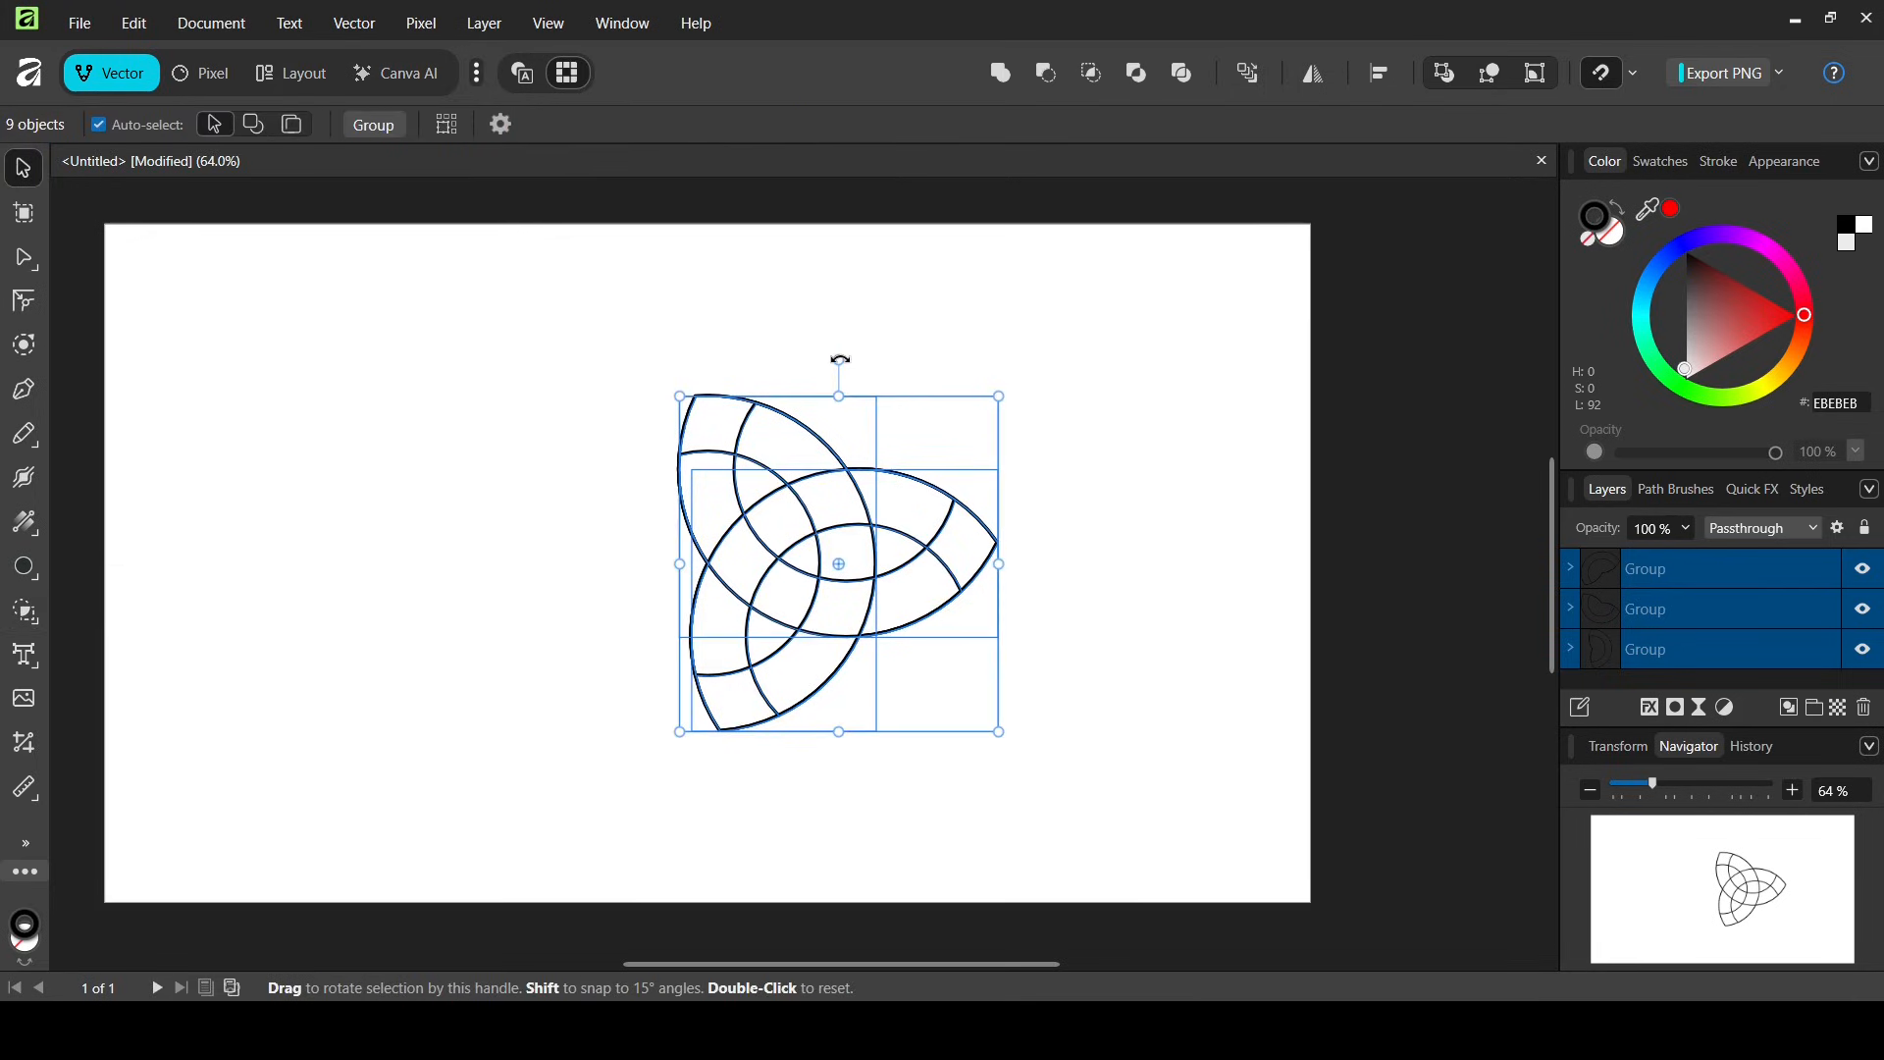
# - Rotate the three-pointed figure so one point faces straight up, enlarge it proportionally, and reposition it within the page
pyautogui.moveTo(839, 360); pyautogui.dragTo(950, 392)
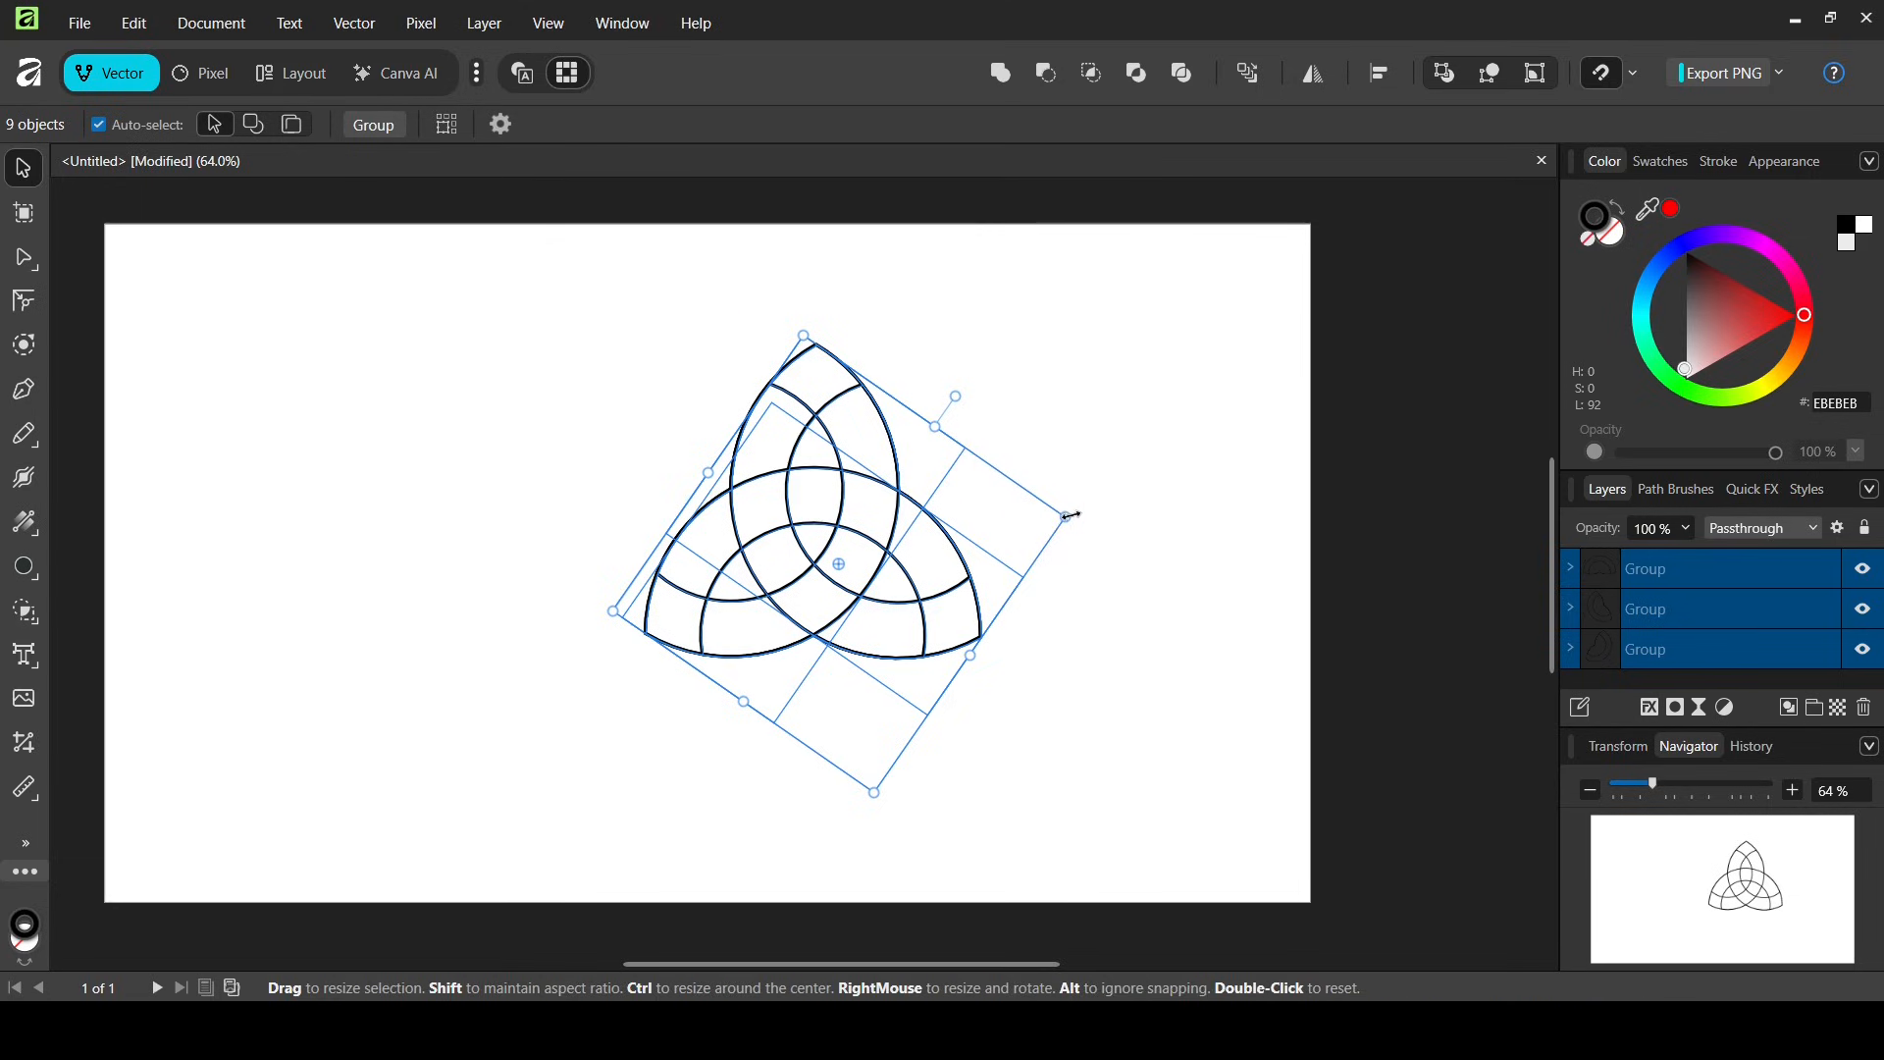
pyautogui.moveTo(1065, 515); pyautogui.dragTo(1211, 544)
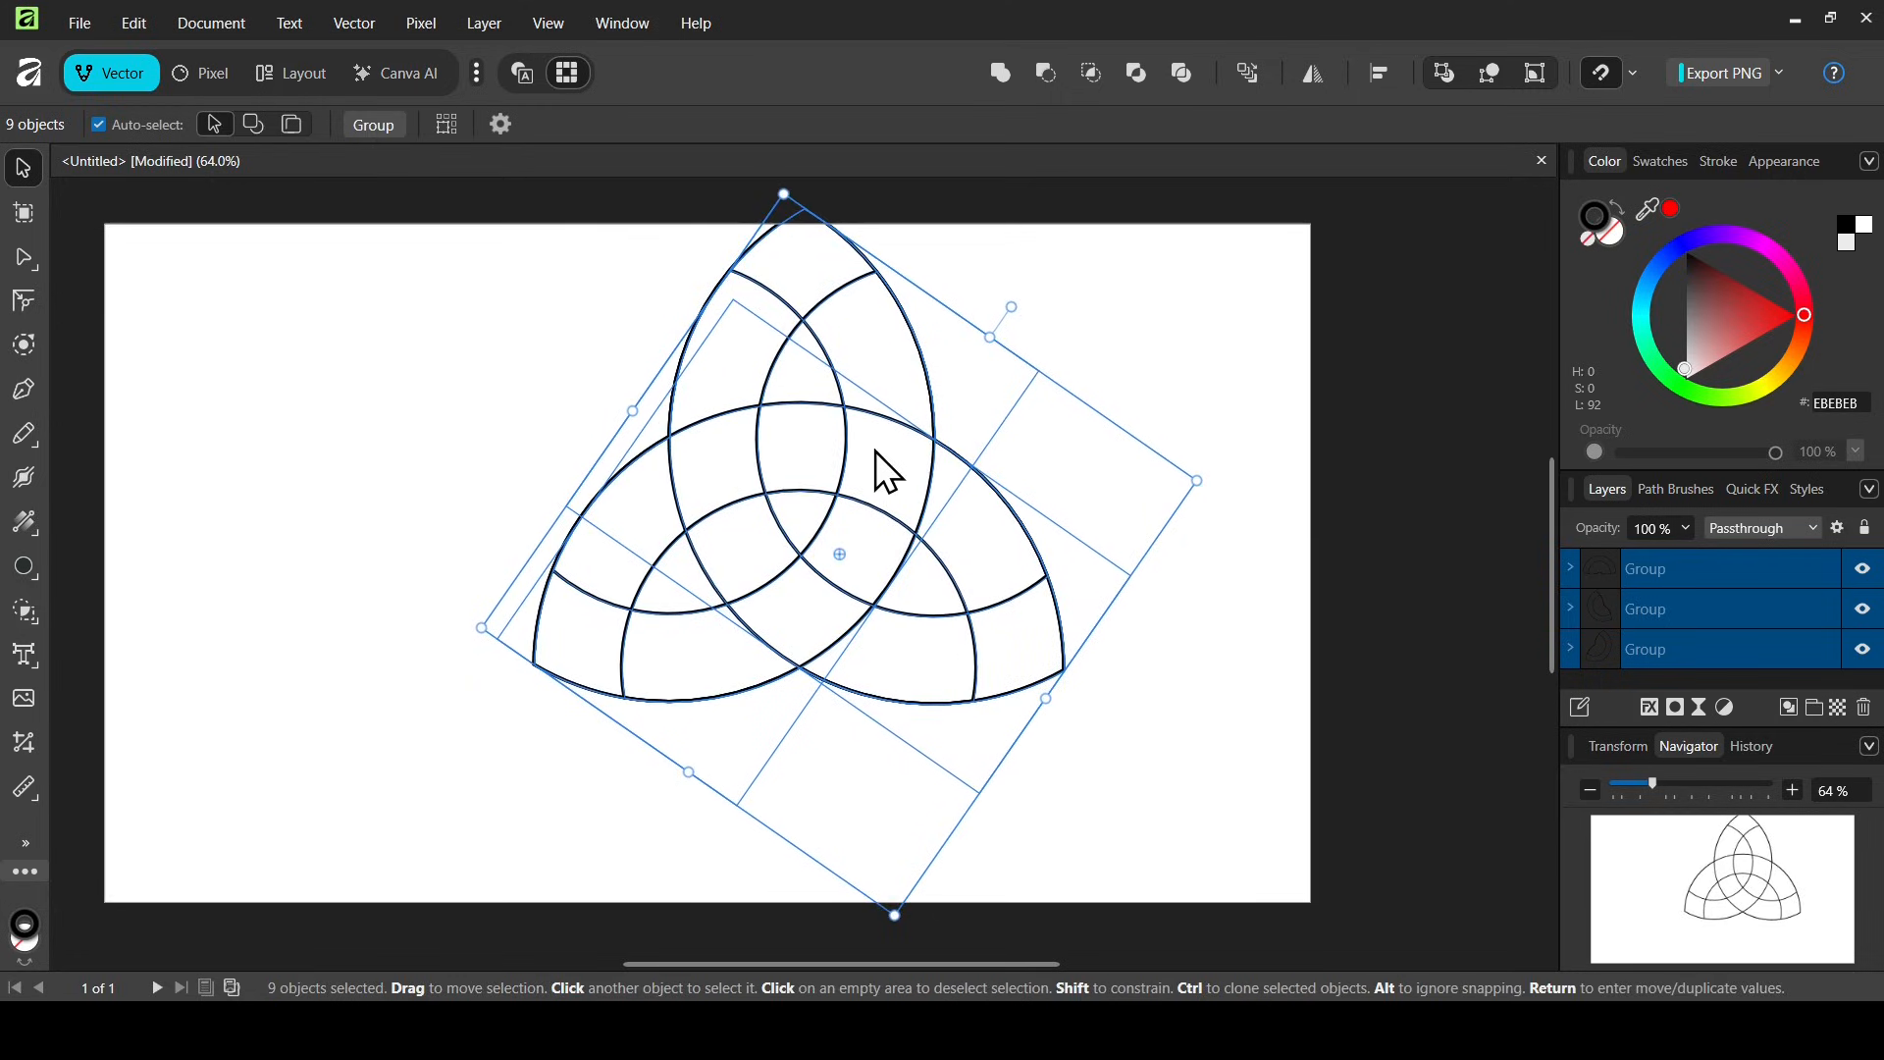
pyautogui.moveTo(875, 450); pyautogui.dragTo(779, 524)
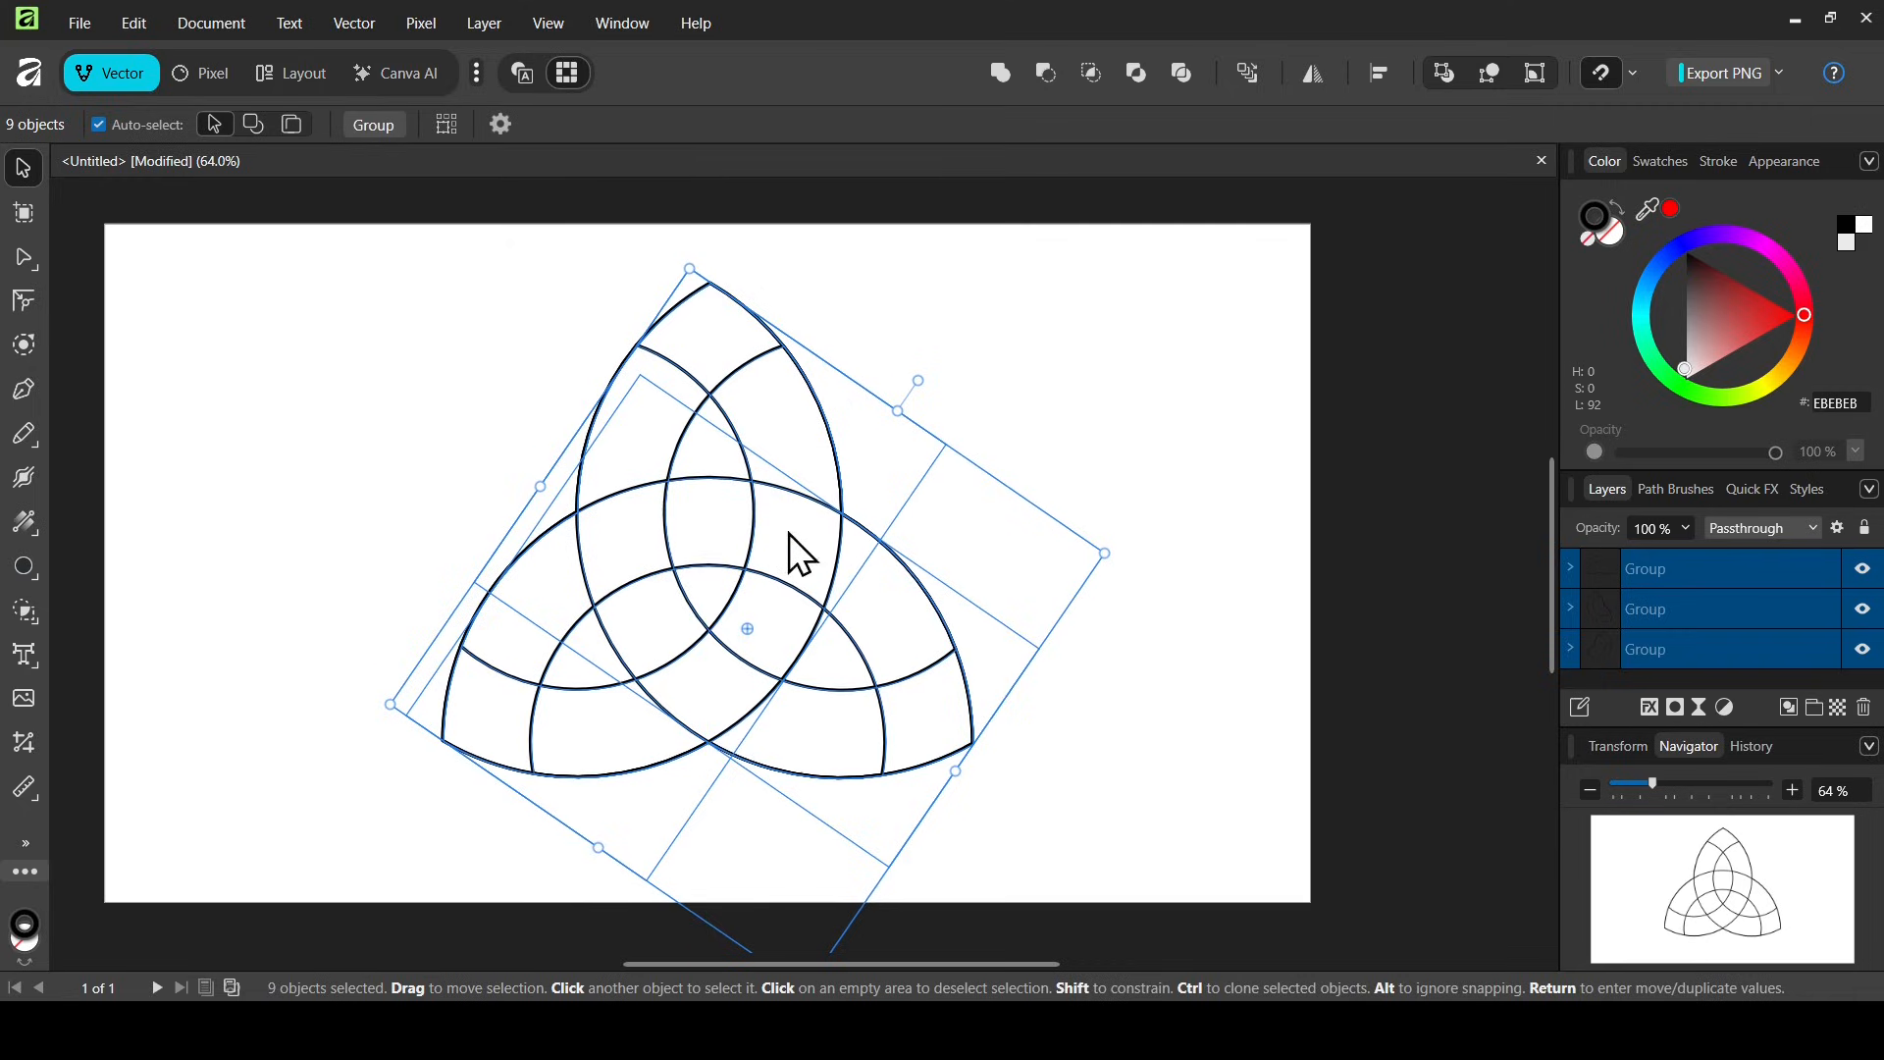
# - Merge the figure's areas with the Shape Builder tool's add action into three bands that weave over and under each other
pyautogui.click(30, 622)
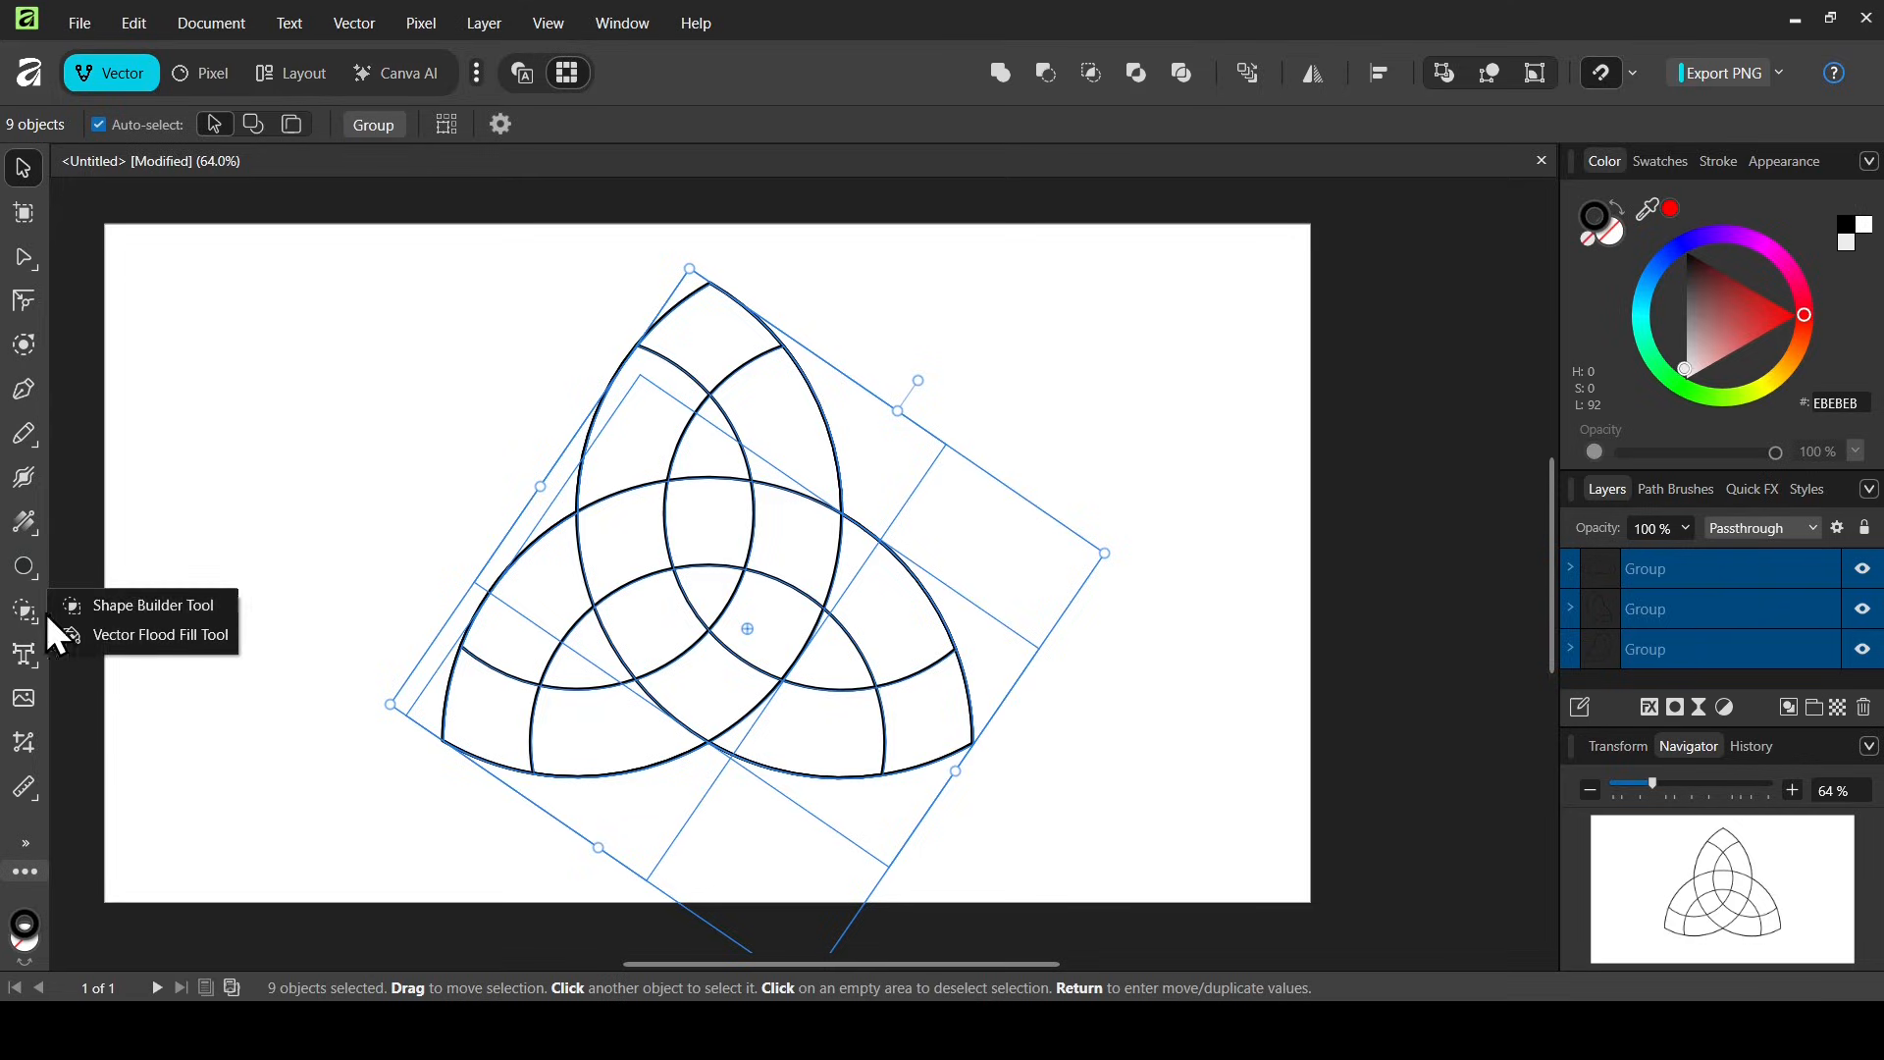
pyautogui.click(115, 606)
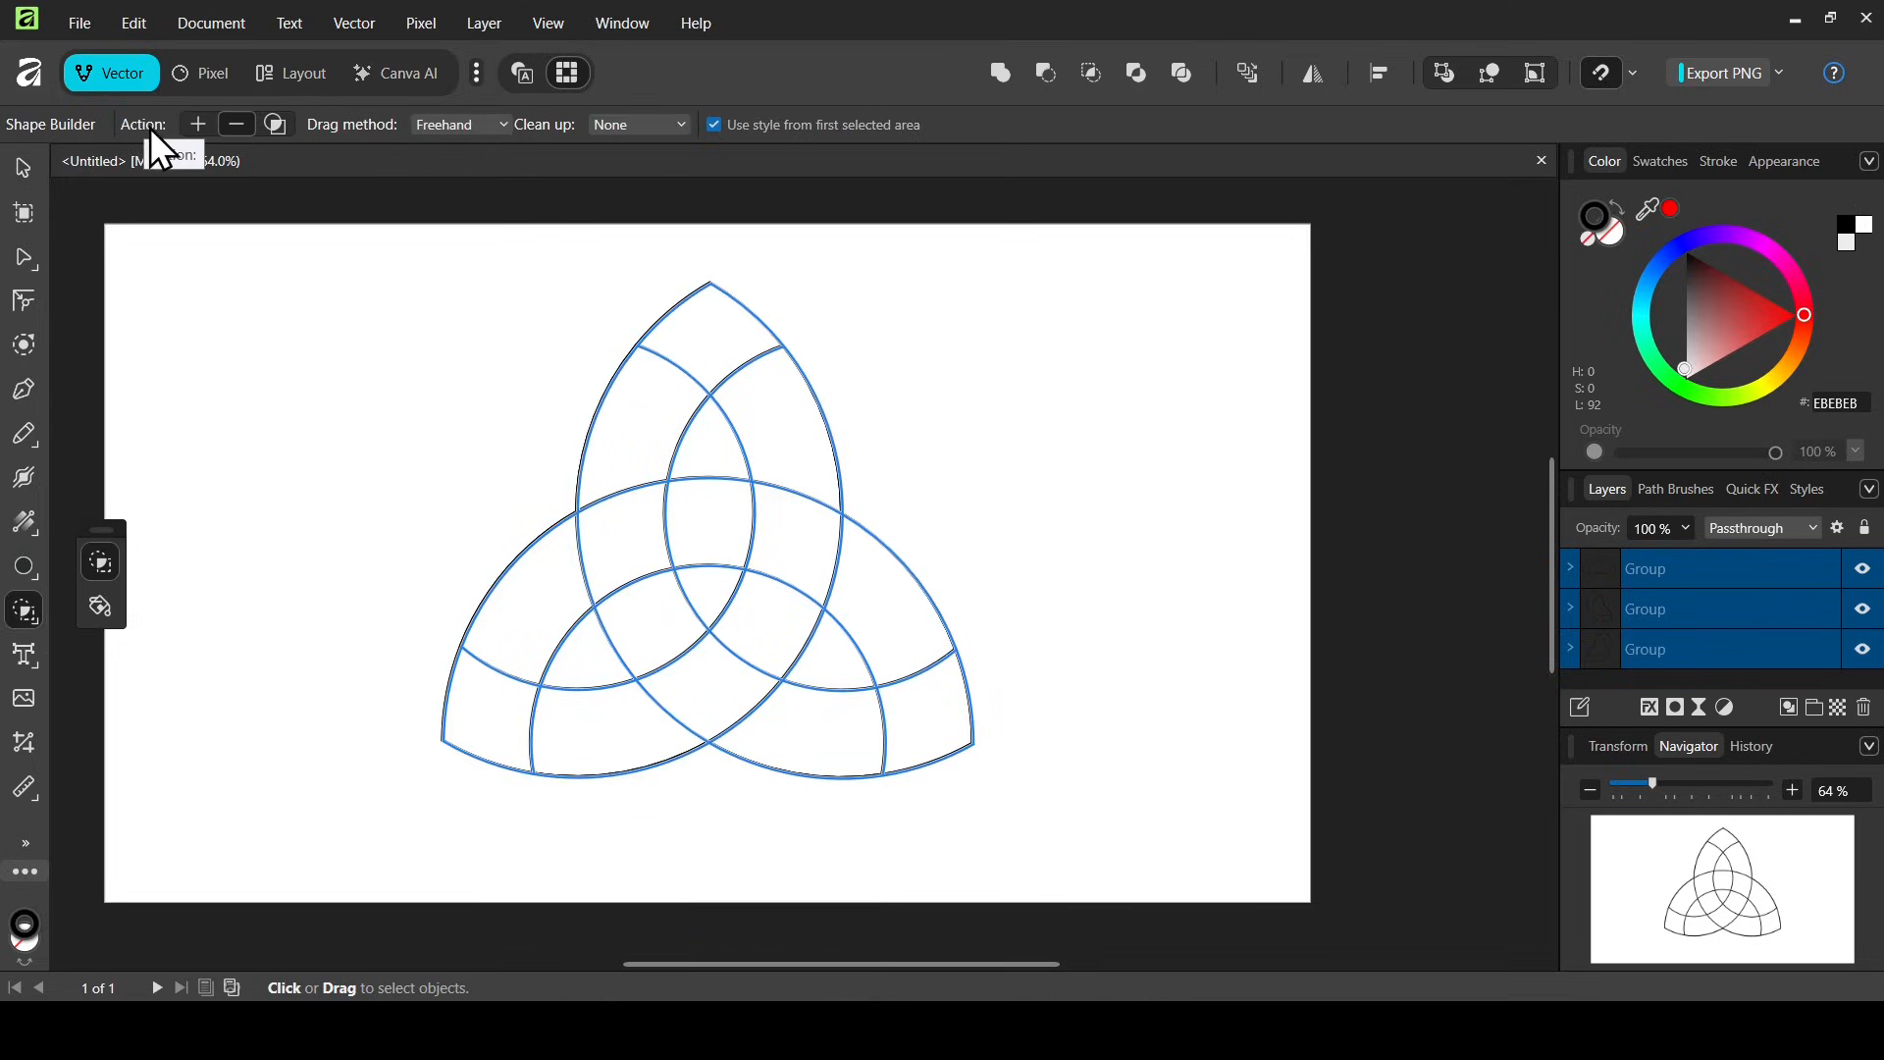
pyautogui.click(200, 123)
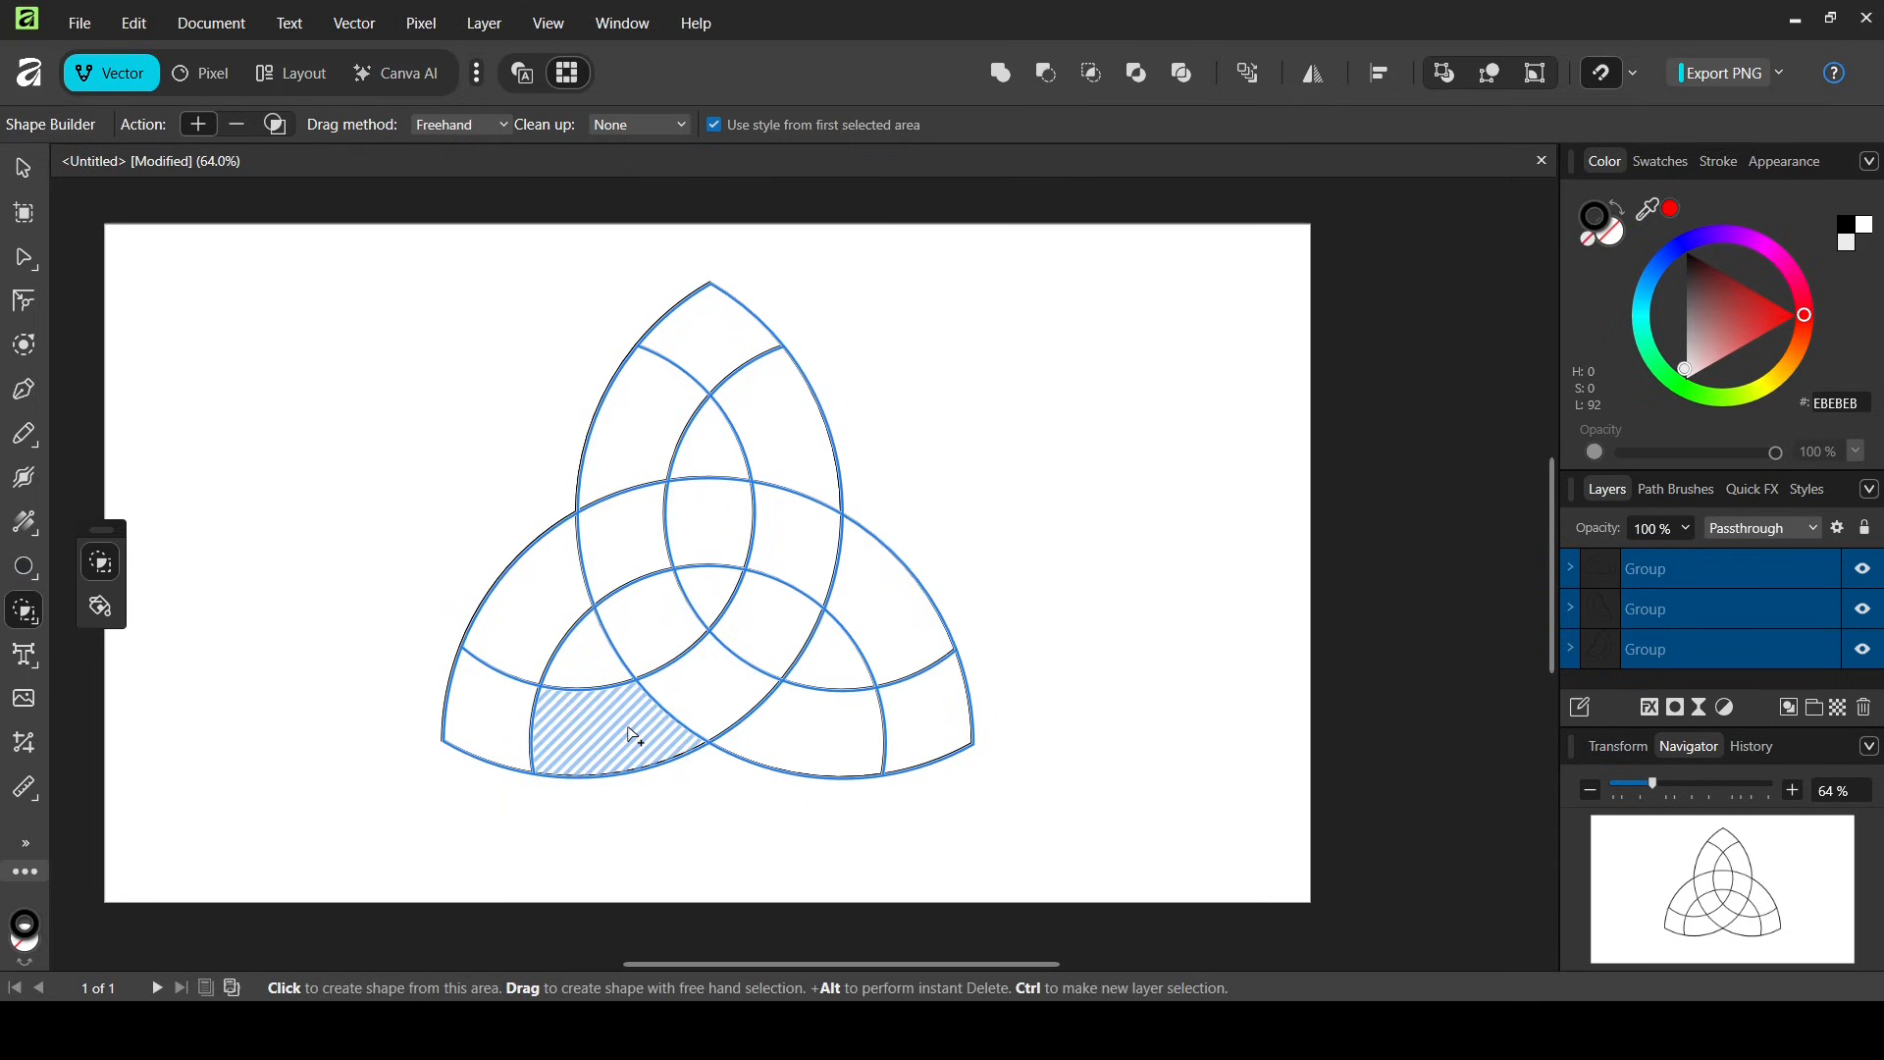
pyautogui.moveTo(635, 736)
pyautogui.mouseDown()
pyautogui.moveTo(530, 734)
pyautogui.moveTo(486, 701)
pyautogui.moveTo(509, 638)
pyautogui.moveTo(560, 589)
pyautogui.moveTo(700, 527)
pyautogui.mouseUp()
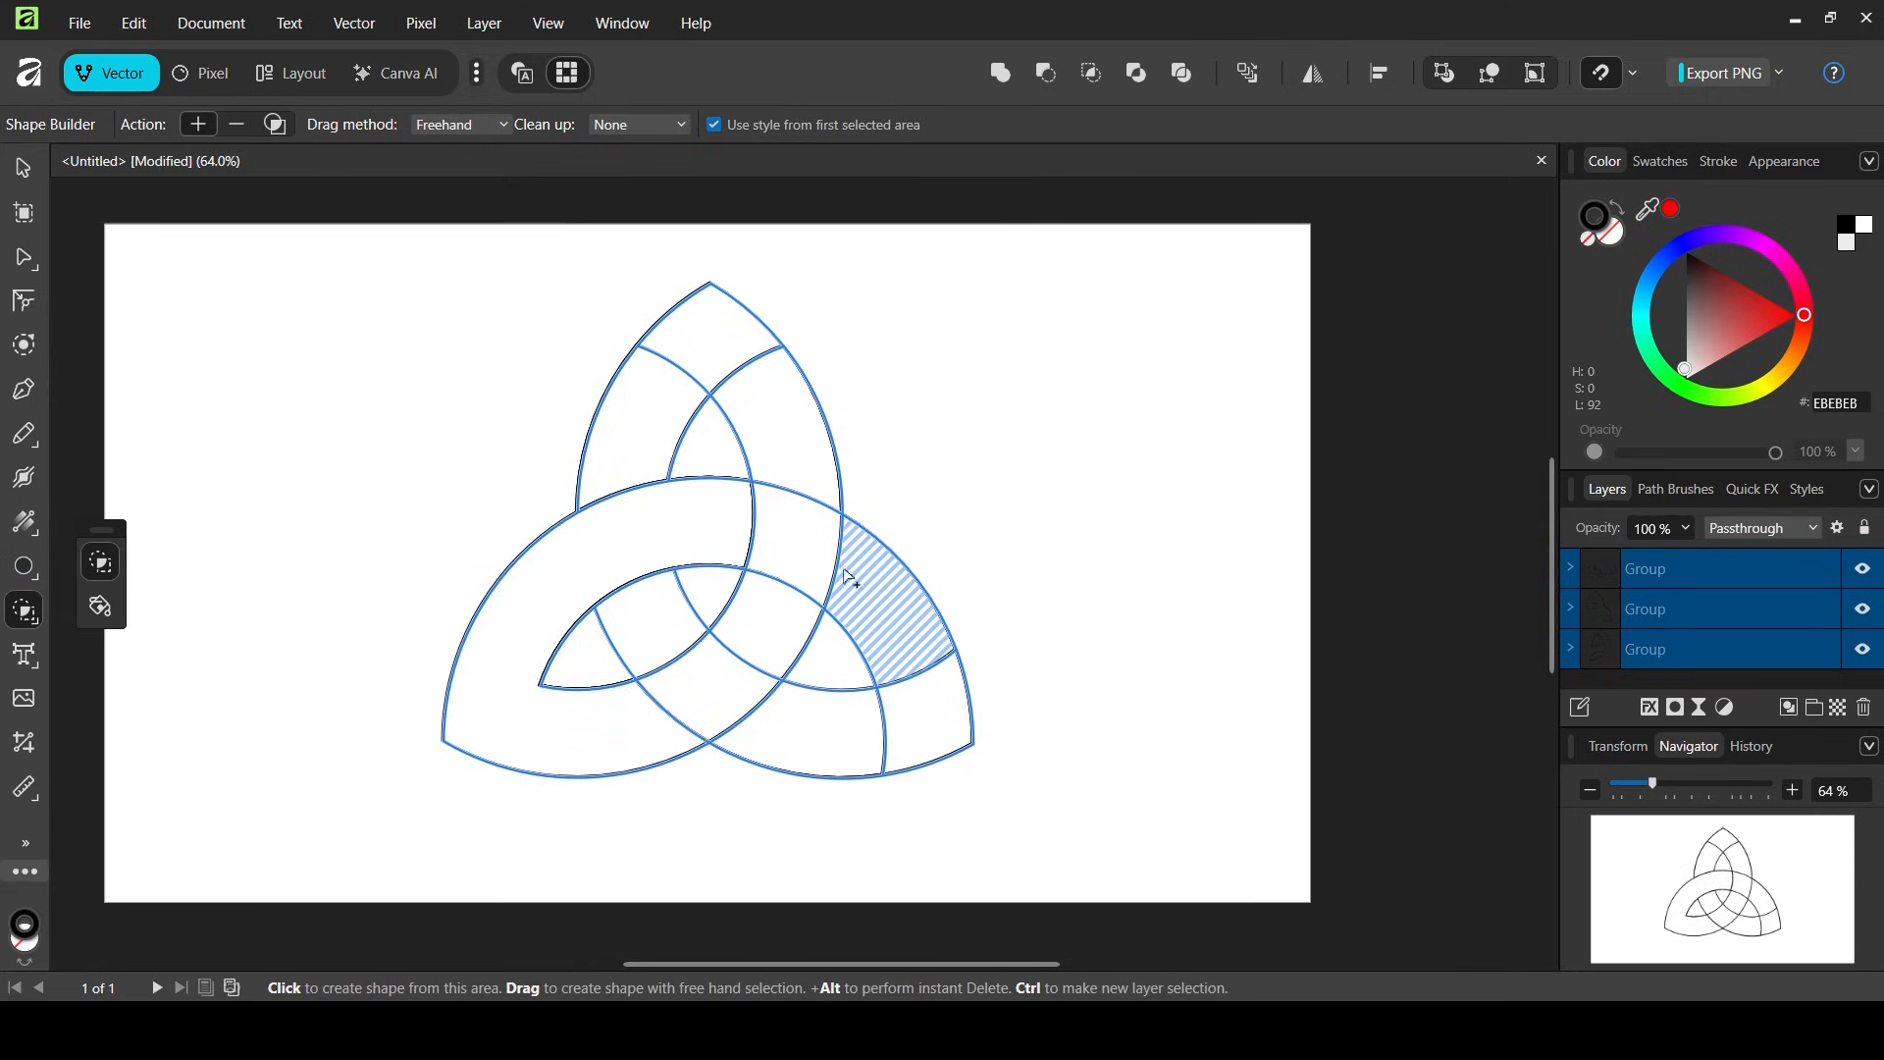
pyautogui.moveTo(888, 602)
pyautogui.mouseDown()
pyautogui.moveTo(937, 713)
pyautogui.moveTo(854, 750)
pyautogui.moveTo(731, 709)
pyautogui.moveTo(640, 650)
pyautogui.moveTo(656, 648)
pyautogui.mouseUp()
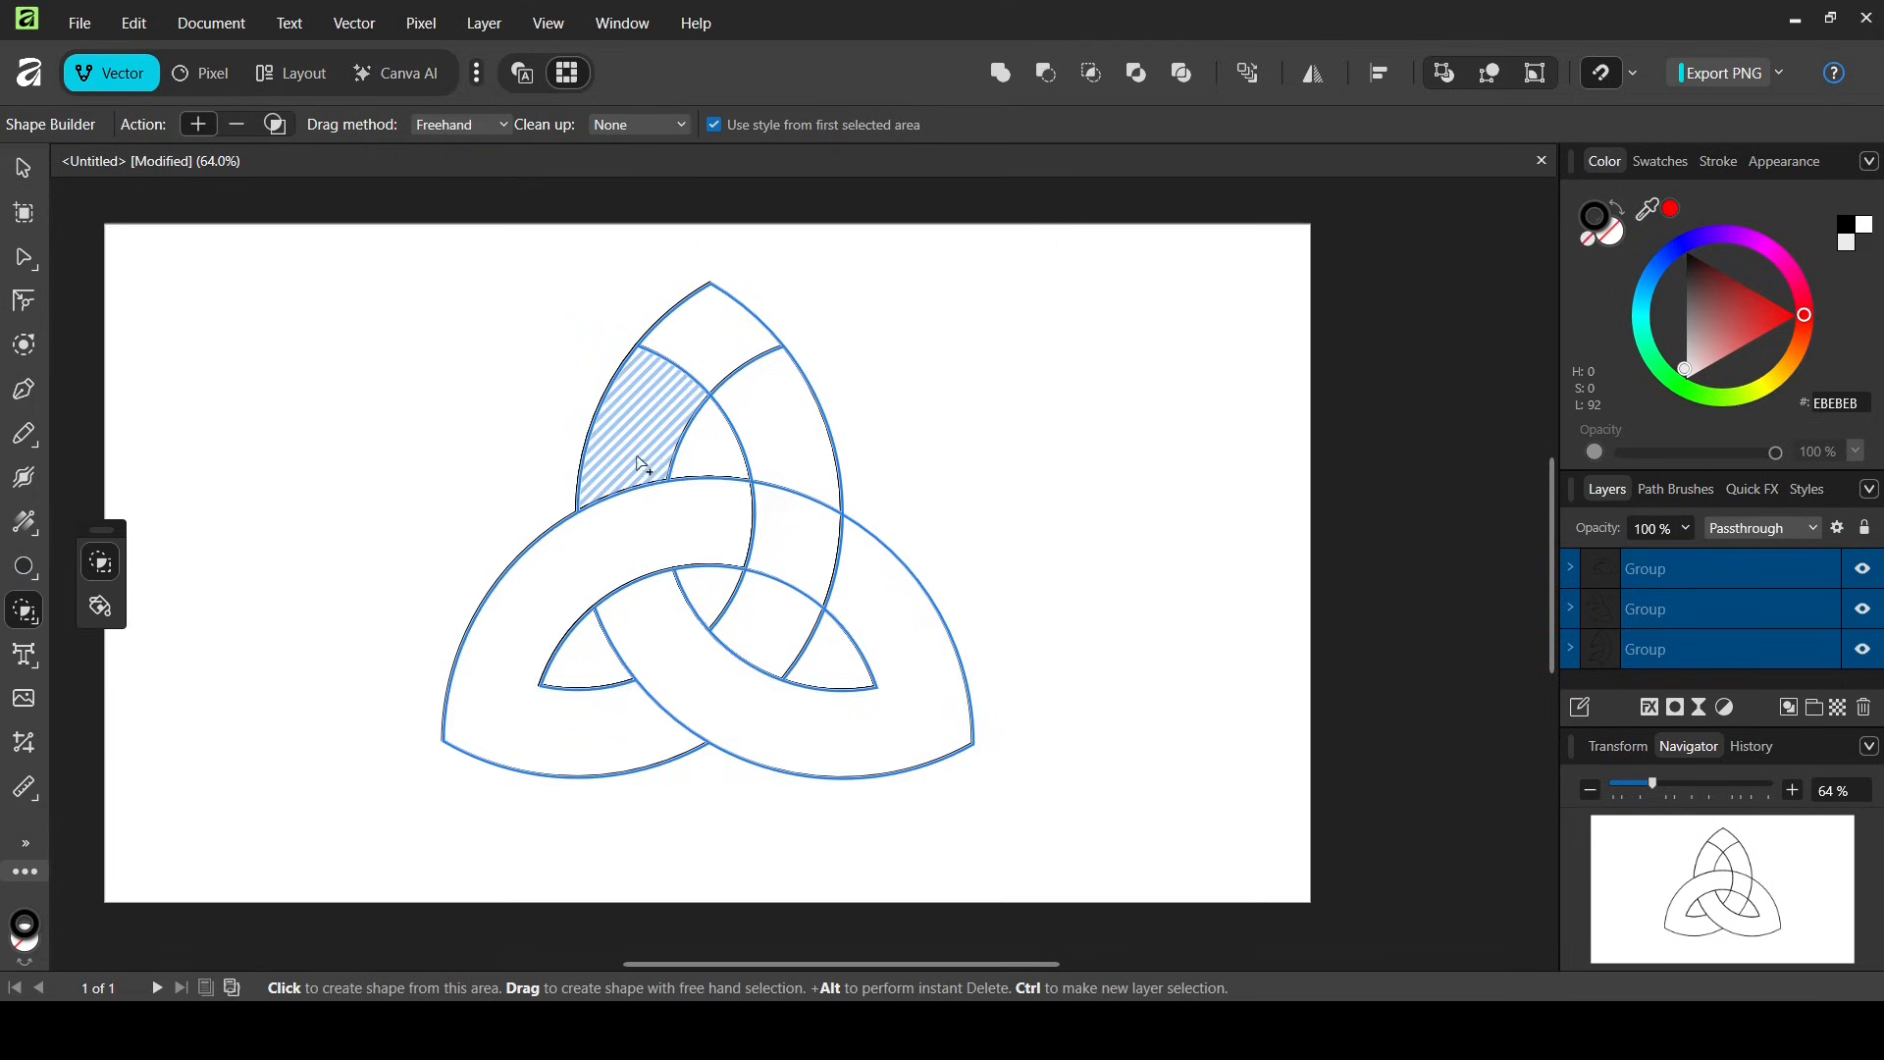
pyautogui.moveTo(631, 455)
pyautogui.mouseDown()
pyautogui.moveTo(726, 316)
pyautogui.moveTo(785, 432)
pyautogui.moveTo(795, 530)
pyautogui.moveTo(772, 639)
pyautogui.mouseUp()
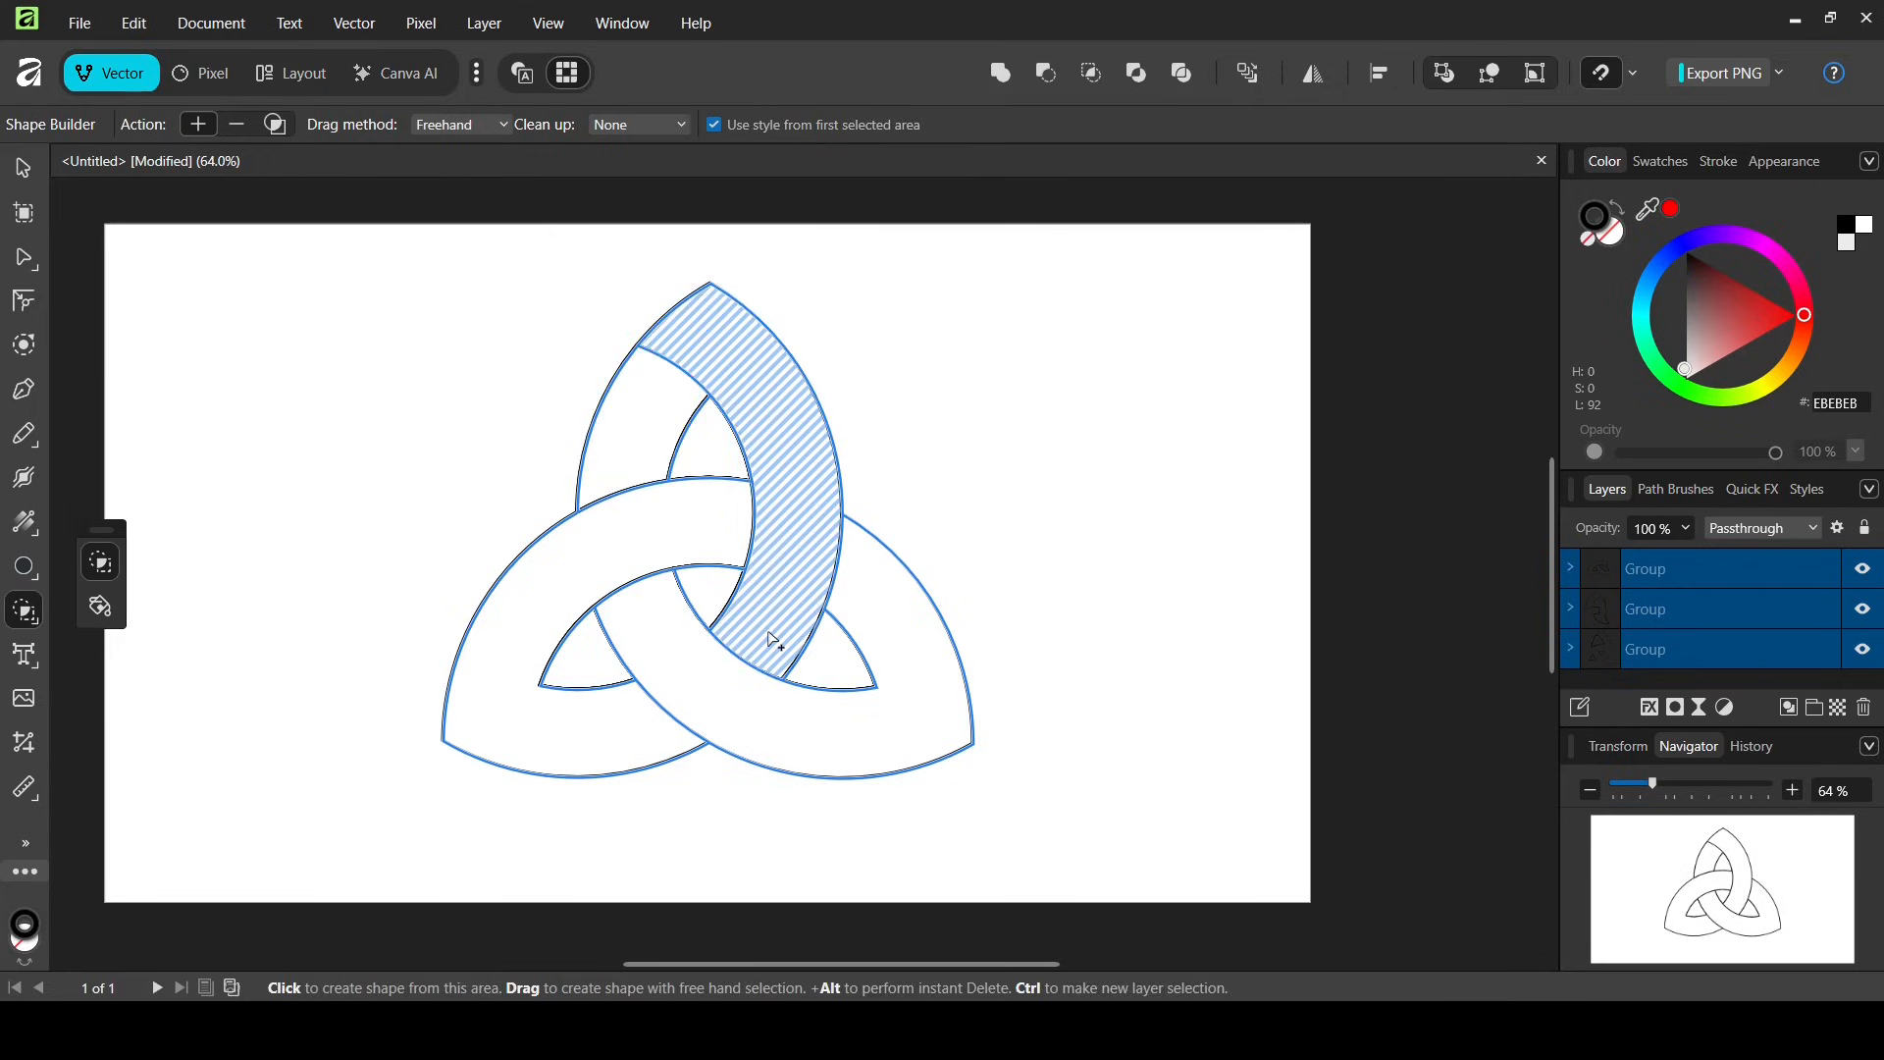
pyautogui.moveTo(668, 397); pyautogui.dragTo(715, 338)
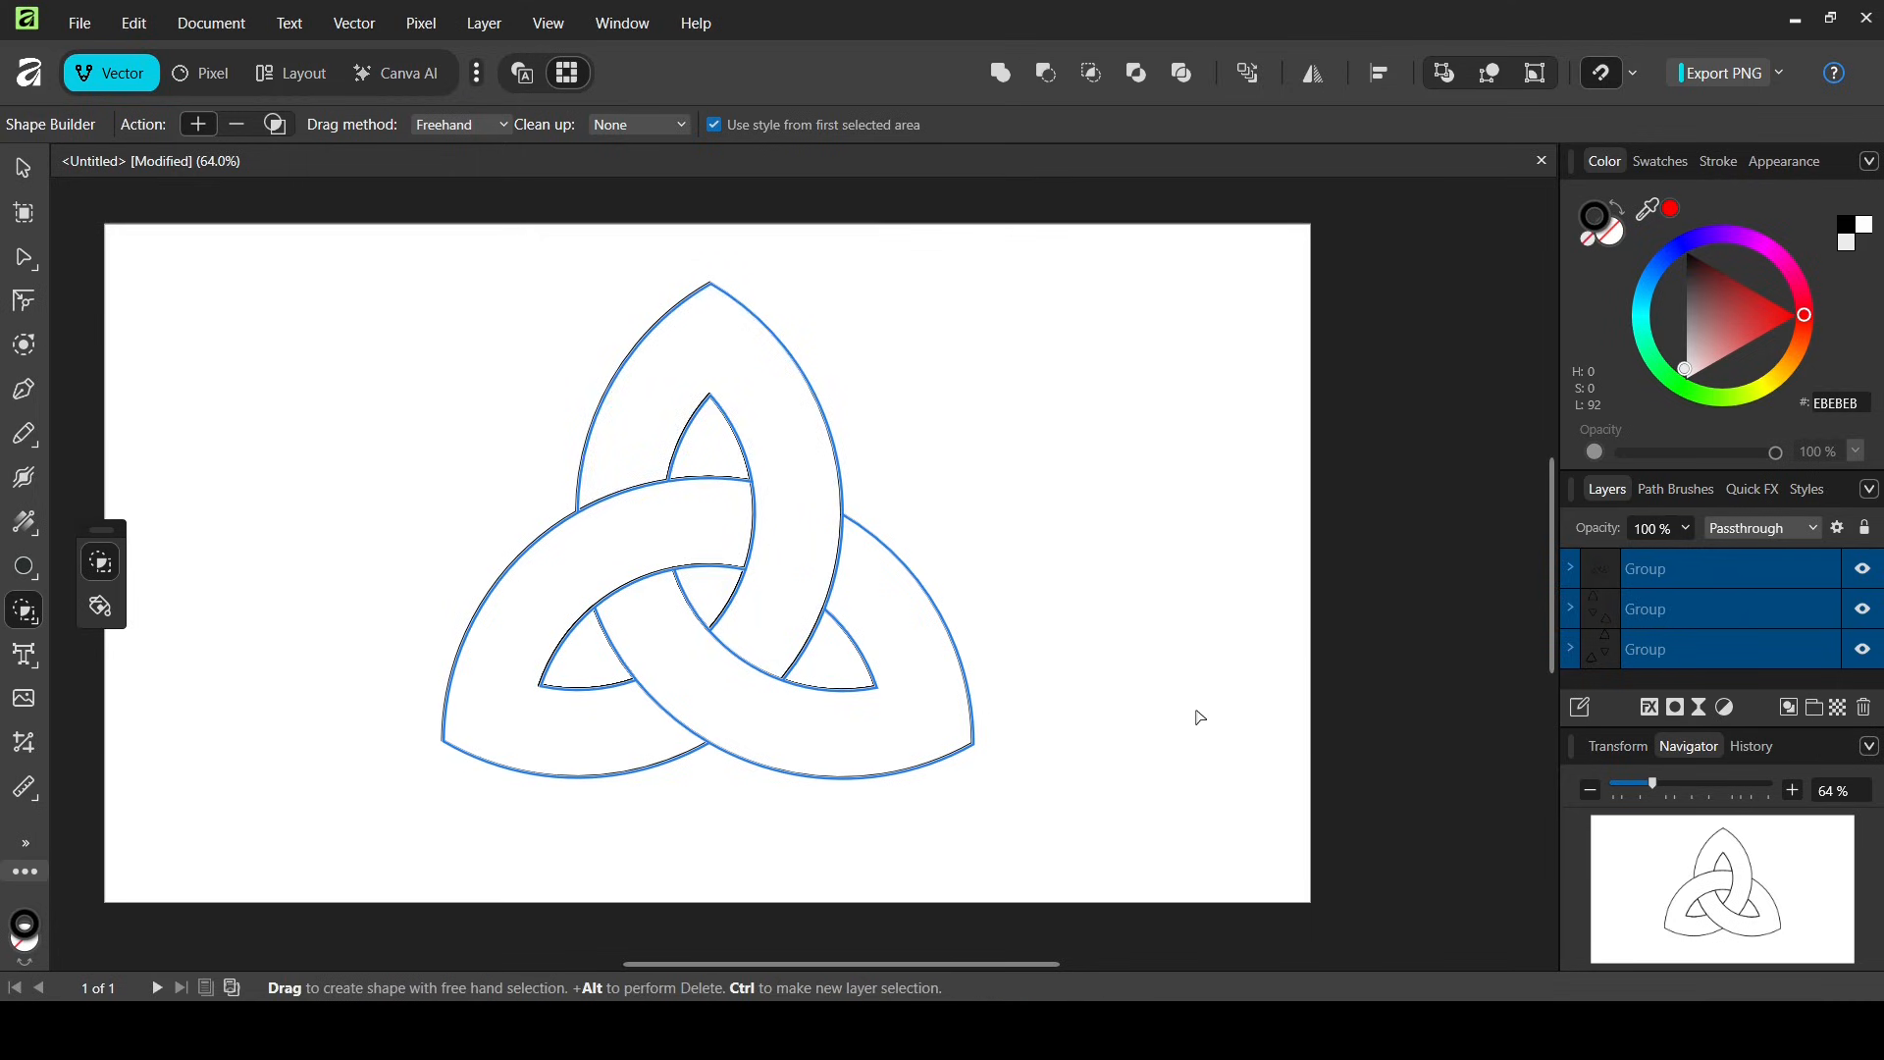
# - Delete the two leftover groups containing only small inner triangles, keeping the group that holds the complete knot
pyautogui.click(25, 169)
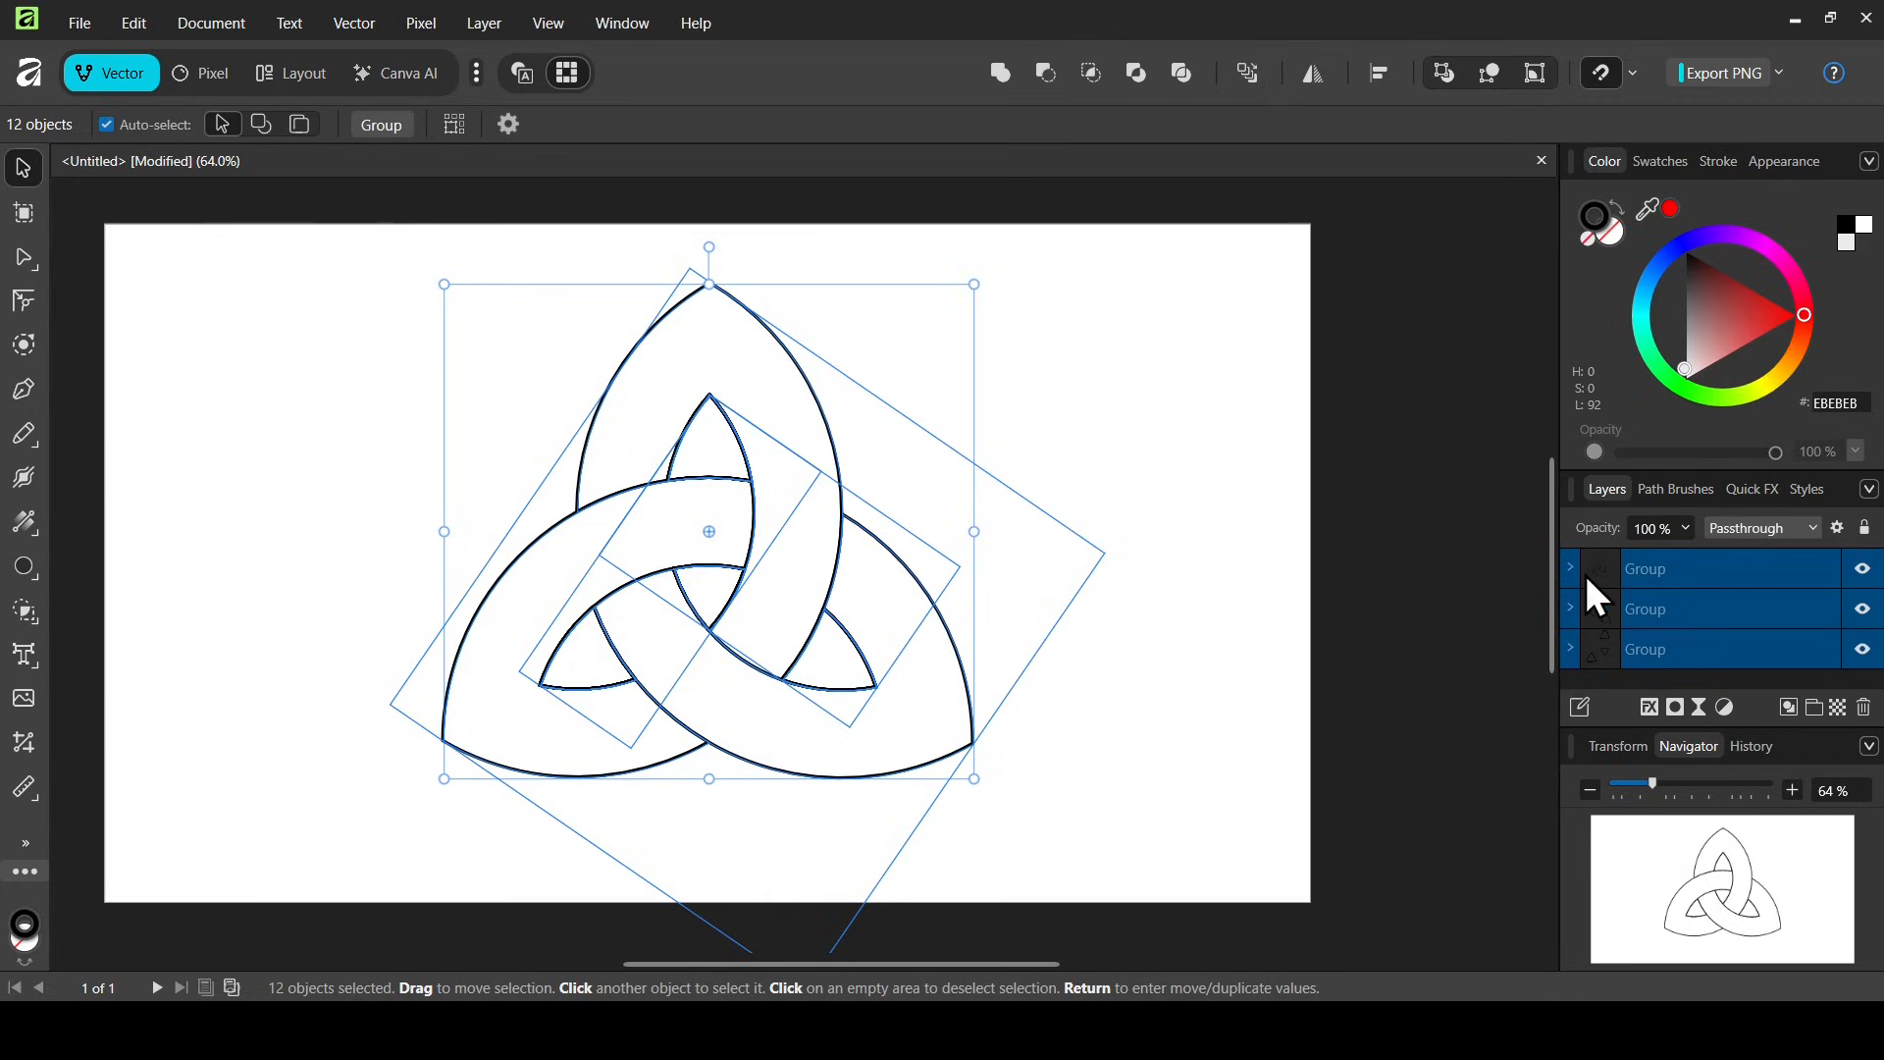
pyautogui.click(1863, 624)
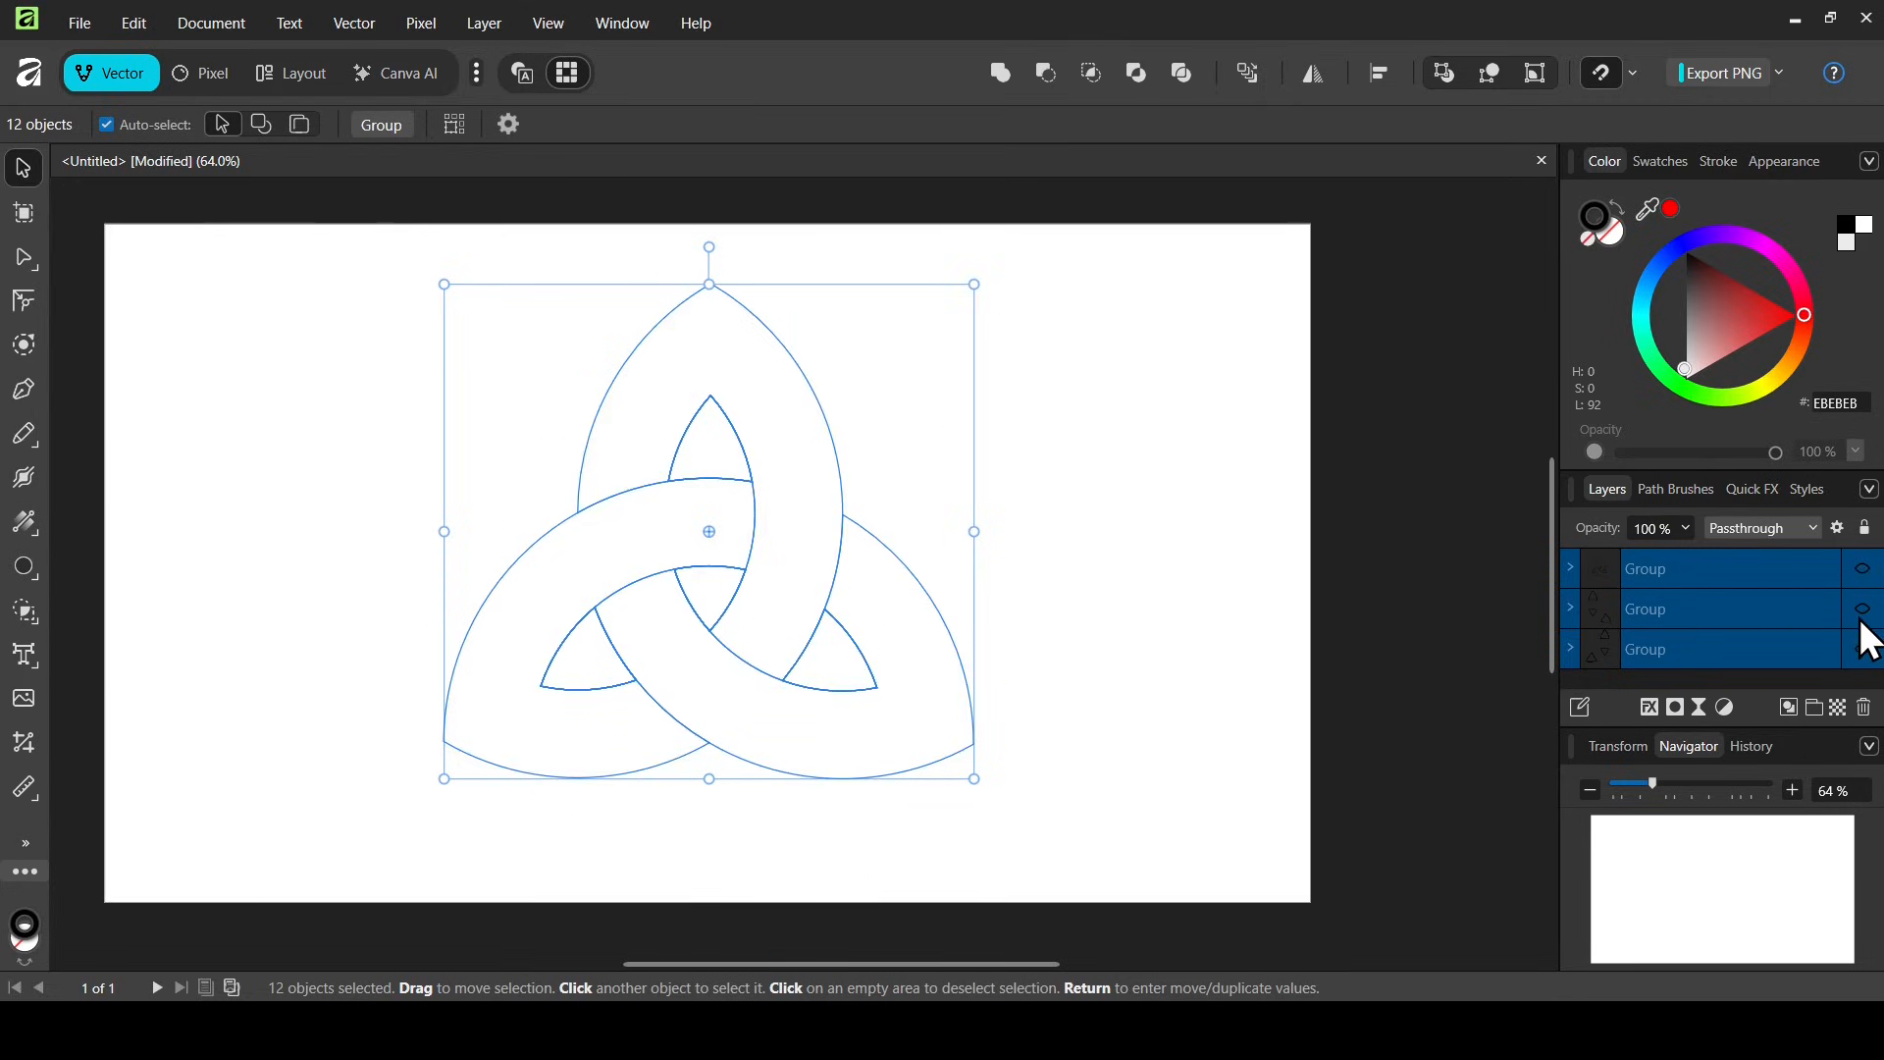
pyautogui.click(1864, 647)
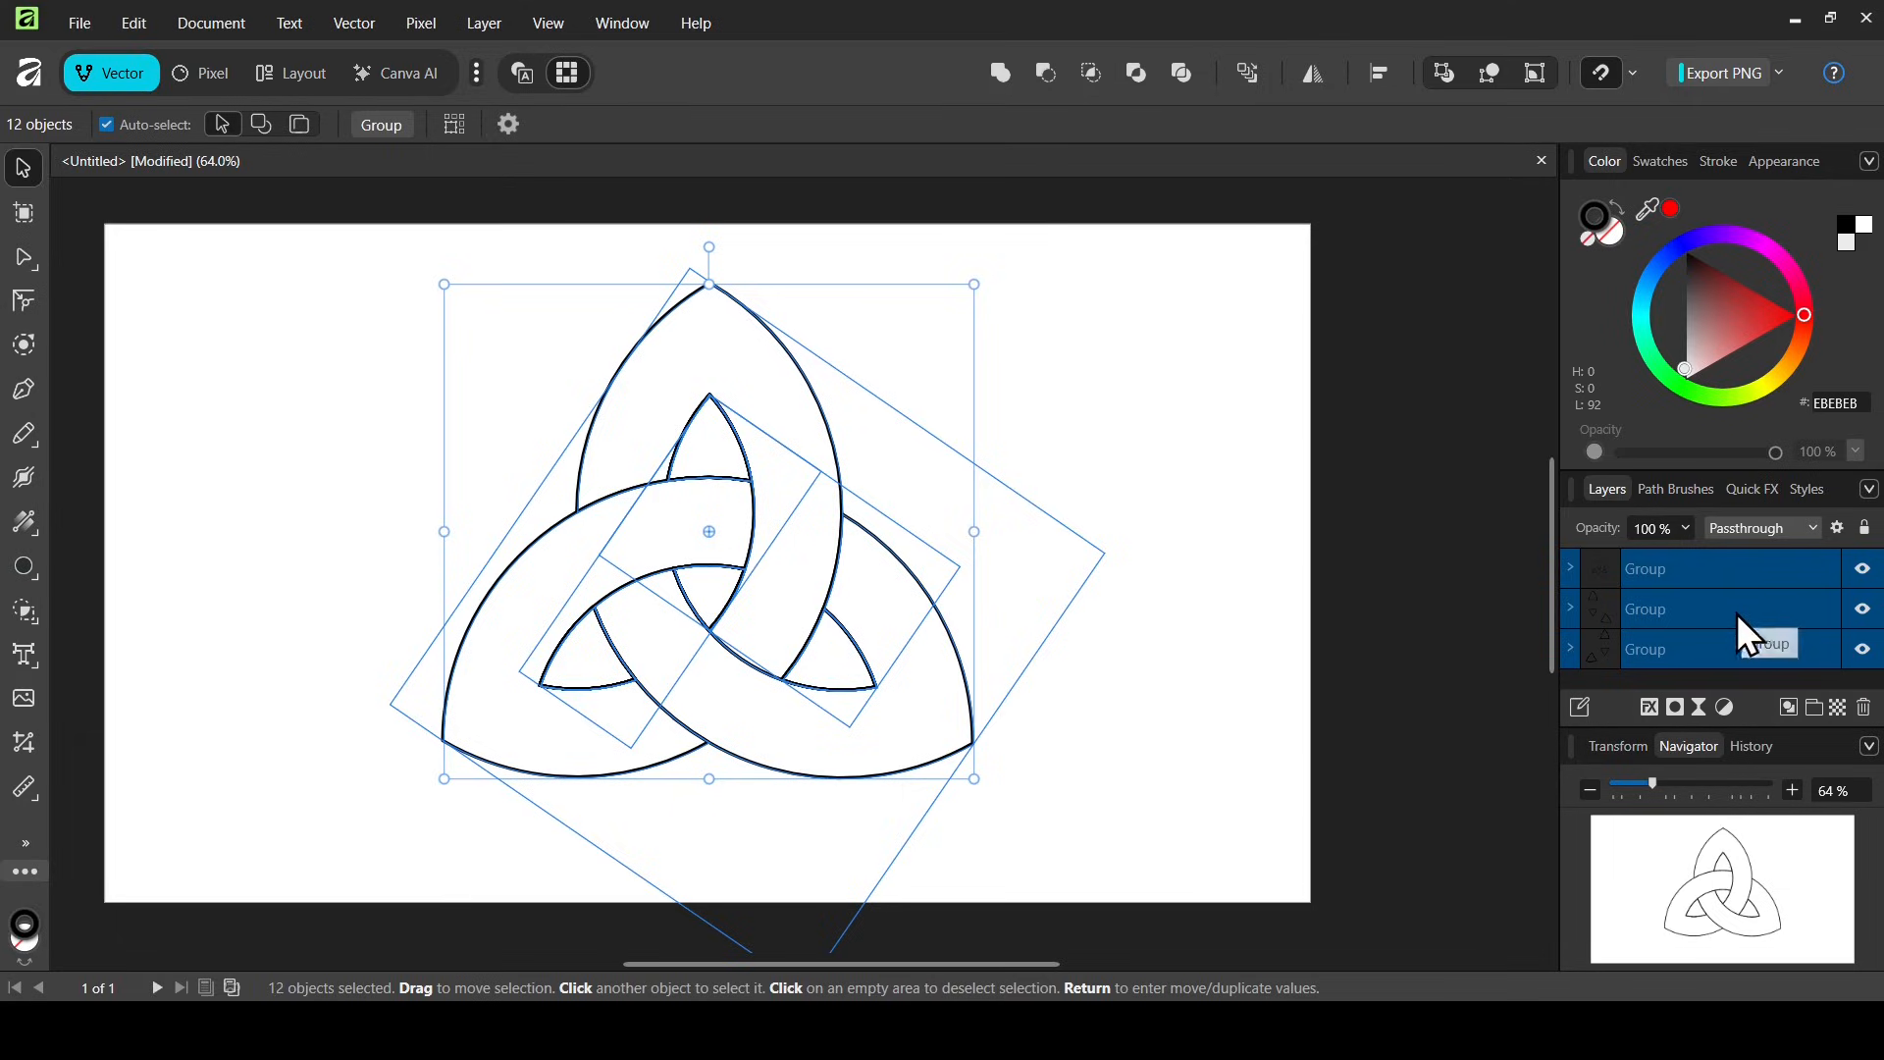
pyautogui.click(1745, 643)
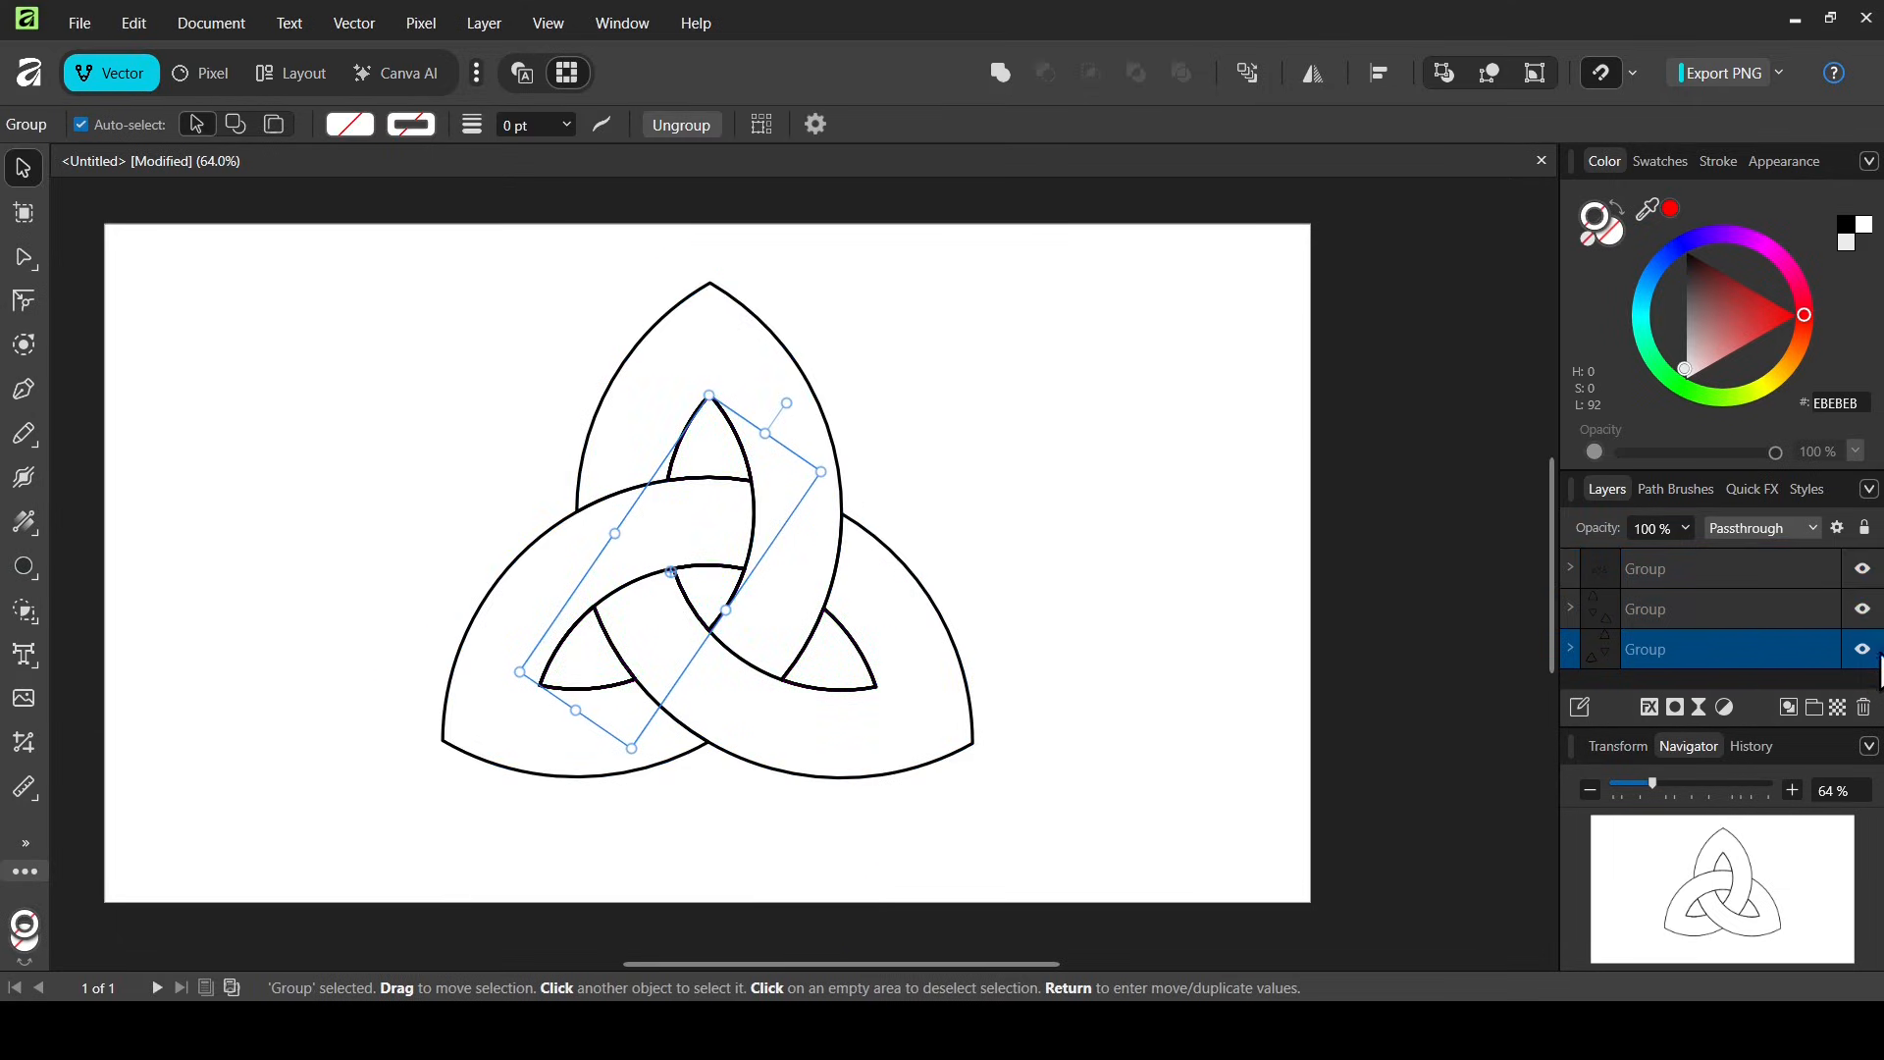
pyautogui.click(1863, 595)
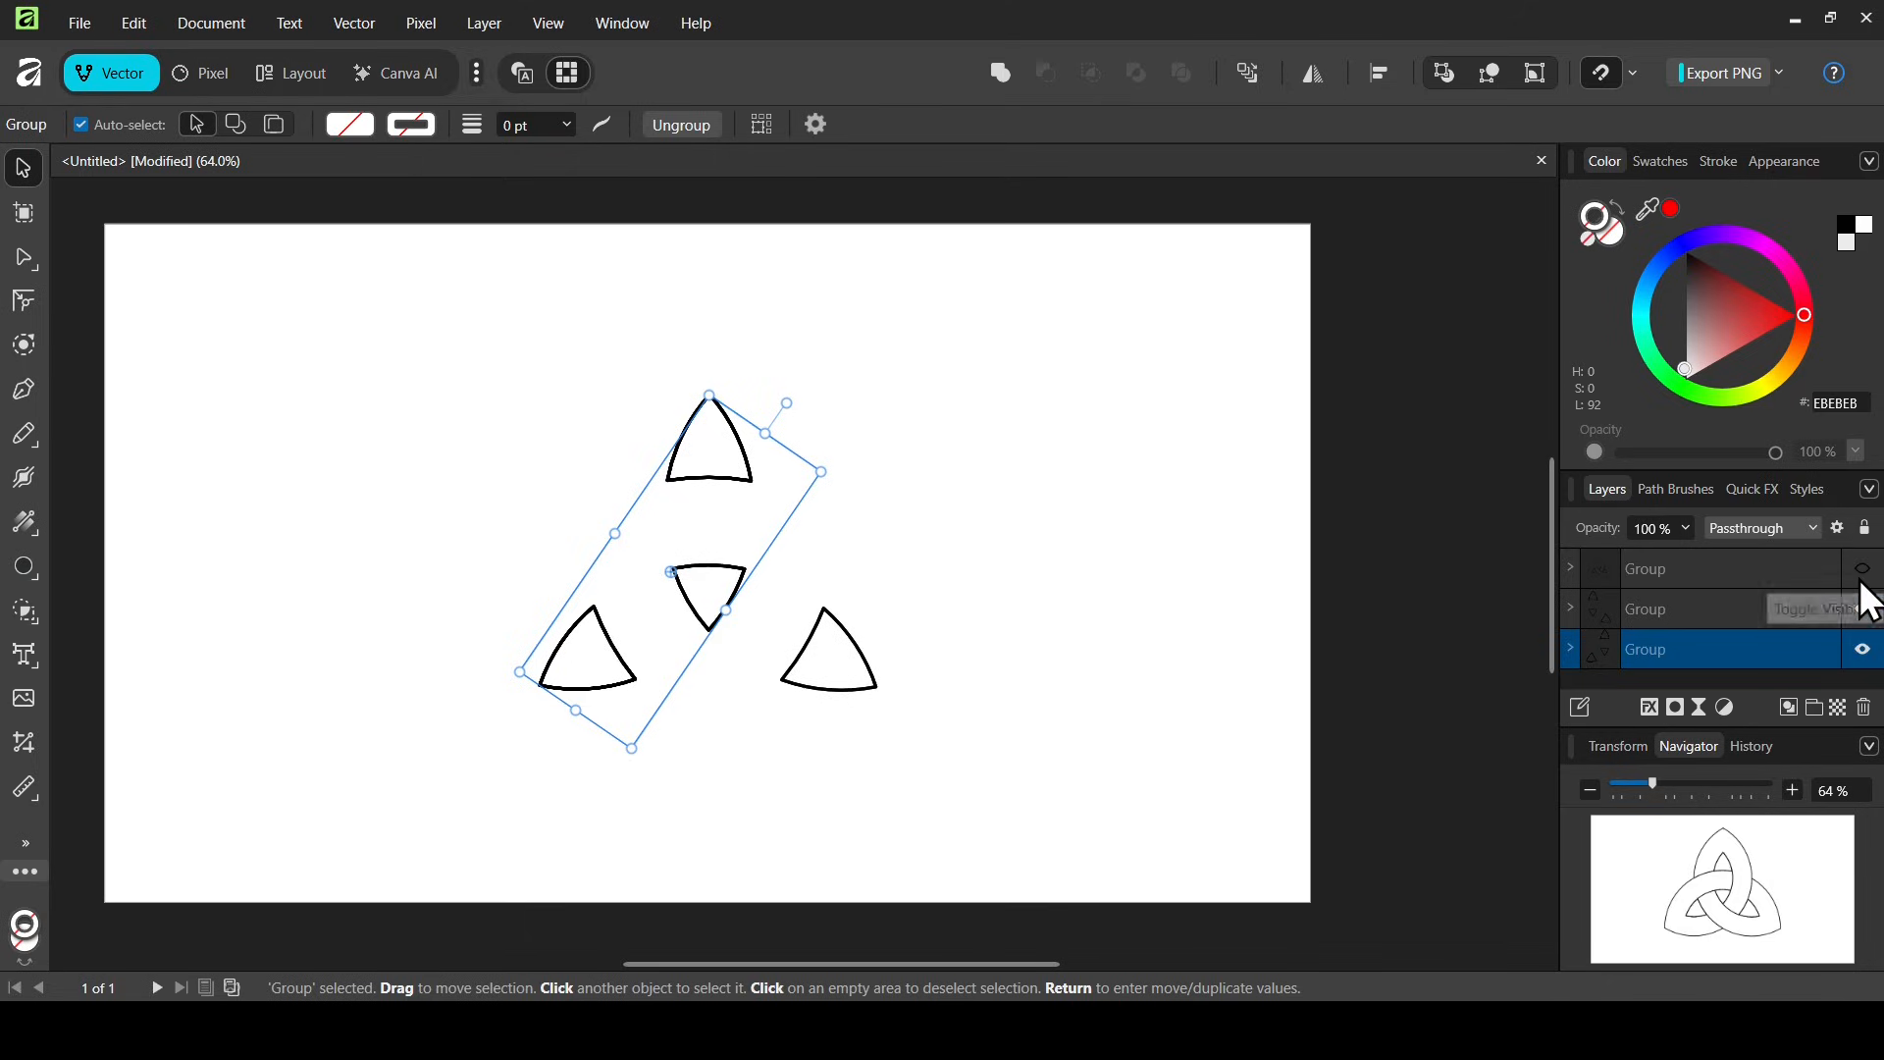
pyautogui.click(1864, 595)
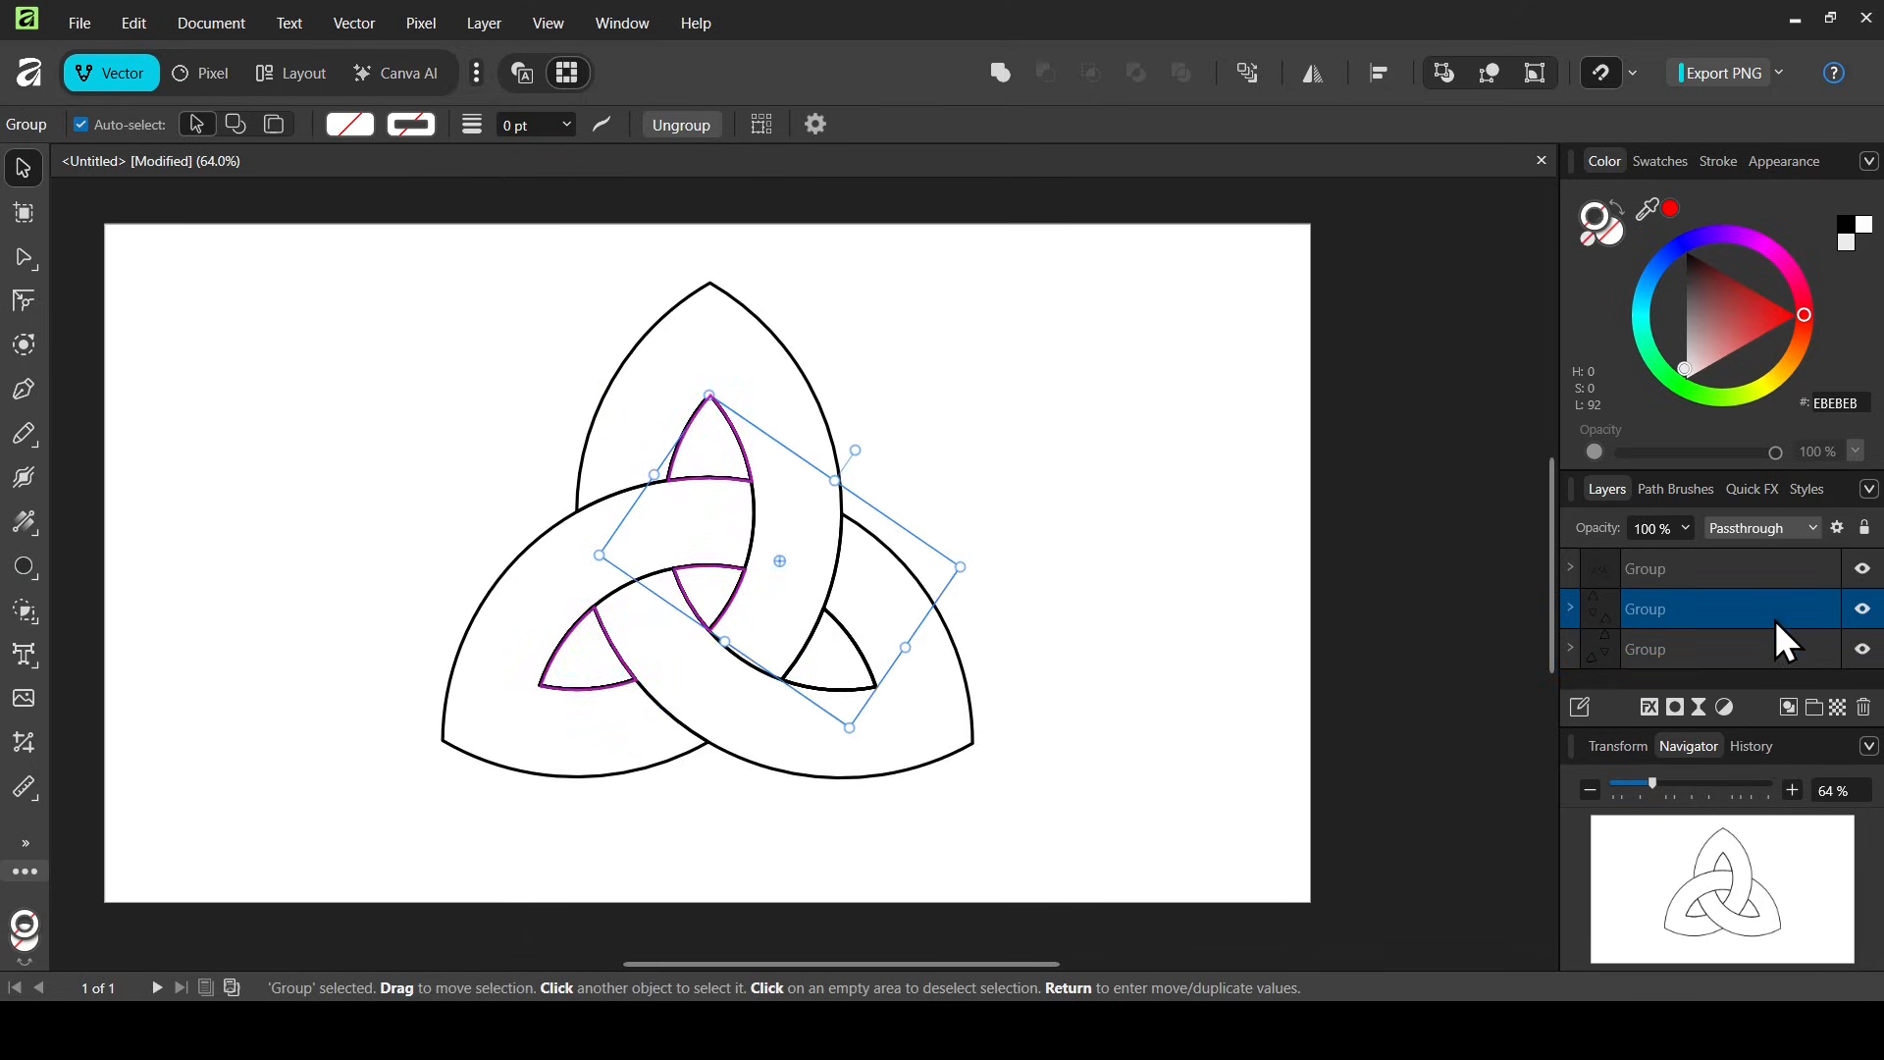
pyautogui.click(1864, 708)
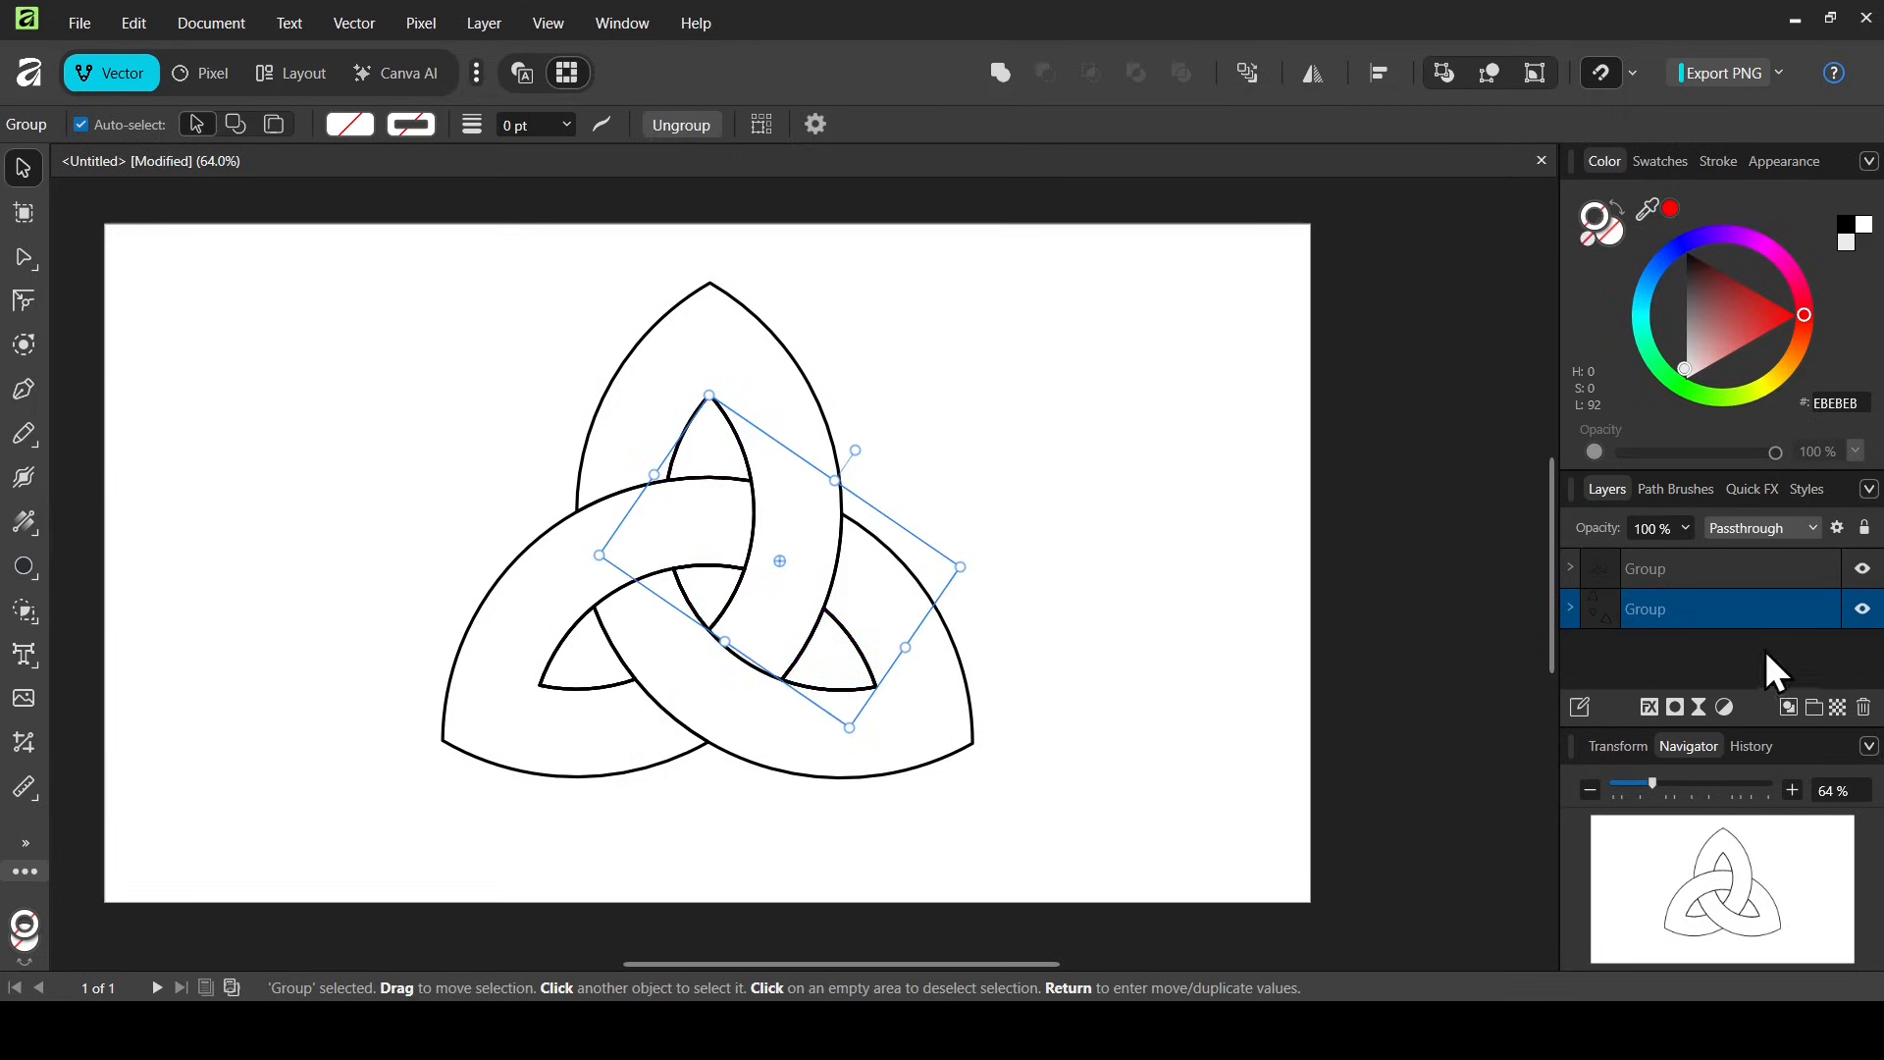
pyautogui.click(1864, 707)
pyautogui.click(1864, 571)
pyautogui.click(1864, 572)
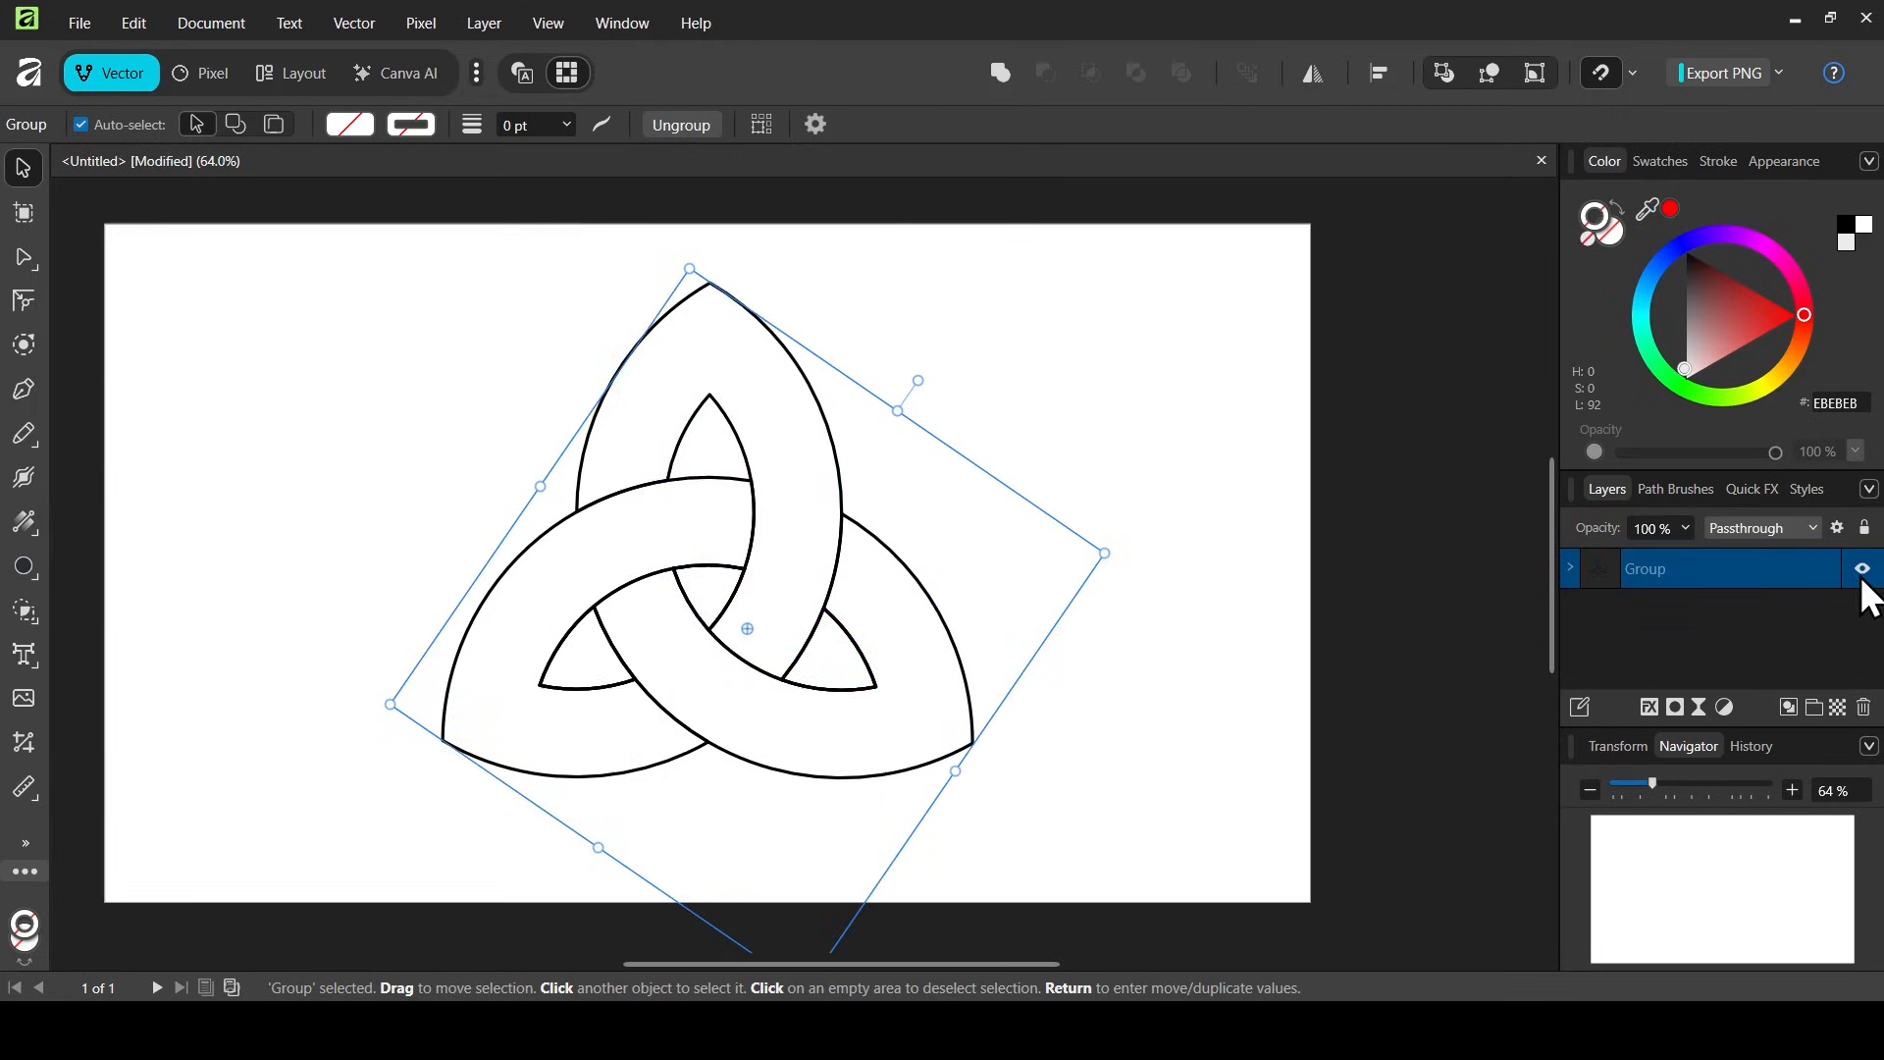
# - Expand the knot group, check its curves by toggling their visibility, and delete the leftover inner-triangle curves beneath the bands
pyautogui.click(1572, 570)
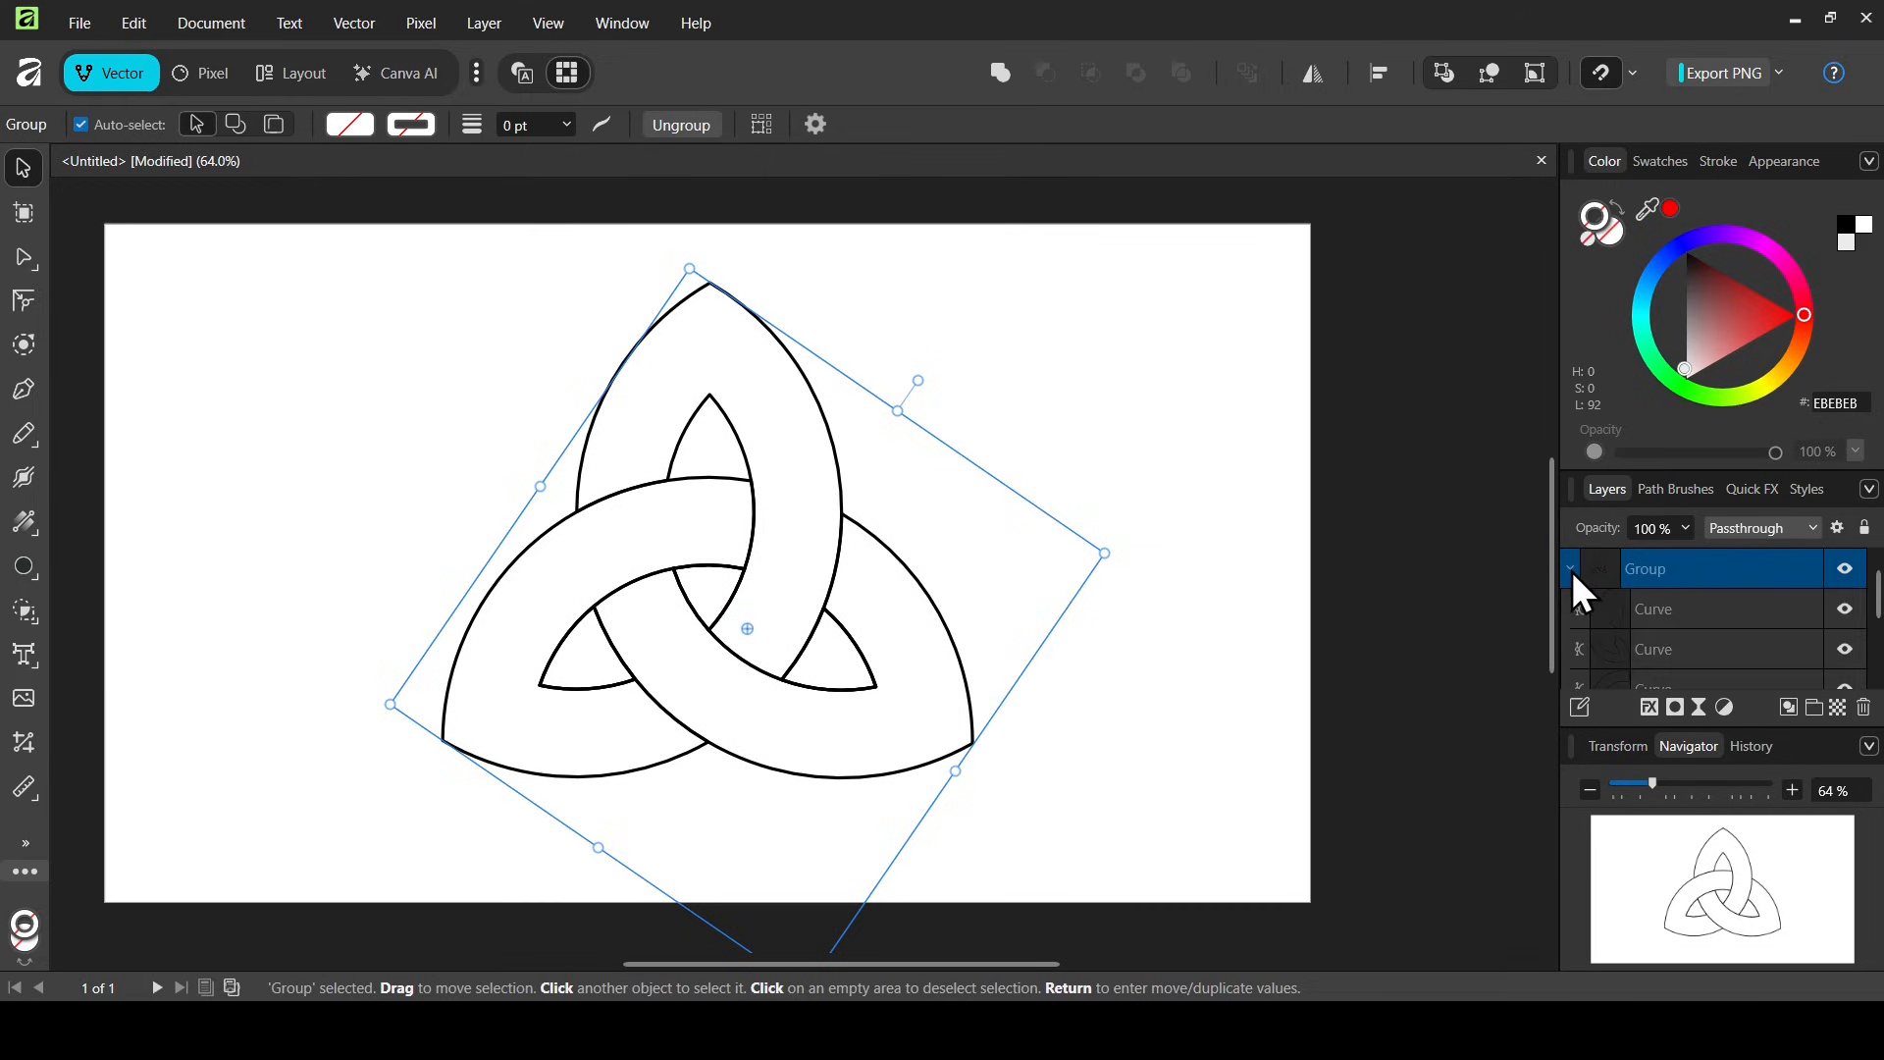
pyautogui.click(1846, 609)
pyautogui.click(1846, 609)
pyautogui.click(1847, 650)
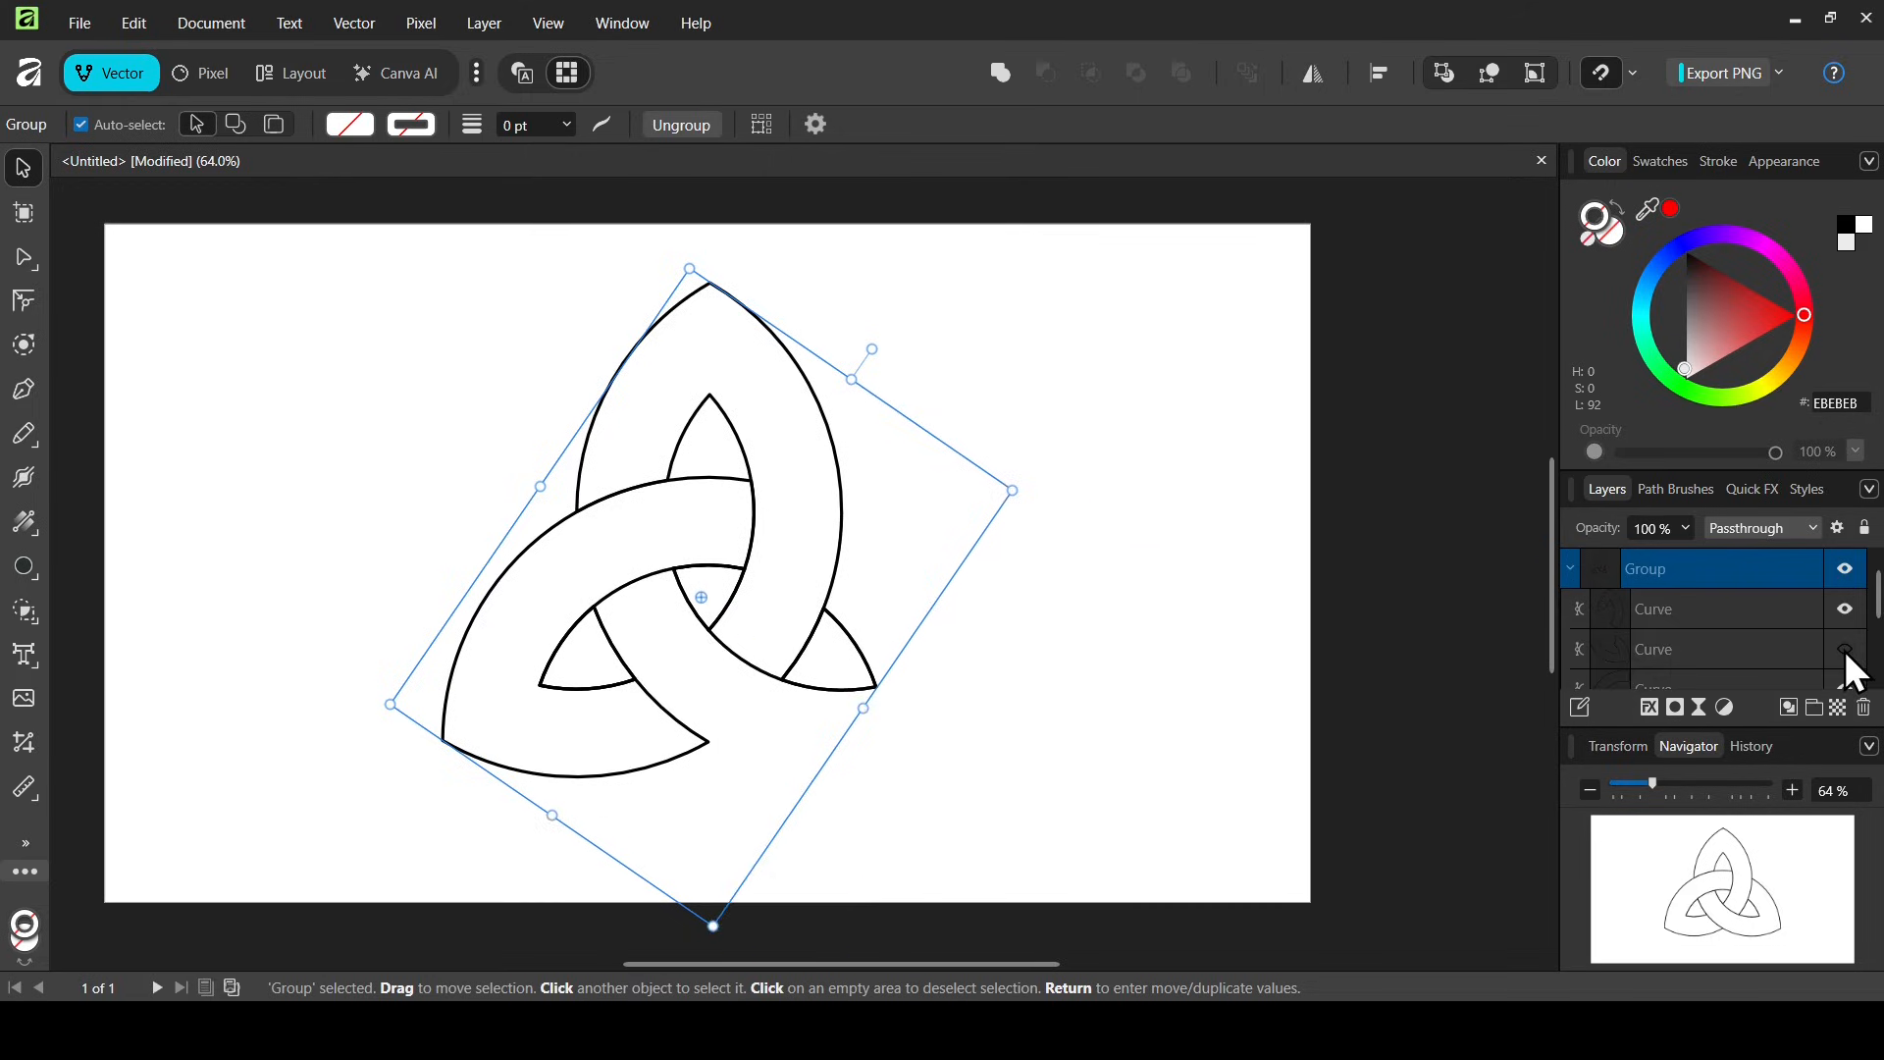
pyautogui.click(1846, 650)
pyautogui.click(1848, 687)
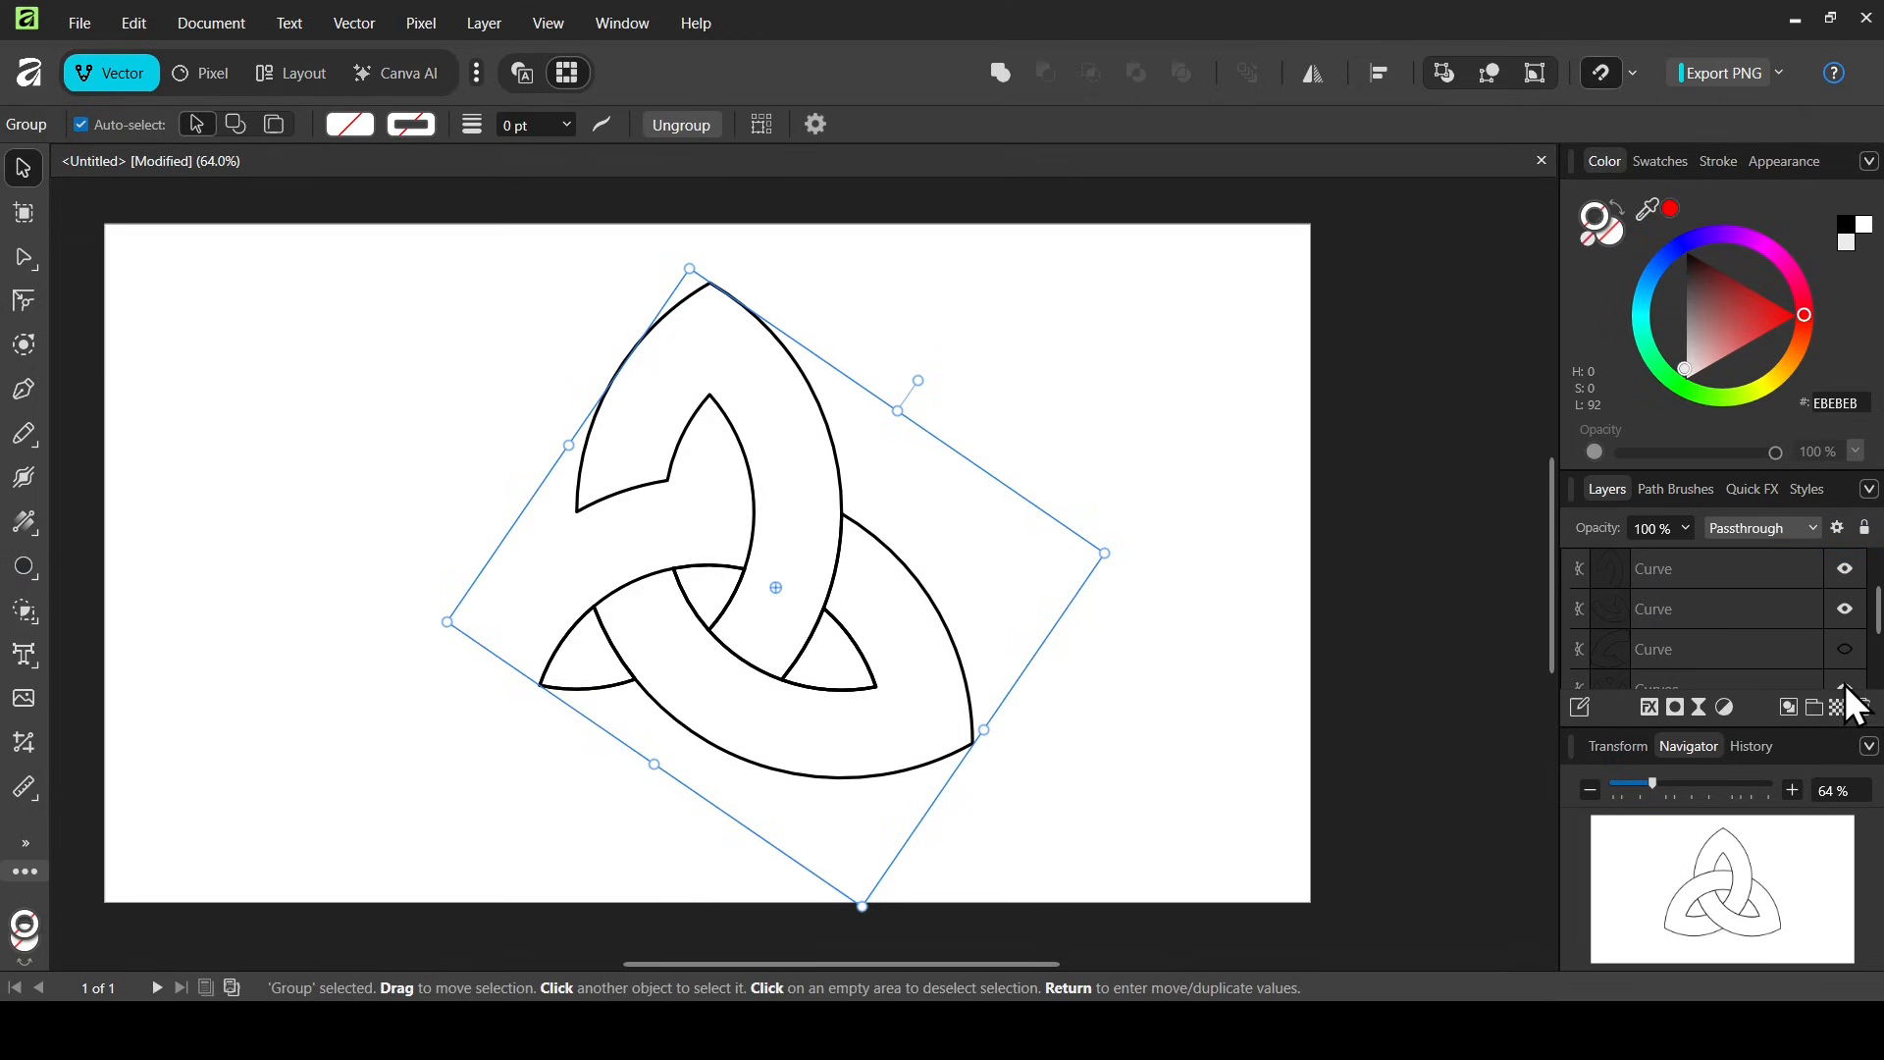
pyautogui.click(1848, 682)
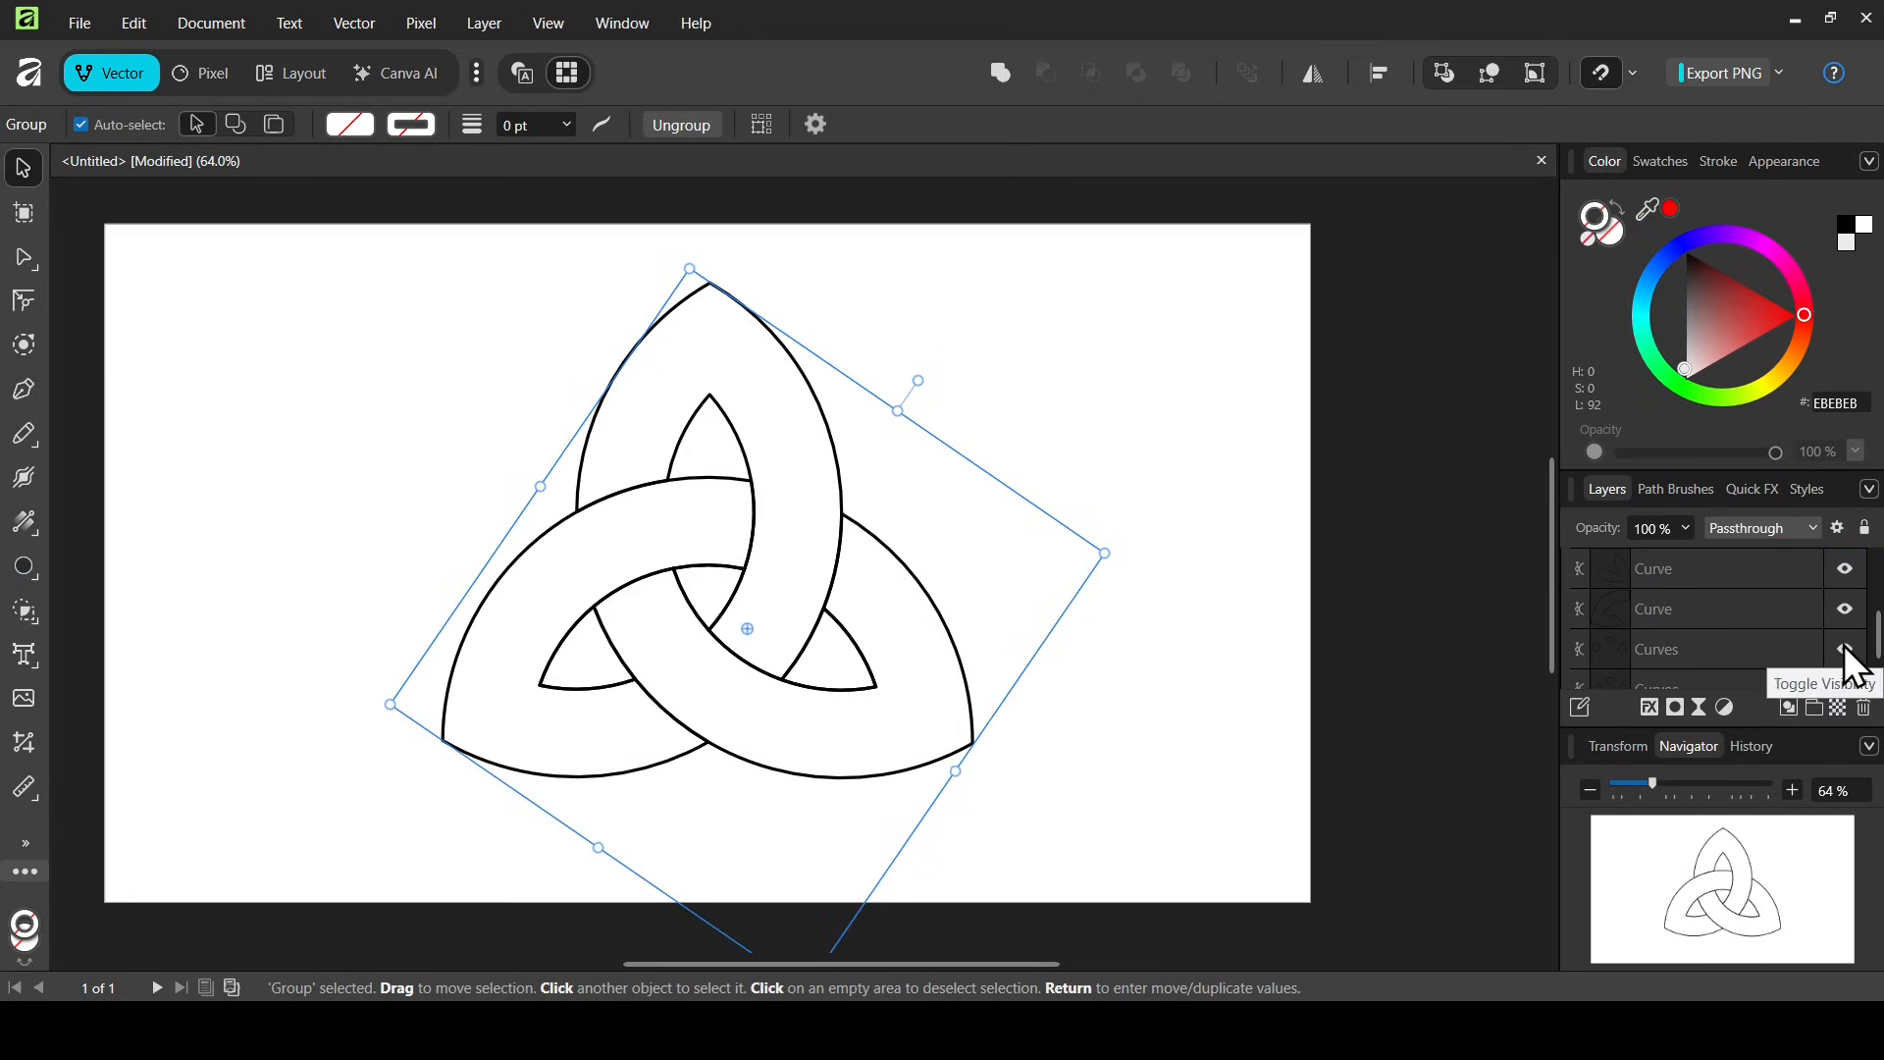
pyautogui.click(1778, 646)
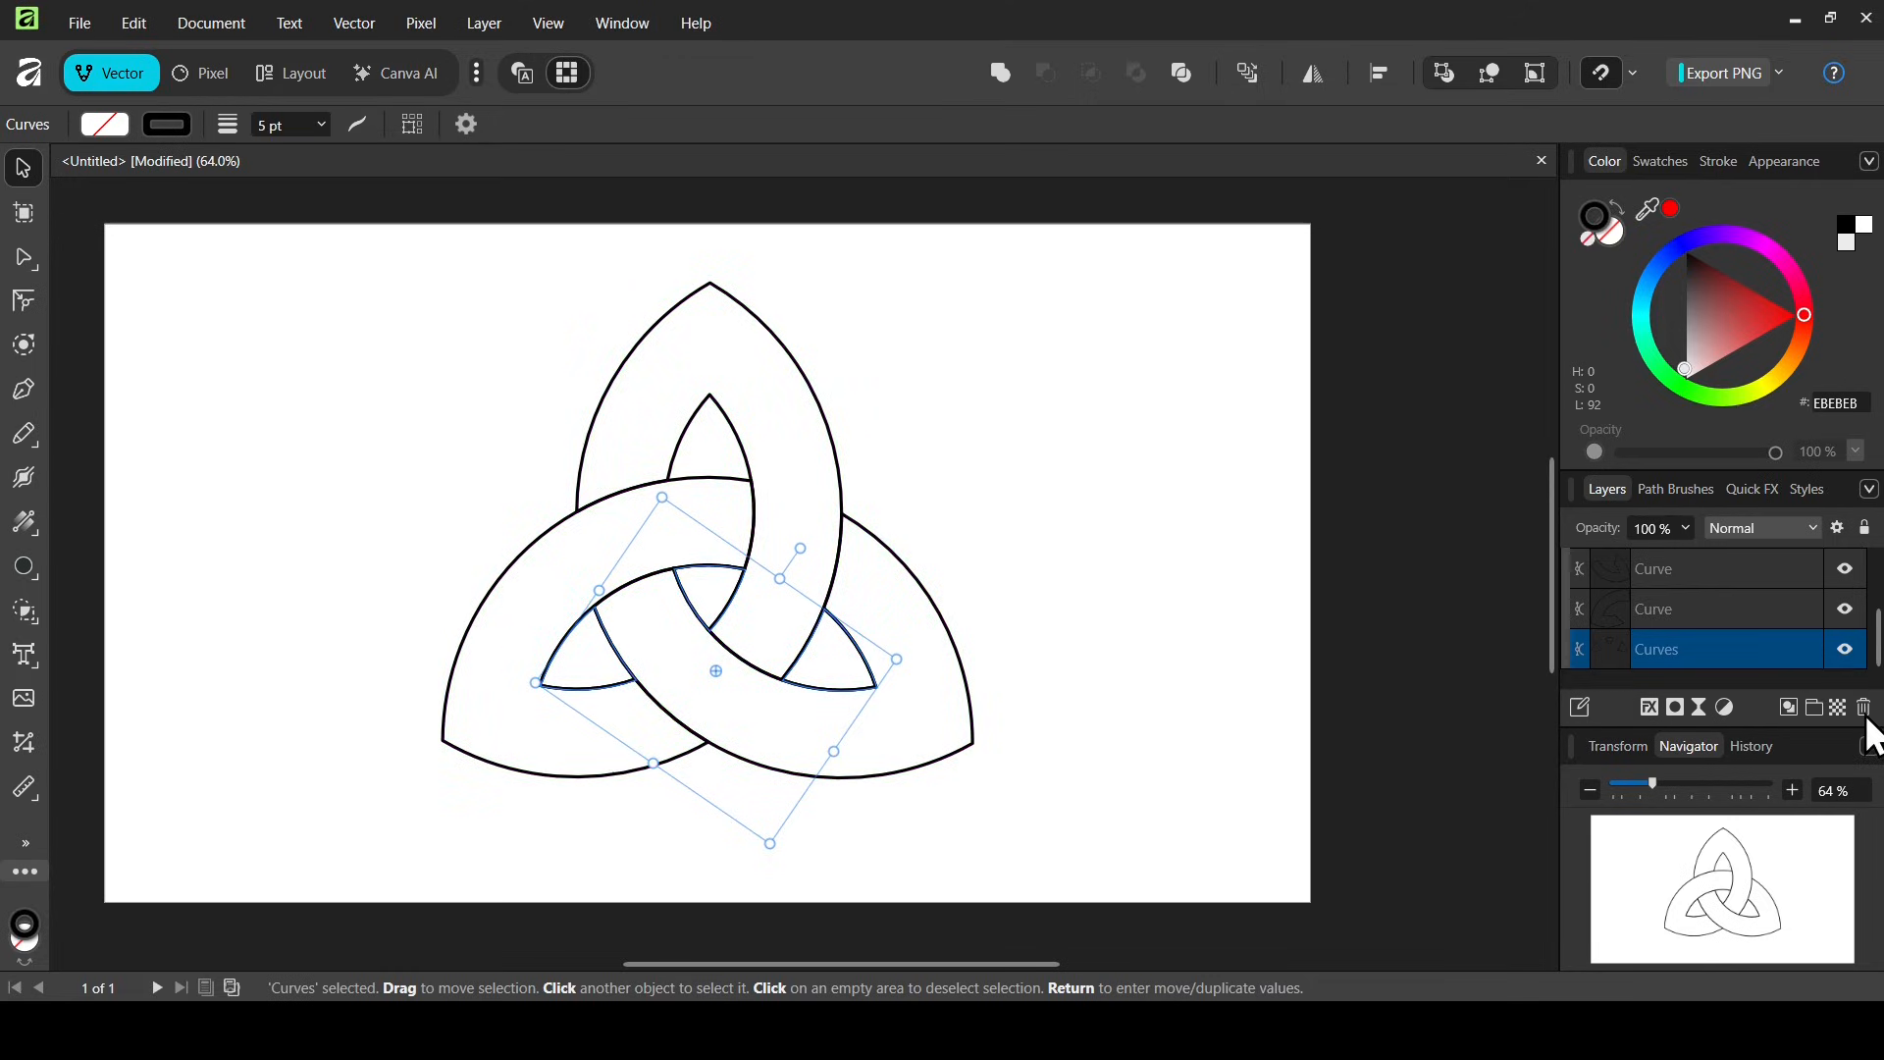
pyautogui.click(1846, 652)
pyautogui.click(1865, 711)
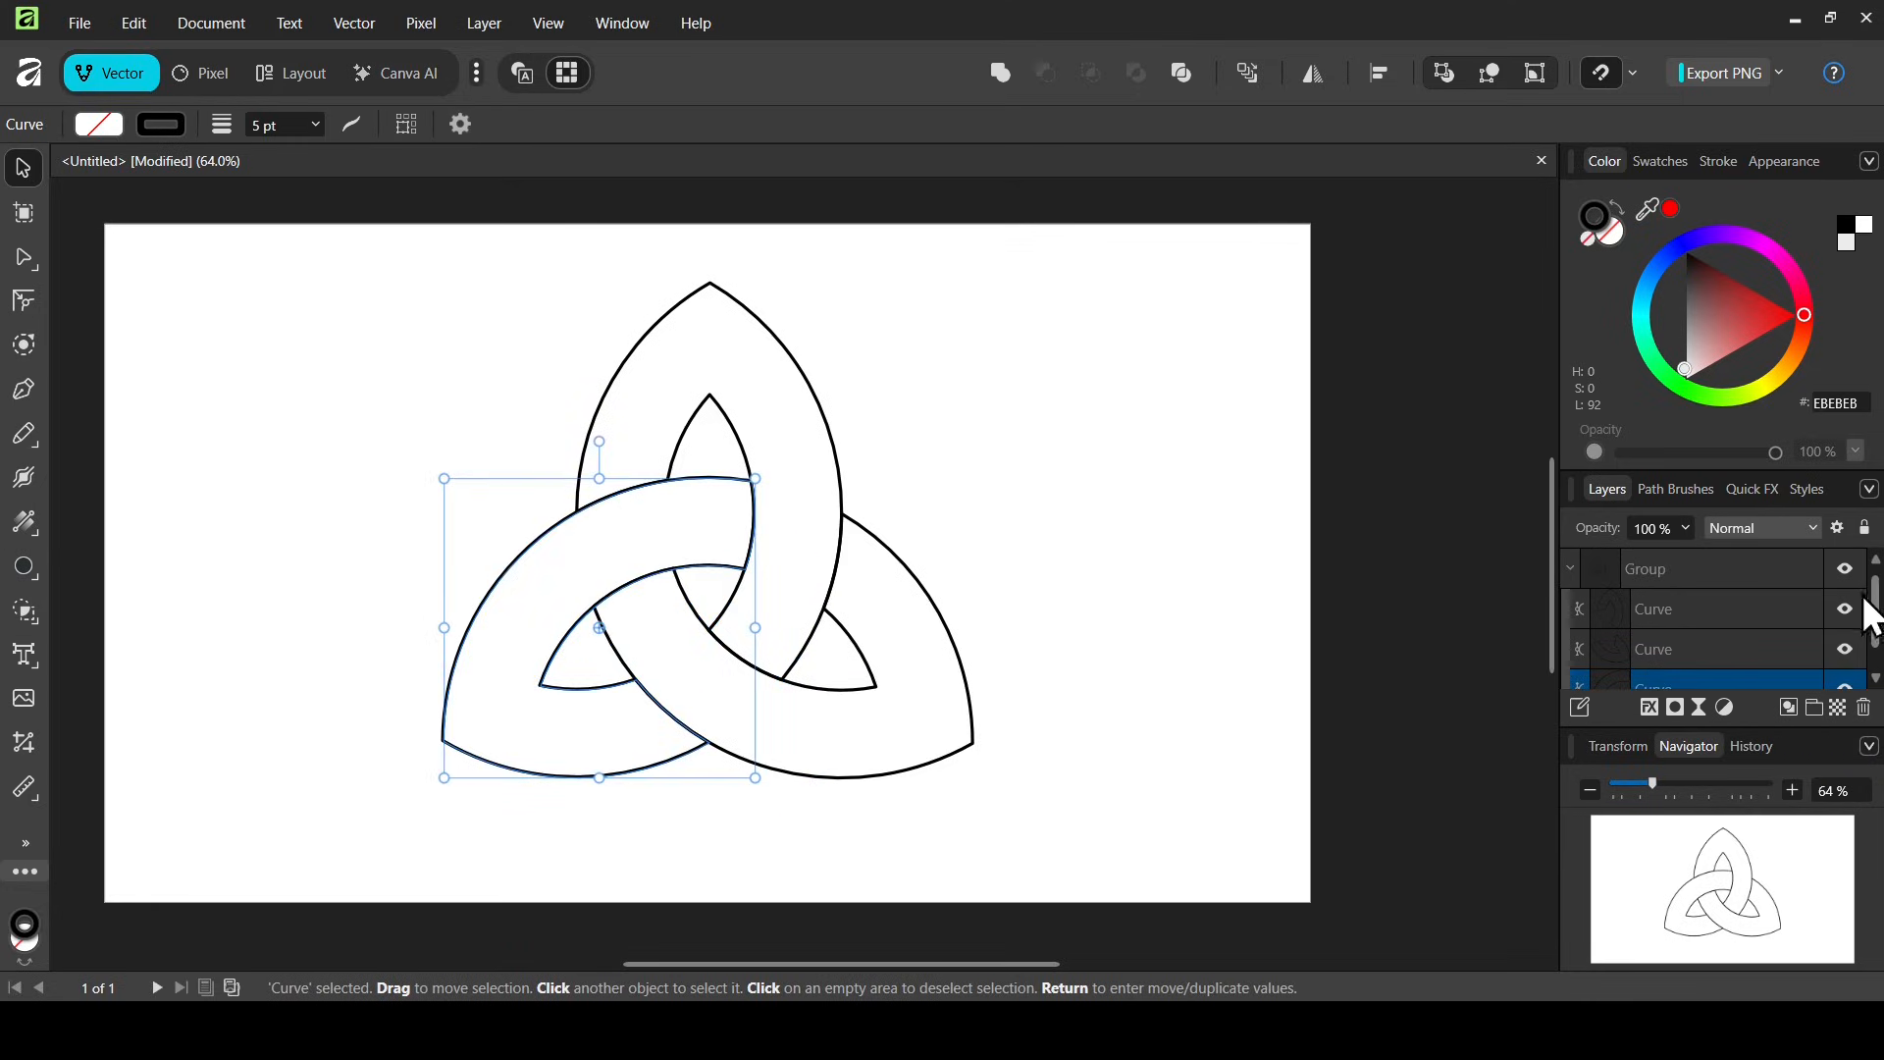
# - Check the three remaining band curves by hiding and showing each one in turn
pyautogui.click(1835, 617)
pyautogui.click(1834, 616)
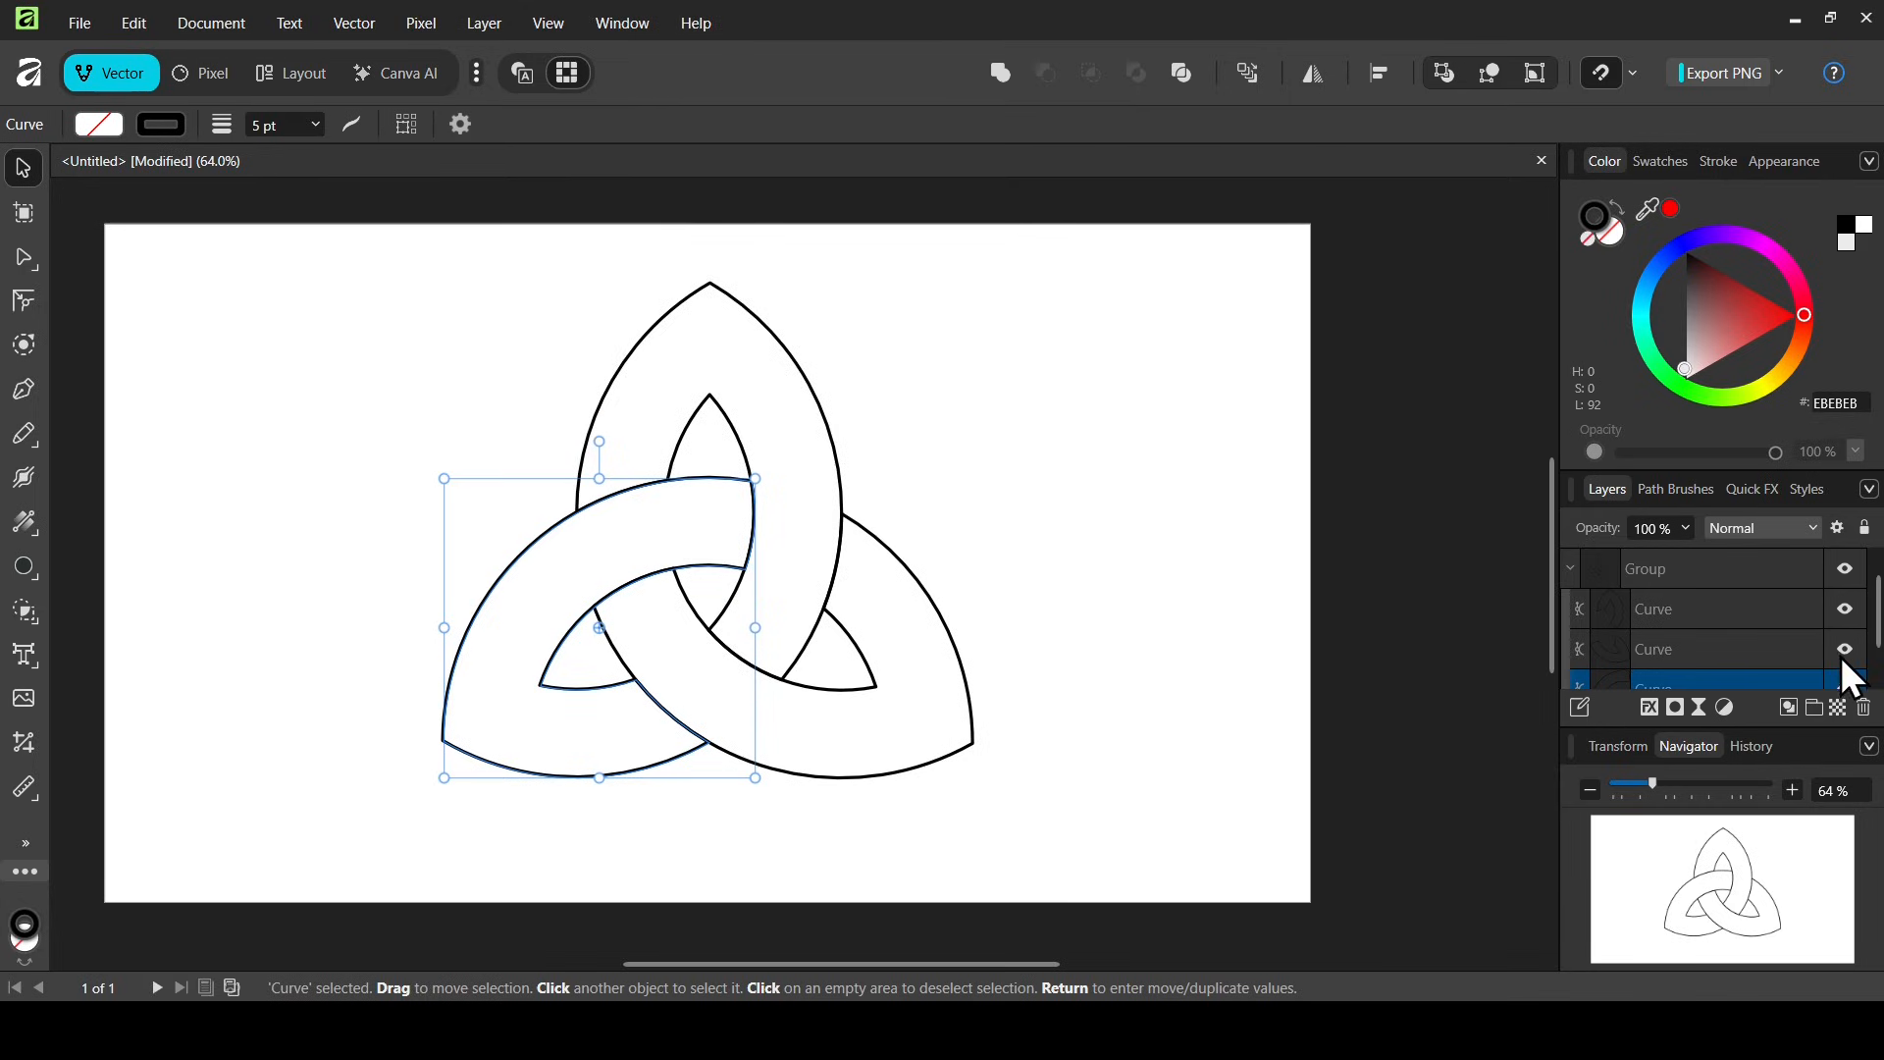
pyautogui.click(1839, 654)
pyautogui.click(1839, 654)
pyautogui.scroll(-1, 1851, 654)
pyautogui.click(1848, 649)
pyautogui.click(1848, 649)
# - Draw a small circle in the page's empty upper-right area and fill it with cyan 00DEFF
pyautogui.click(36, 572)
pyautogui.click(209, 51)
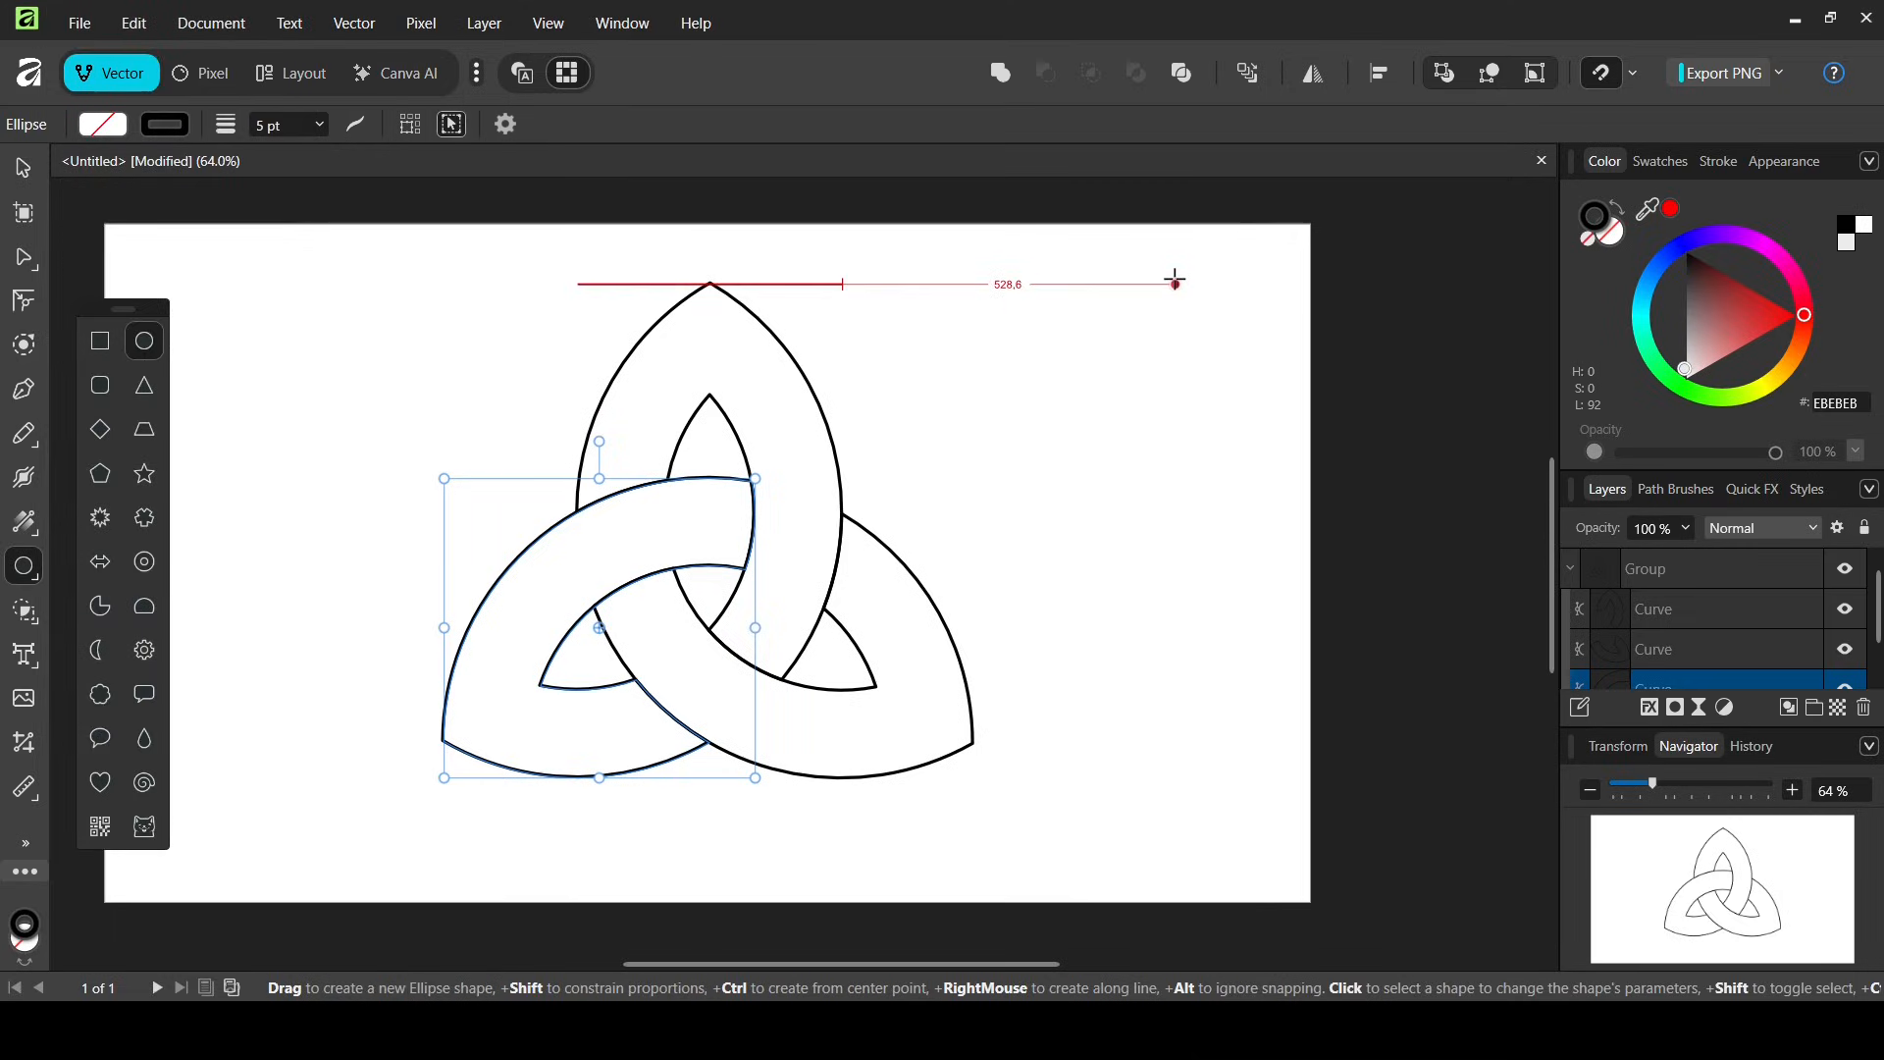
pyautogui.moveTo(1175, 283); pyautogui.dragTo(1242, 383)
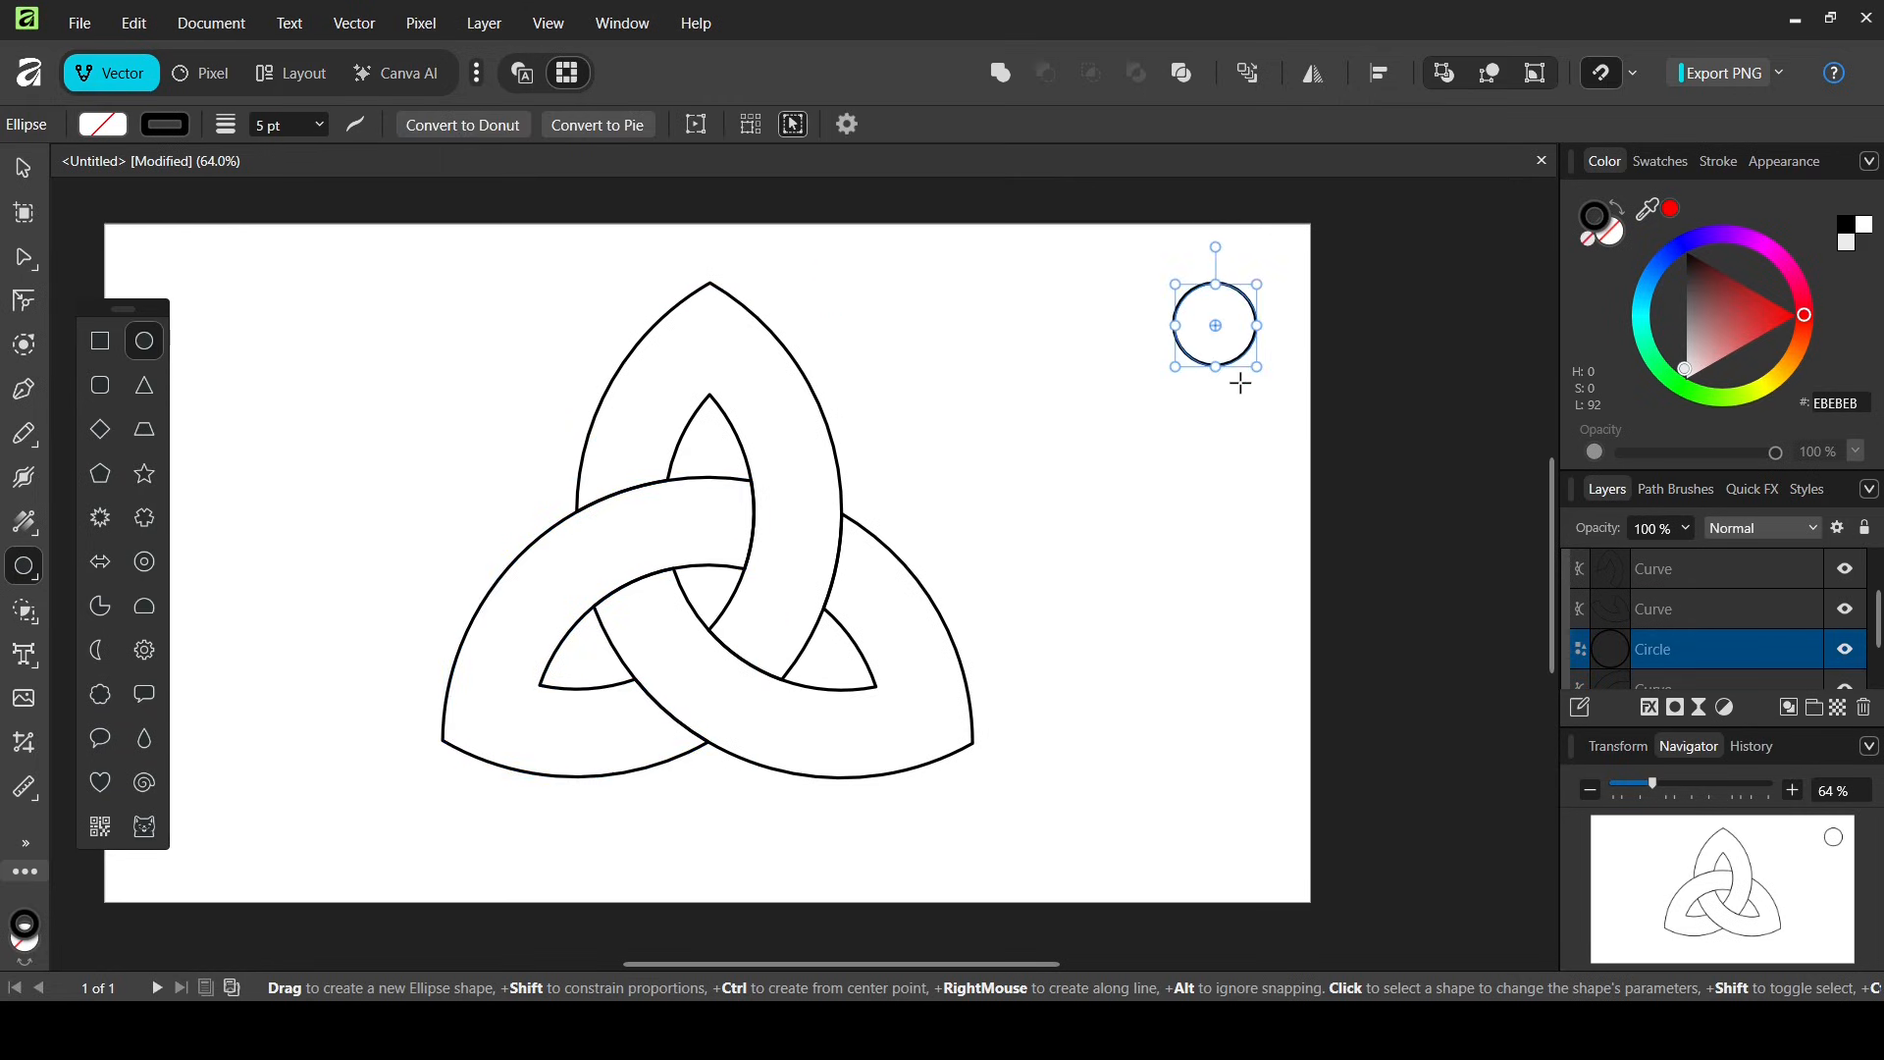
pyautogui.click(1639, 301)
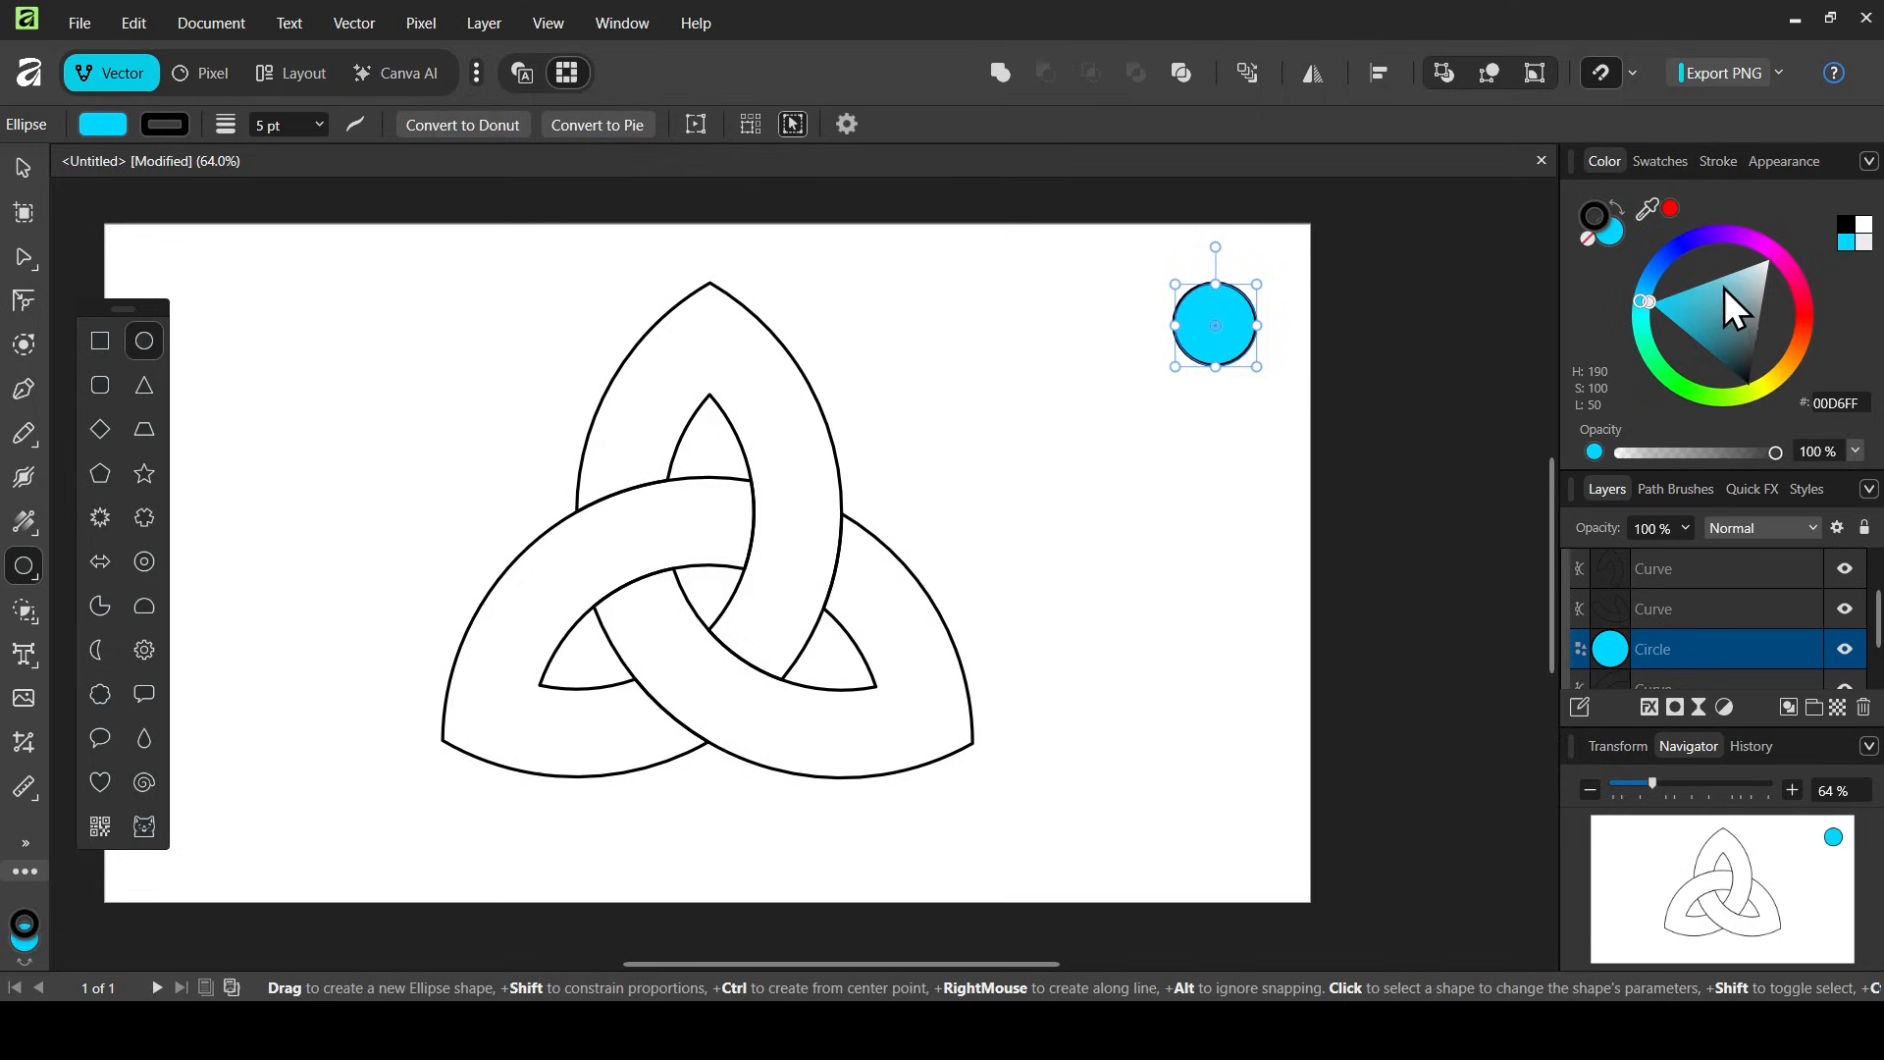
pyautogui.click(1672, 316)
pyautogui.moveTo(1676, 316)
pyautogui.mouseDown()
pyautogui.moveTo(1628, 297)
pyautogui.moveTo(1646, 308)
pyautogui.mouseUp()
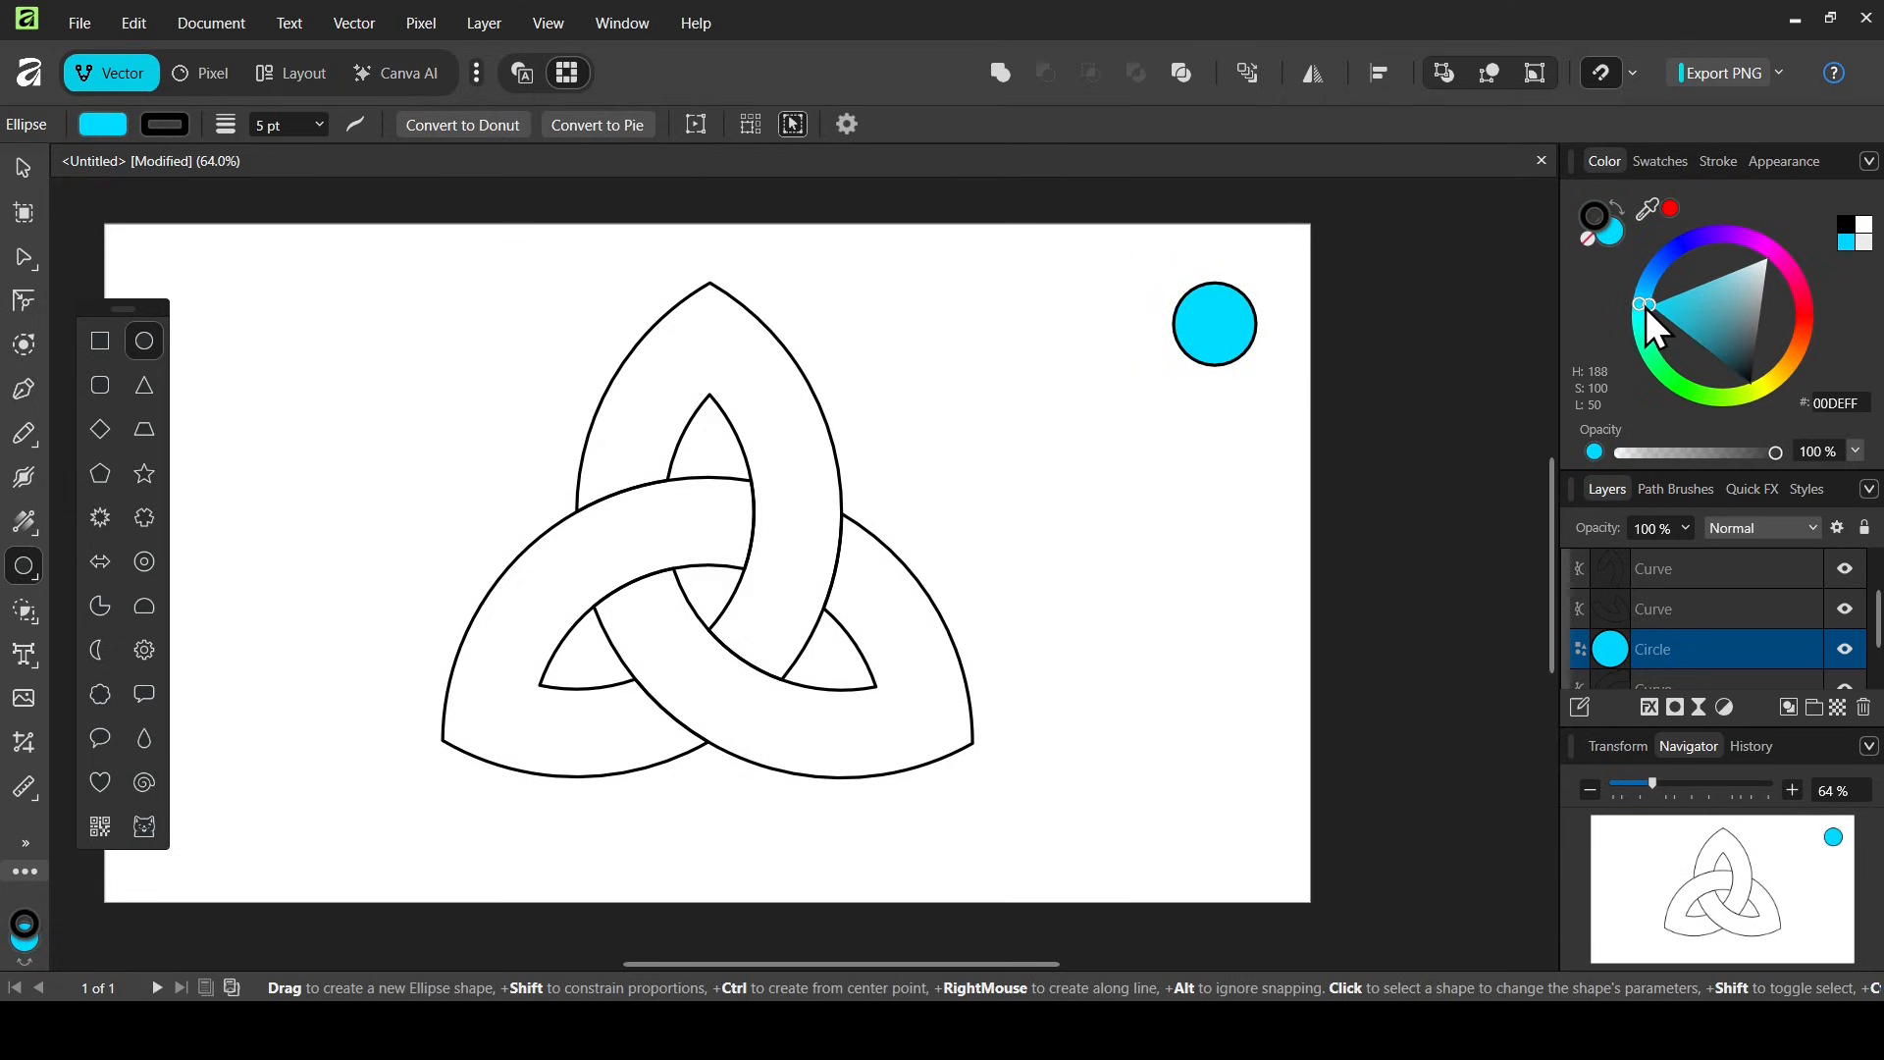
# - Duplicate the cyan circle directly below the original and fill the copy with dark blue 00275C
pyautogui.click(32, 179)
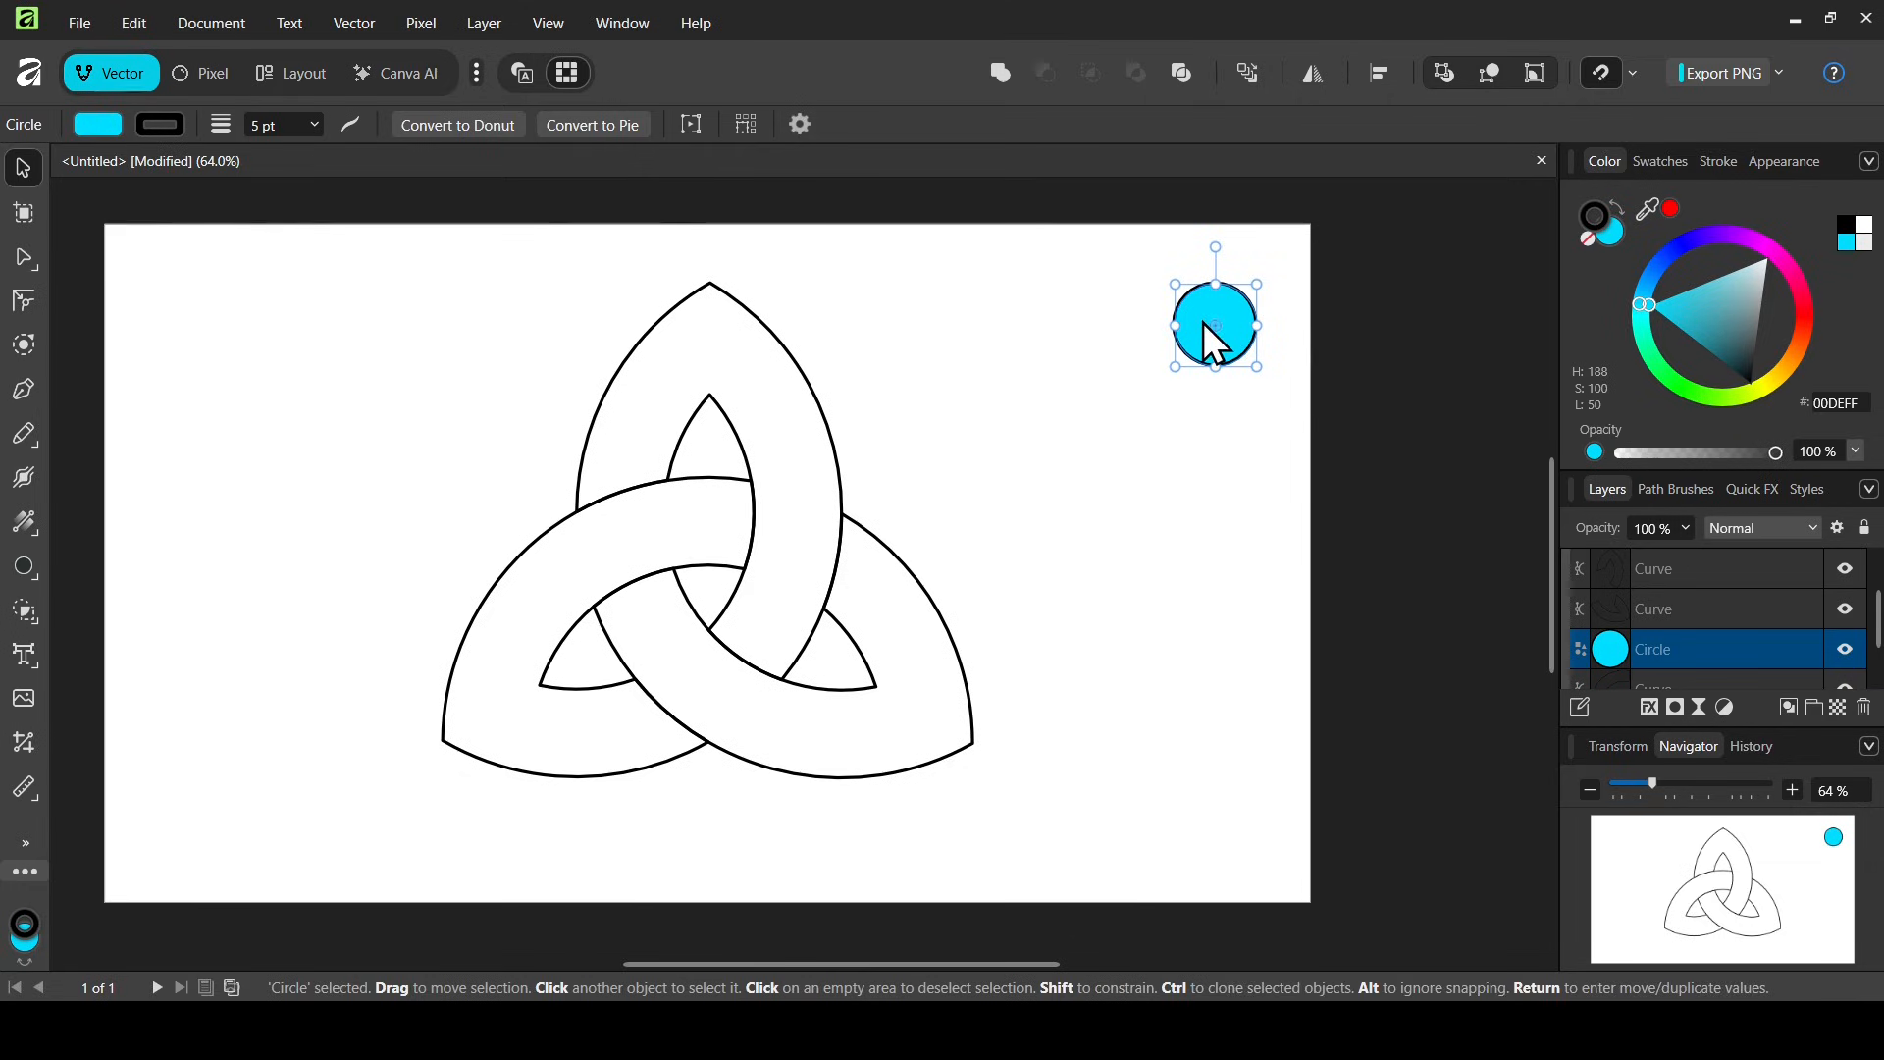
pyautogui.moveTo(1205, 324); pyautogui.dragTo(1235, 399)
pyautogui.click(1659, 273)
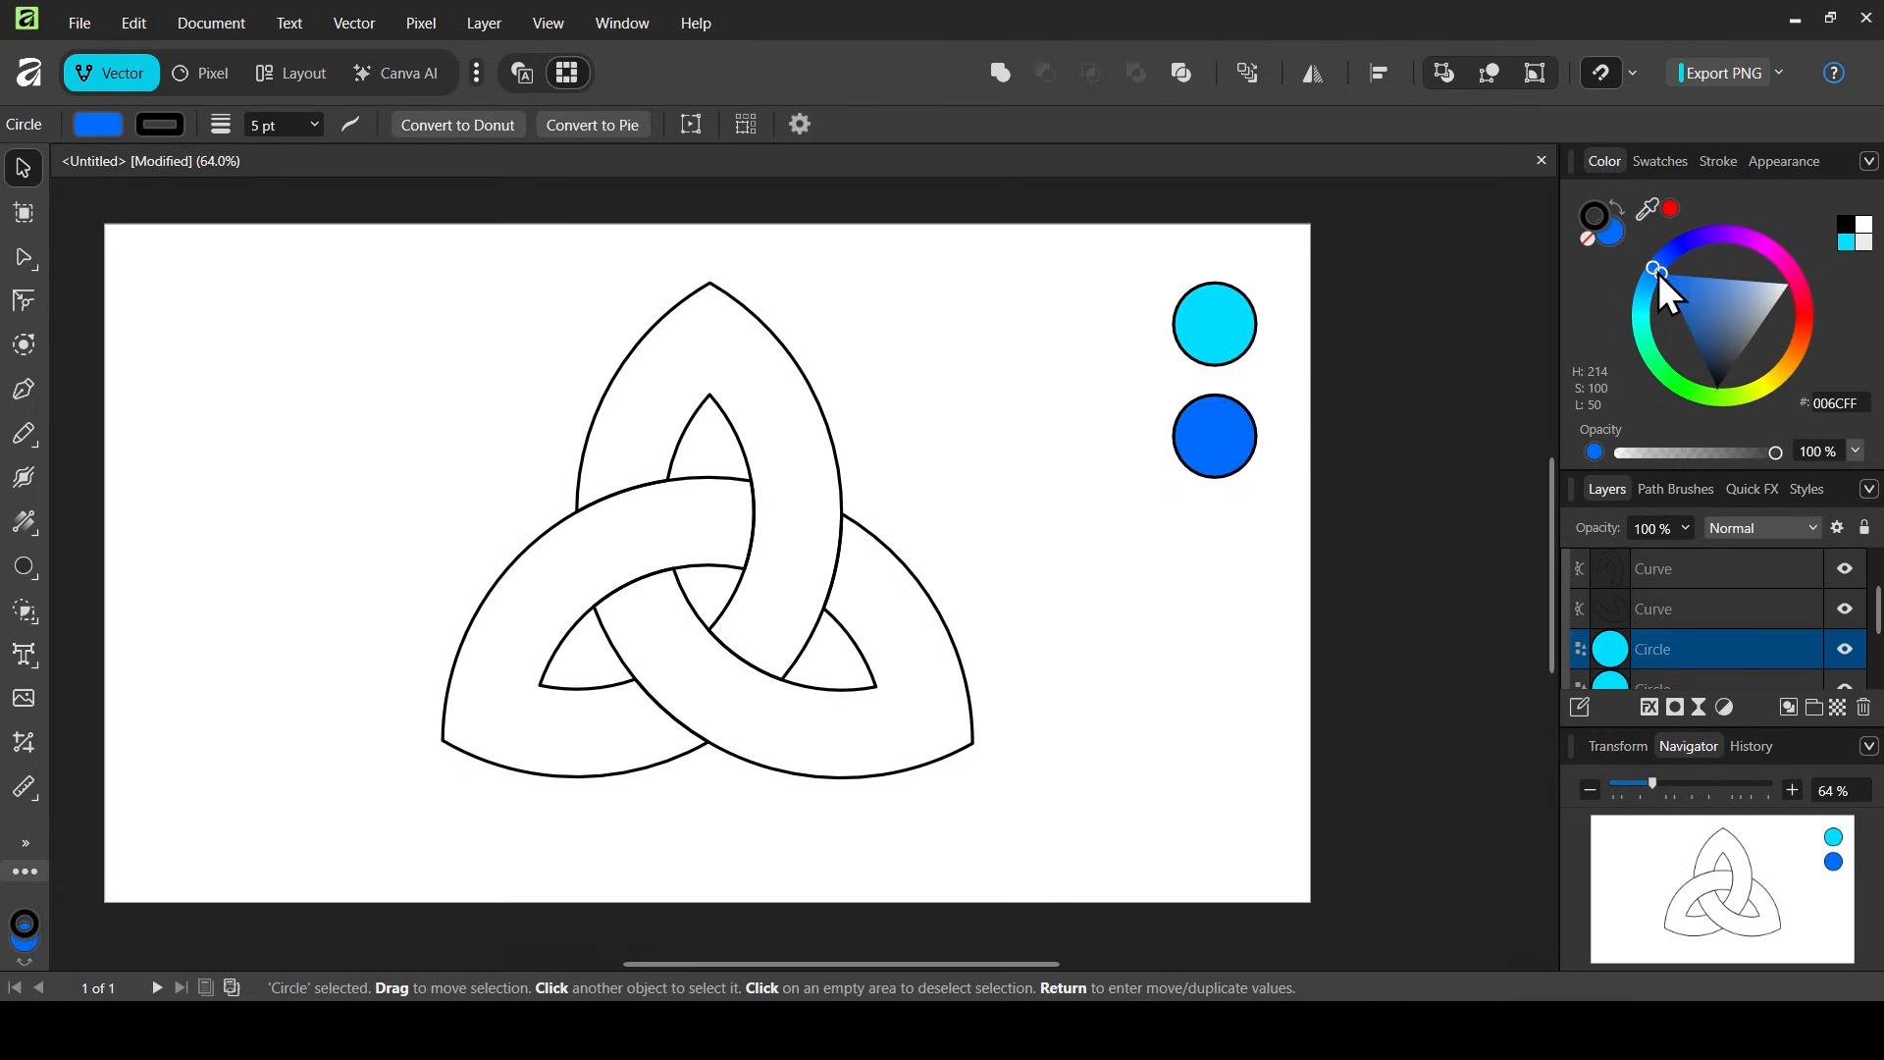
pyautogui.moveTo(1718, 328); pyautogui.dragTo(1697, 362)
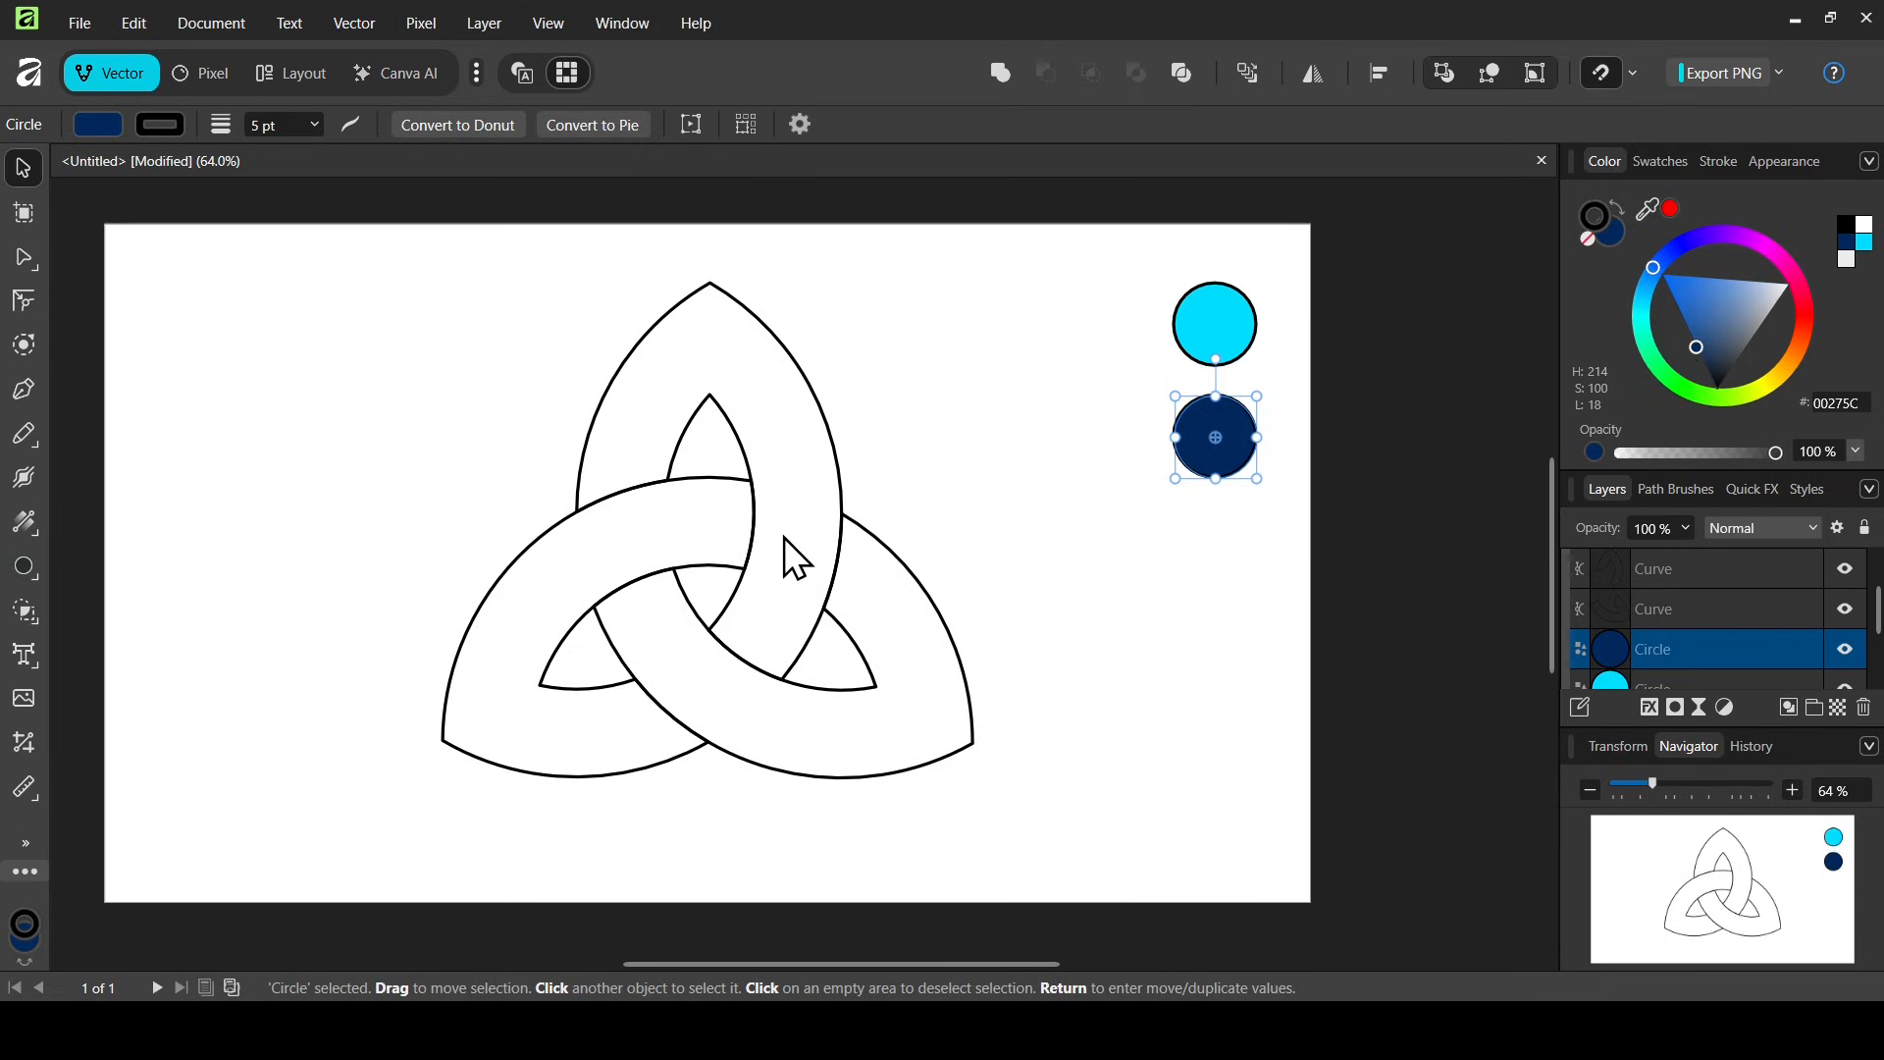
# - Fill the lower-left band with a linear gradient from cyan 00DEFF to dark blue 00275C, sampling both colours from the swatch circles
pyautogui.click(562, 593)
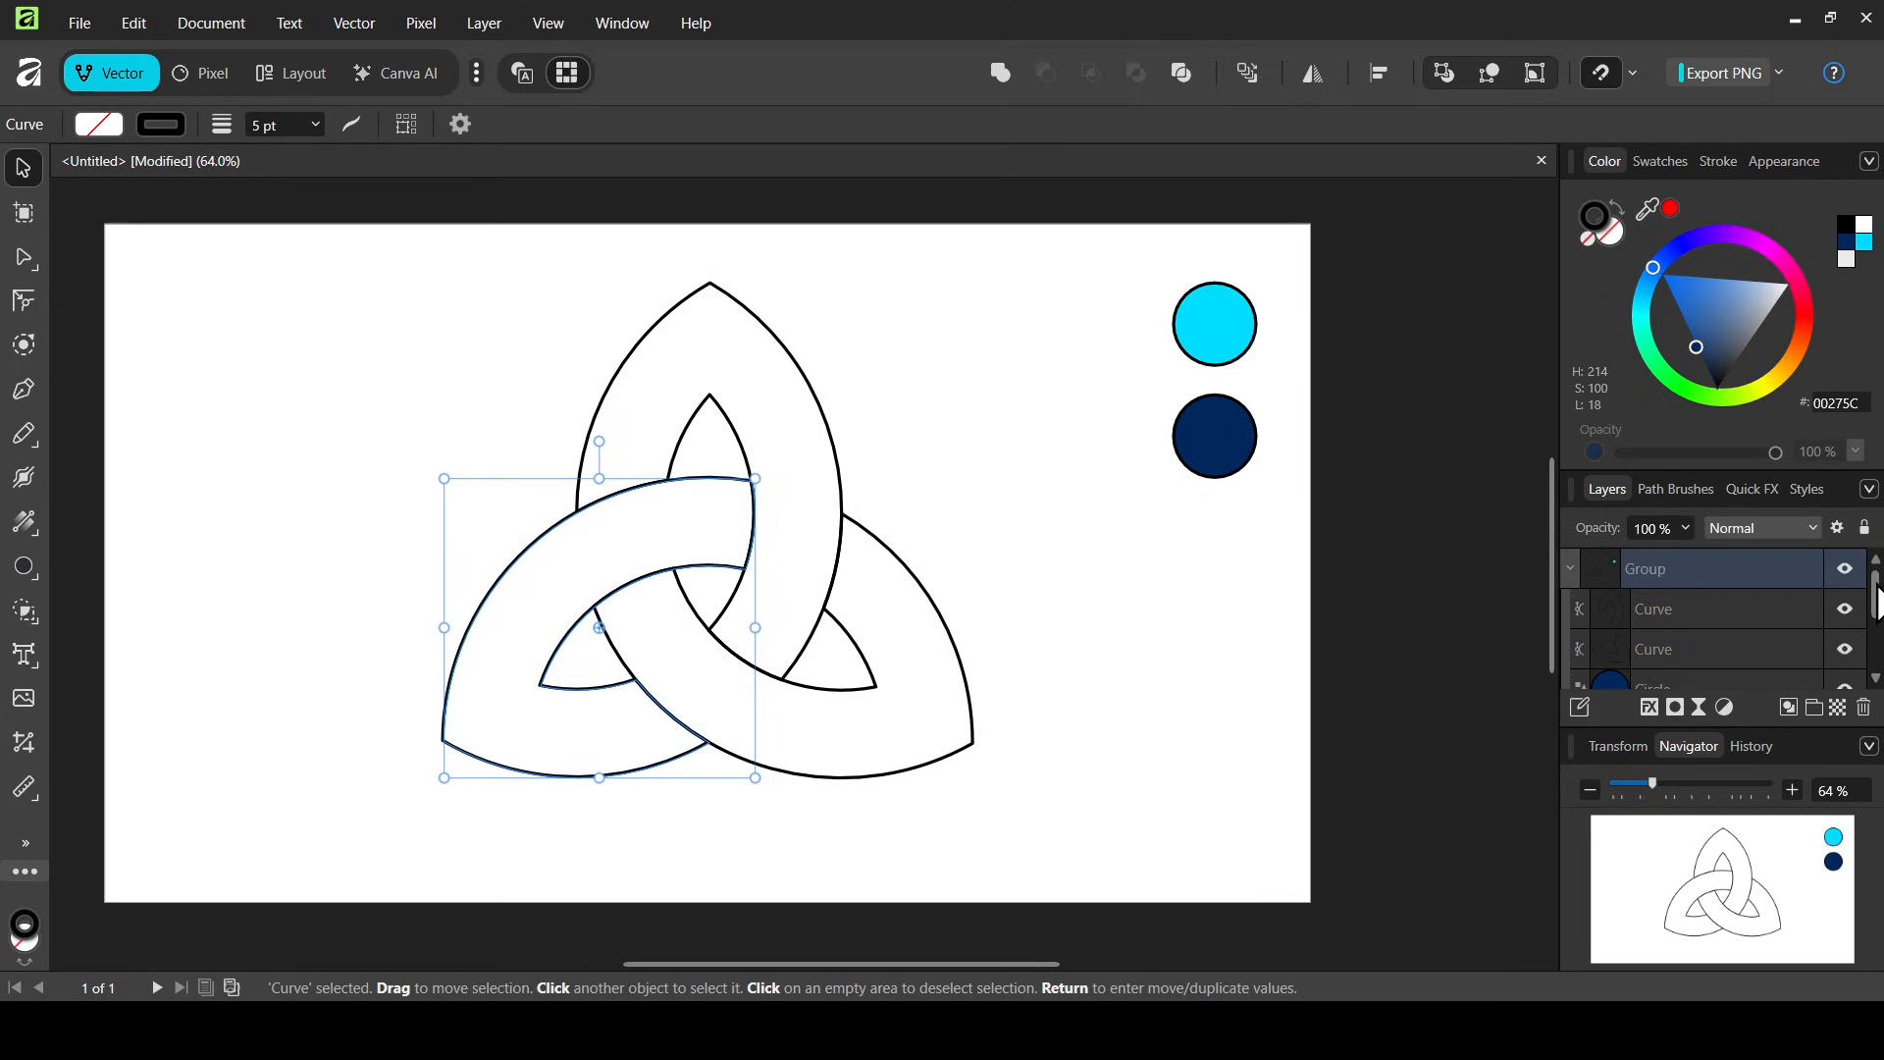
pyautogui.moveTo(24, 520); pyautogui.dragTo(132, 522)
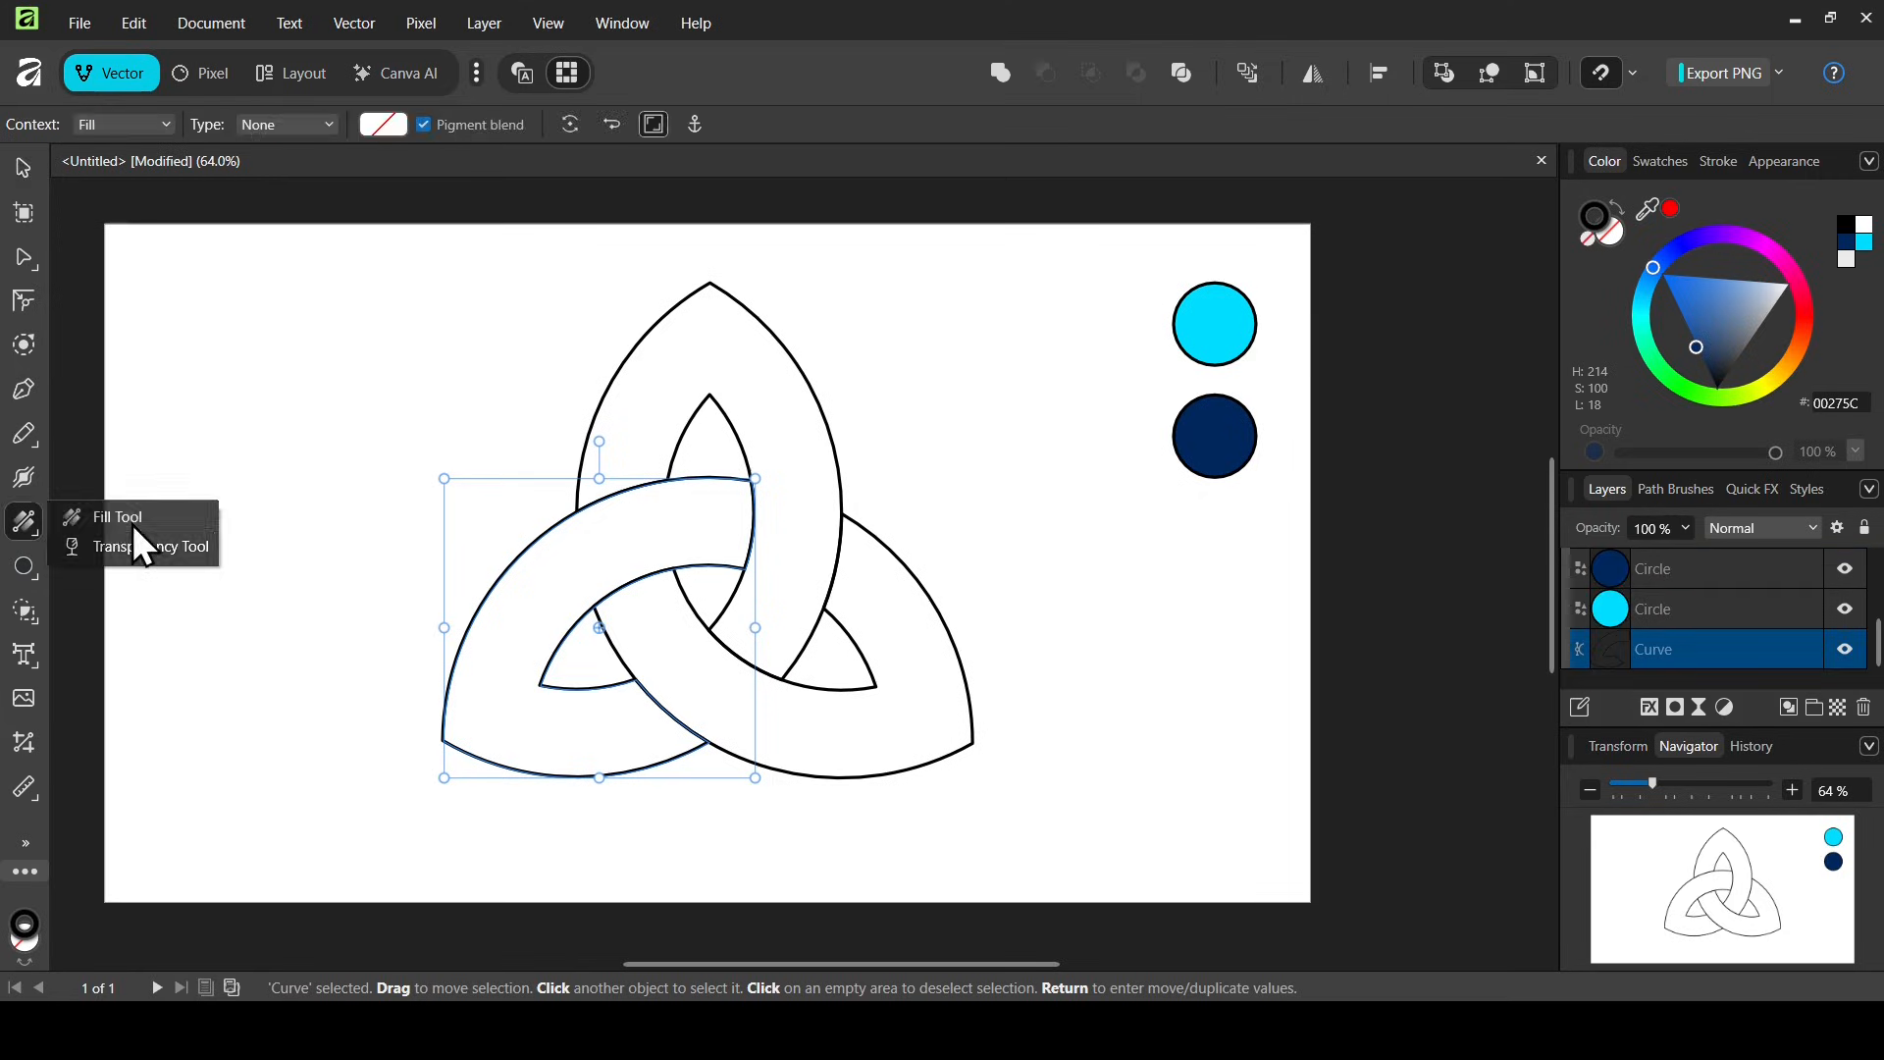
pyautogui.click(324, 147)
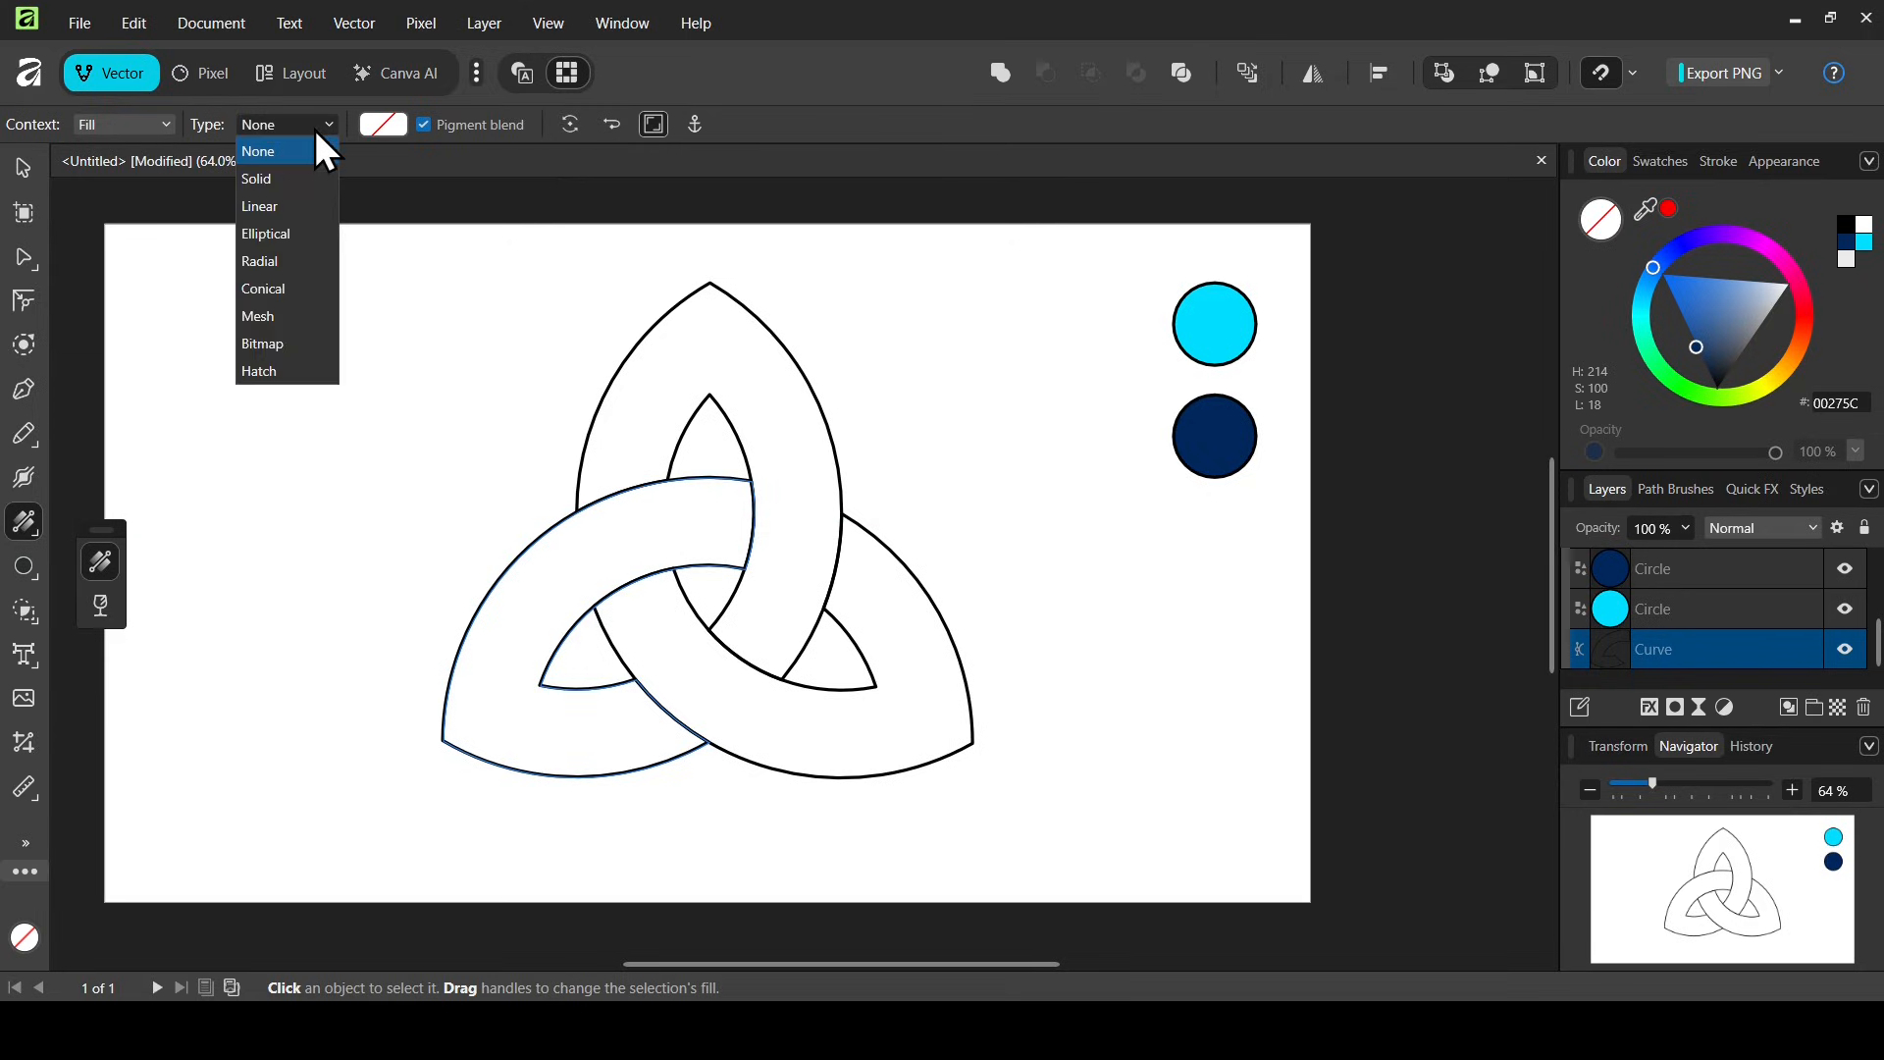
pyautogui.click(289, 208)
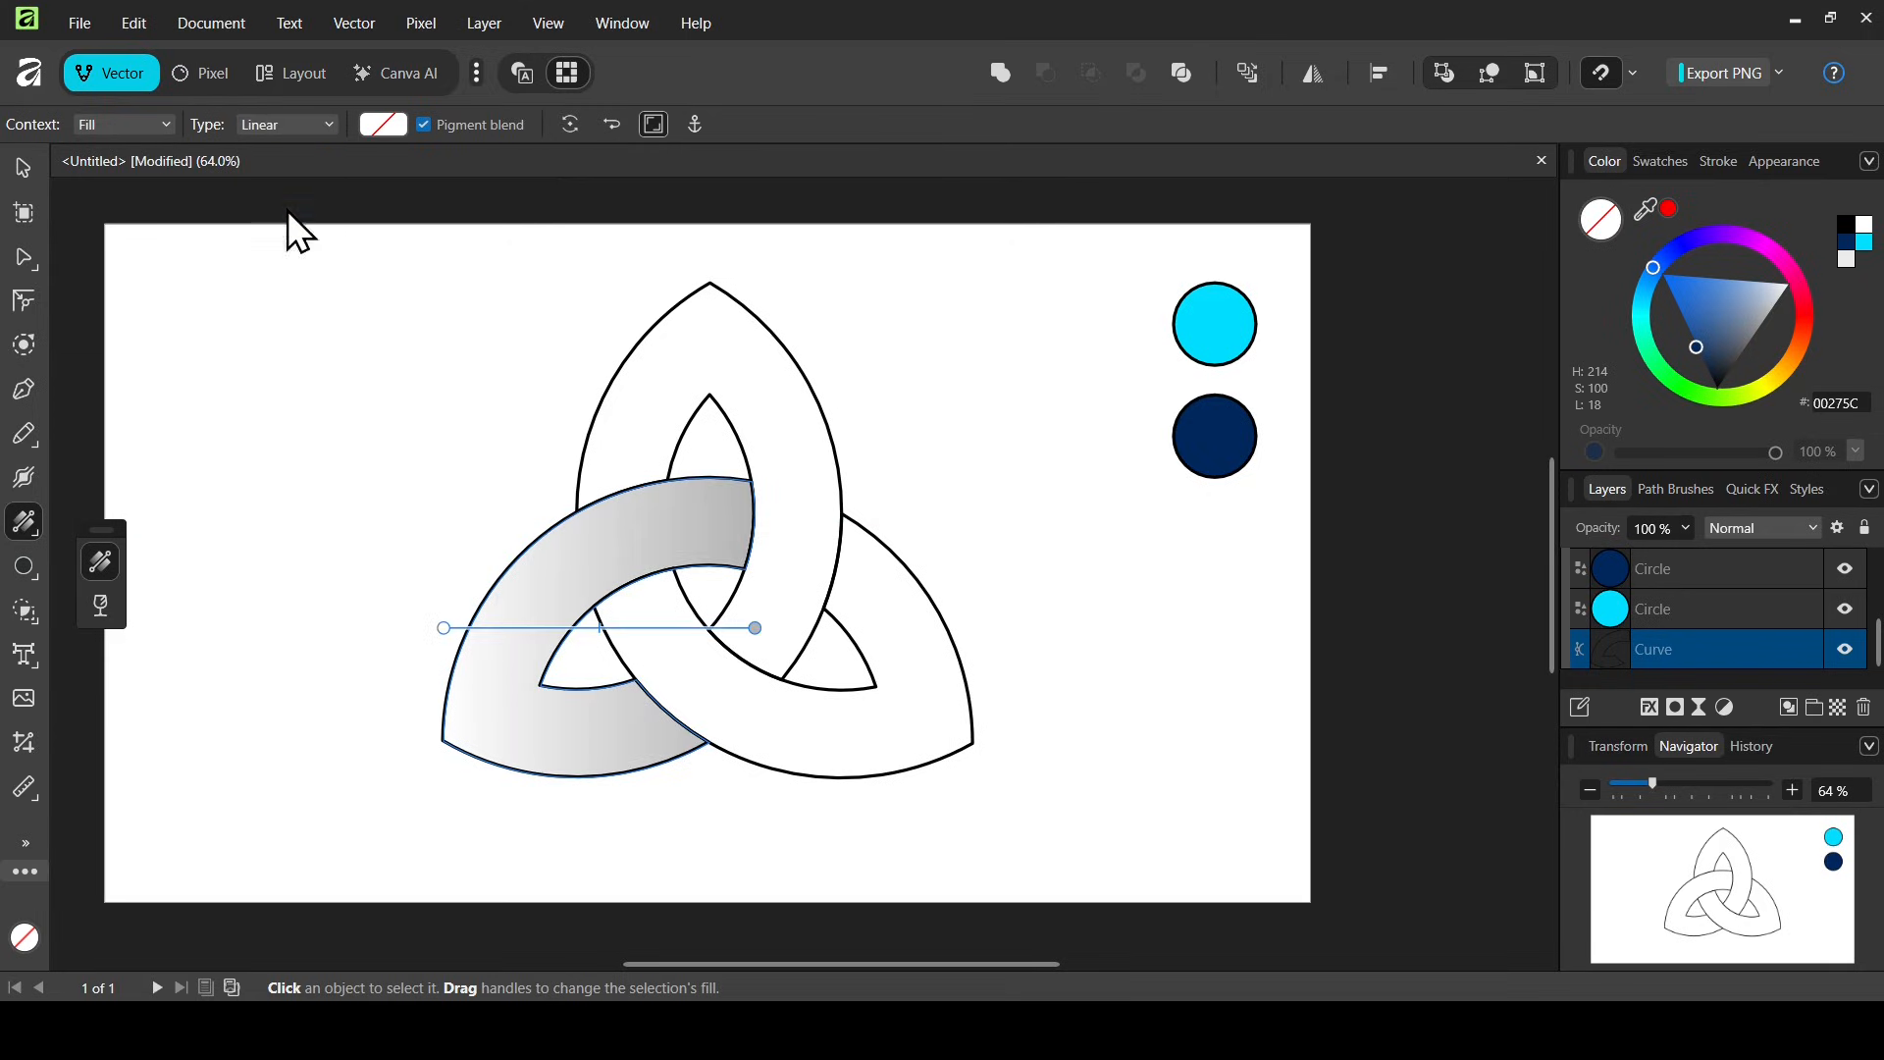
pyautogui.click(753, 629)
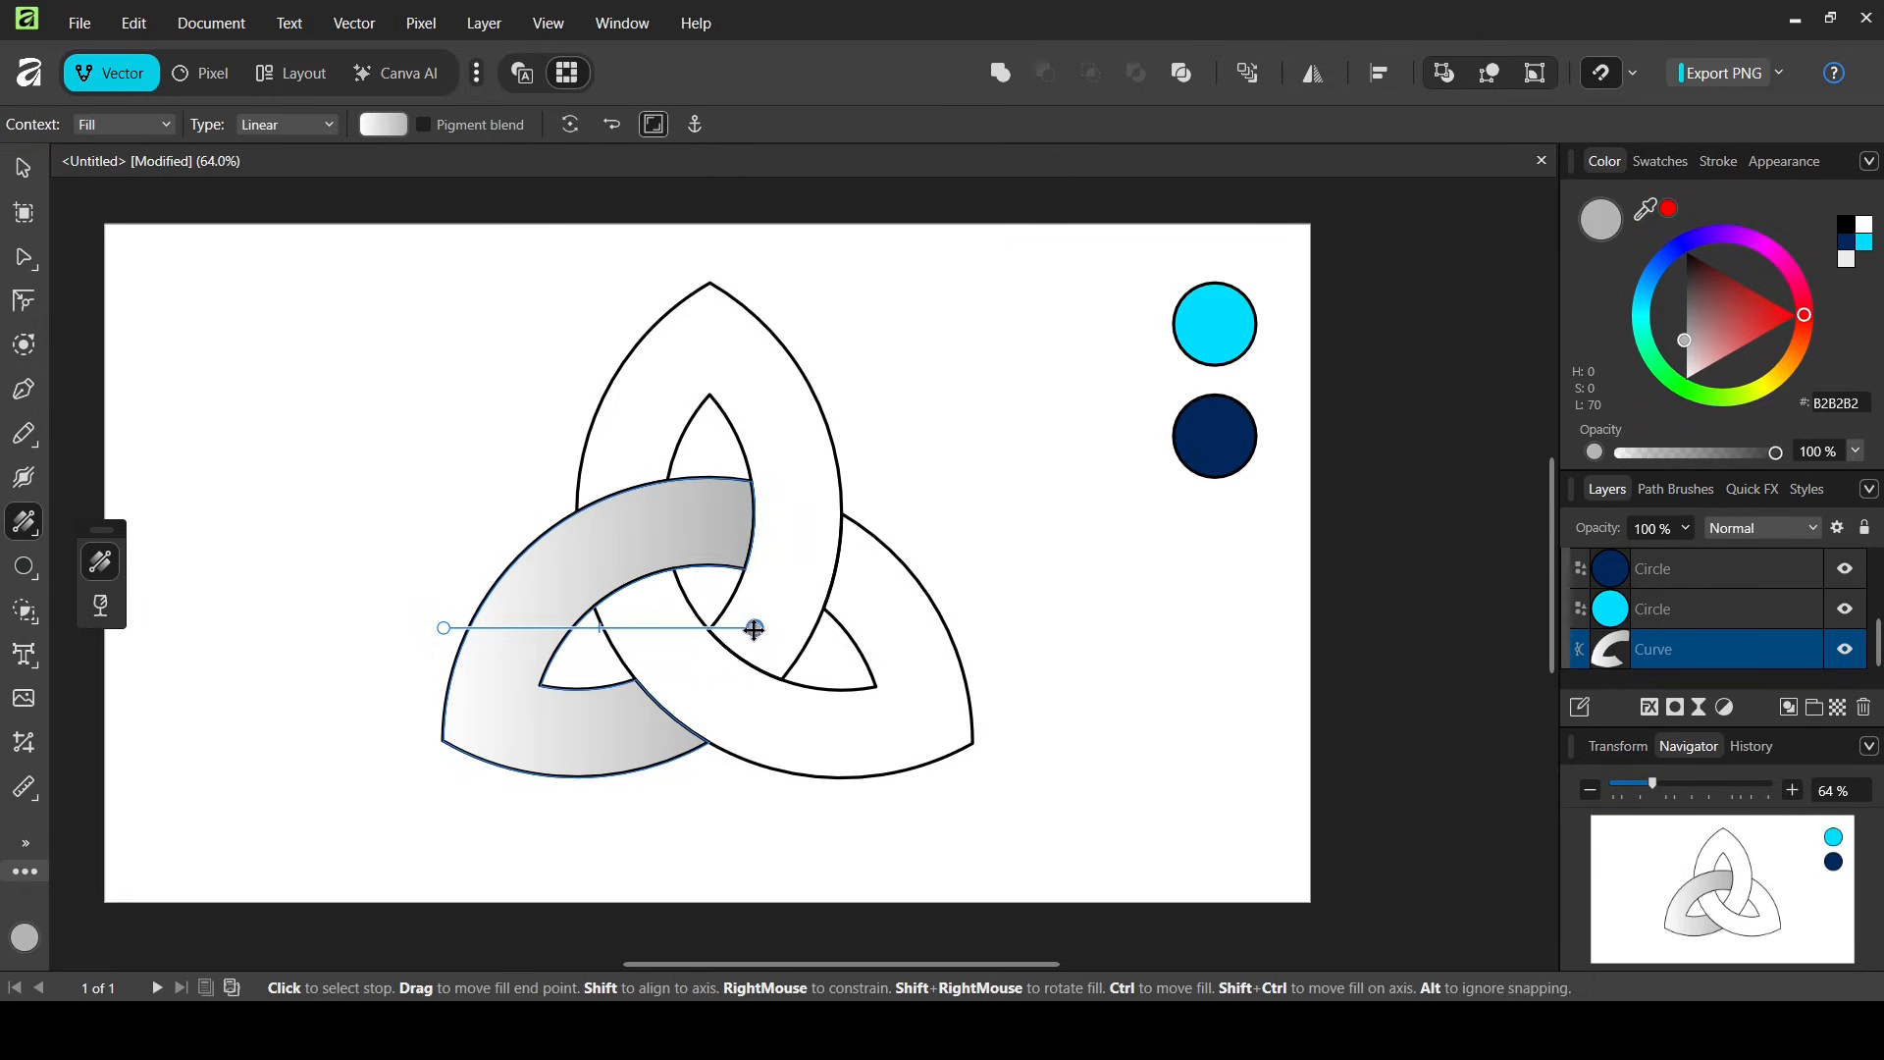
pyautogui.keyDown('alt'); pyautogui.click(1219, 439); pyautogui.keyUp('alt')
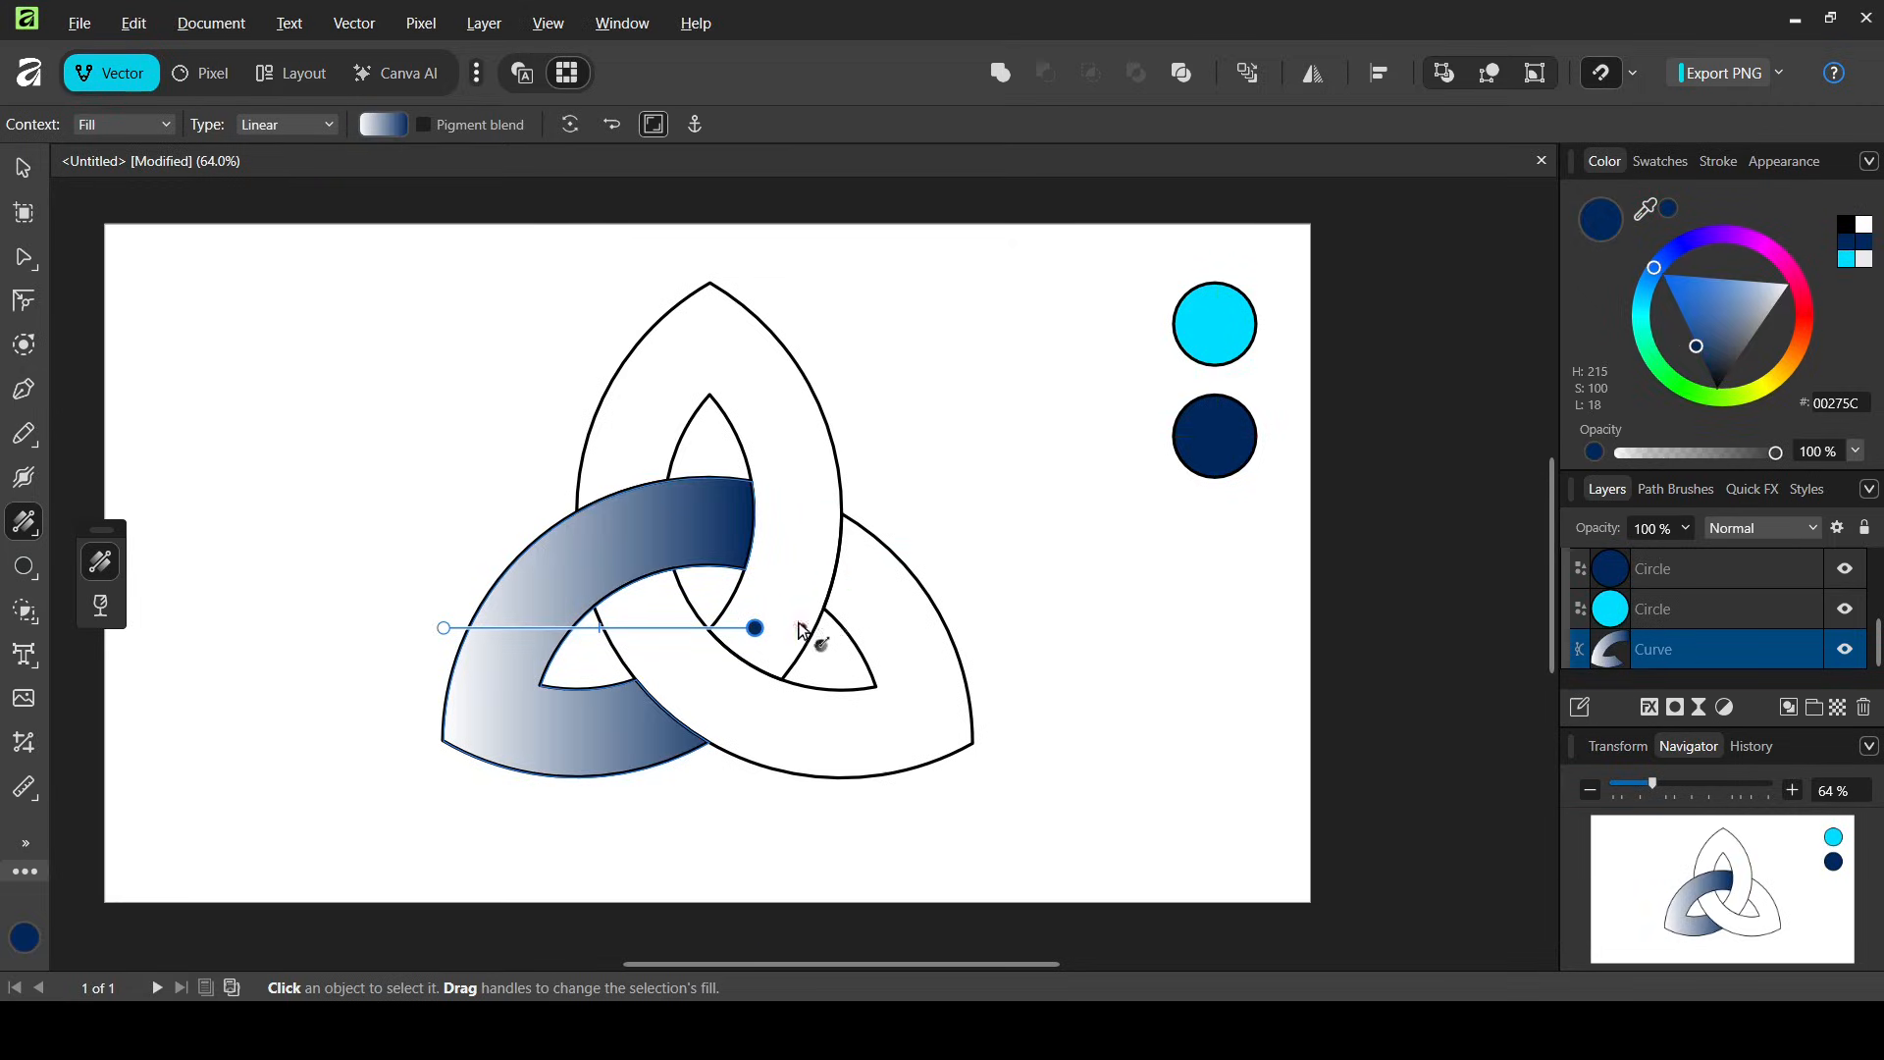
pyautogui.click(443, 631)
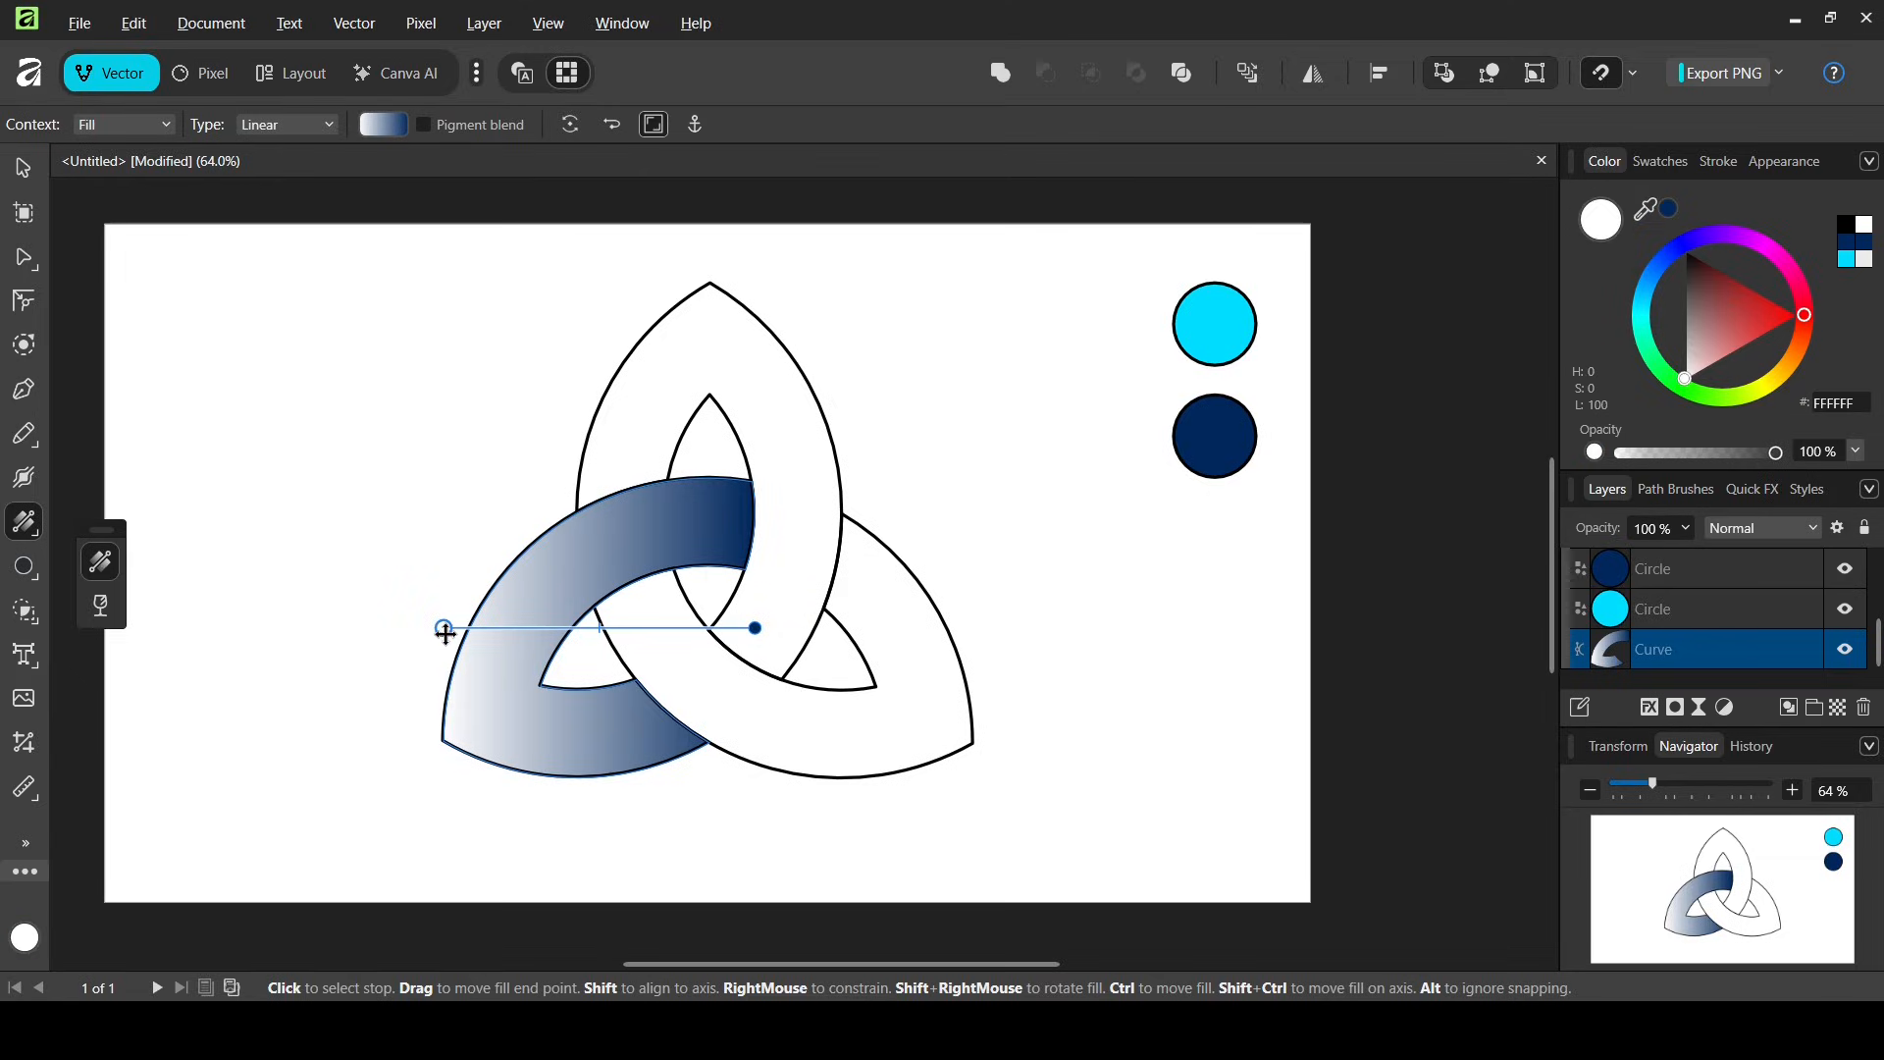
pyautogui.click(1239, 328)
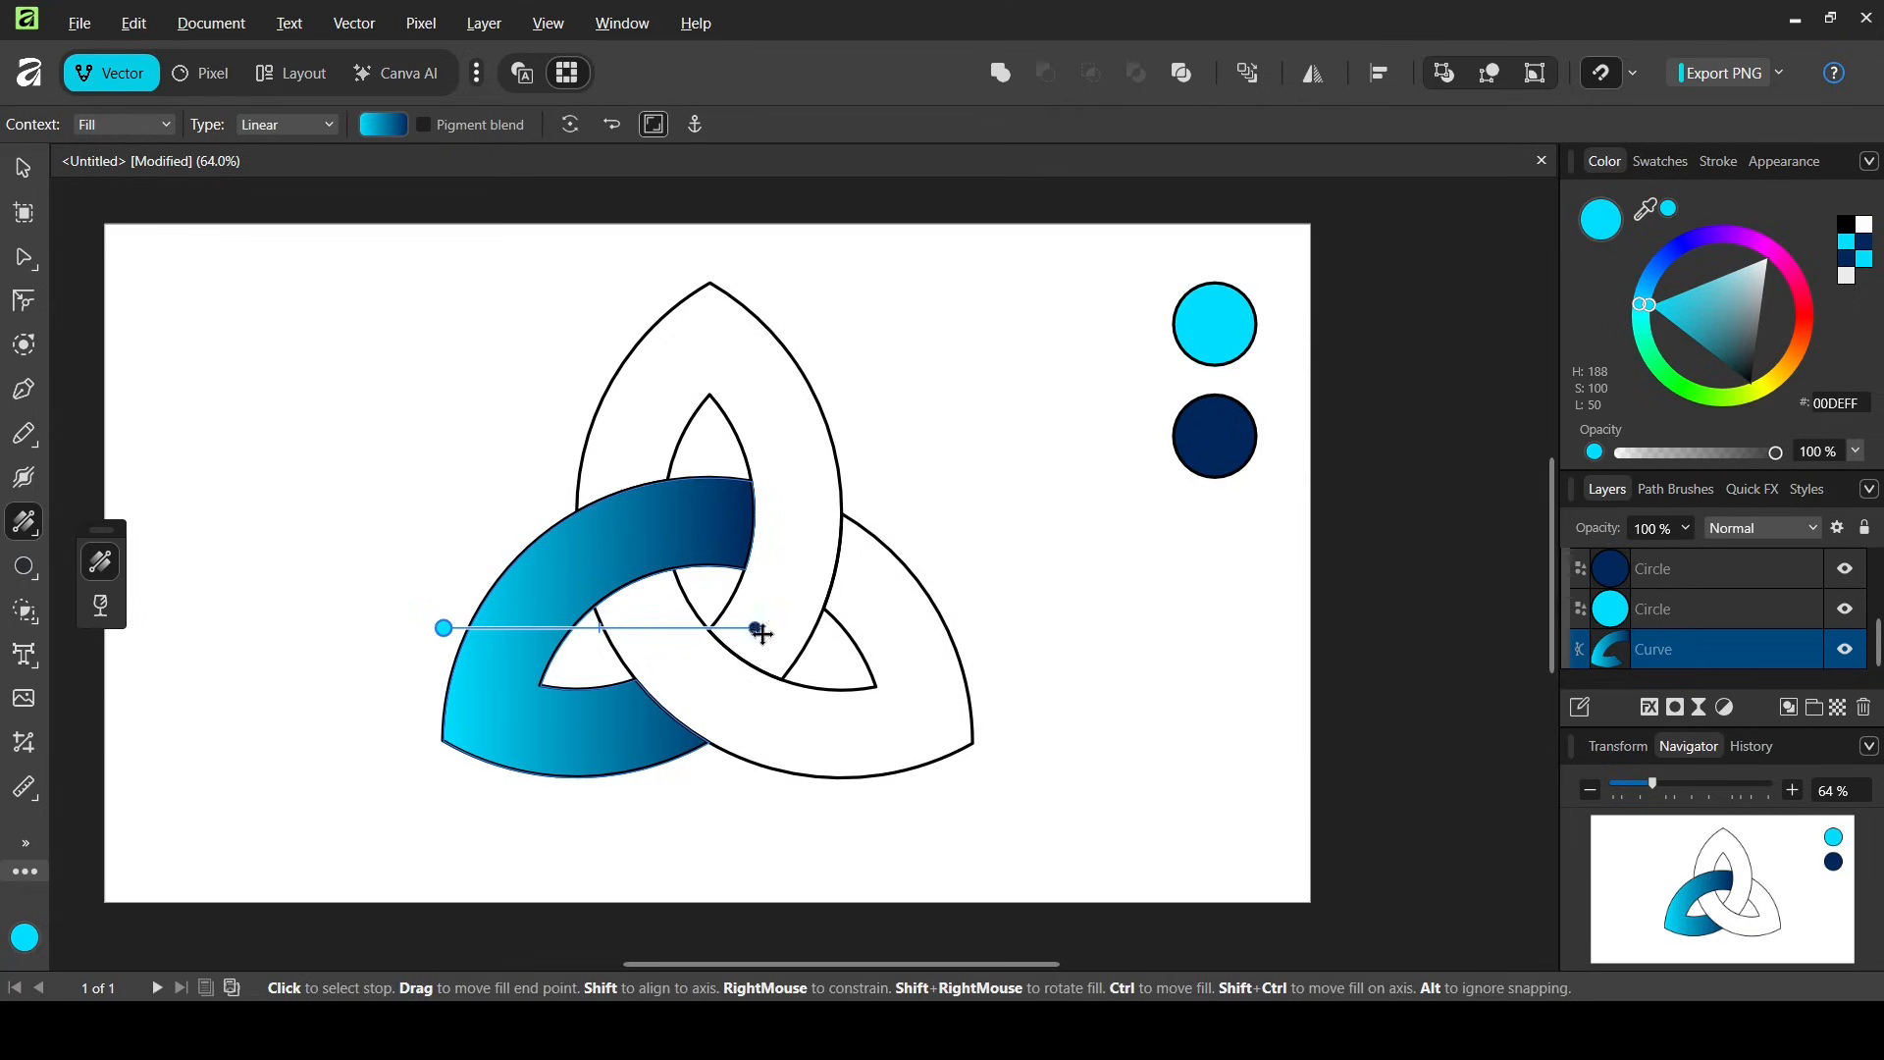
# - Reposition the lower-left band's gradient, with its cyan end inside the left opening and its dark blue end just below the knot's centre
pyautogui.moveTo(756, 631); pyautogui.dragTo(793, 647)
pyautogui.moveTo(443, 630); pyautogui.dragTo(578, 657)
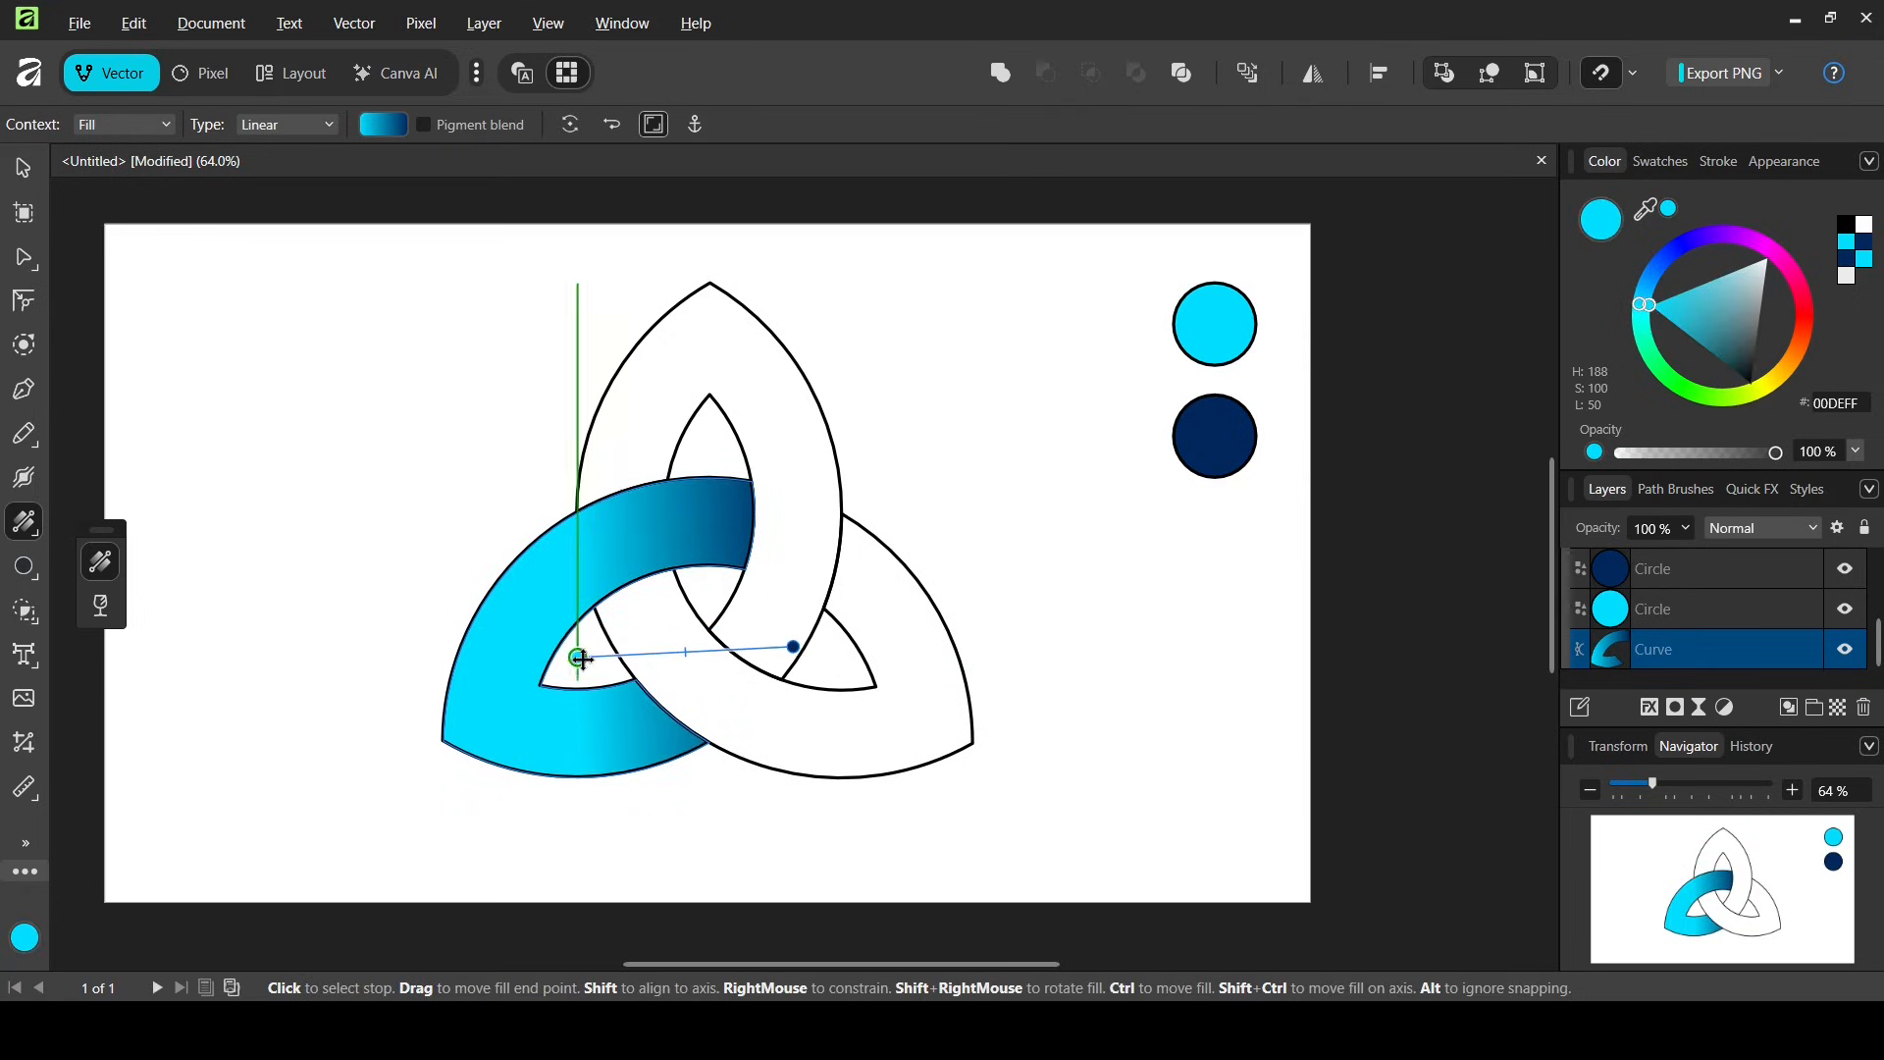
pyautogui.moveTo(796, 649); pyautogui.dragTo(771, 677)
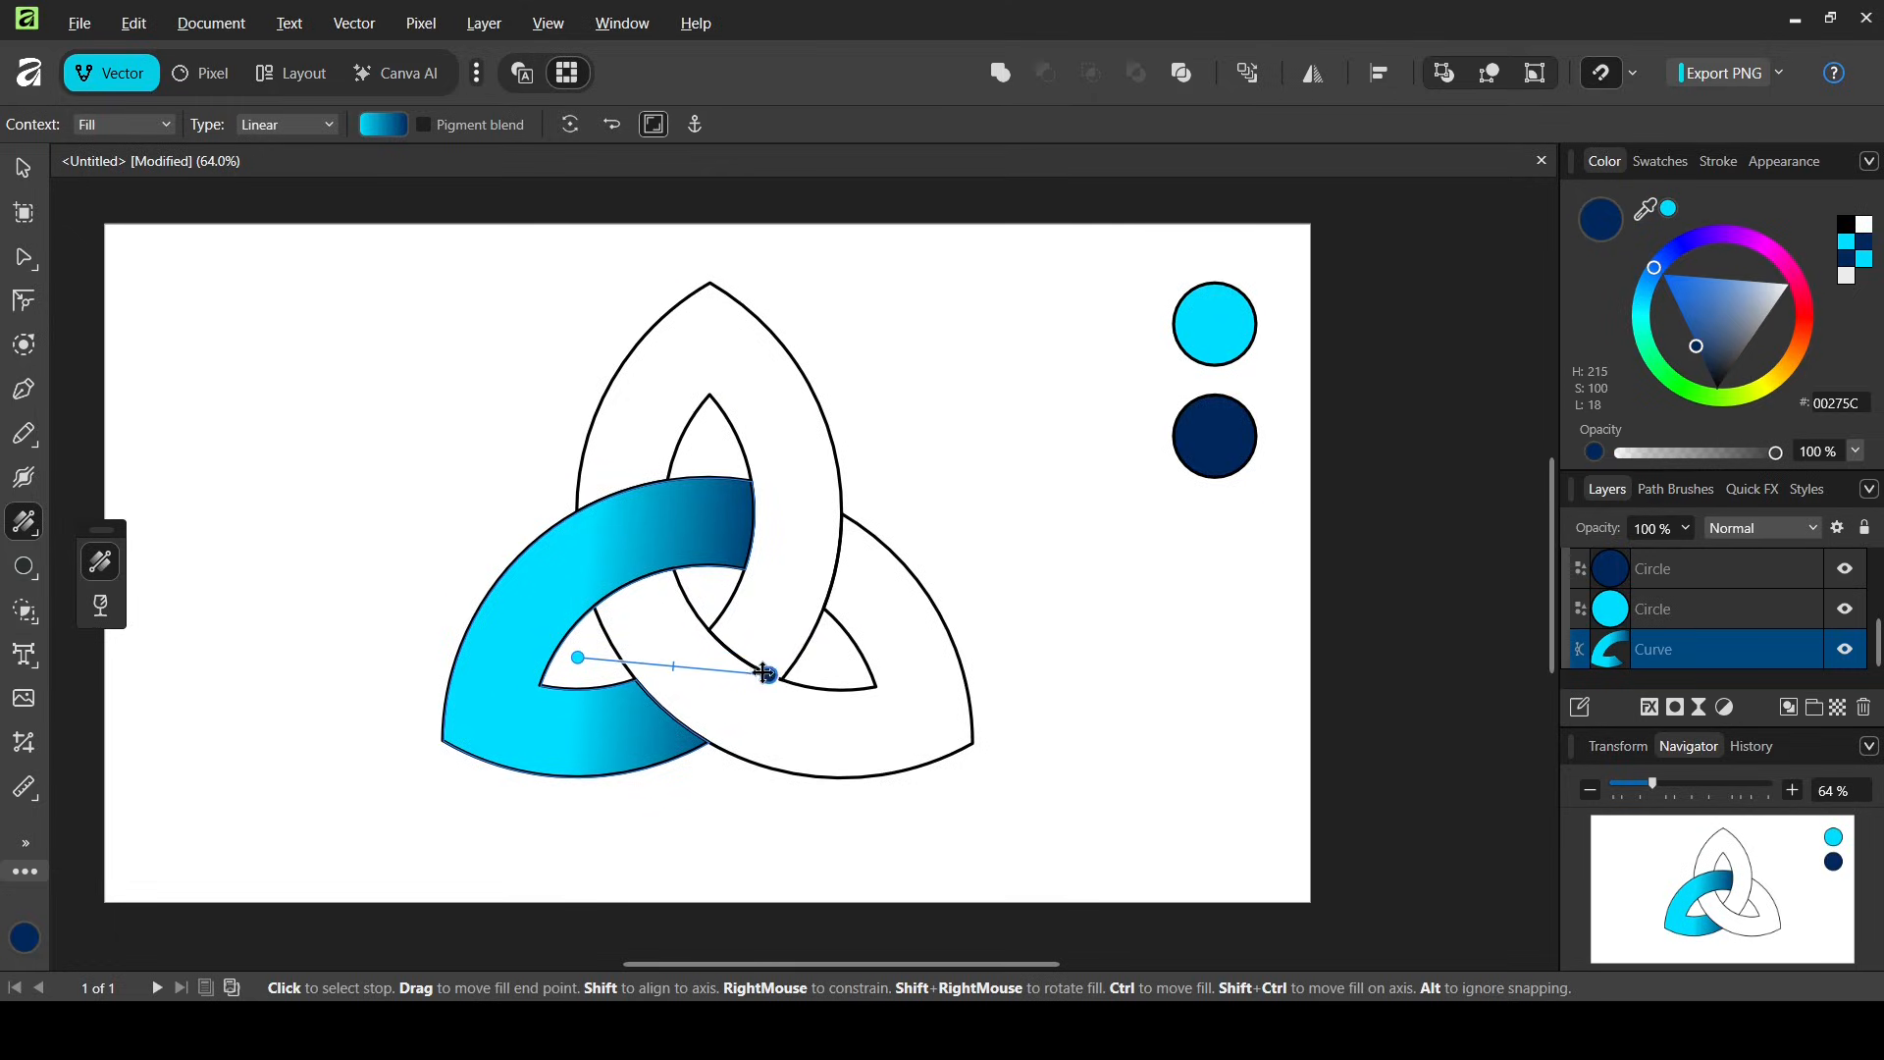
pyautogui.moveTo(769, 674); pyautogui.dragTo(746, 661)
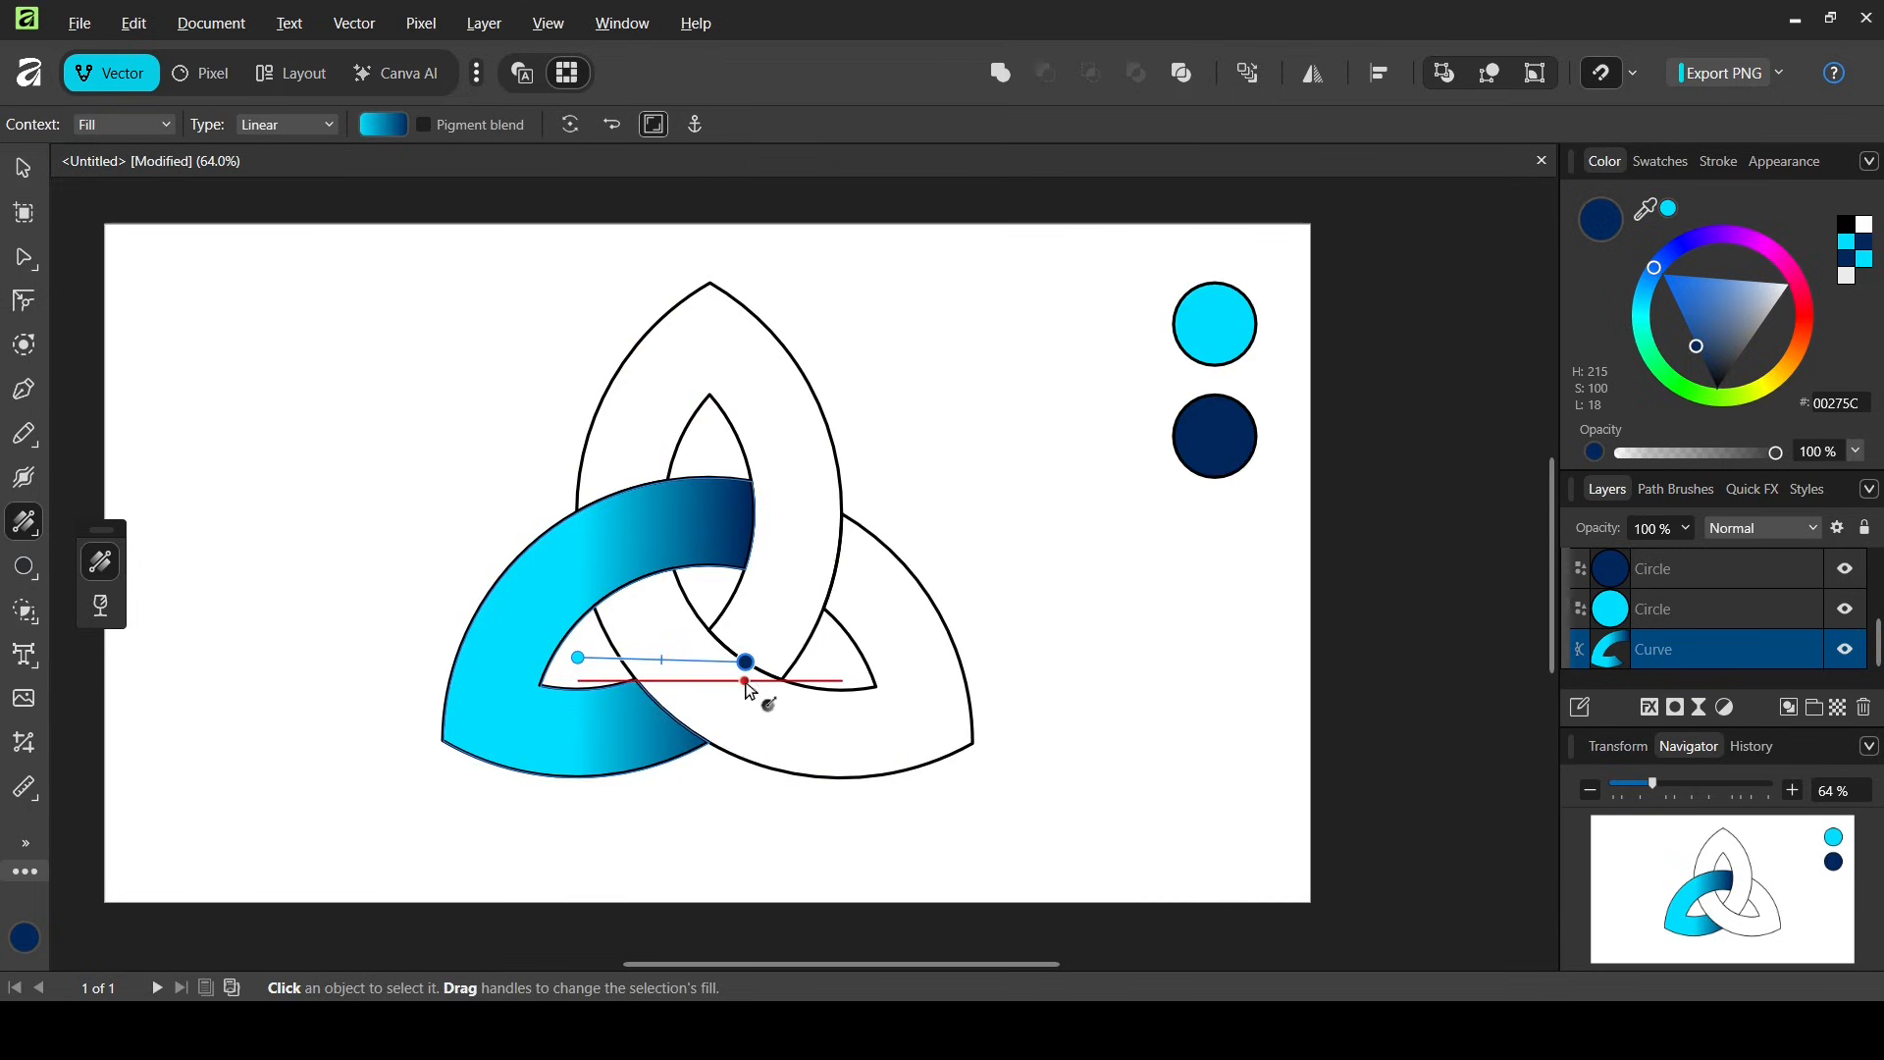
pyautogui.moveTo(746, 664); pyautogui.dragTo(743, 680)
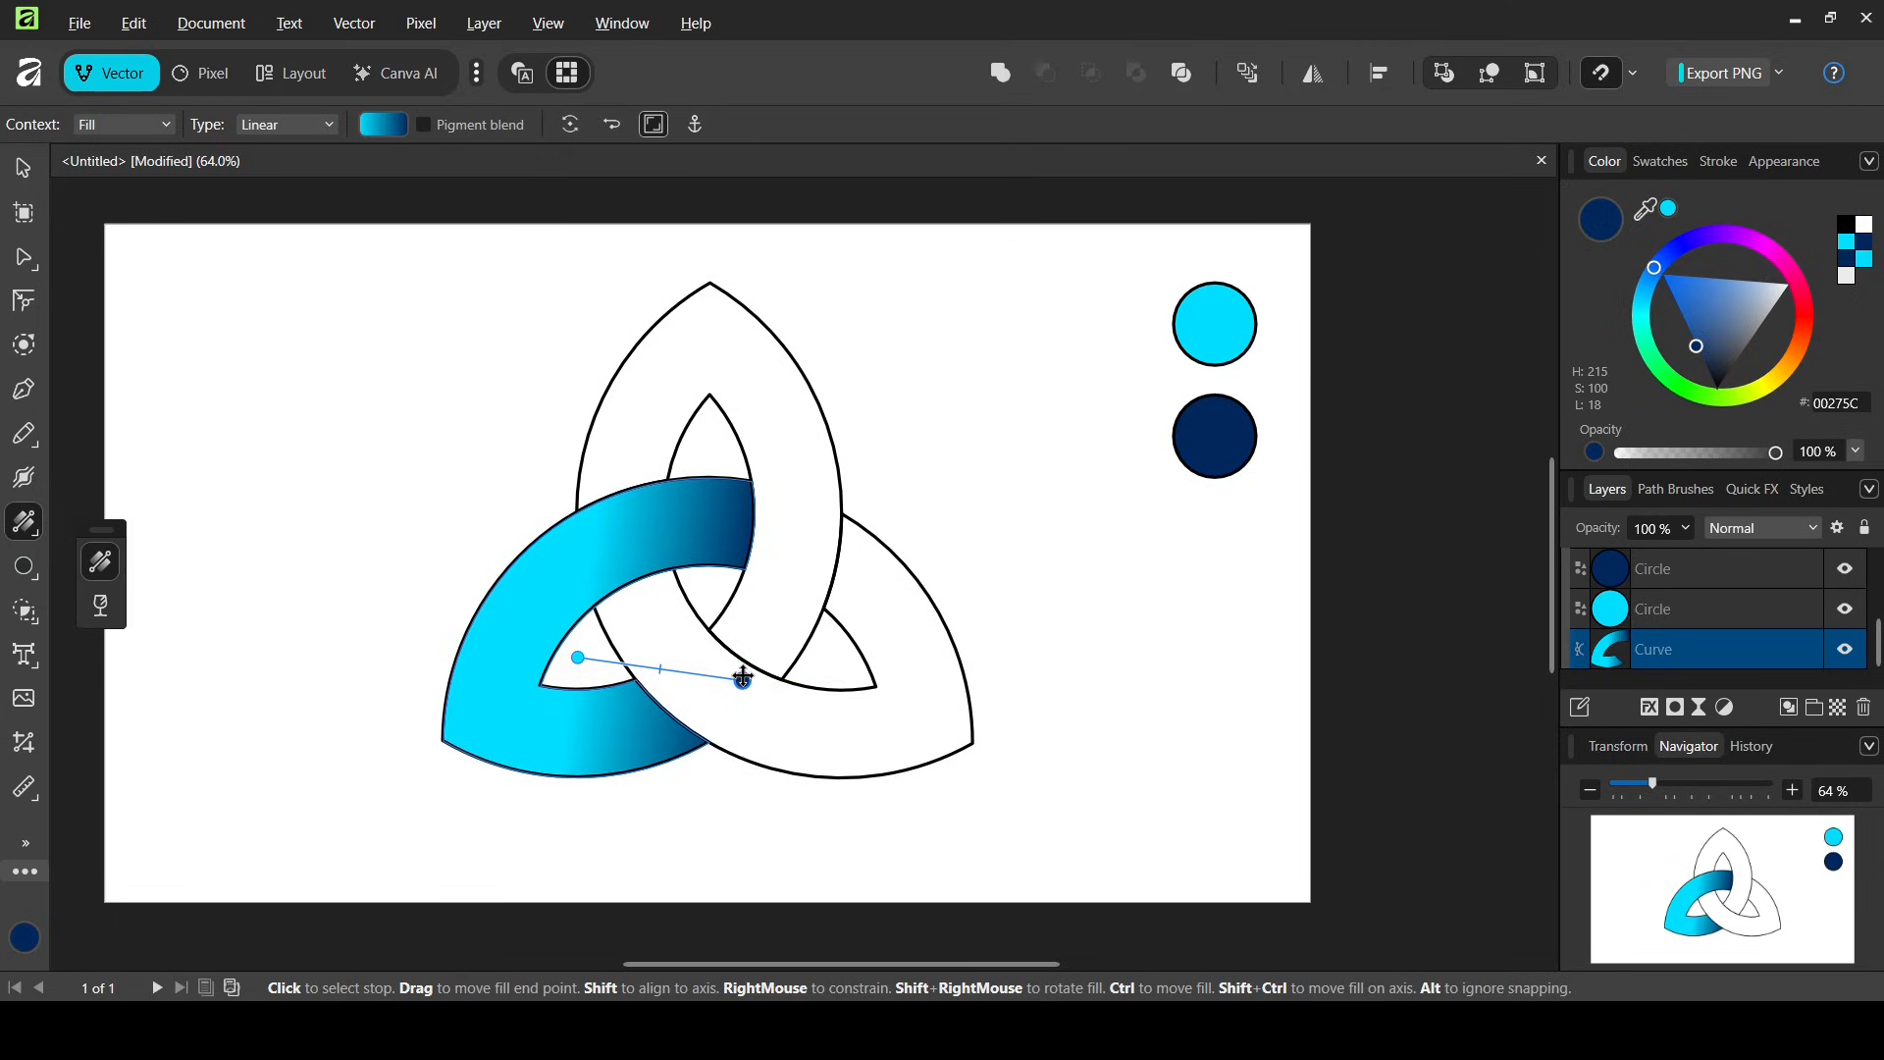
# - Fill the lower-right band with a linear gradient from cyan 00DEFF to dark blue 00275C, sampled from the swatch circles
pyautogui.click(23, 166)
pyautogui.click(885, 695)
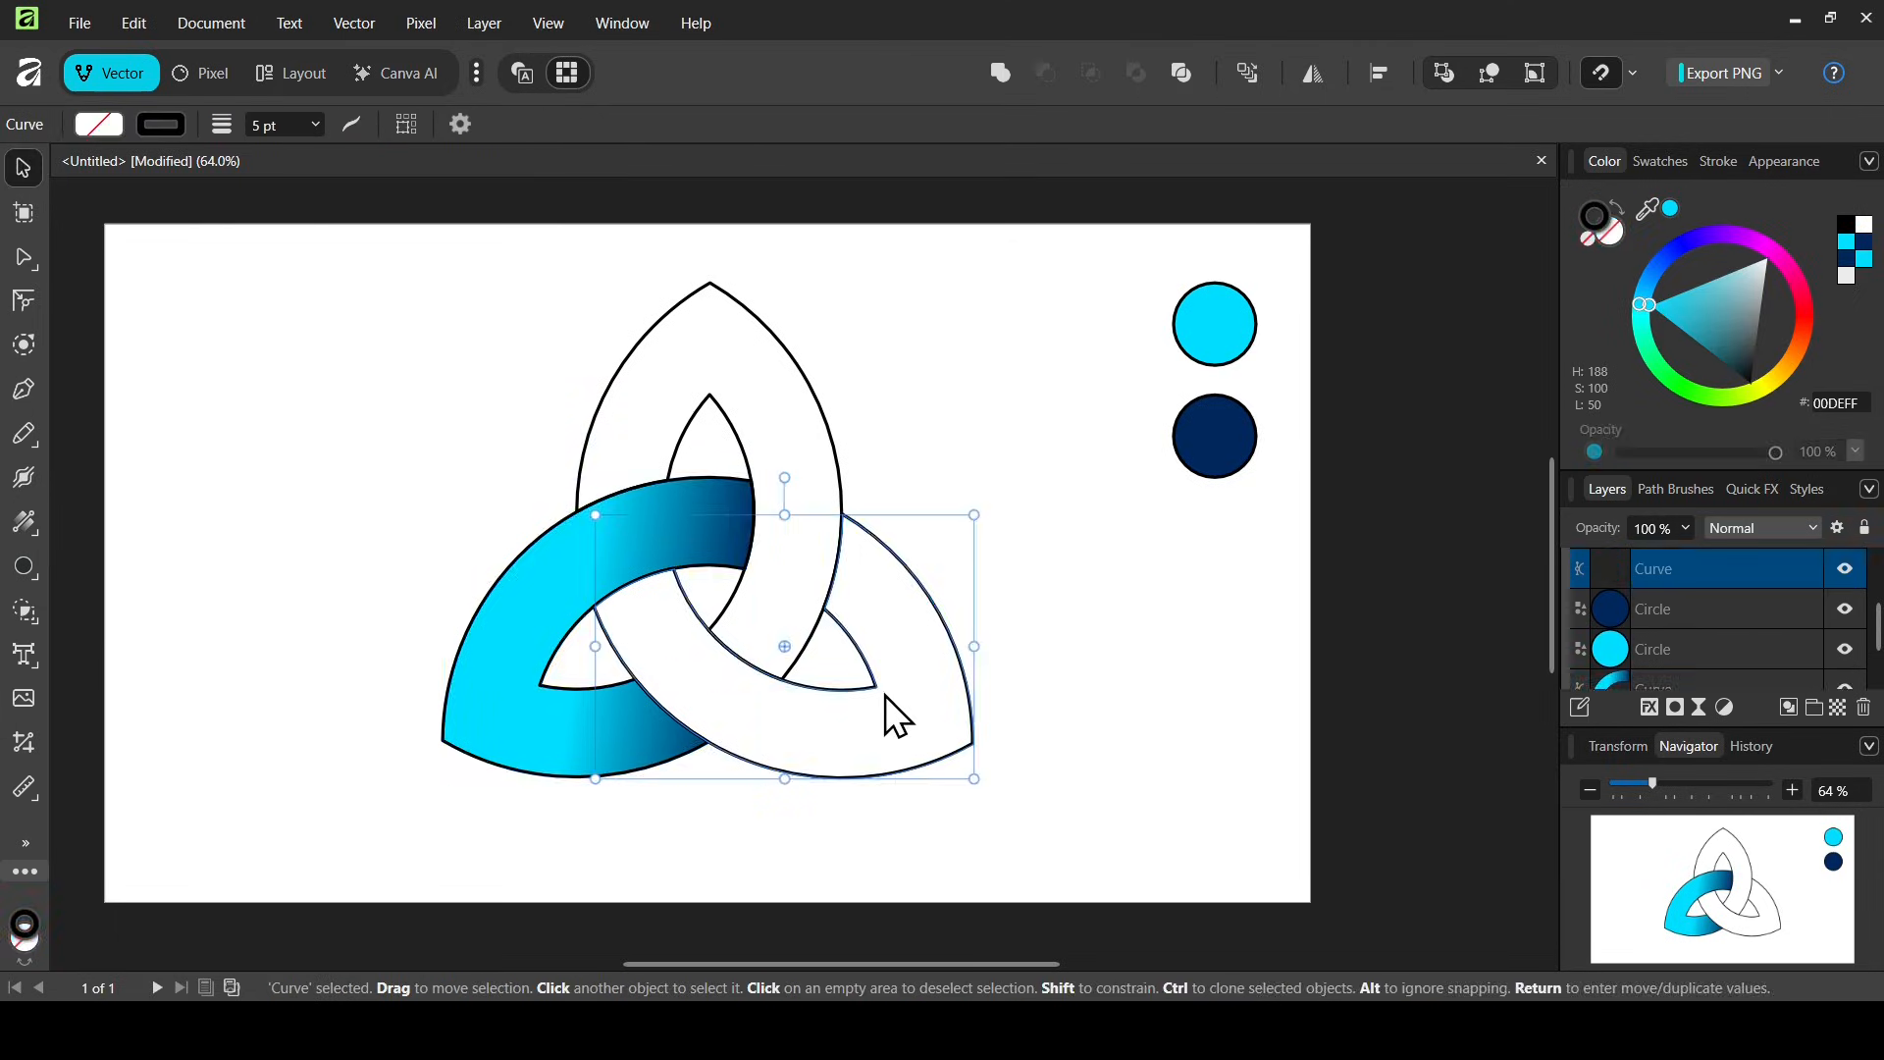
pyautogui.click(27, 532)
pyautogui.click(143, 516)
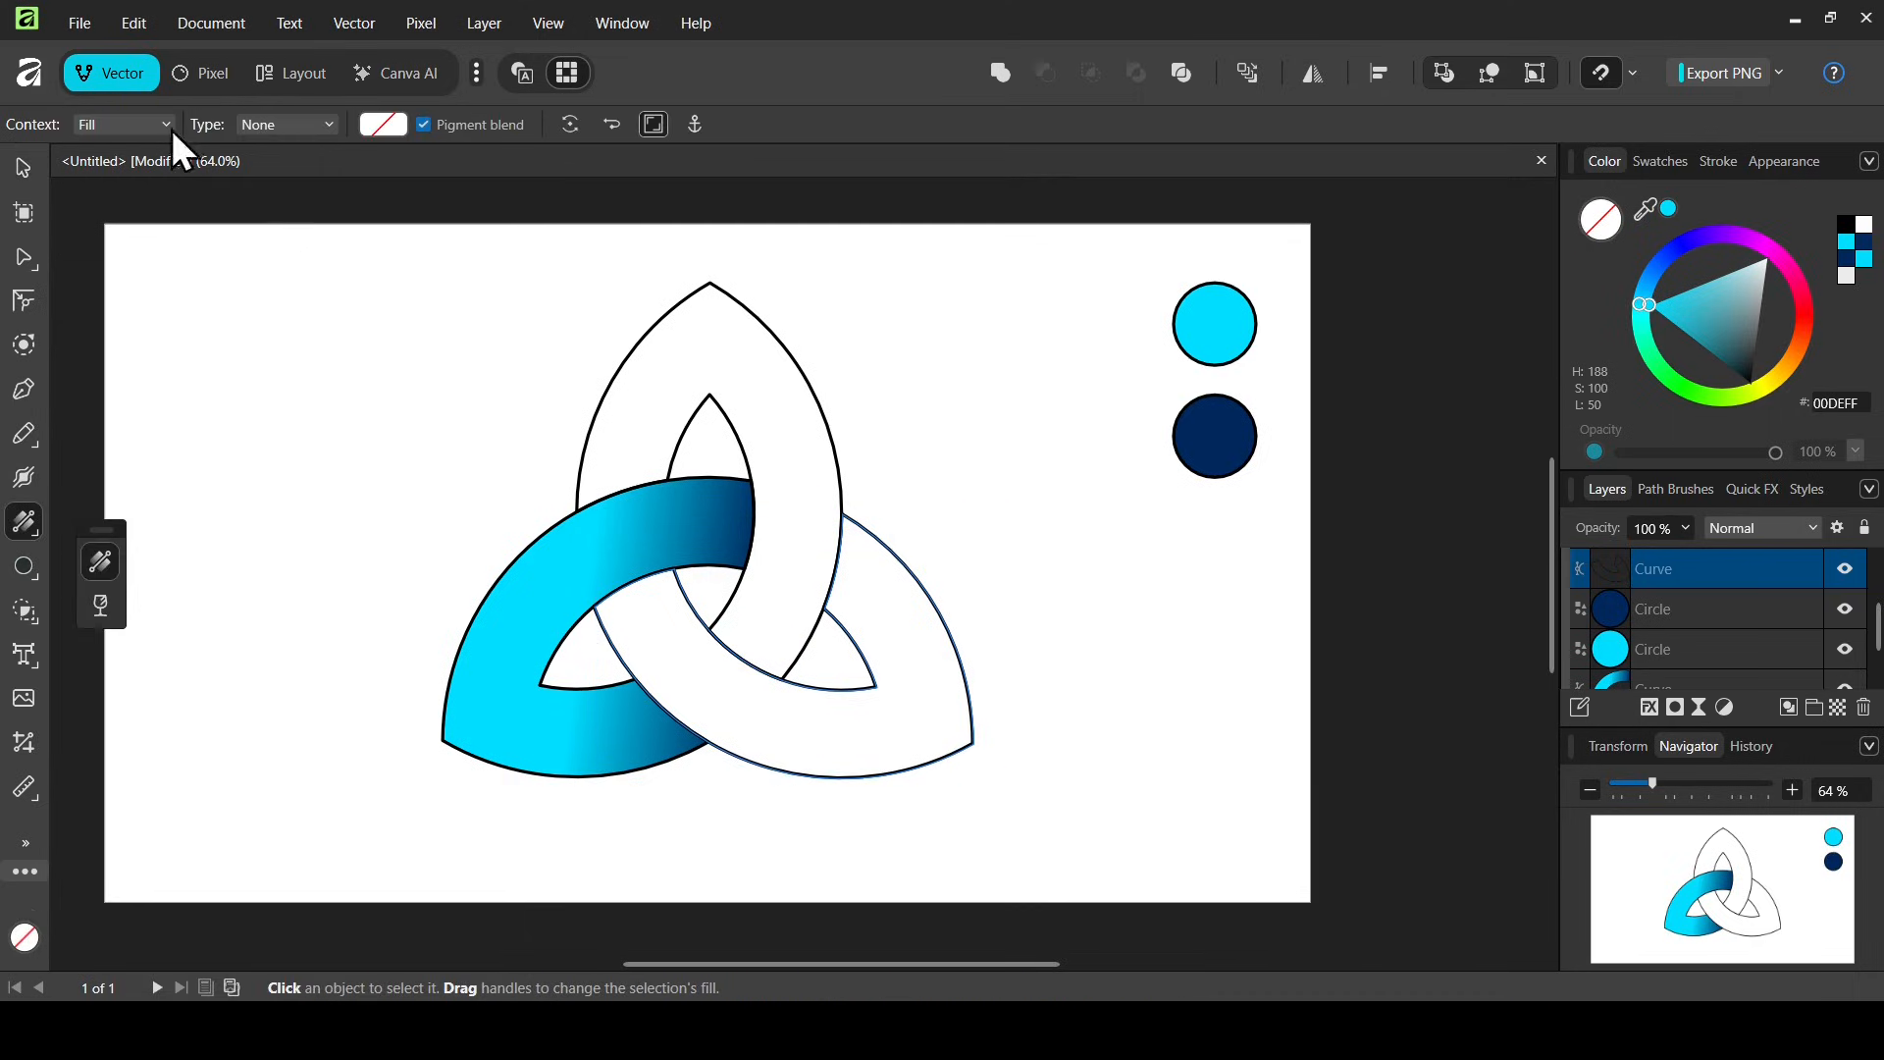
pyautogui.click(265, 126)
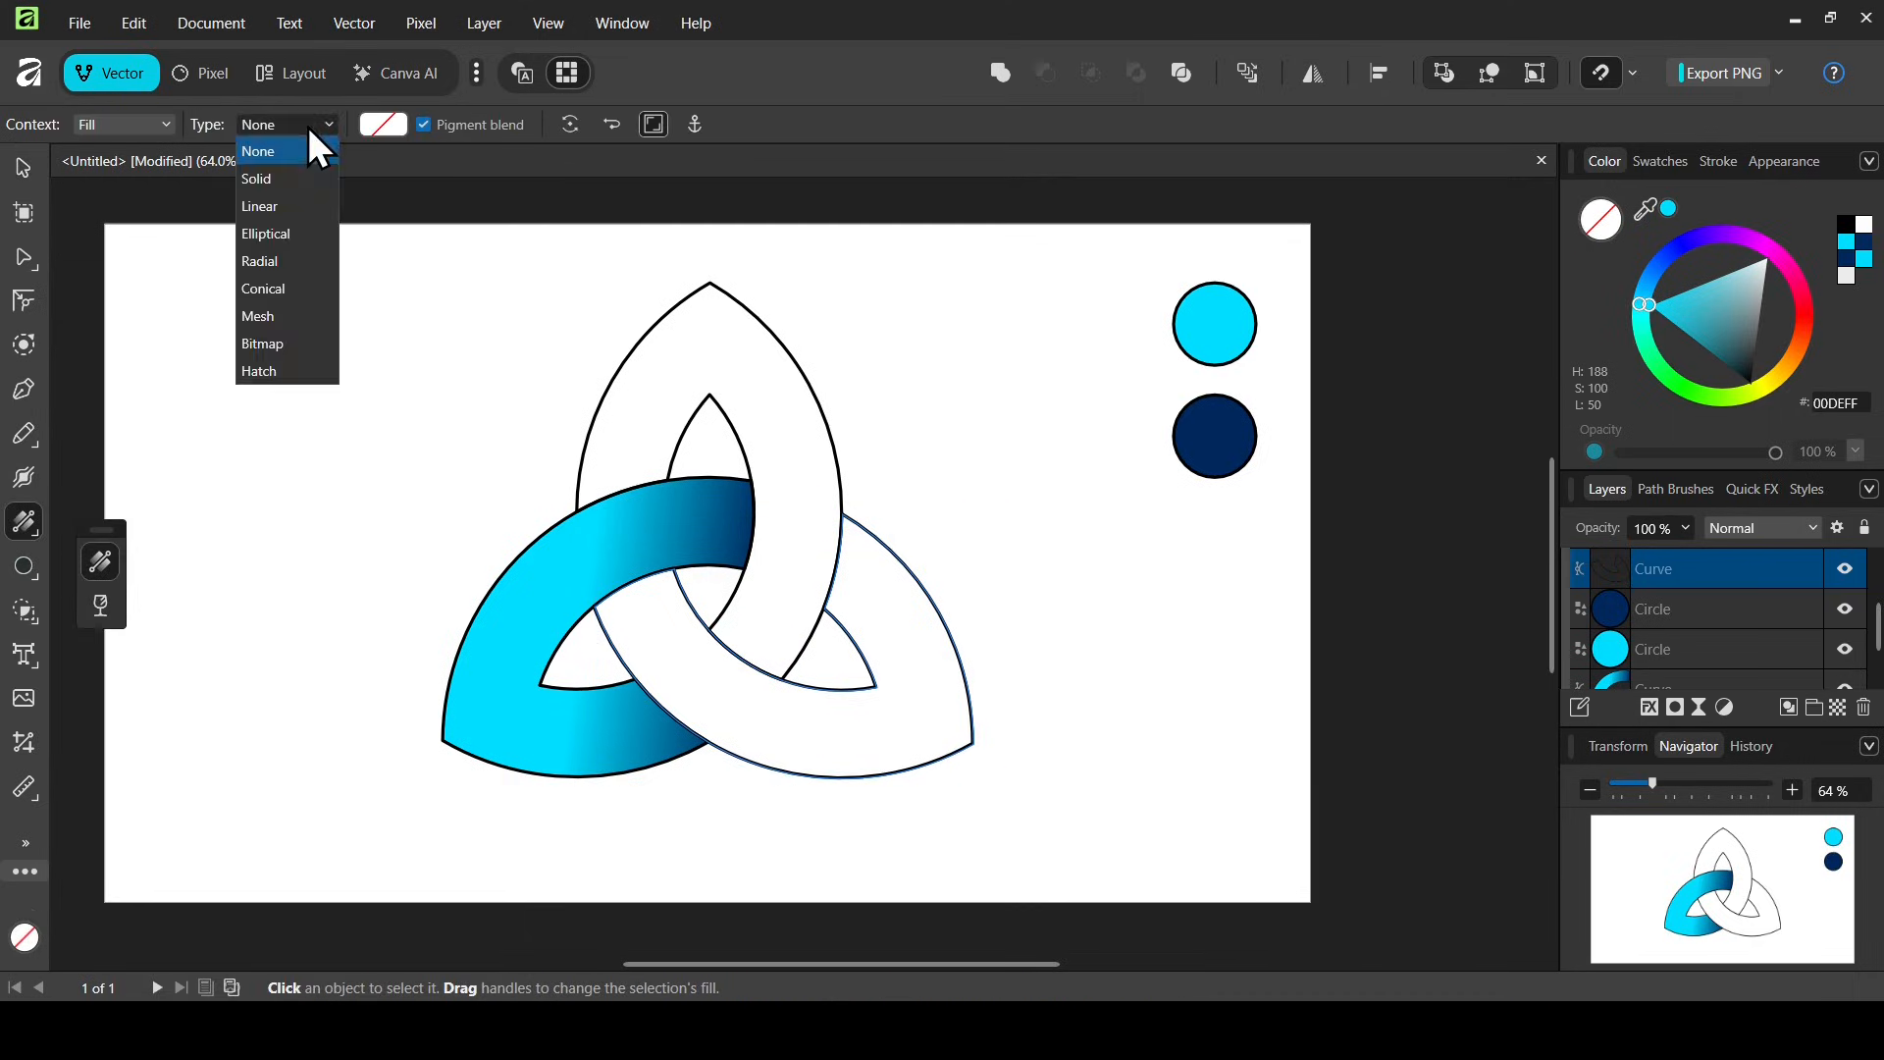
pyautogui.click(292, 209)
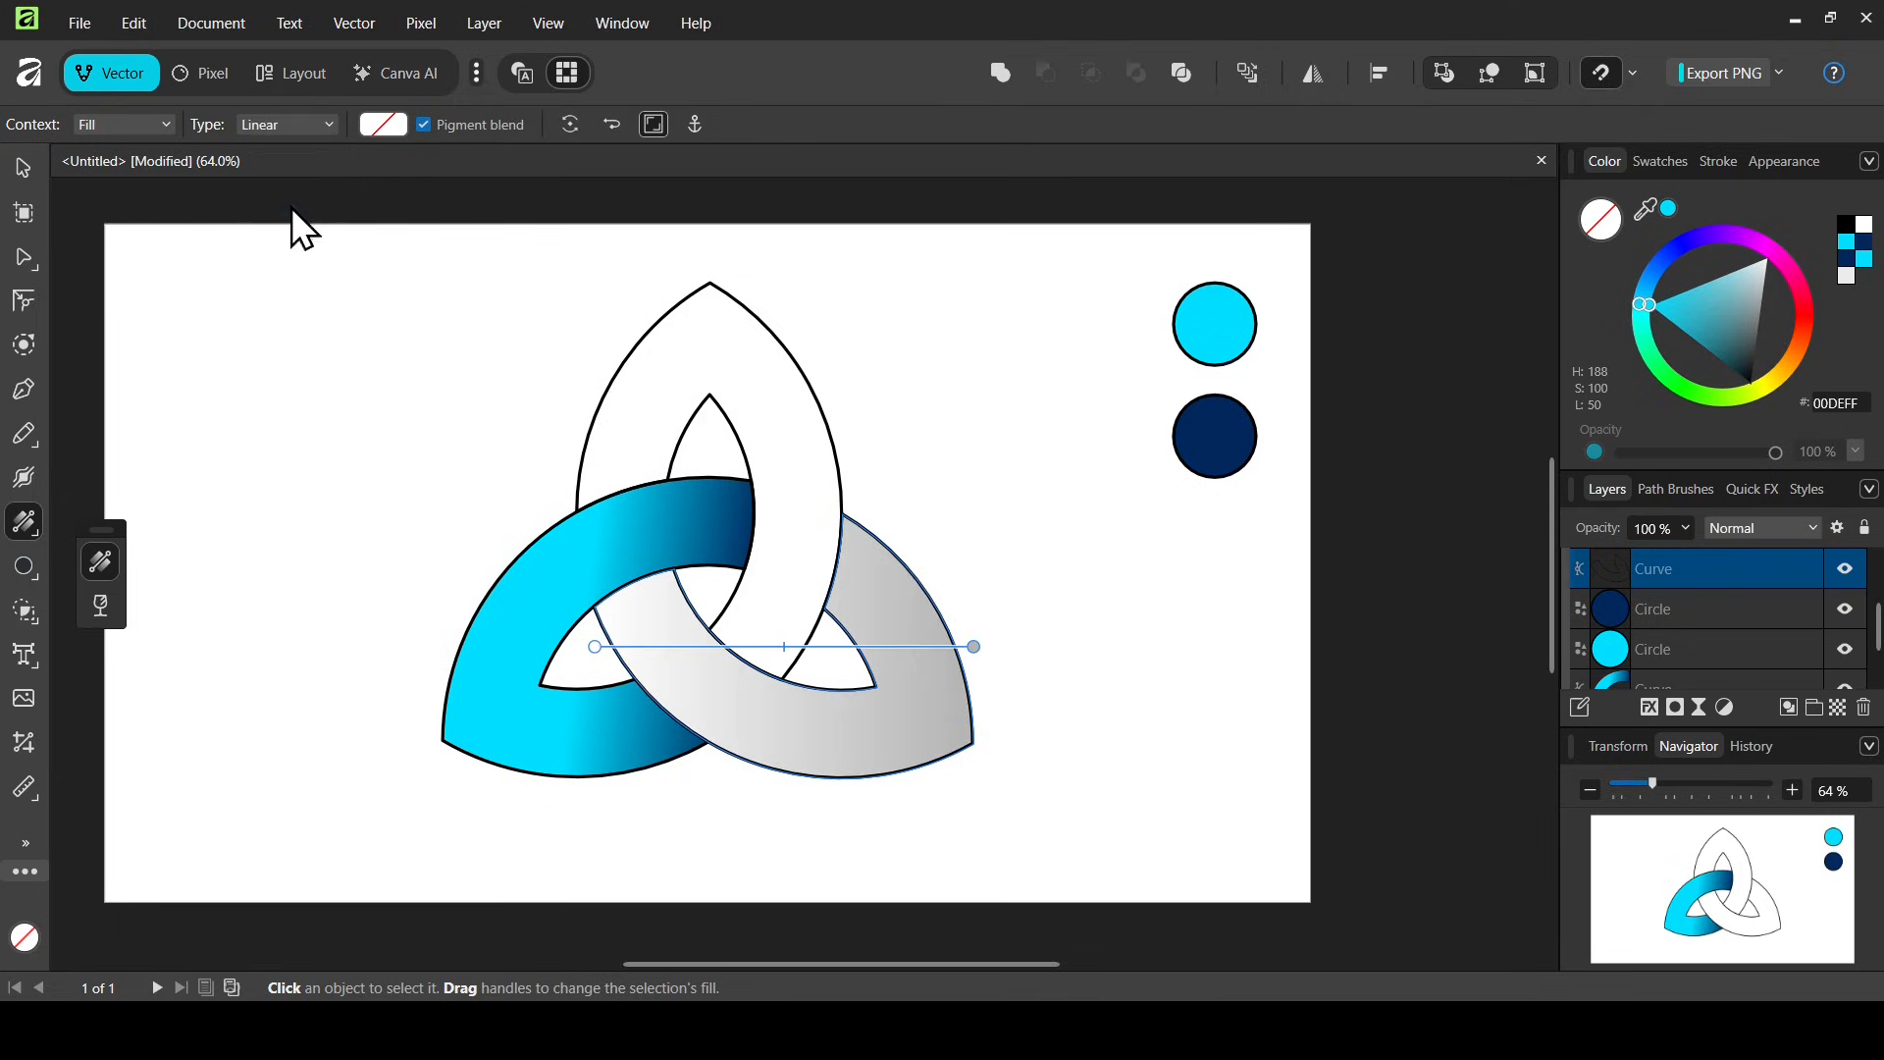
pyautogui.click(974, 647)
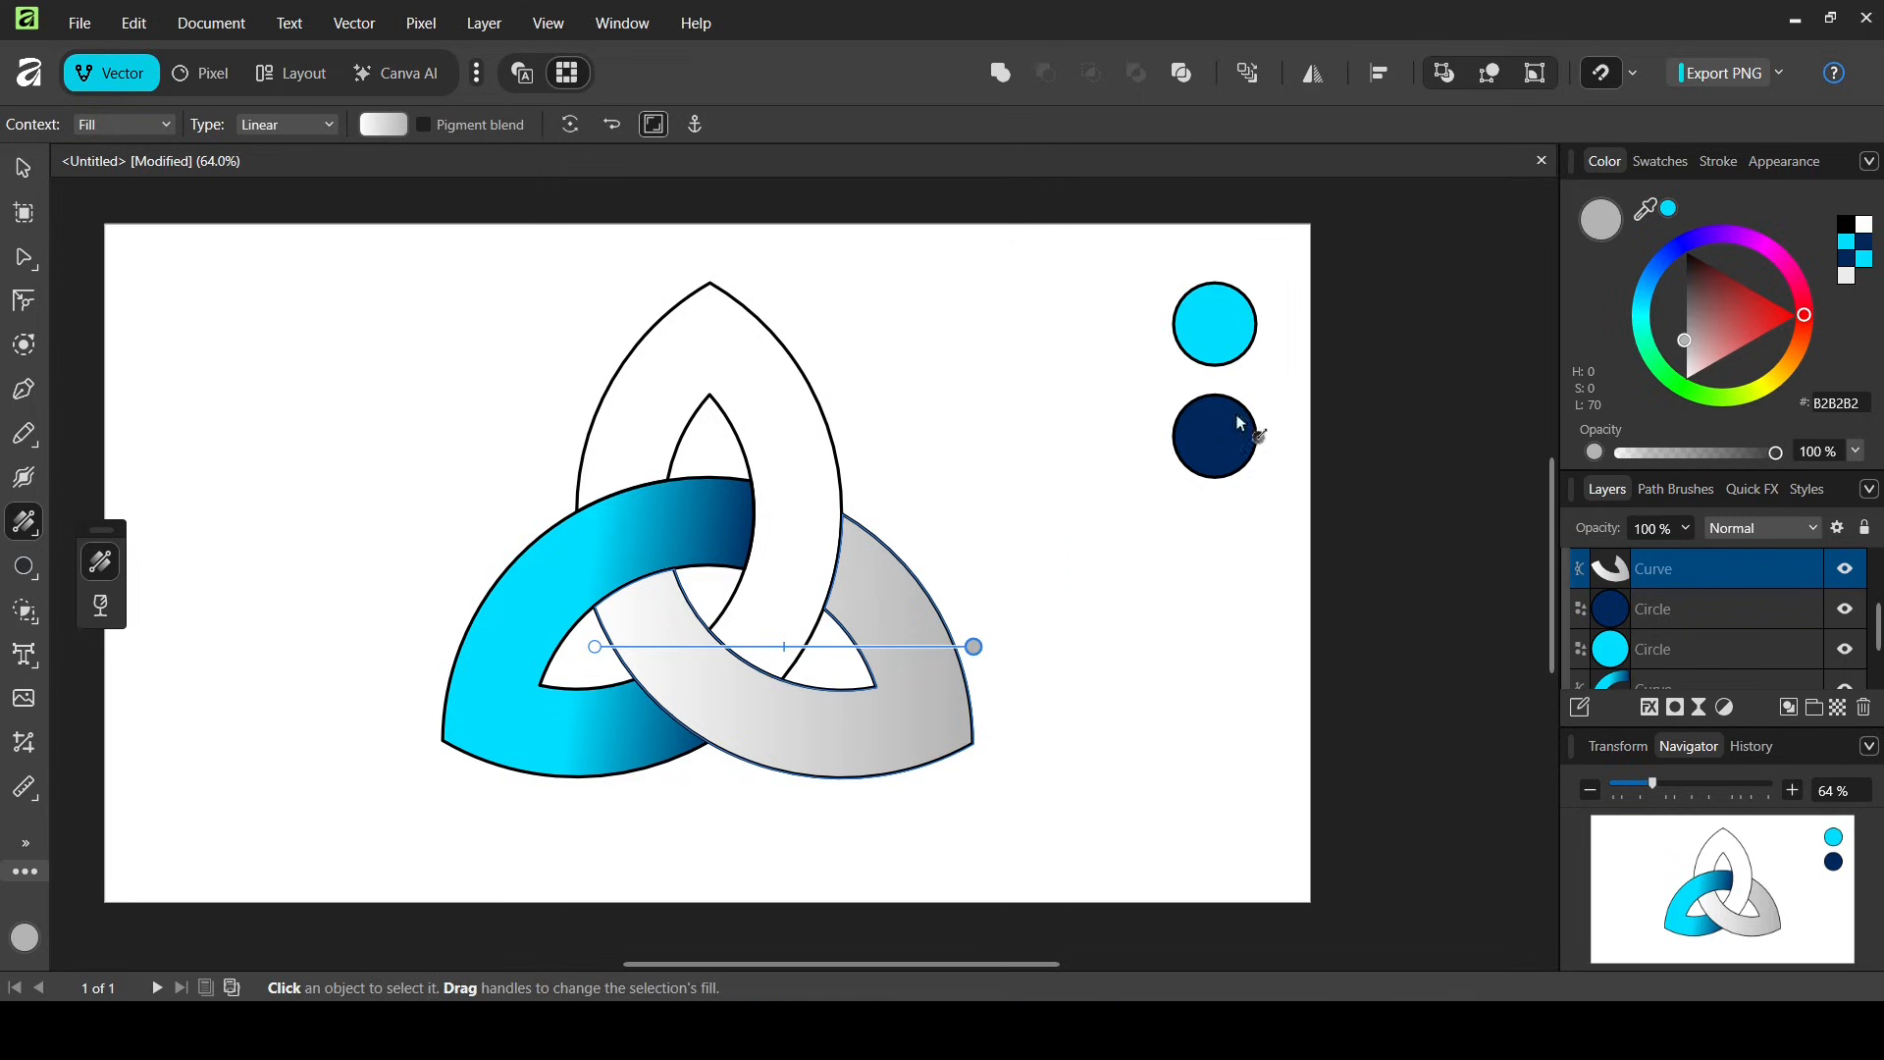
pyautogui.keyDown('alt'); pyautogui.click(1223, 450); pyautogui.keyUp('alt')
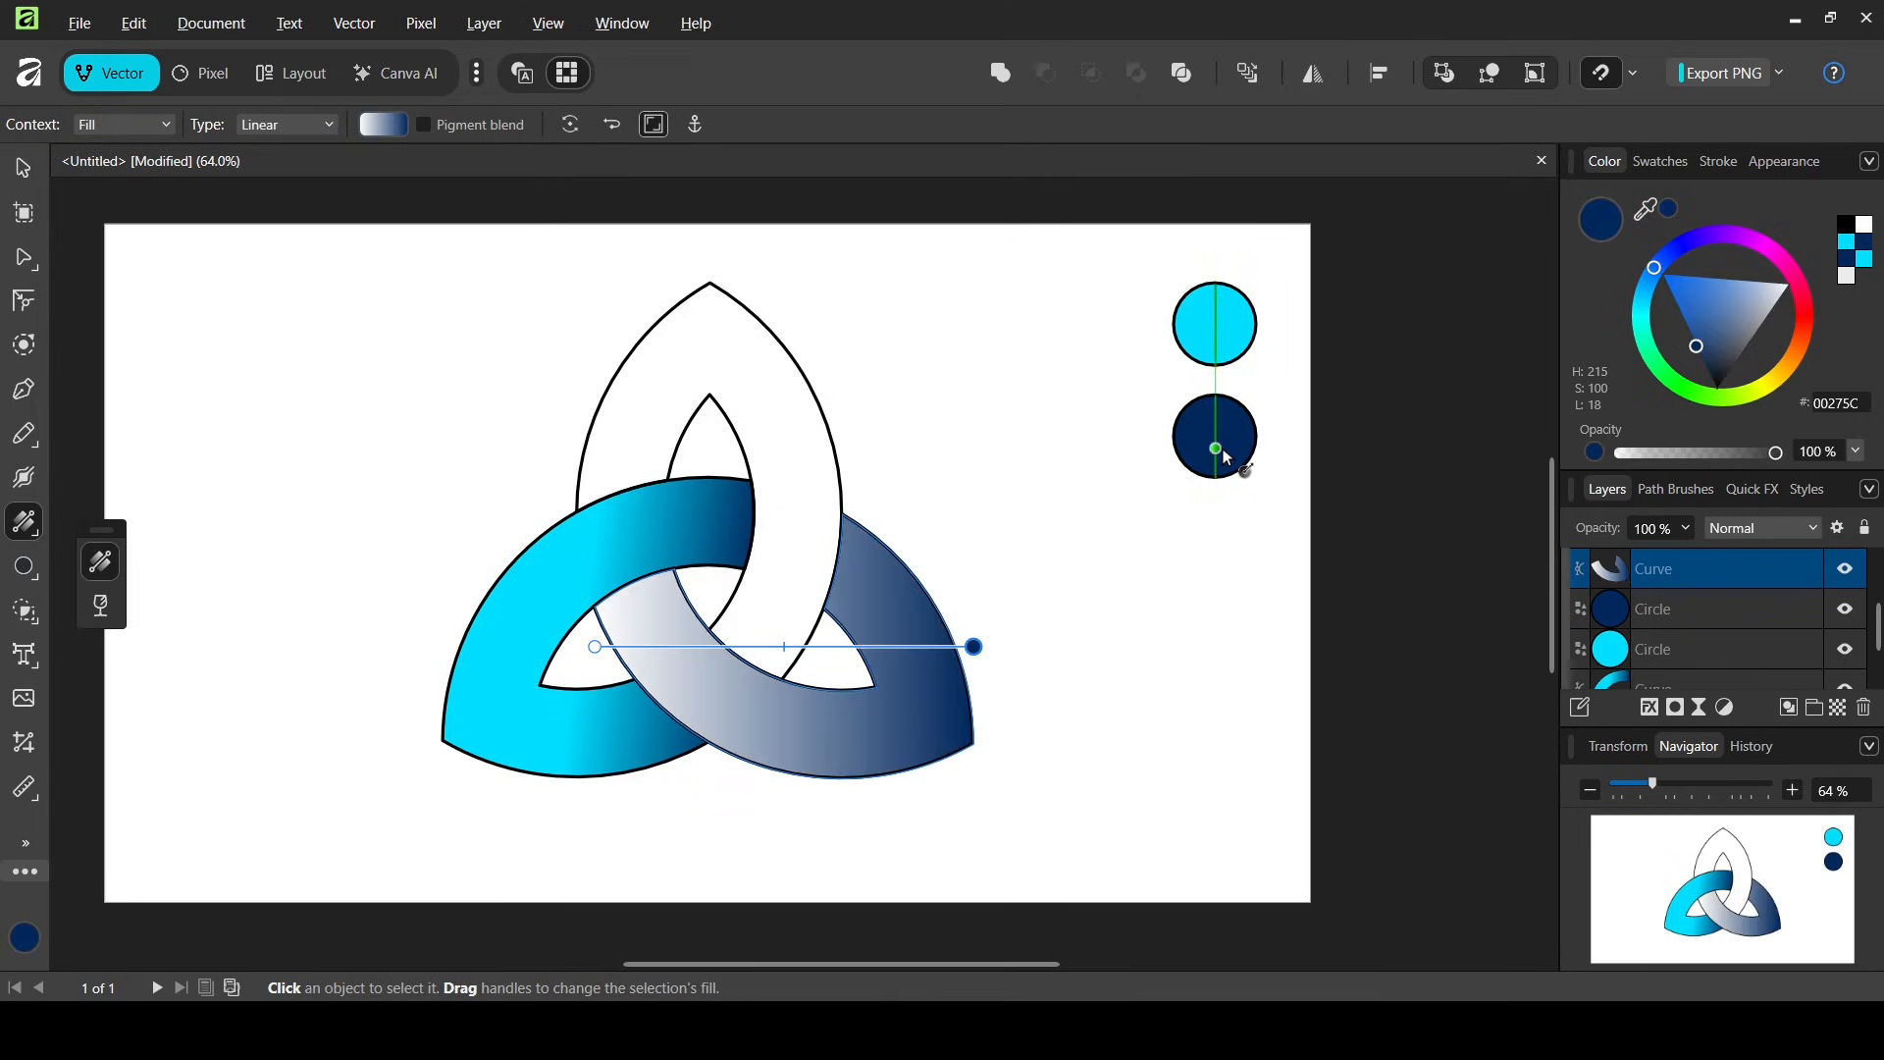
pyautogui.click(596, 647)
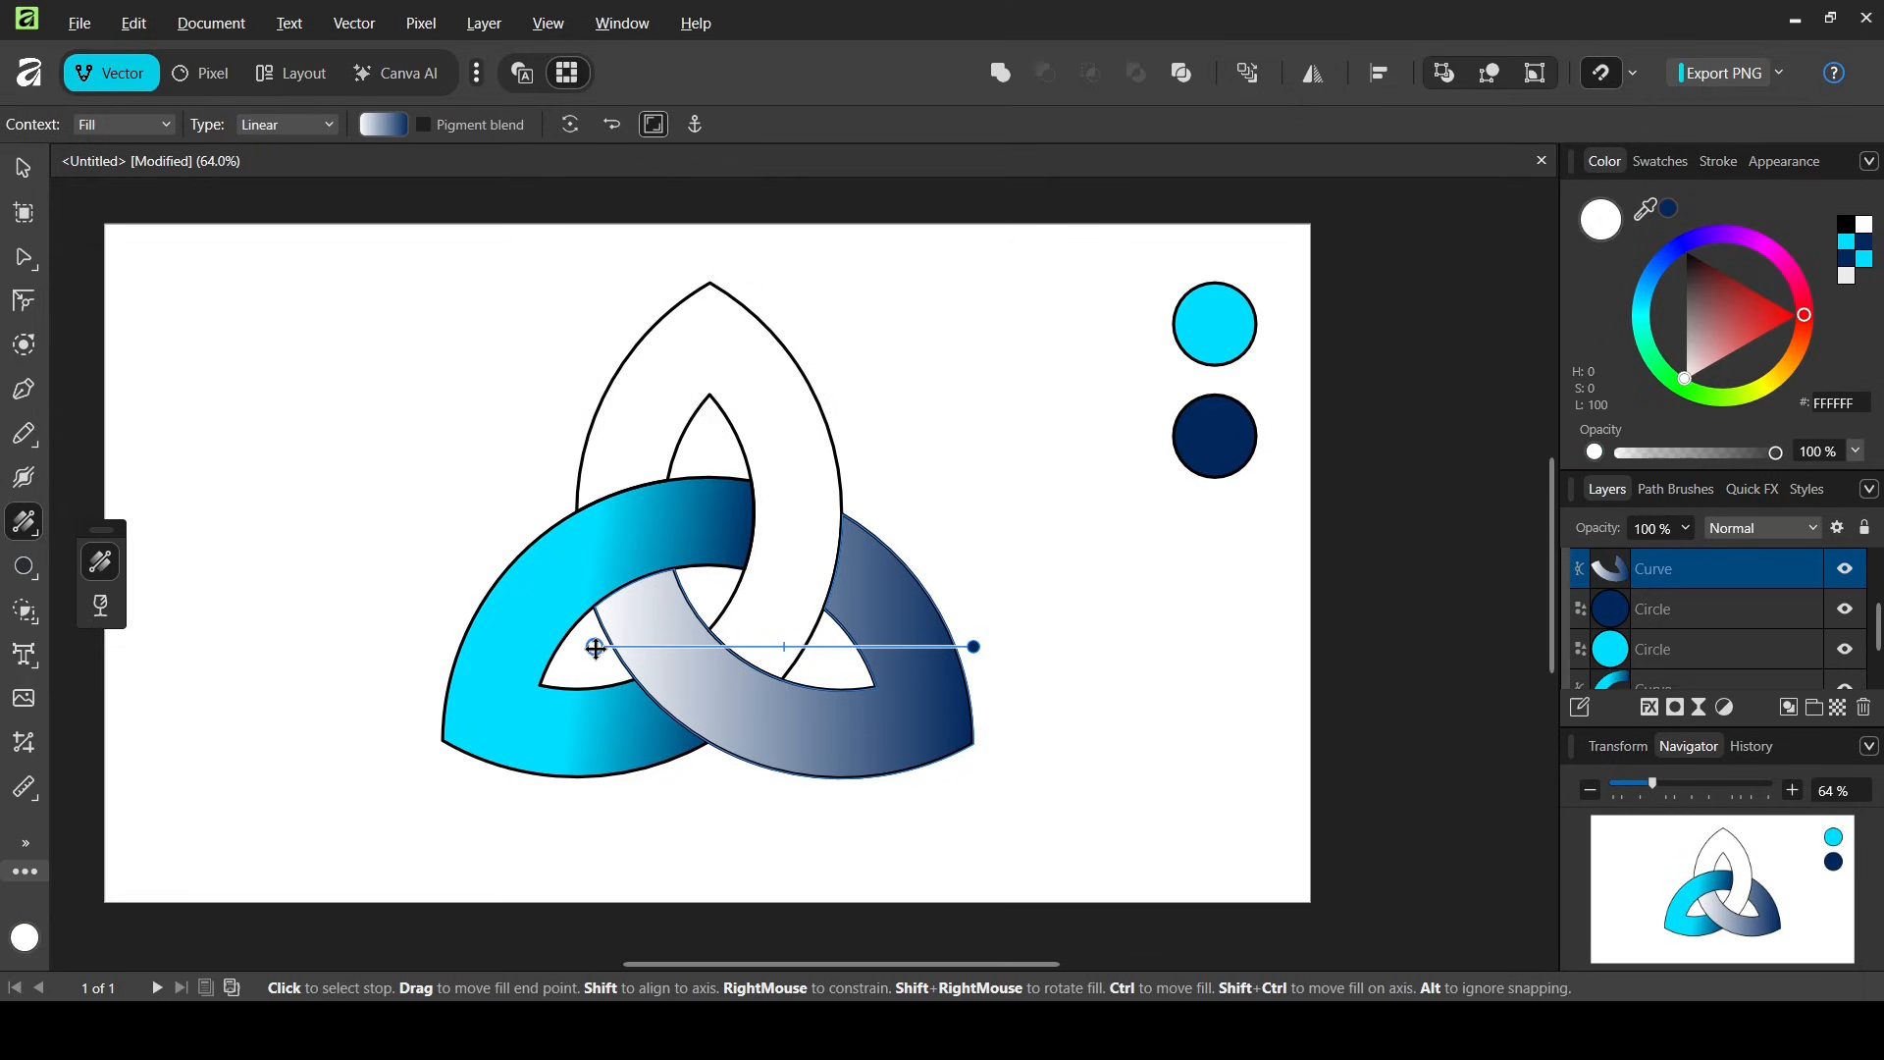
pyautogui.click(1230, 341)
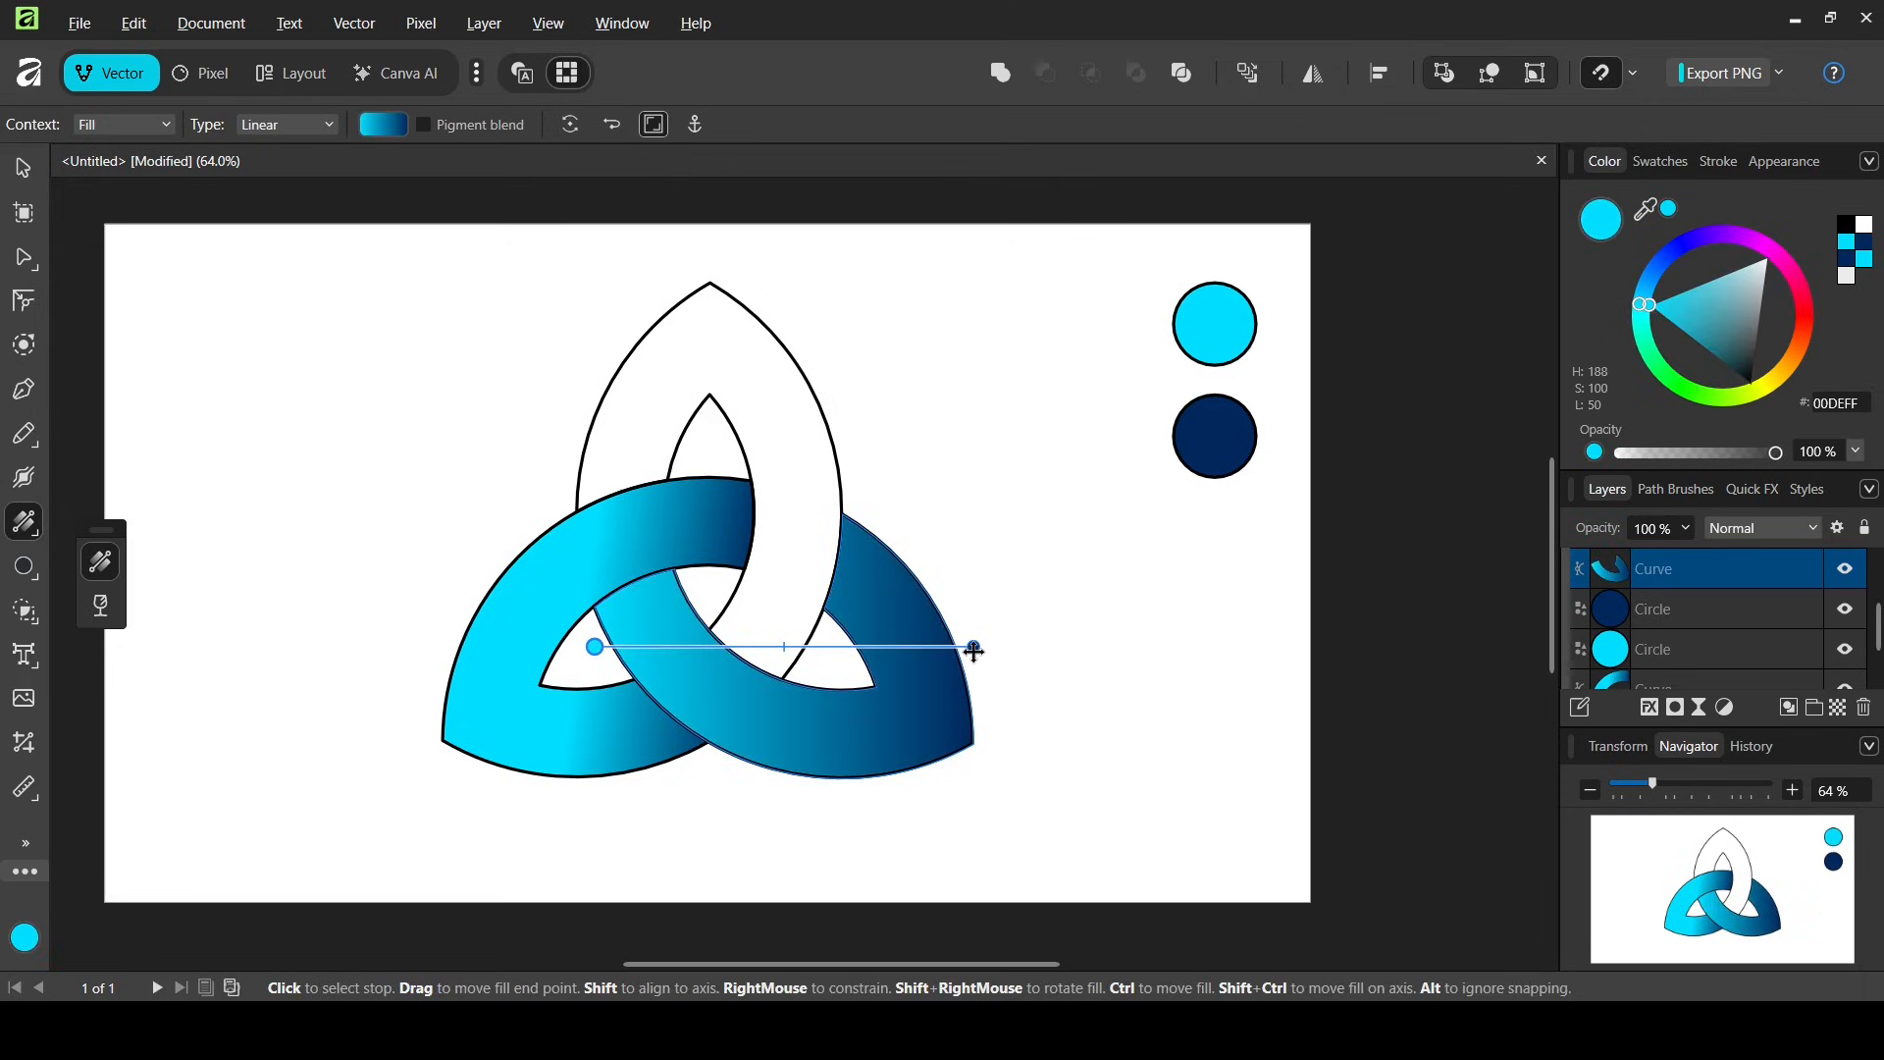
# - Angle the lower-right band's gradient from cyan at the right opening's outer corner to dark blue up on the top band's right side
pyautogui.moveTo(975, 648); pyautogui.dragTo(802, 517)
pyautogui.moveTo(908, 730); pyautogui.dragTo(876, 687)
pyautogui.moveTo(802, 515); pyautogui.dragTo(809, 530)
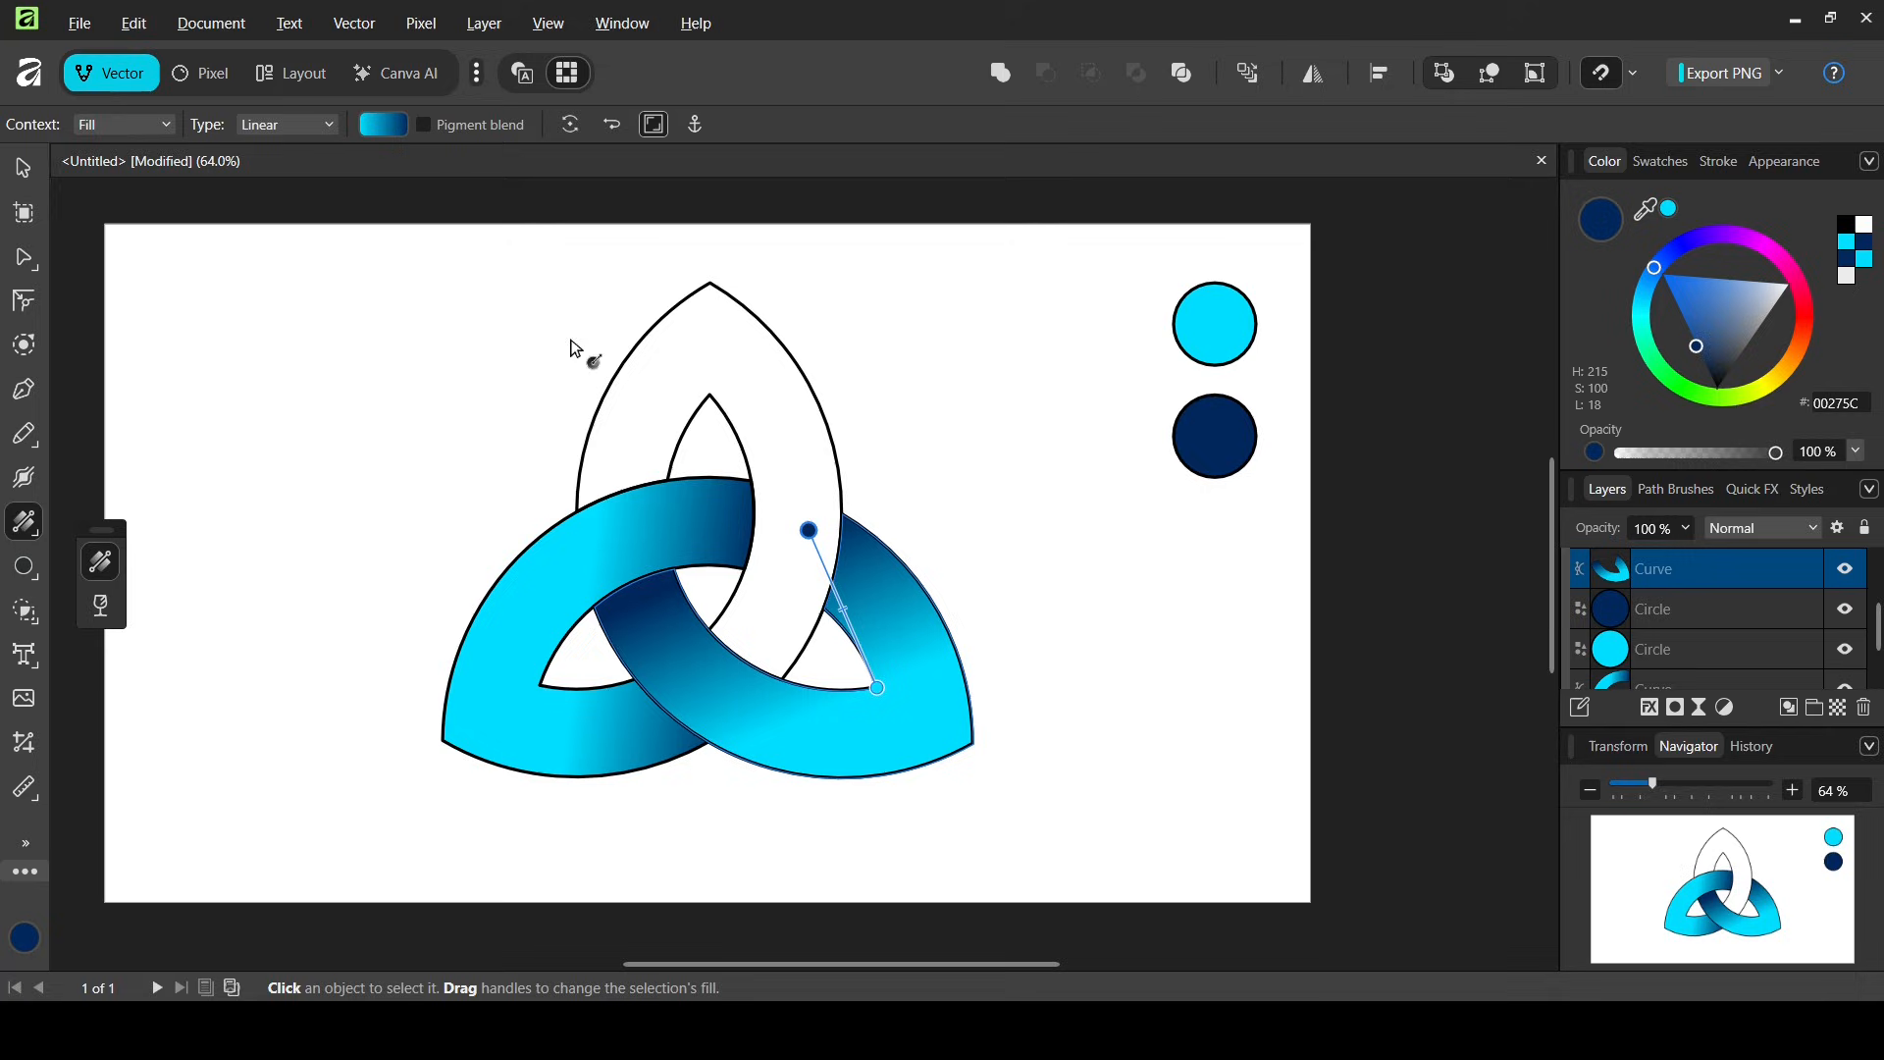
# - Give the top band a linear gradient fill, sampling cyan 00DEFF for its start and dark blue 00275C for its end
pyautogui.click(23, 168)
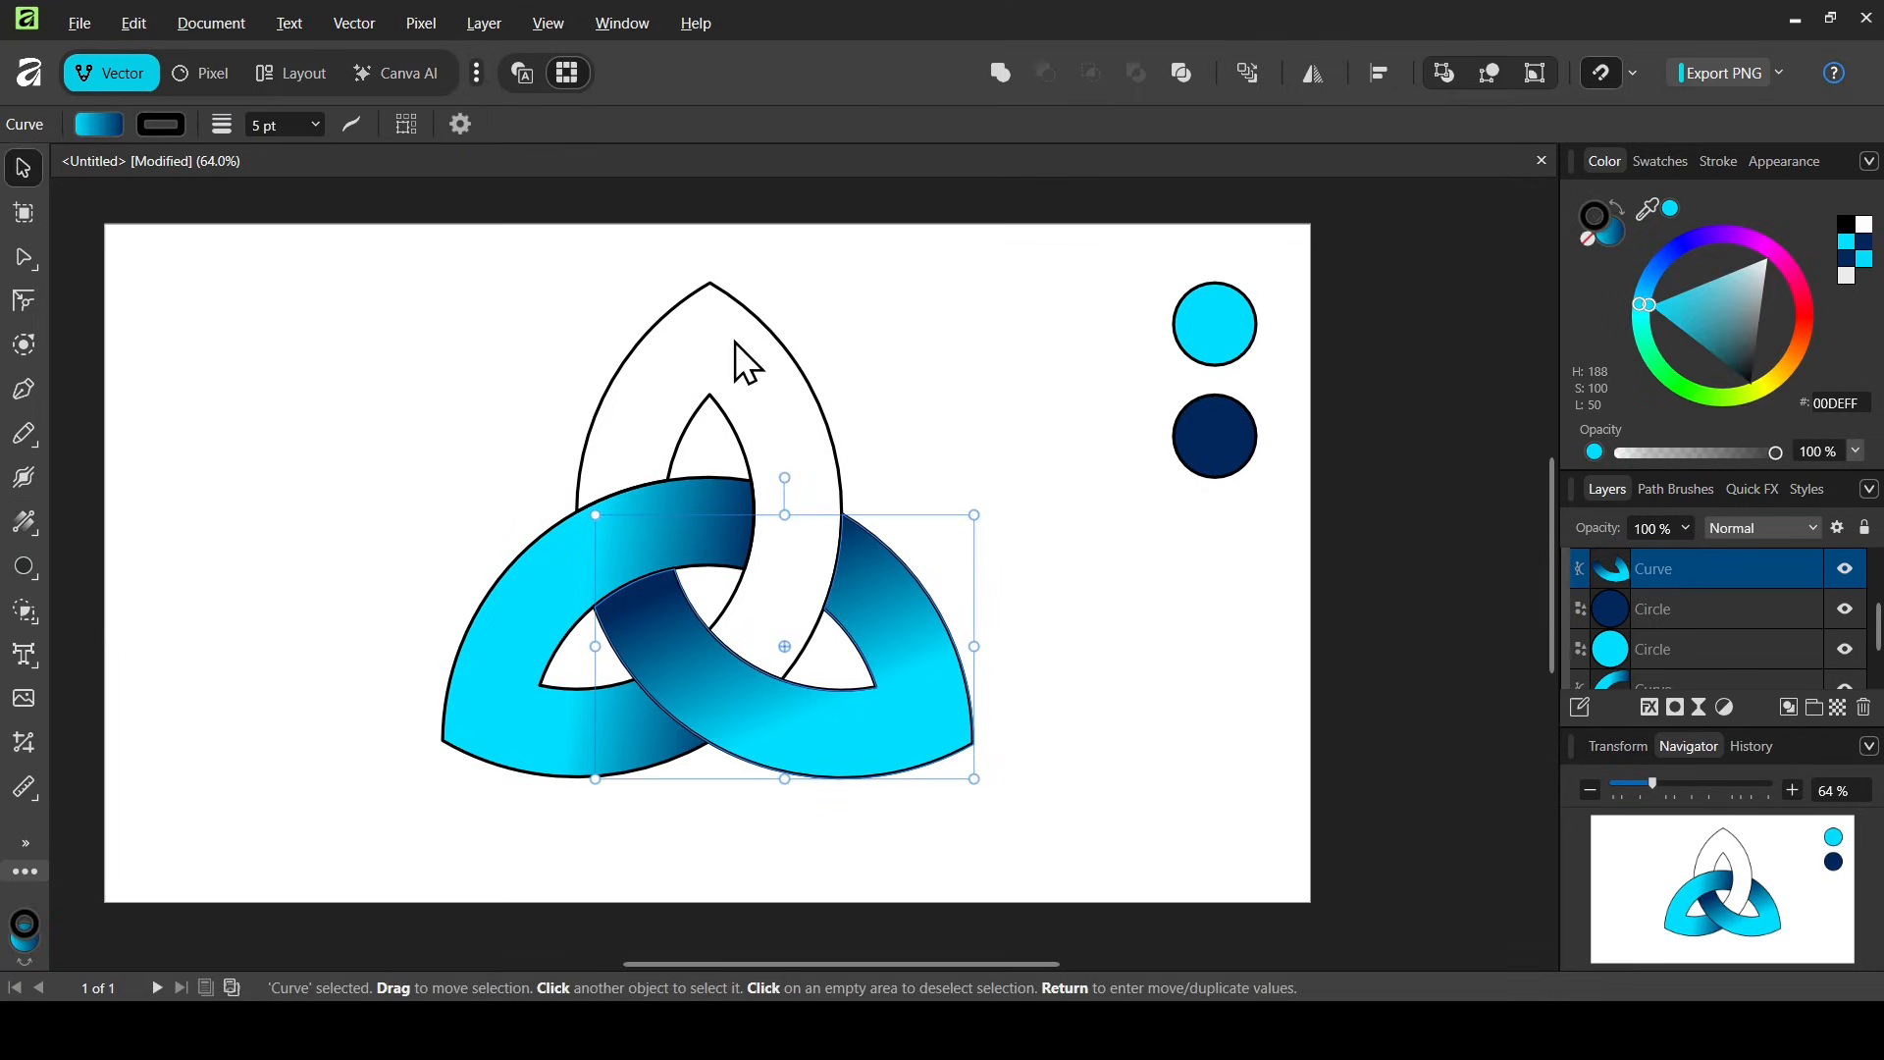
pyautogui.click(736, 342)
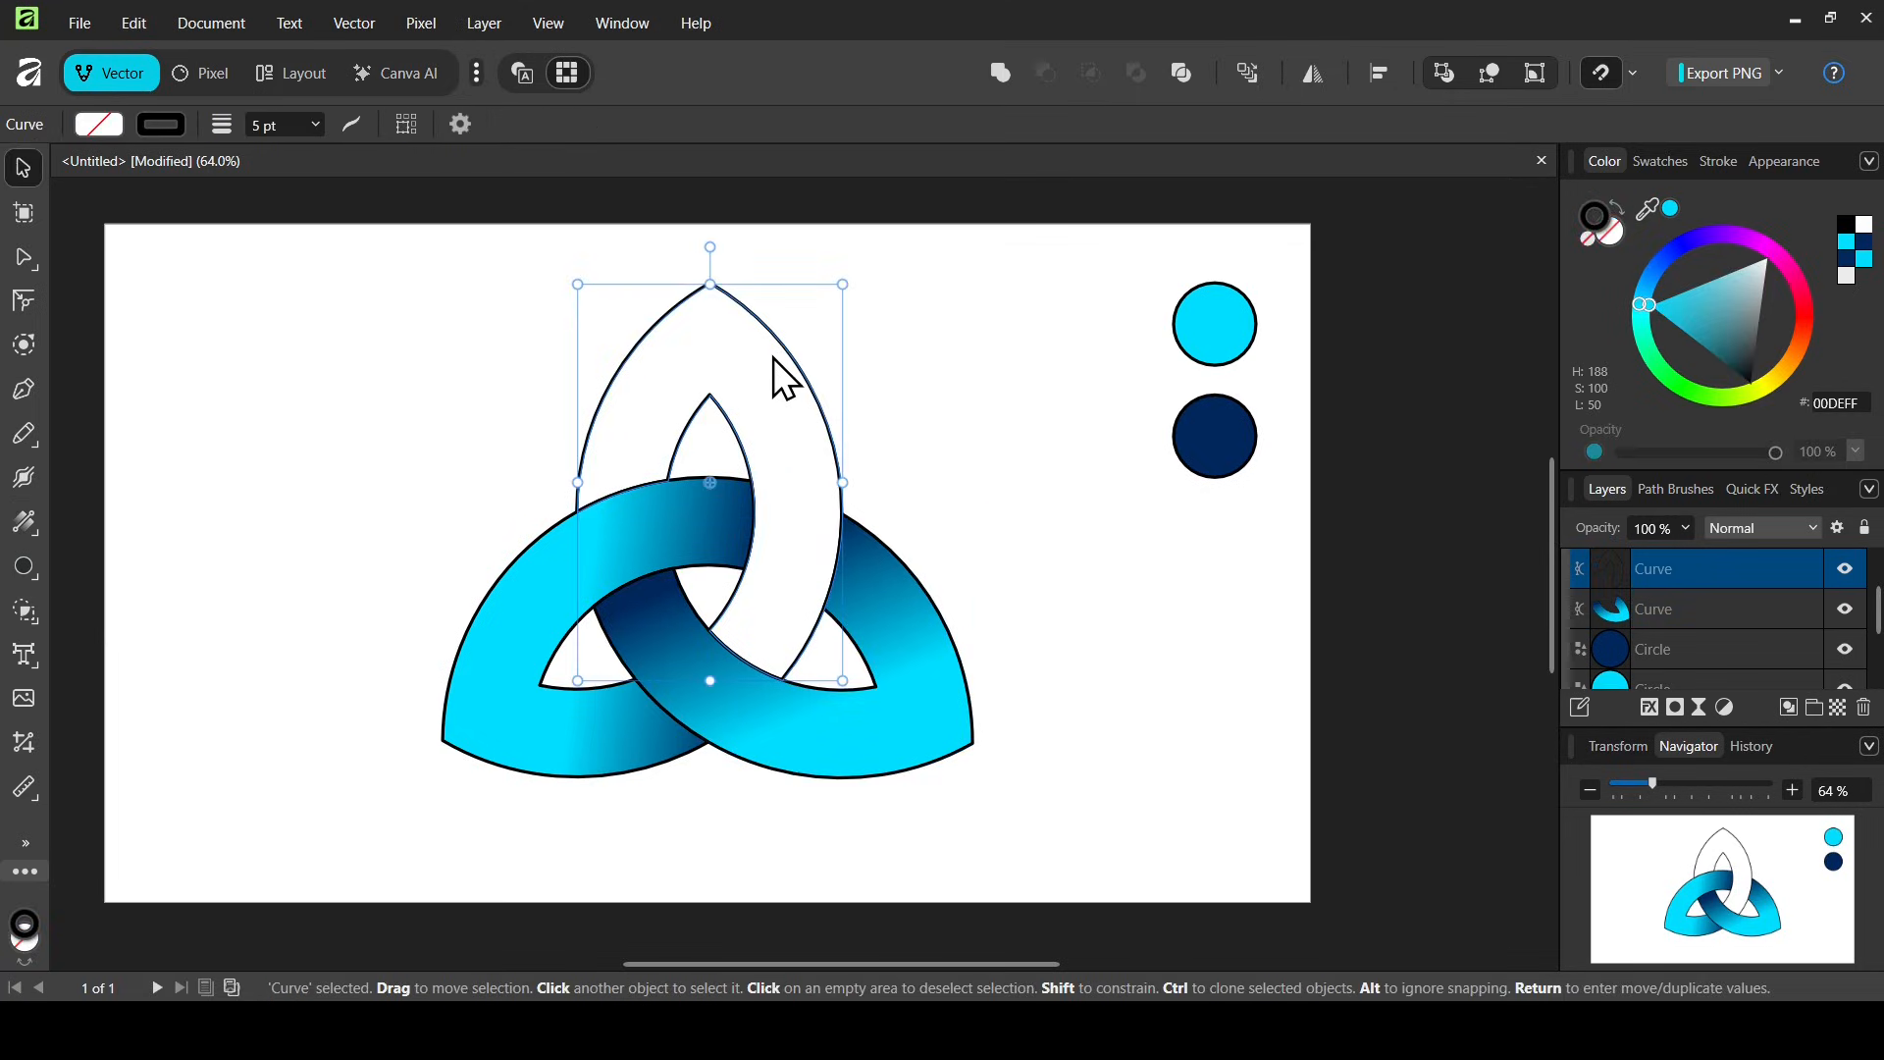
pyautogui.rightClick(33, 527)
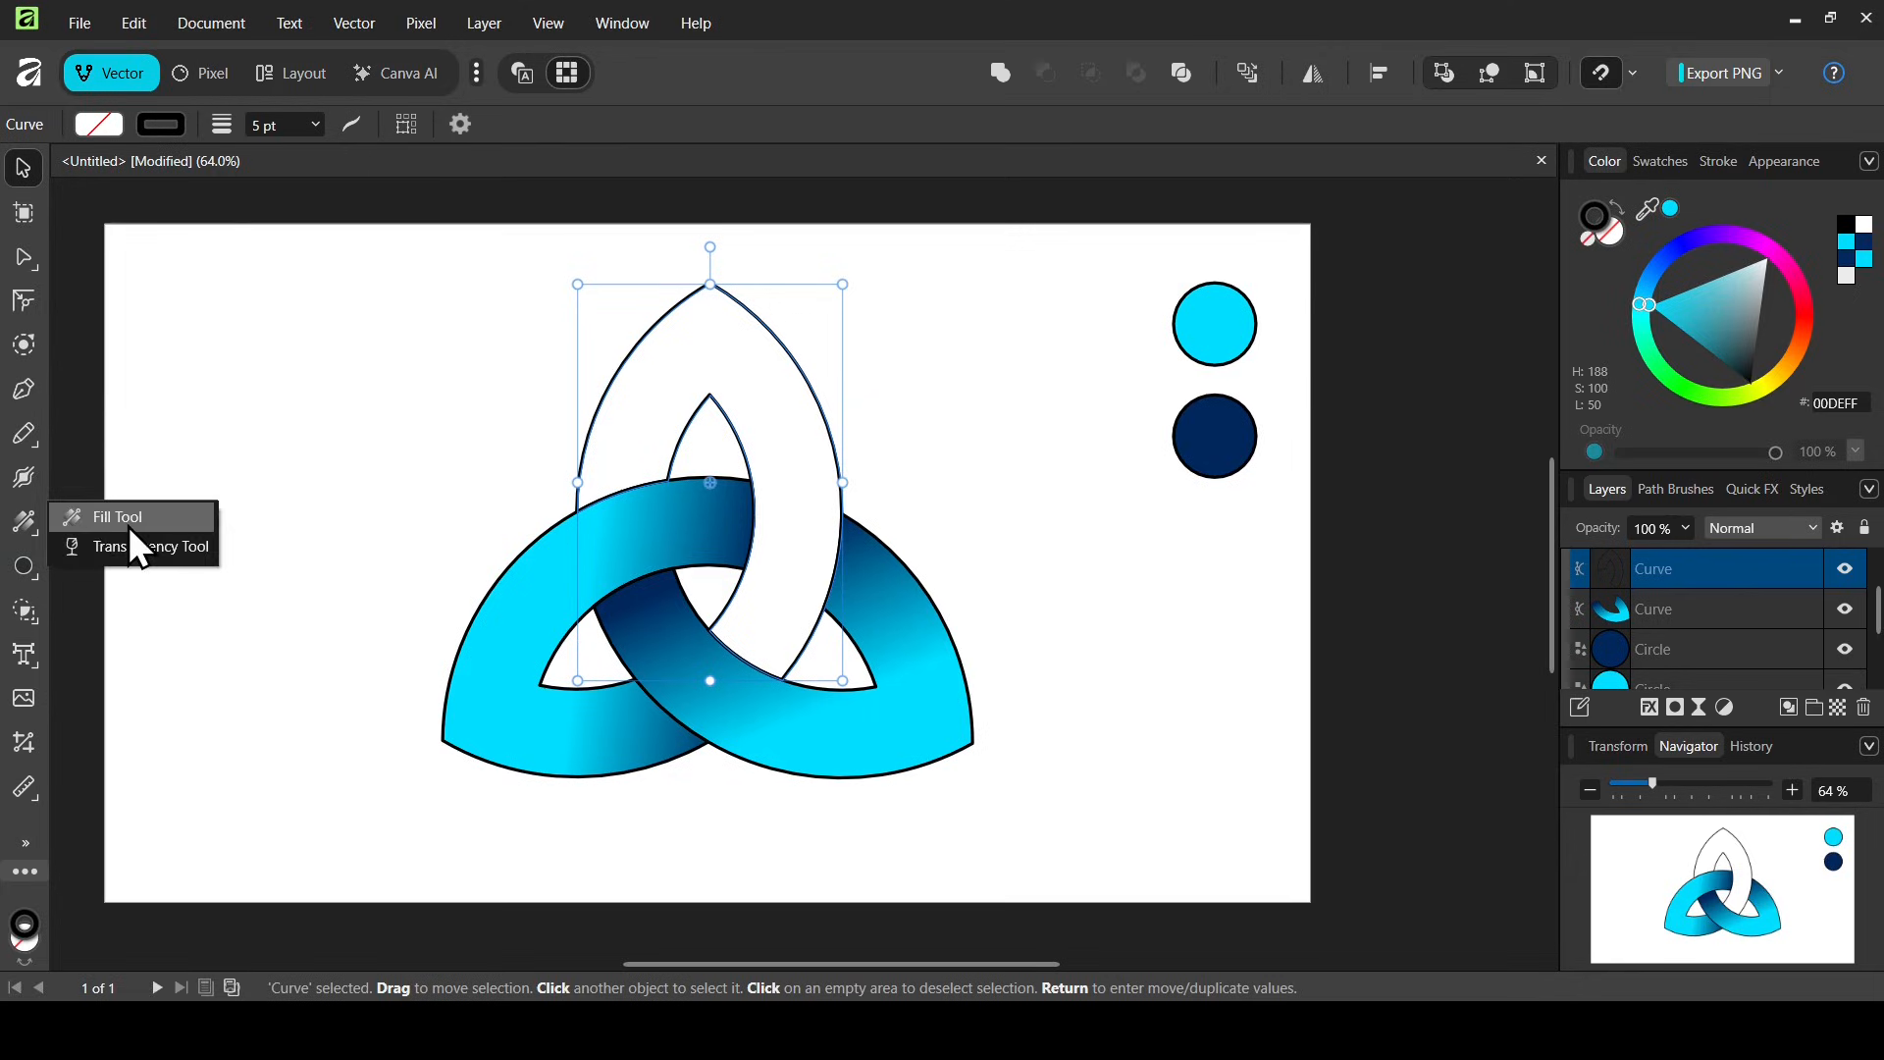
pyautogui.click(118, 512)
pyautogui.click(288, 126)
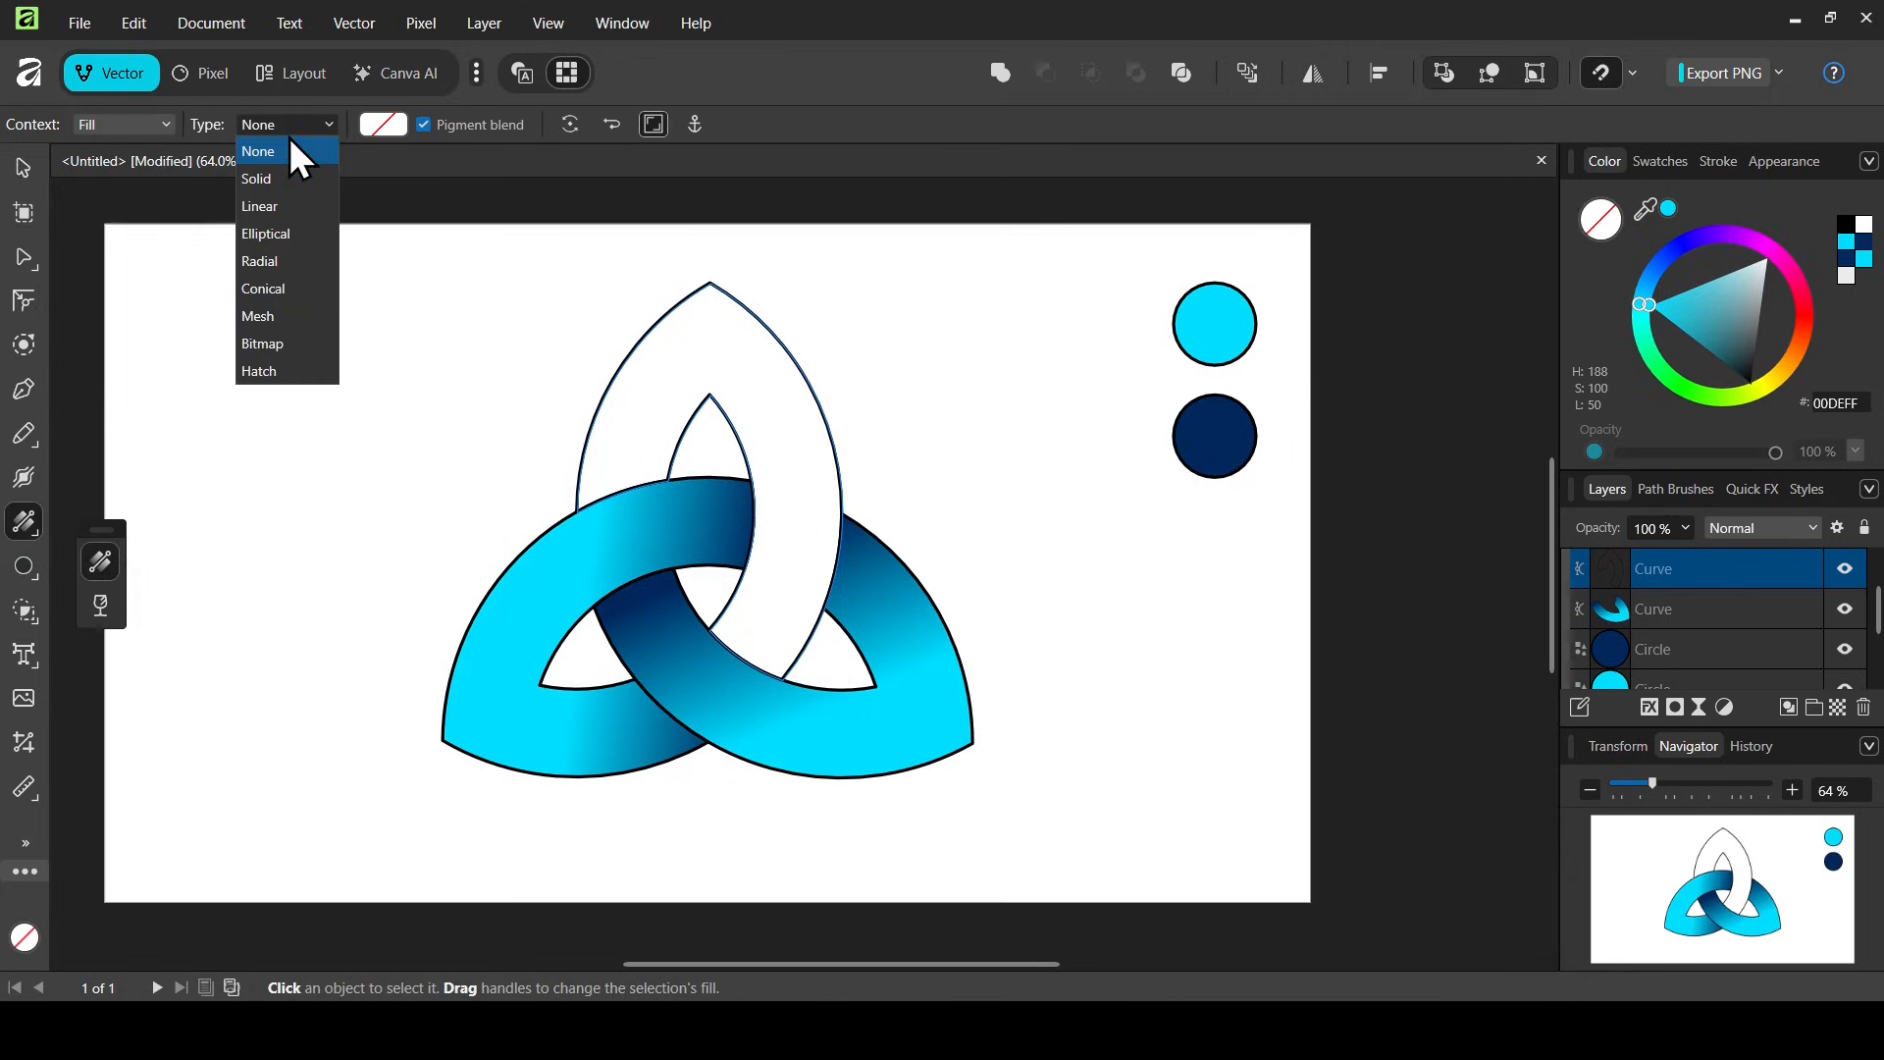
pyautogui.click(279, 207)
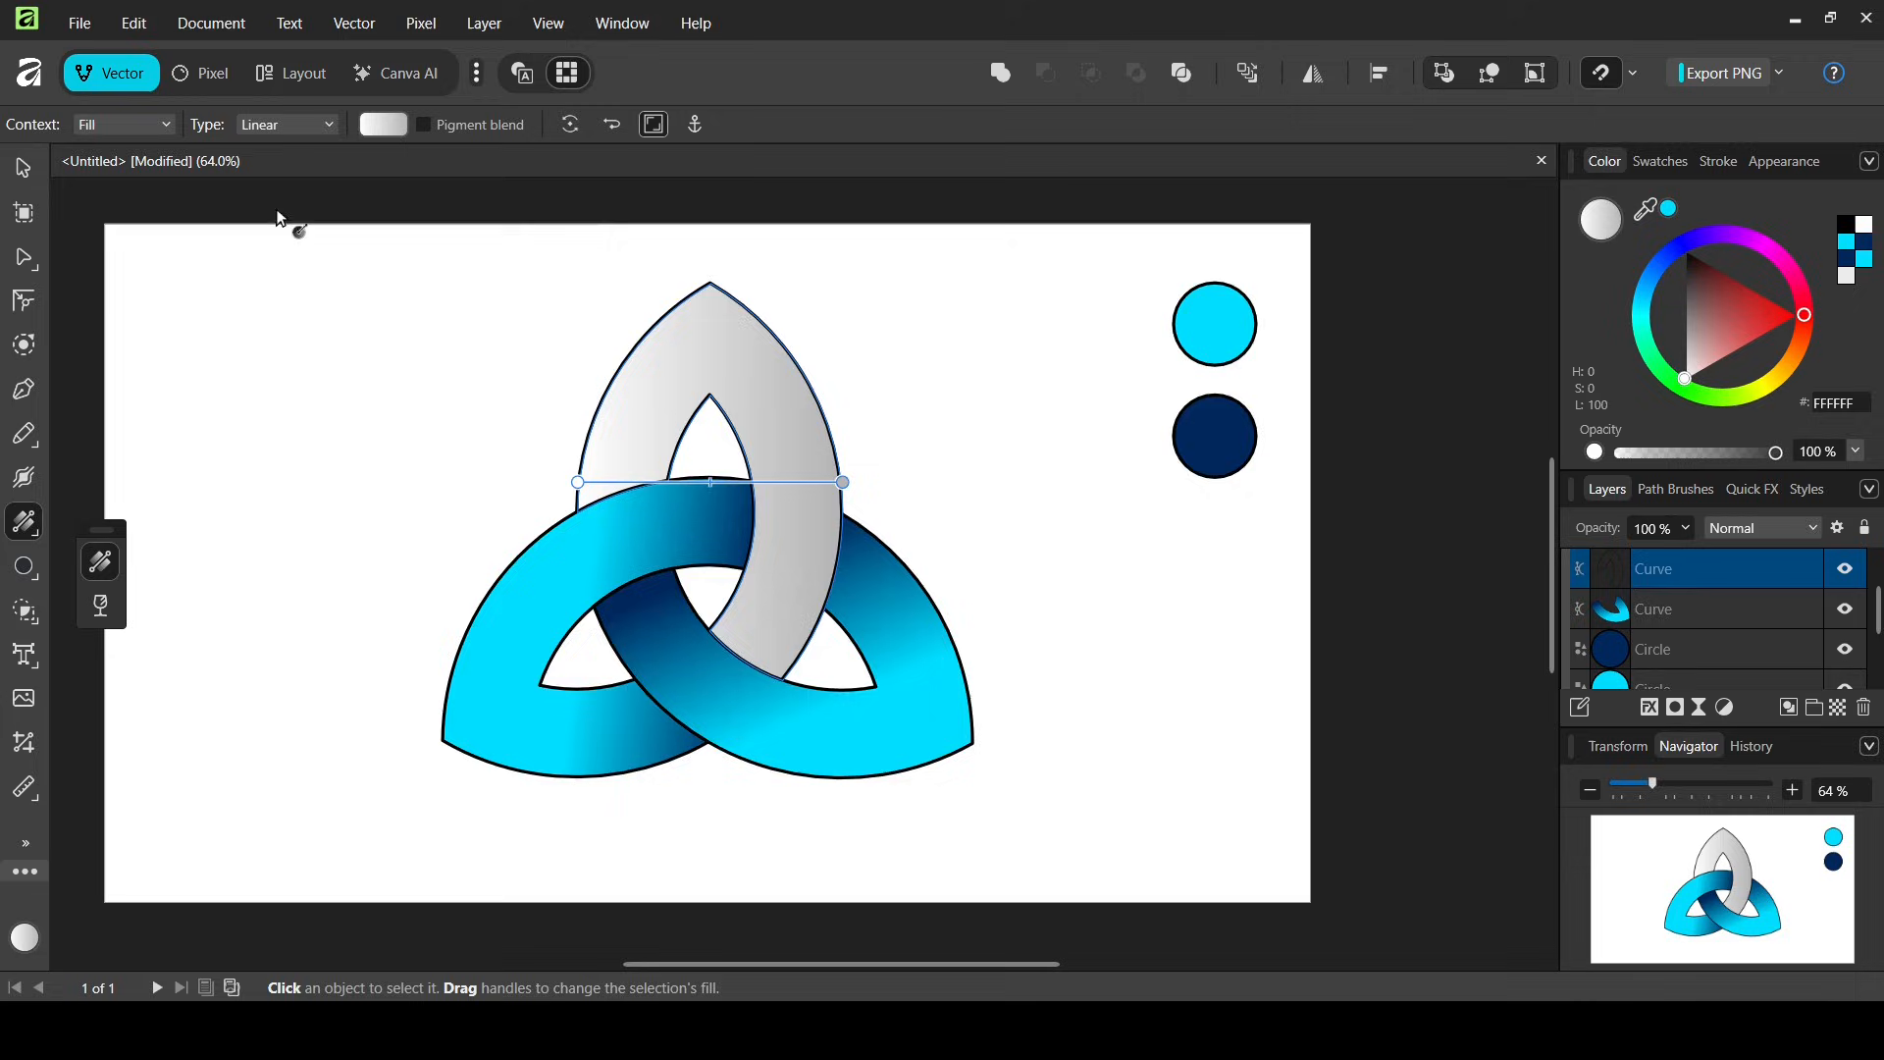
pyautogui.click(842, 484)
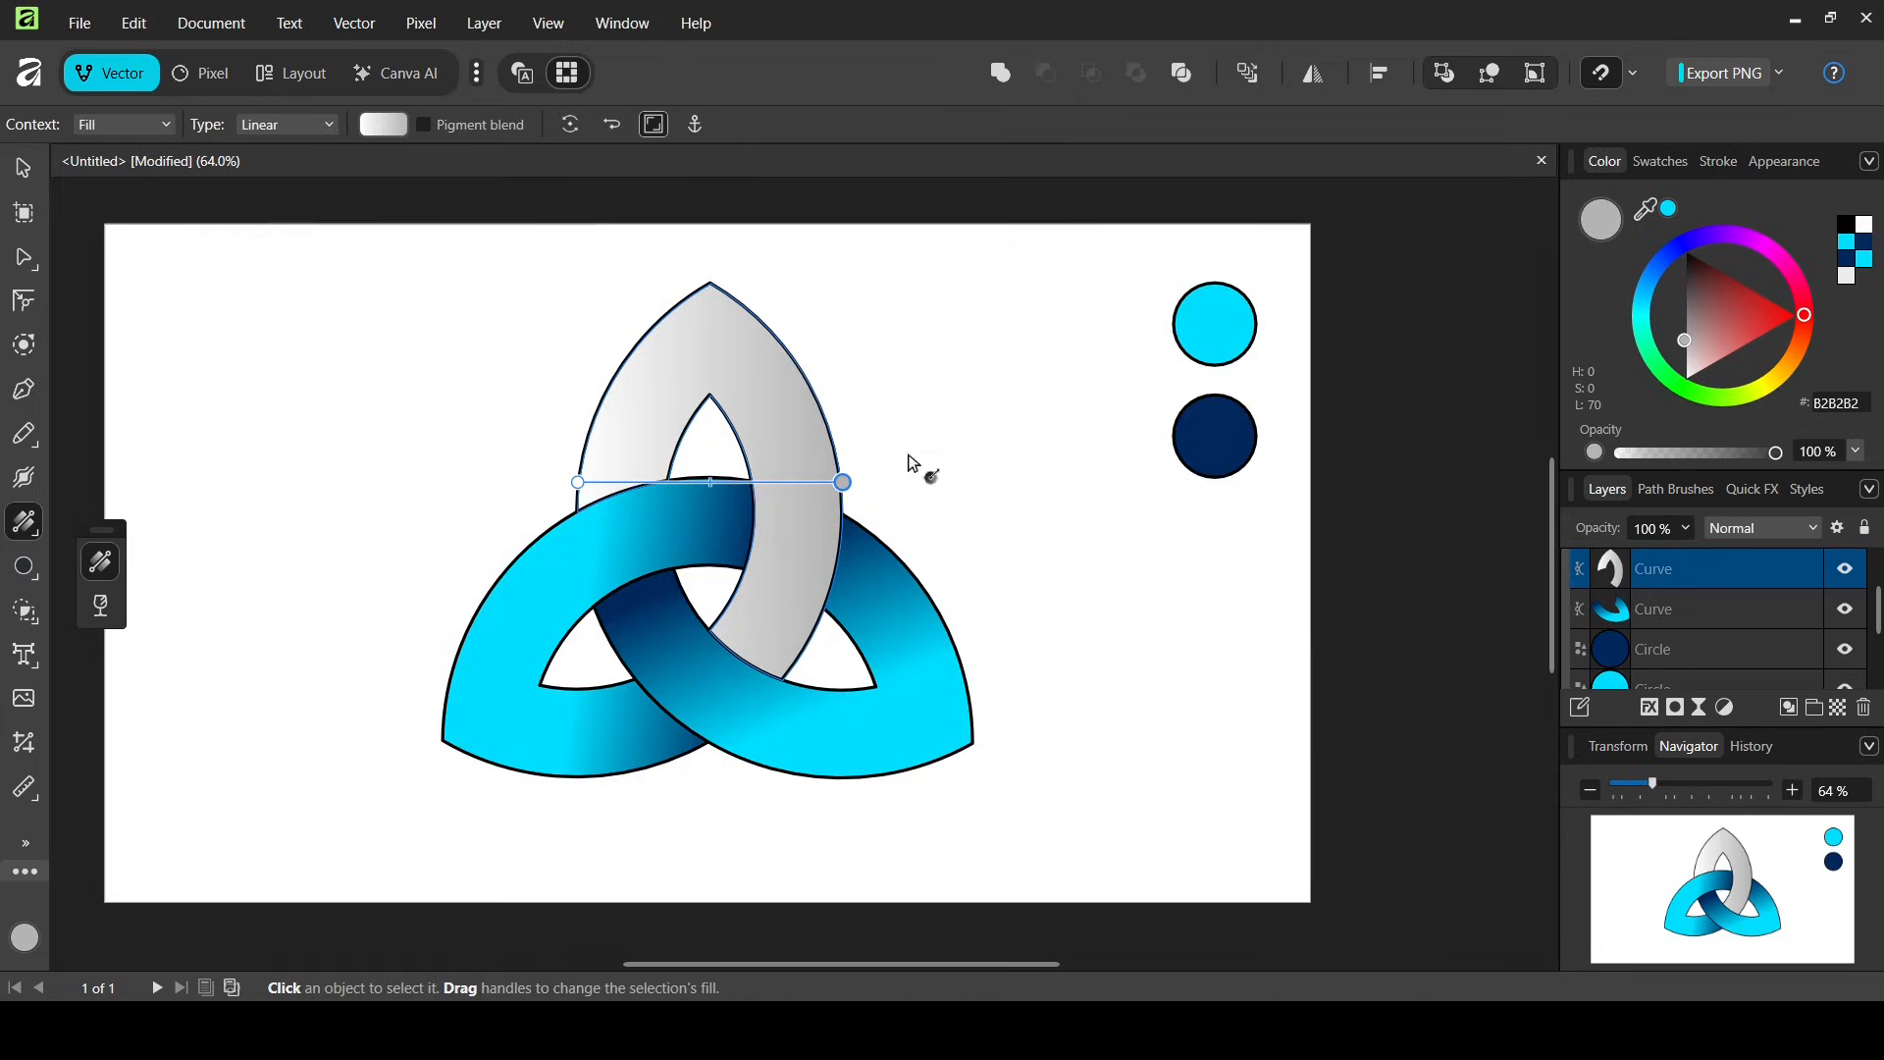
pyautogui.click(1217, 439)
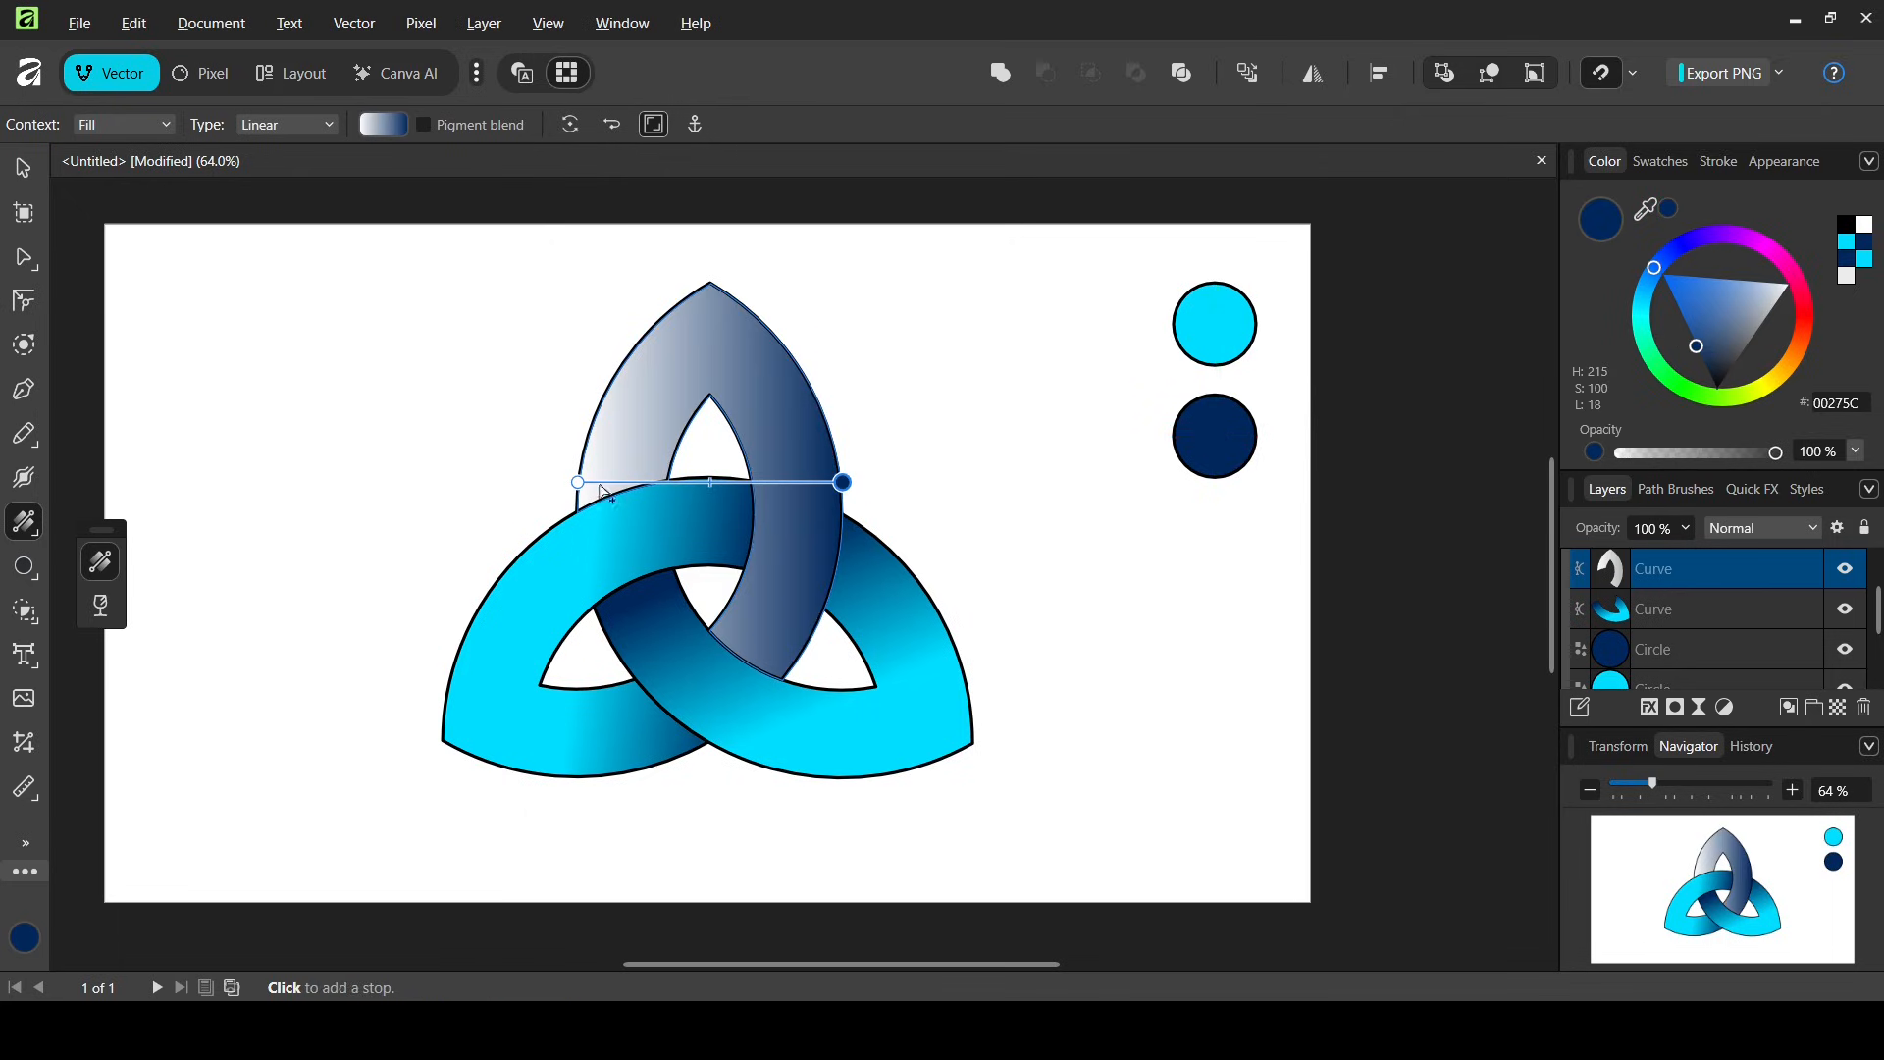
pyautogui.click(577, 484)
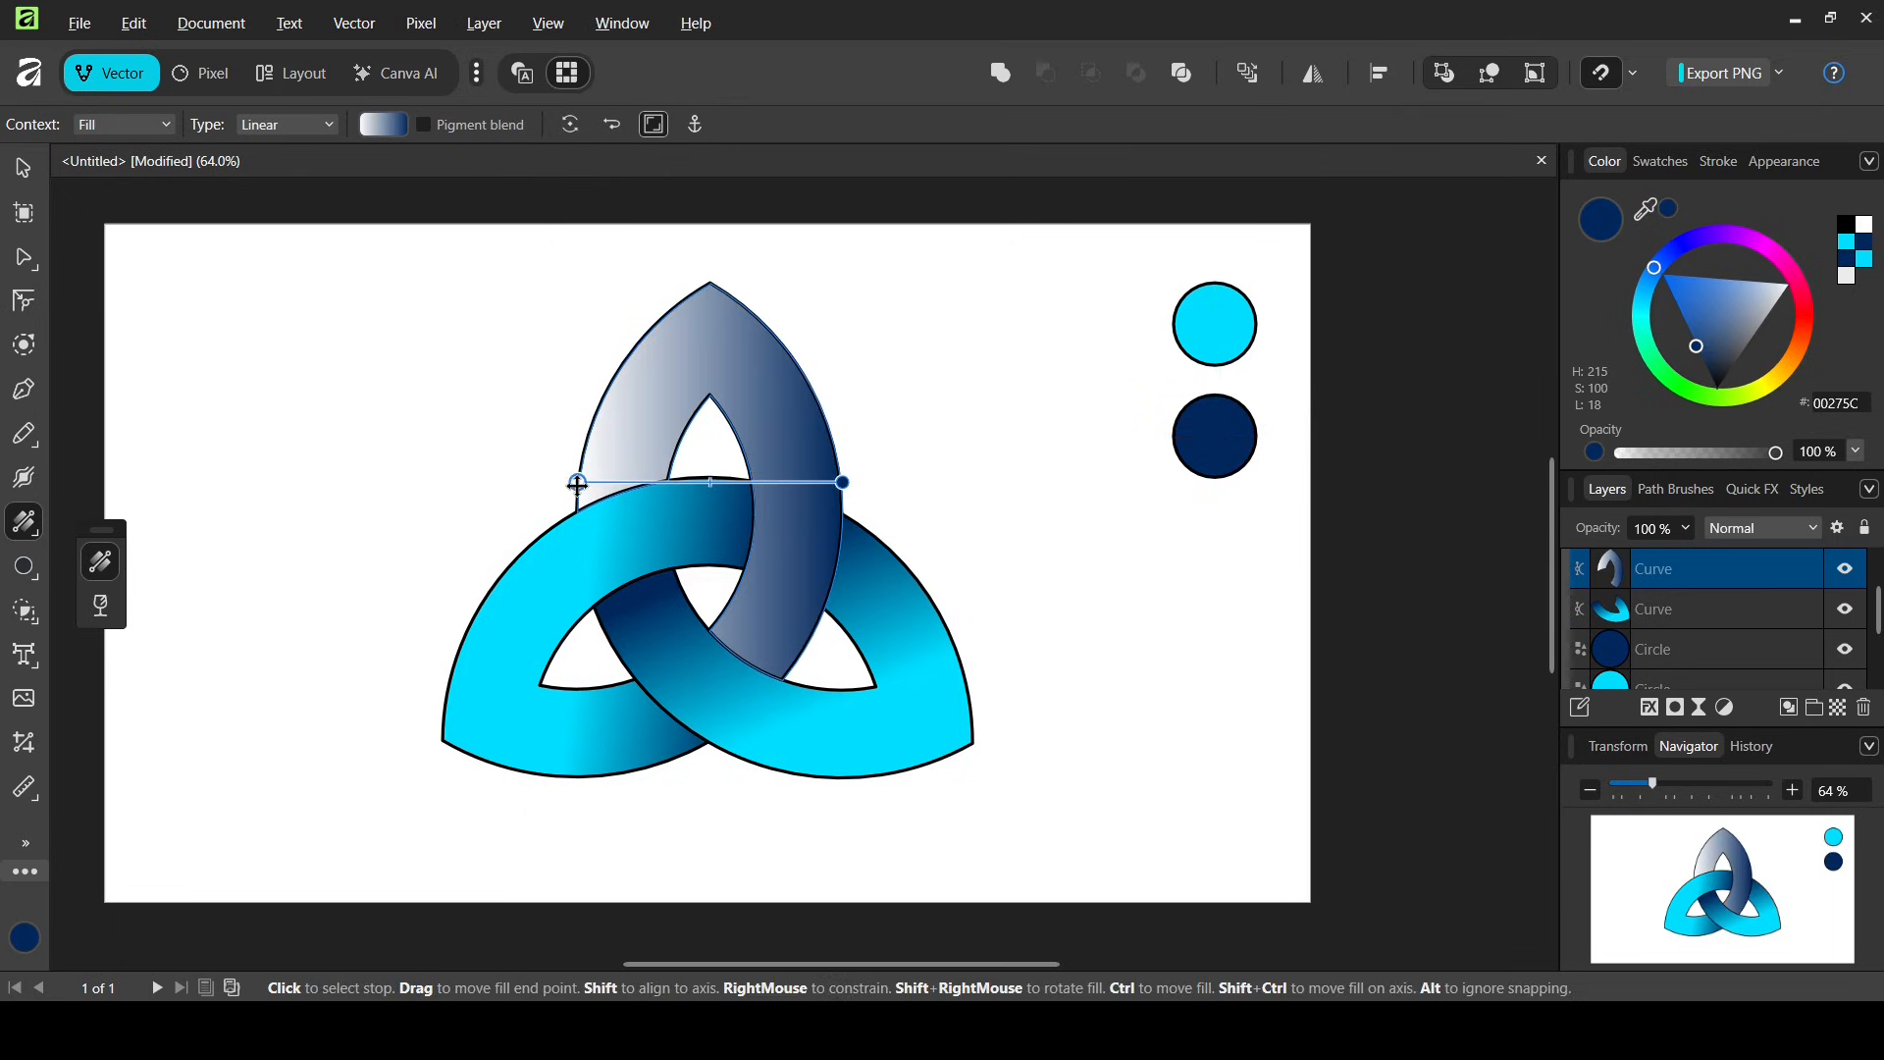
pyautogui.click(1222, 325)
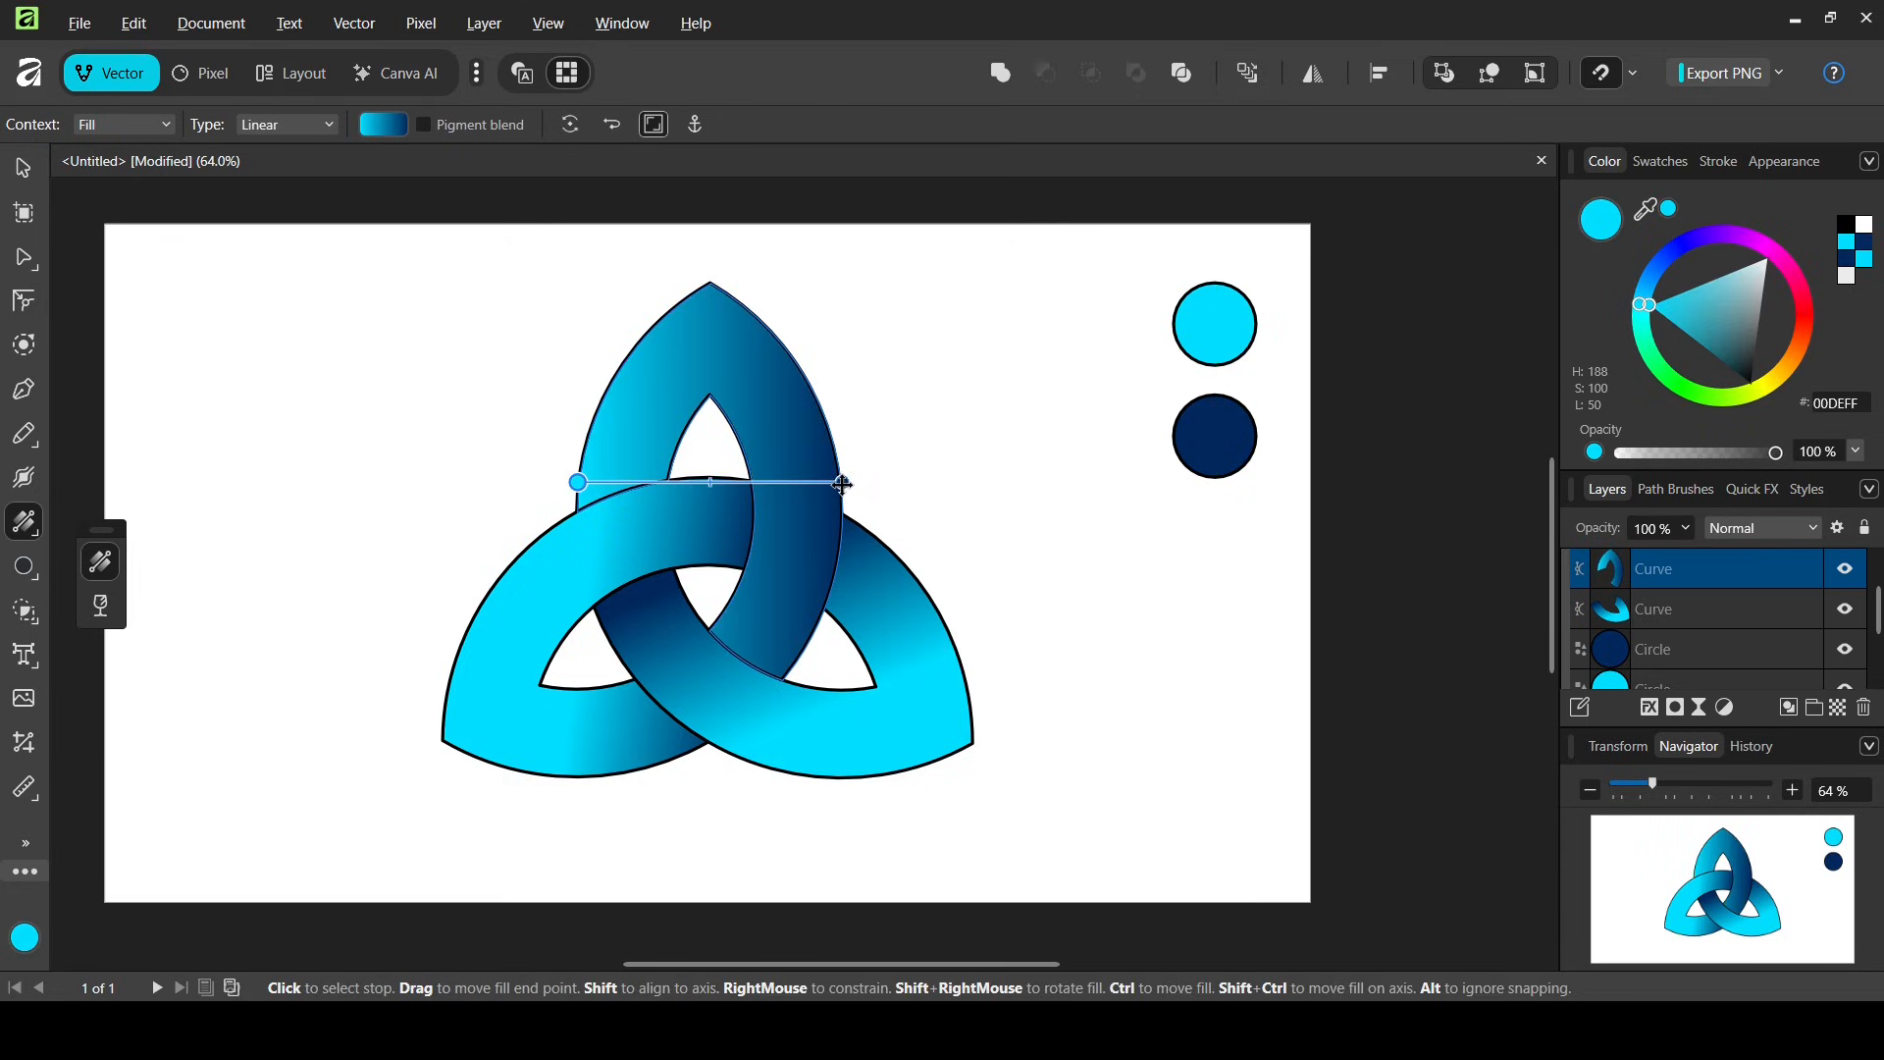
# - Slant the top band's gradient from cyan just right of the upper opening's tip to dark blue at the crossing lower left of centre
pyautogui.moveTo(843, 484)
pyautogui.mouseDown()
pyautogui.moveTo(753, 647)
pyautogui.moveTo(694, 645)
pyautogui.mouseUp()
pyautogui.moveTo(578, 483); pyautogui.dragTo(727, 396)
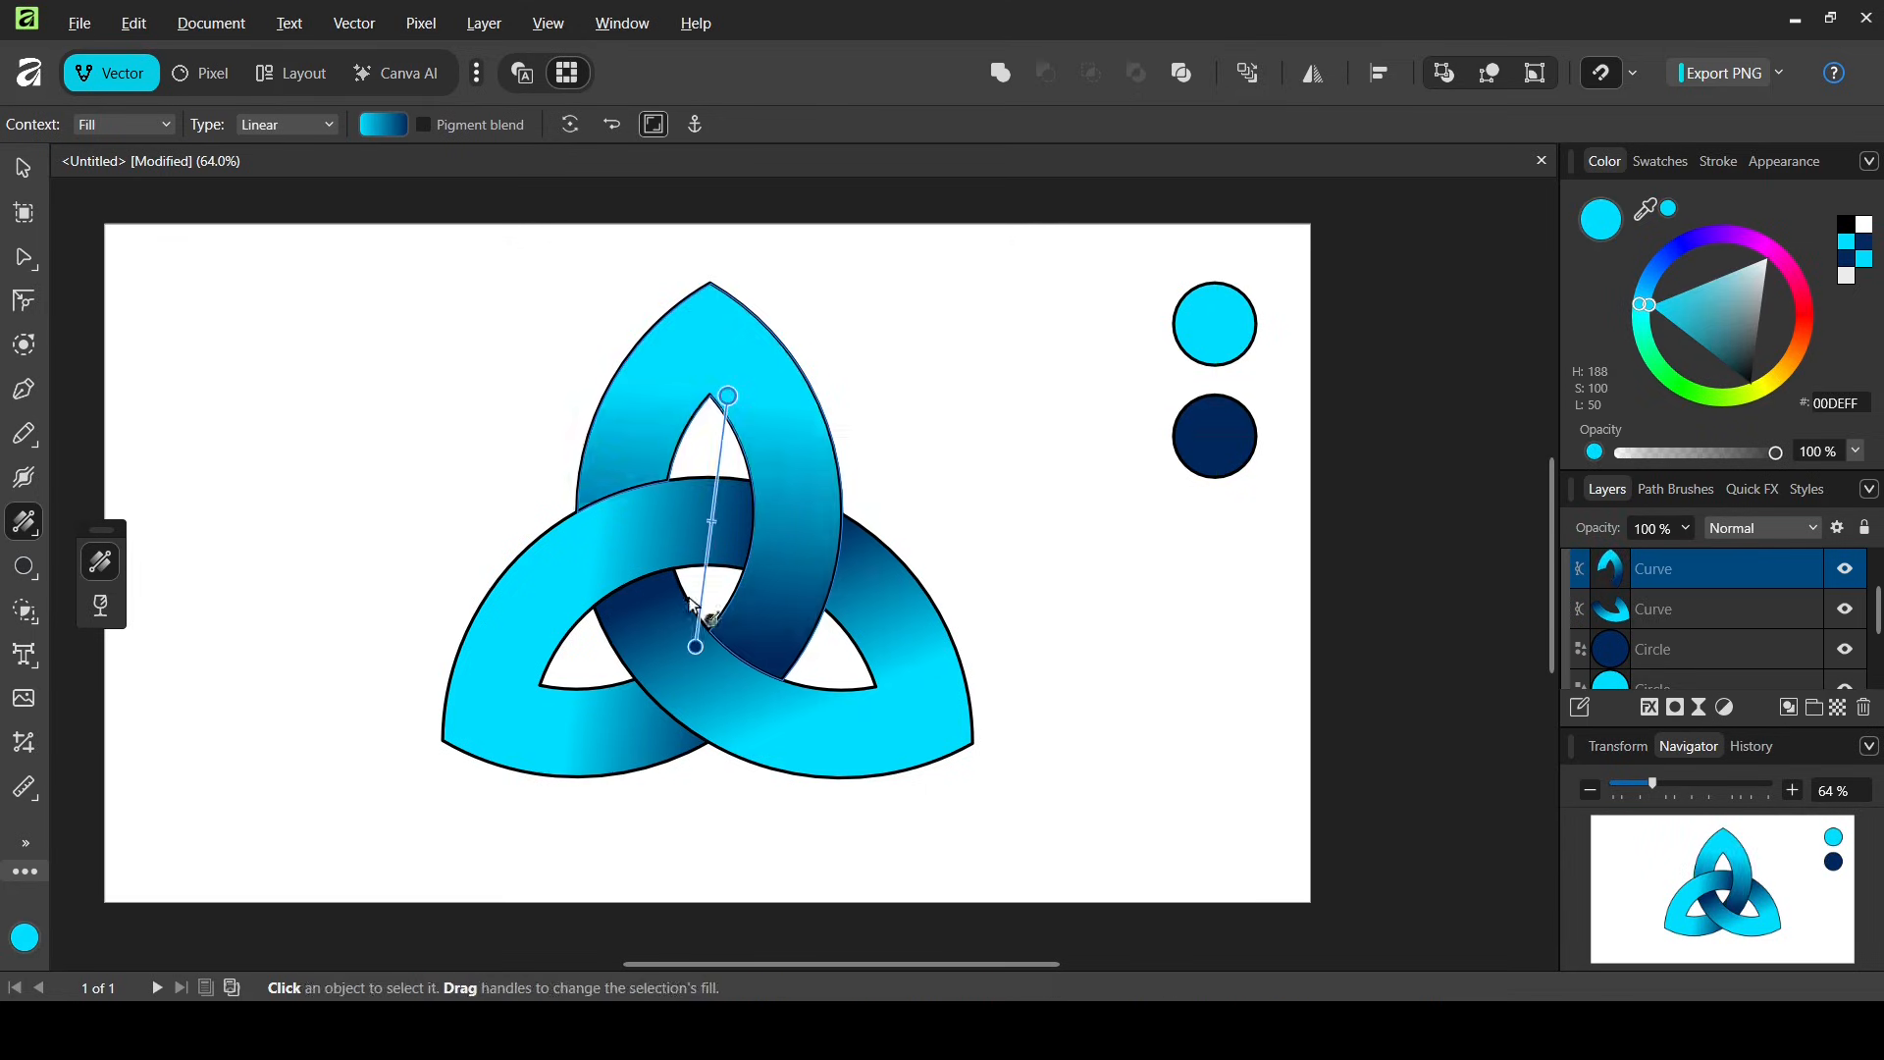
pyautogui.moveTo(694, 645); pyautogui.dragTo(657, 576)
pyautogui.moveTo(728, 396); pyautogui.dragTo(757, 392)
pyautogui.moveTo(657, 574)
pyautogui.mouseDown()
pyautogui.moveTo(610, 563)
pyautogui.moveTo(653, 594)
pyautogui.mouseUp()
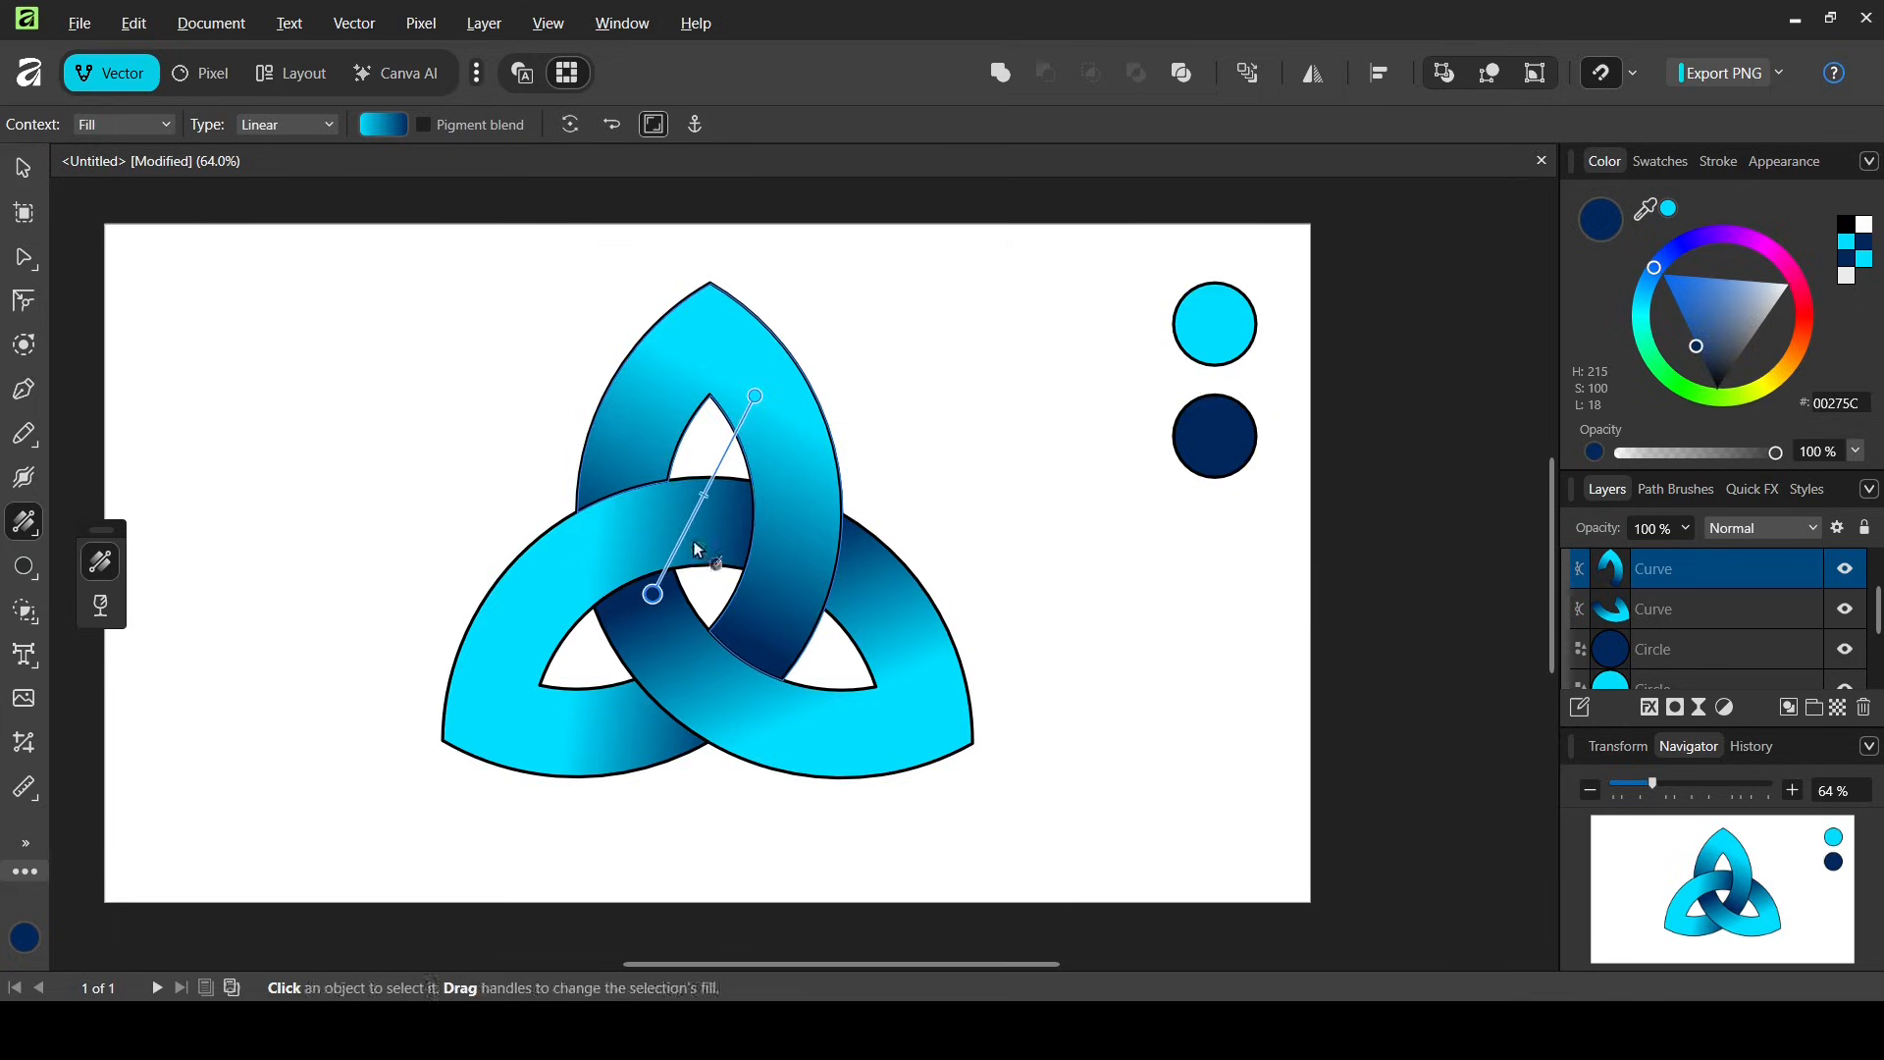
pyautogui.moveTo(757, 391); pyautogui.dragTo(771, 383)
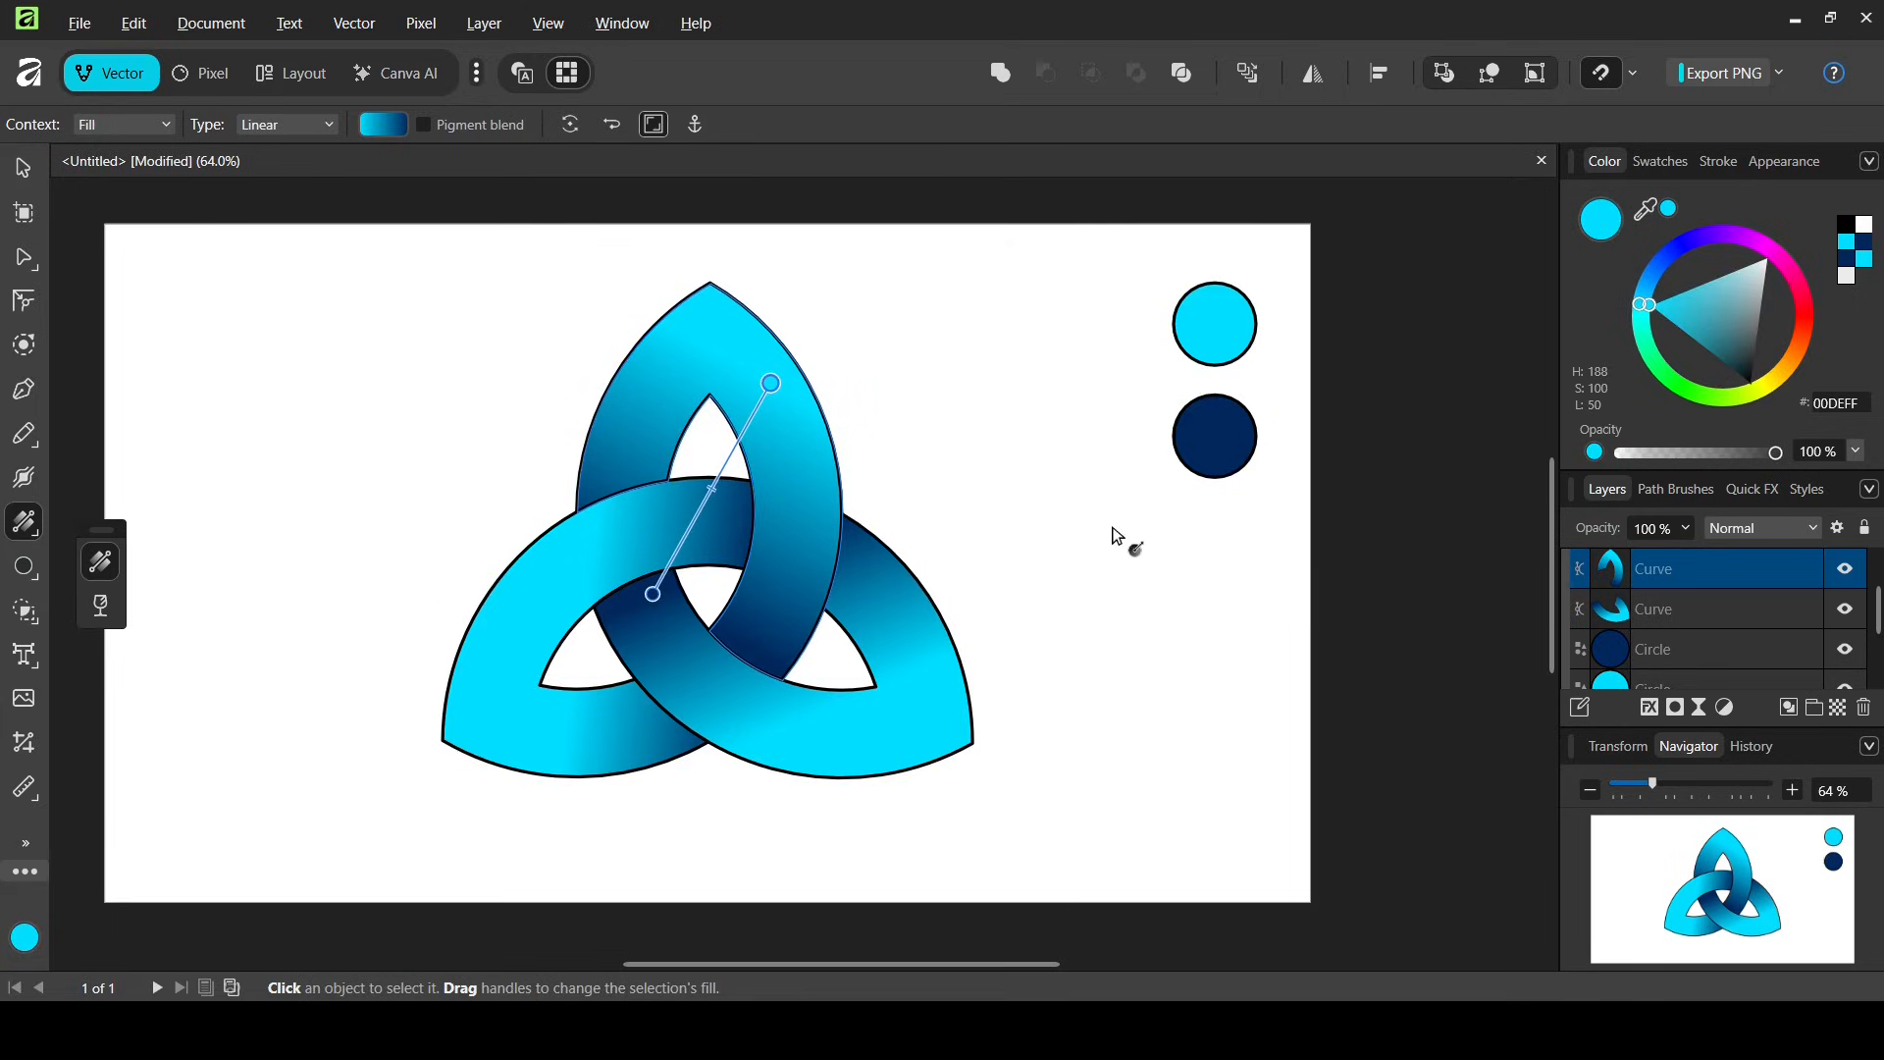
# - Delete the cyan and dark blue swatch circles beside the knot
pyautogui.click(22, 167)
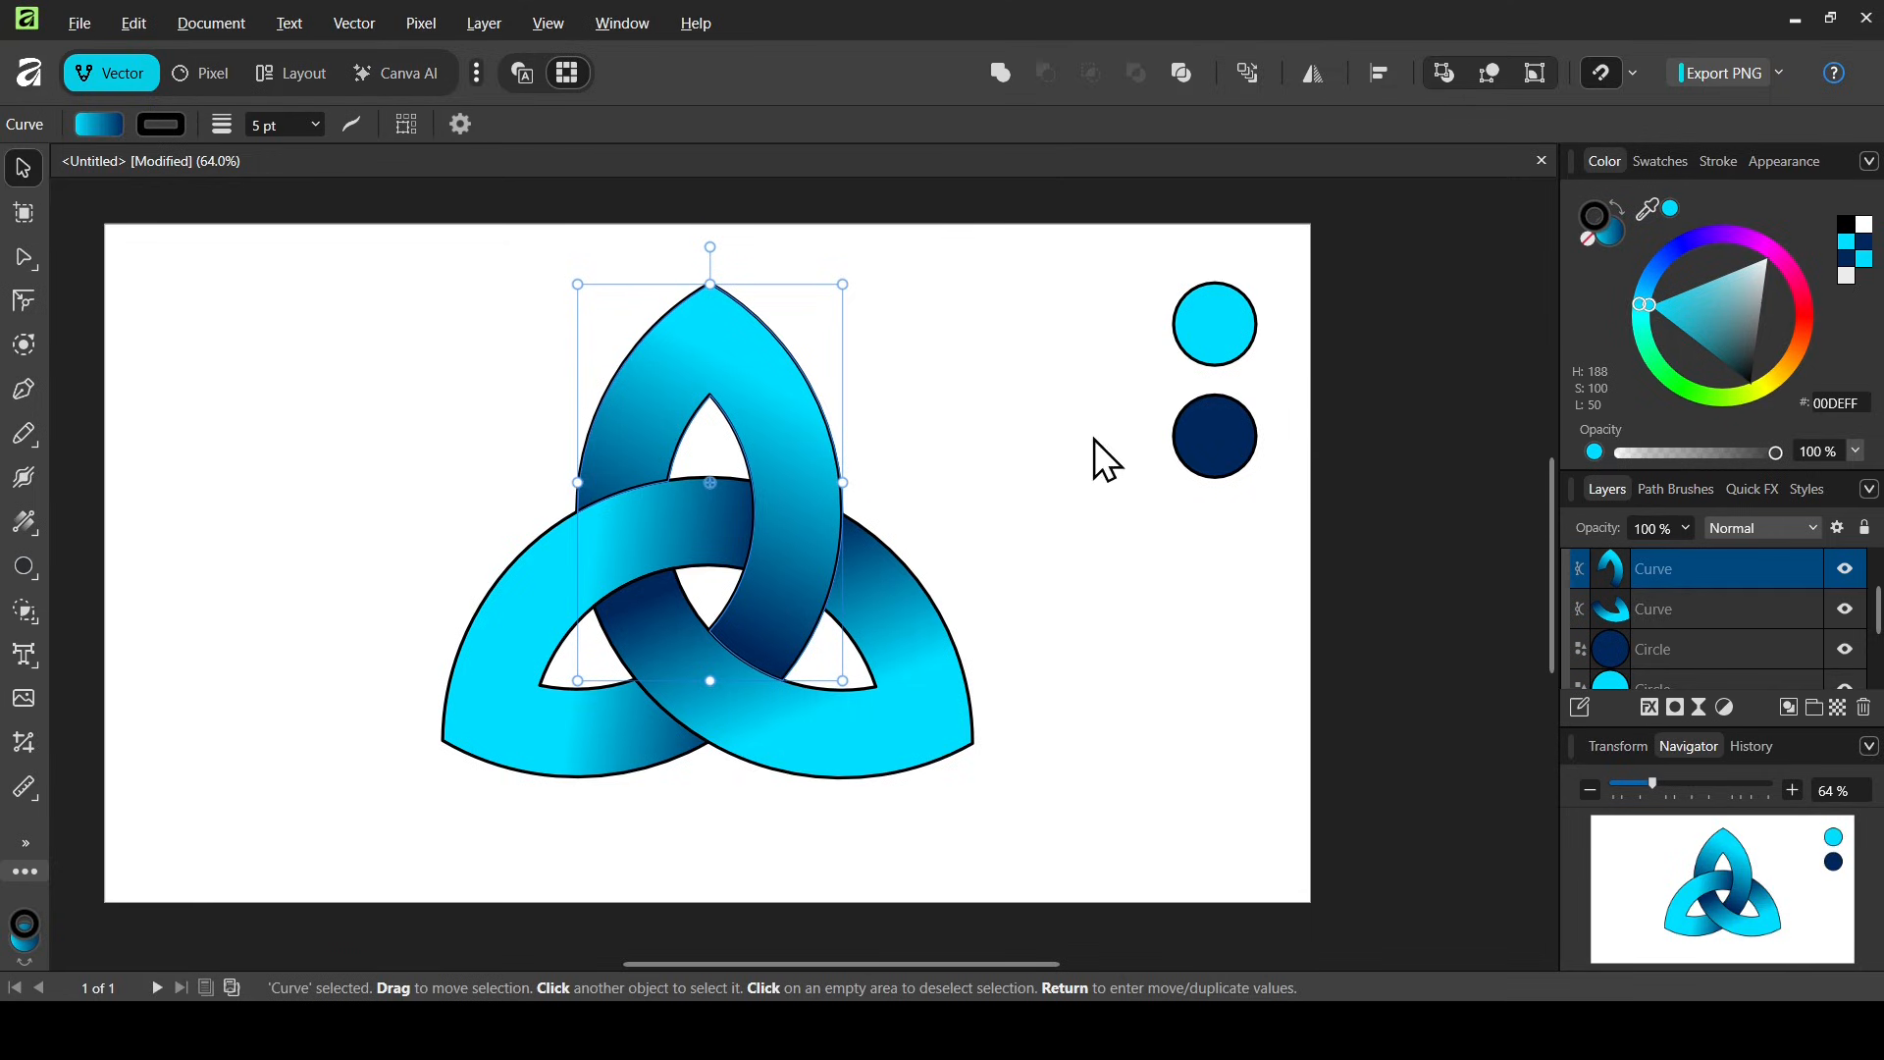
pyautogui.moveTo(1098, 241); pyautogui.dragTo(1305, 538)
pyautogui.press('Delete')
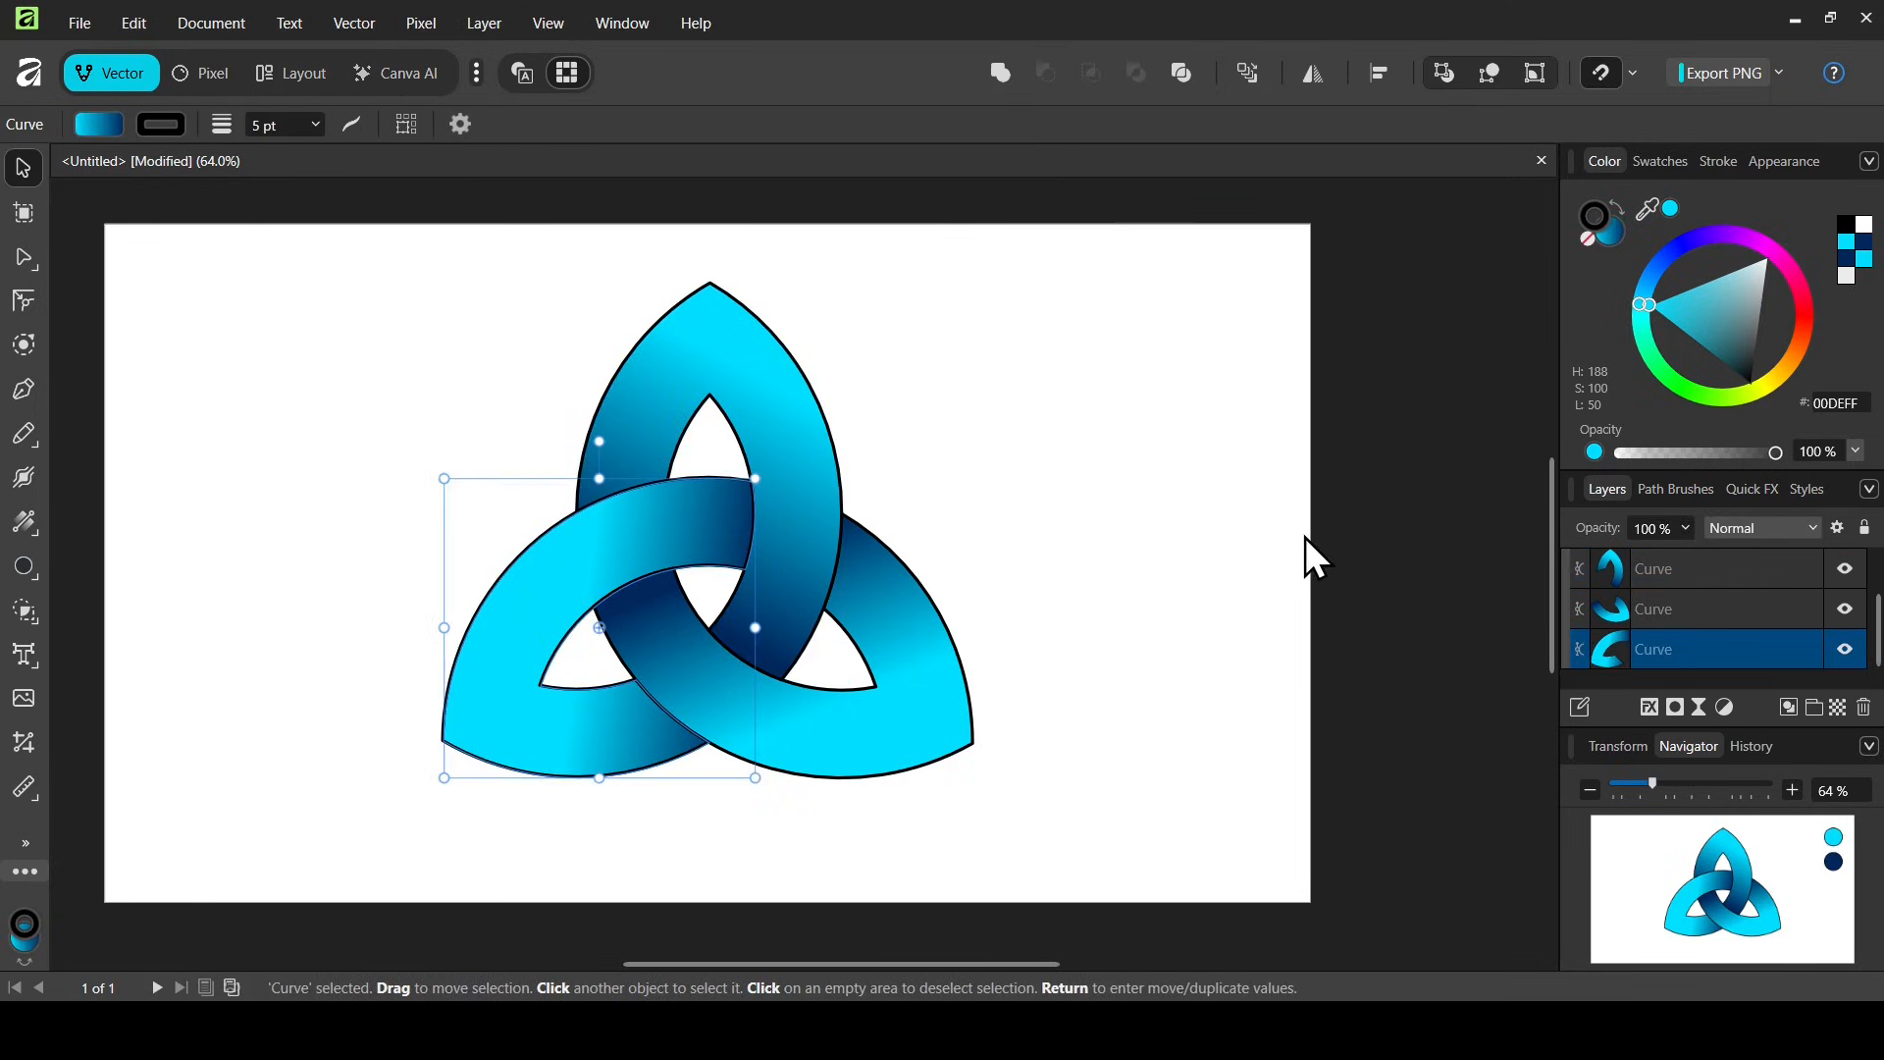
# - Collapse the knot's group in the layer stack, set the whole group's stroke to none, and deselect it
pyautogui.click(494, 541)
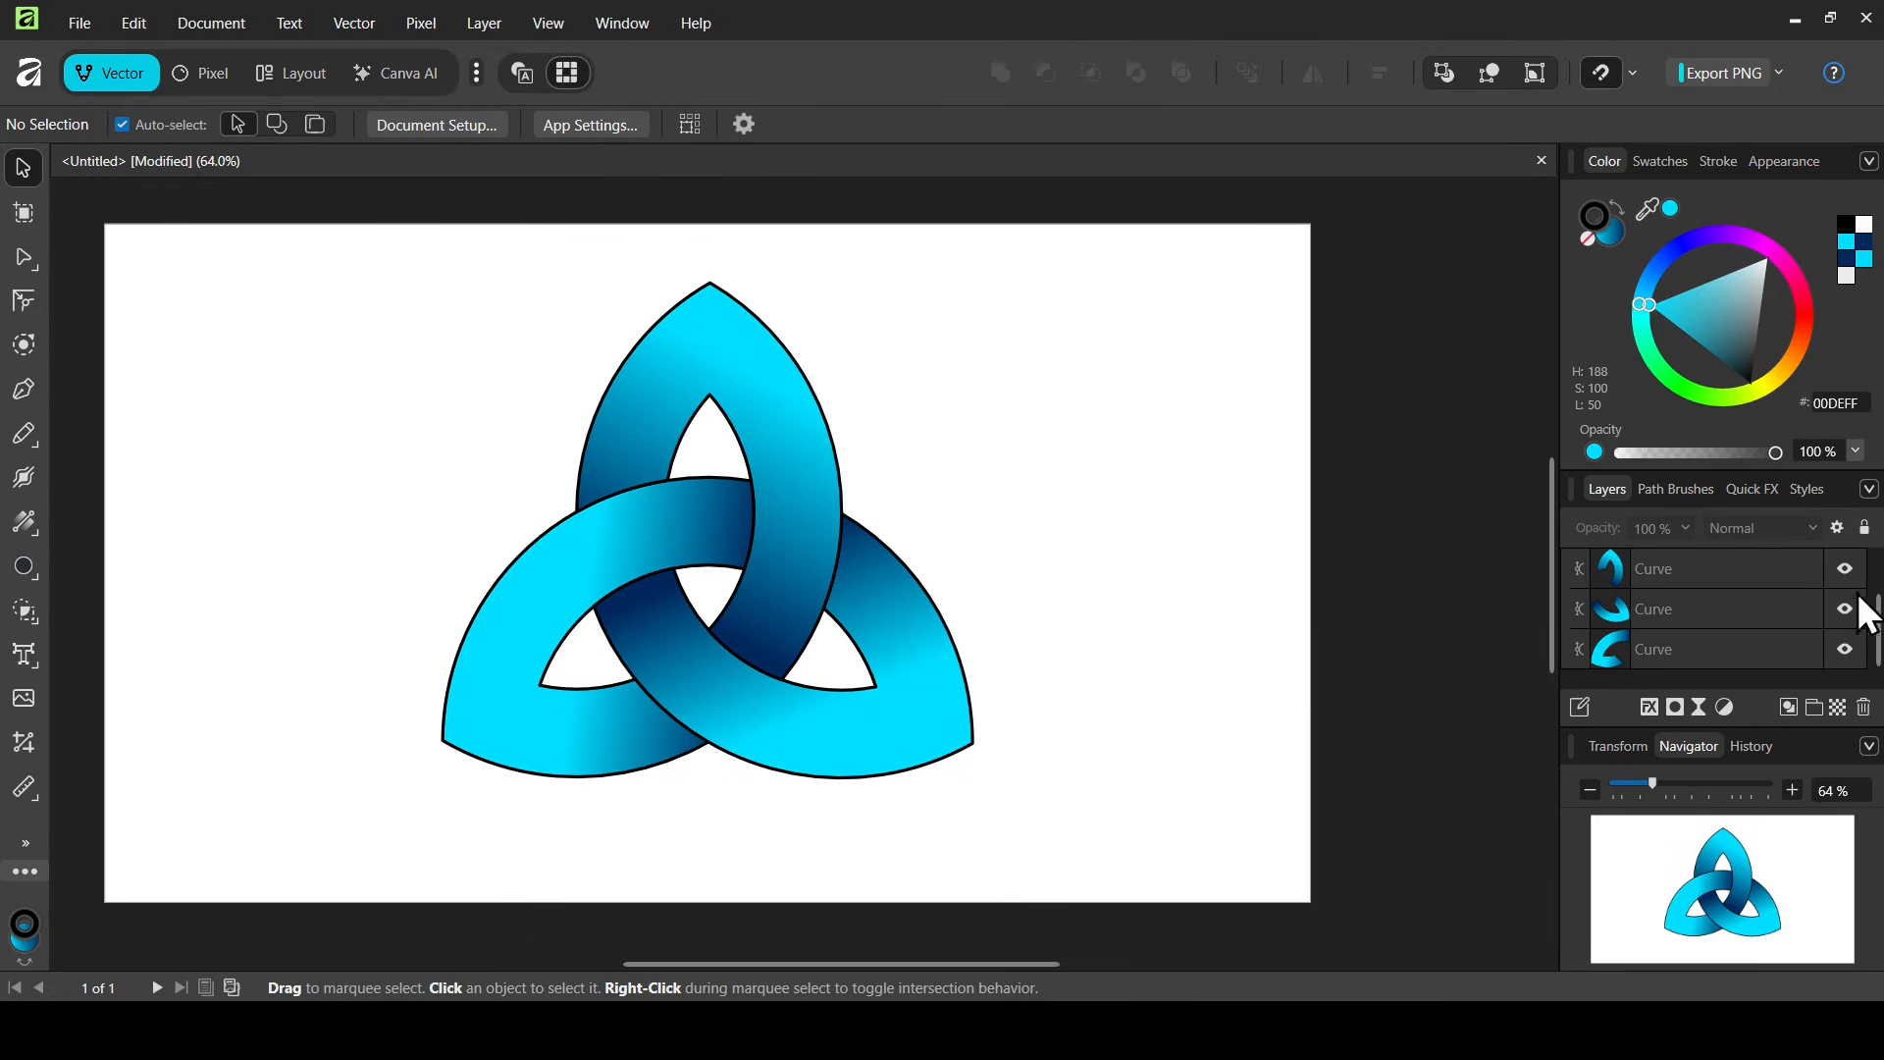
pyautogui.scroll(1, 1876, 594)
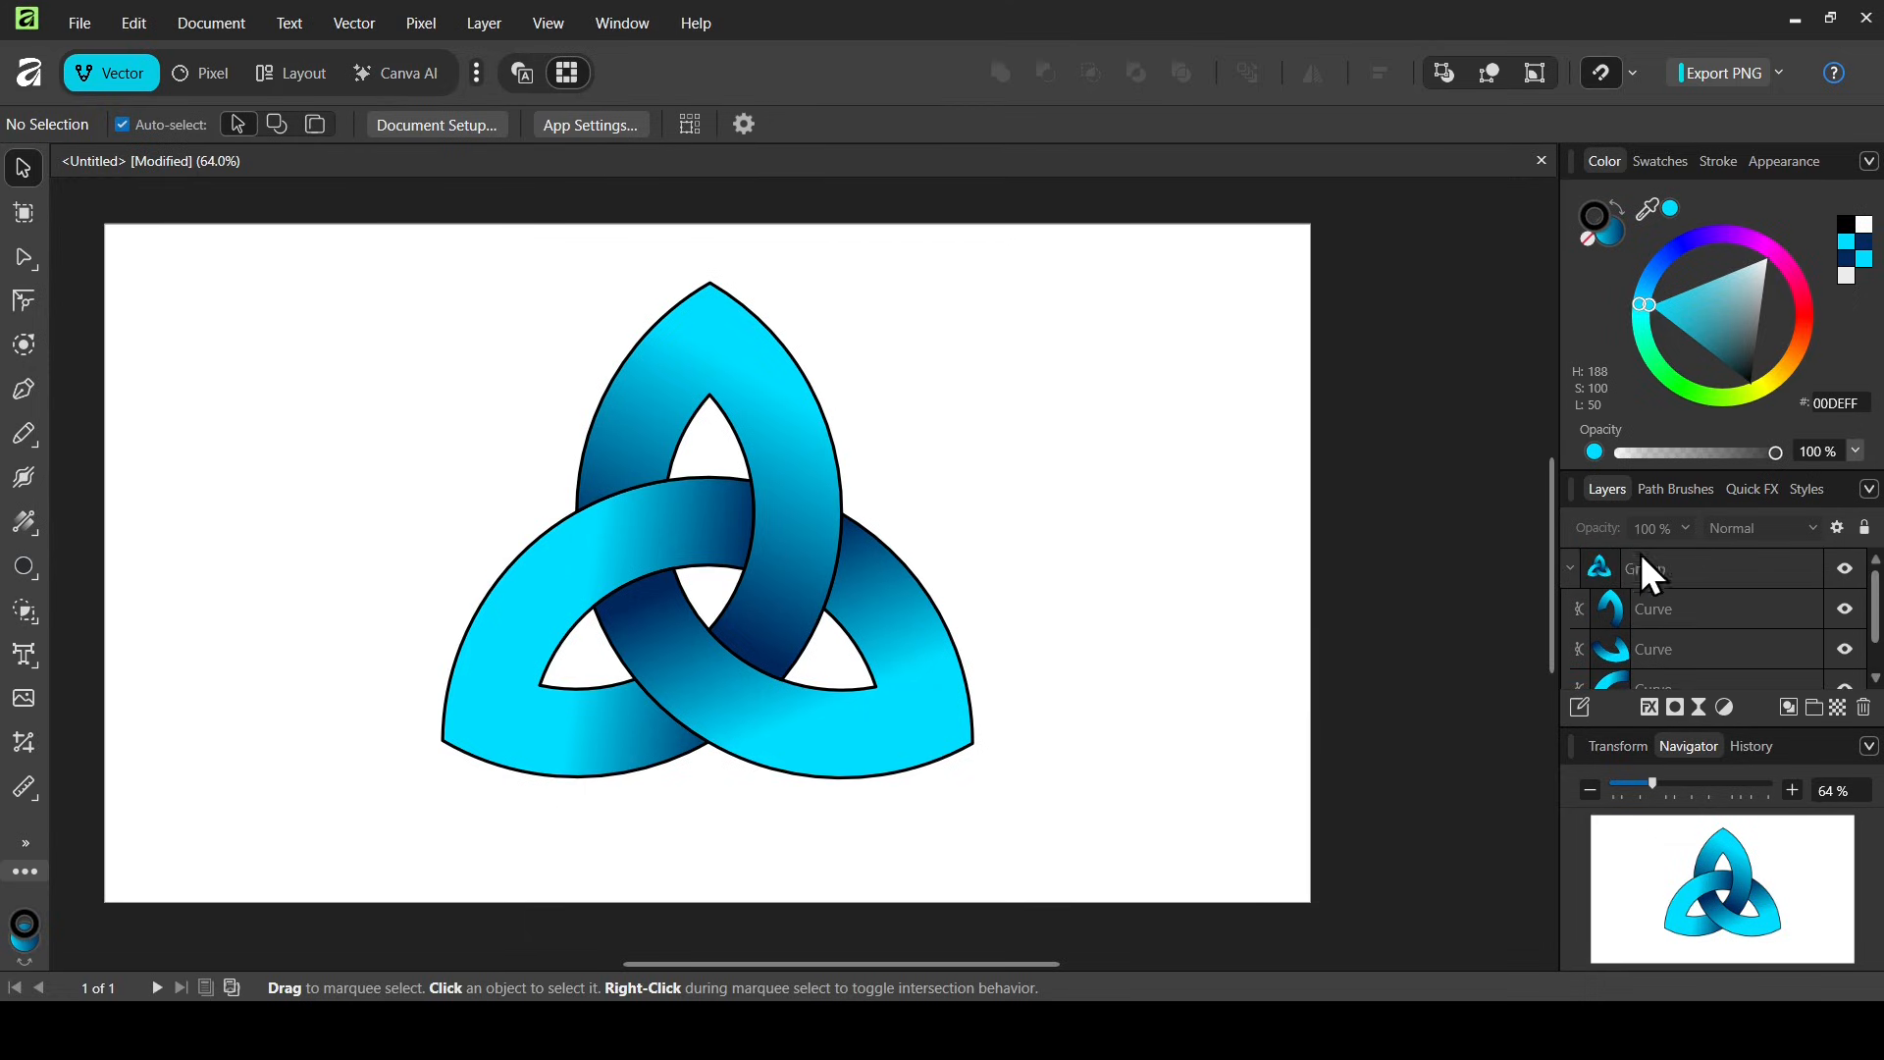
pyautogui.click(1571, 568)
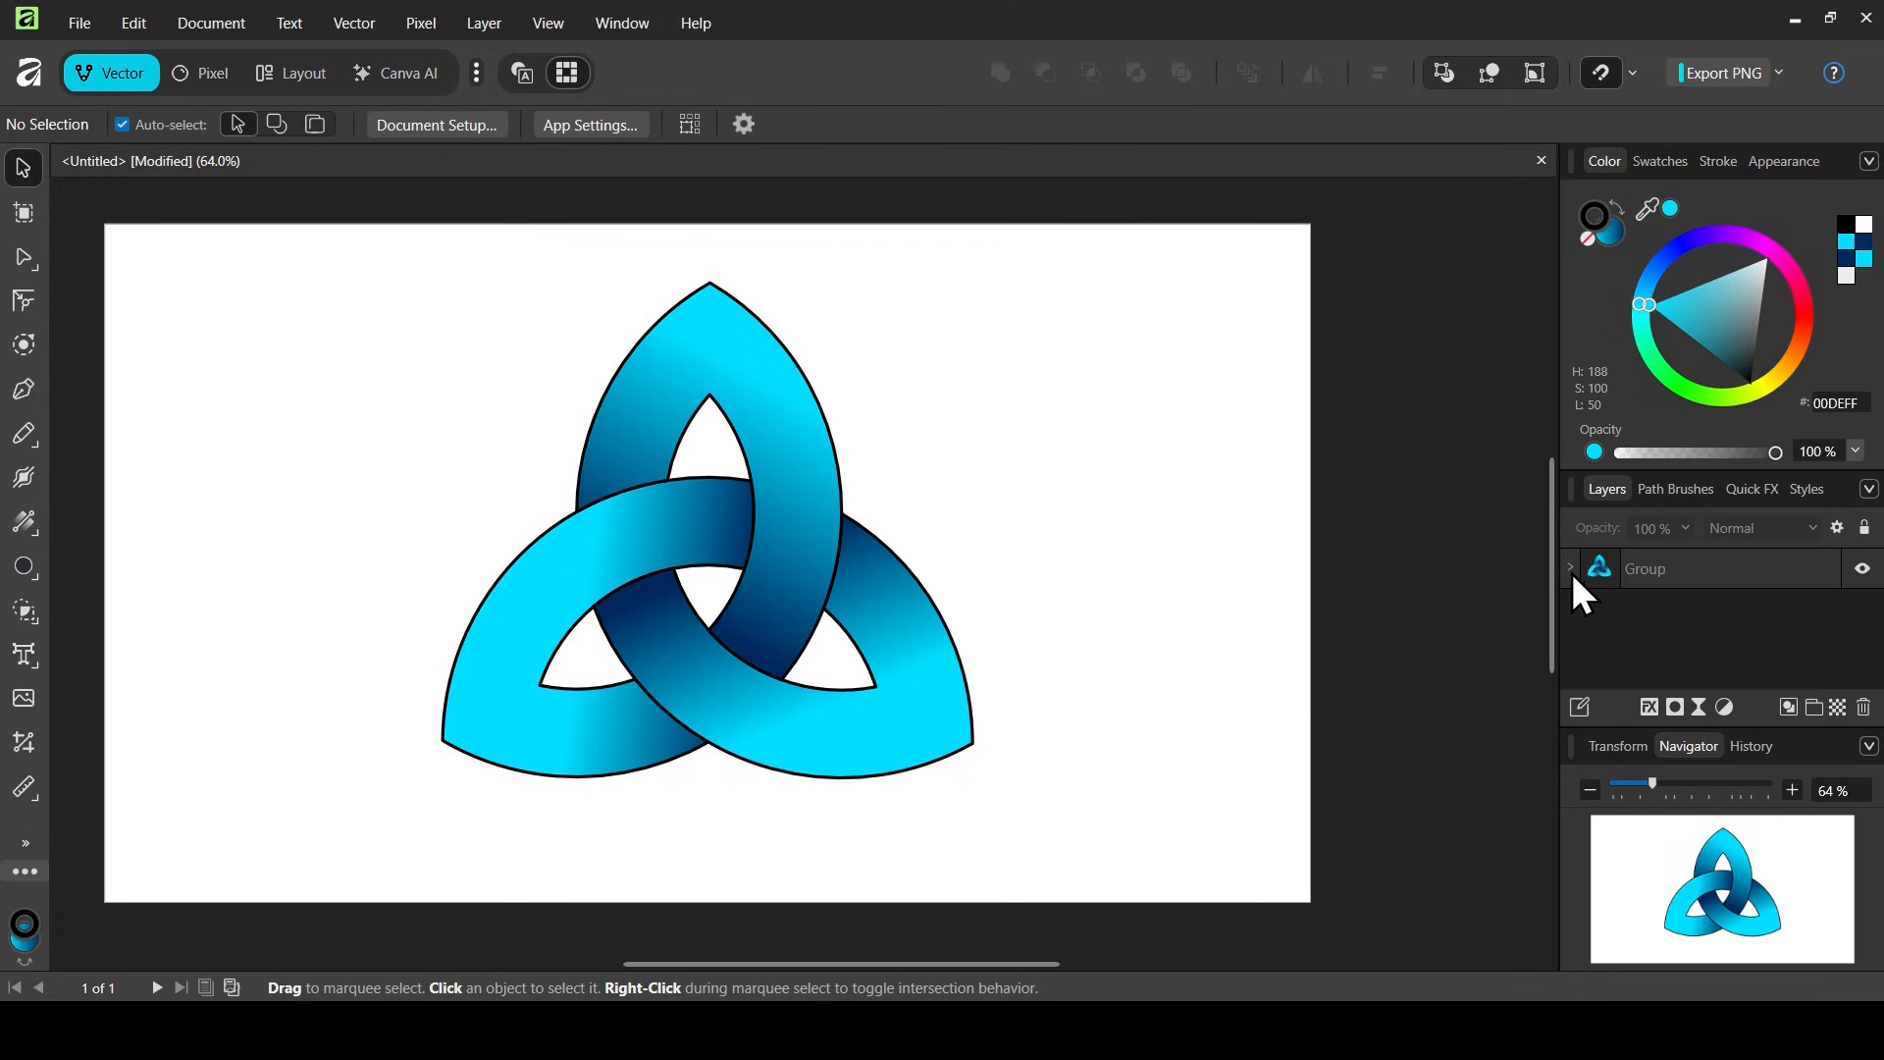
pyautogui.click(1675, 572)
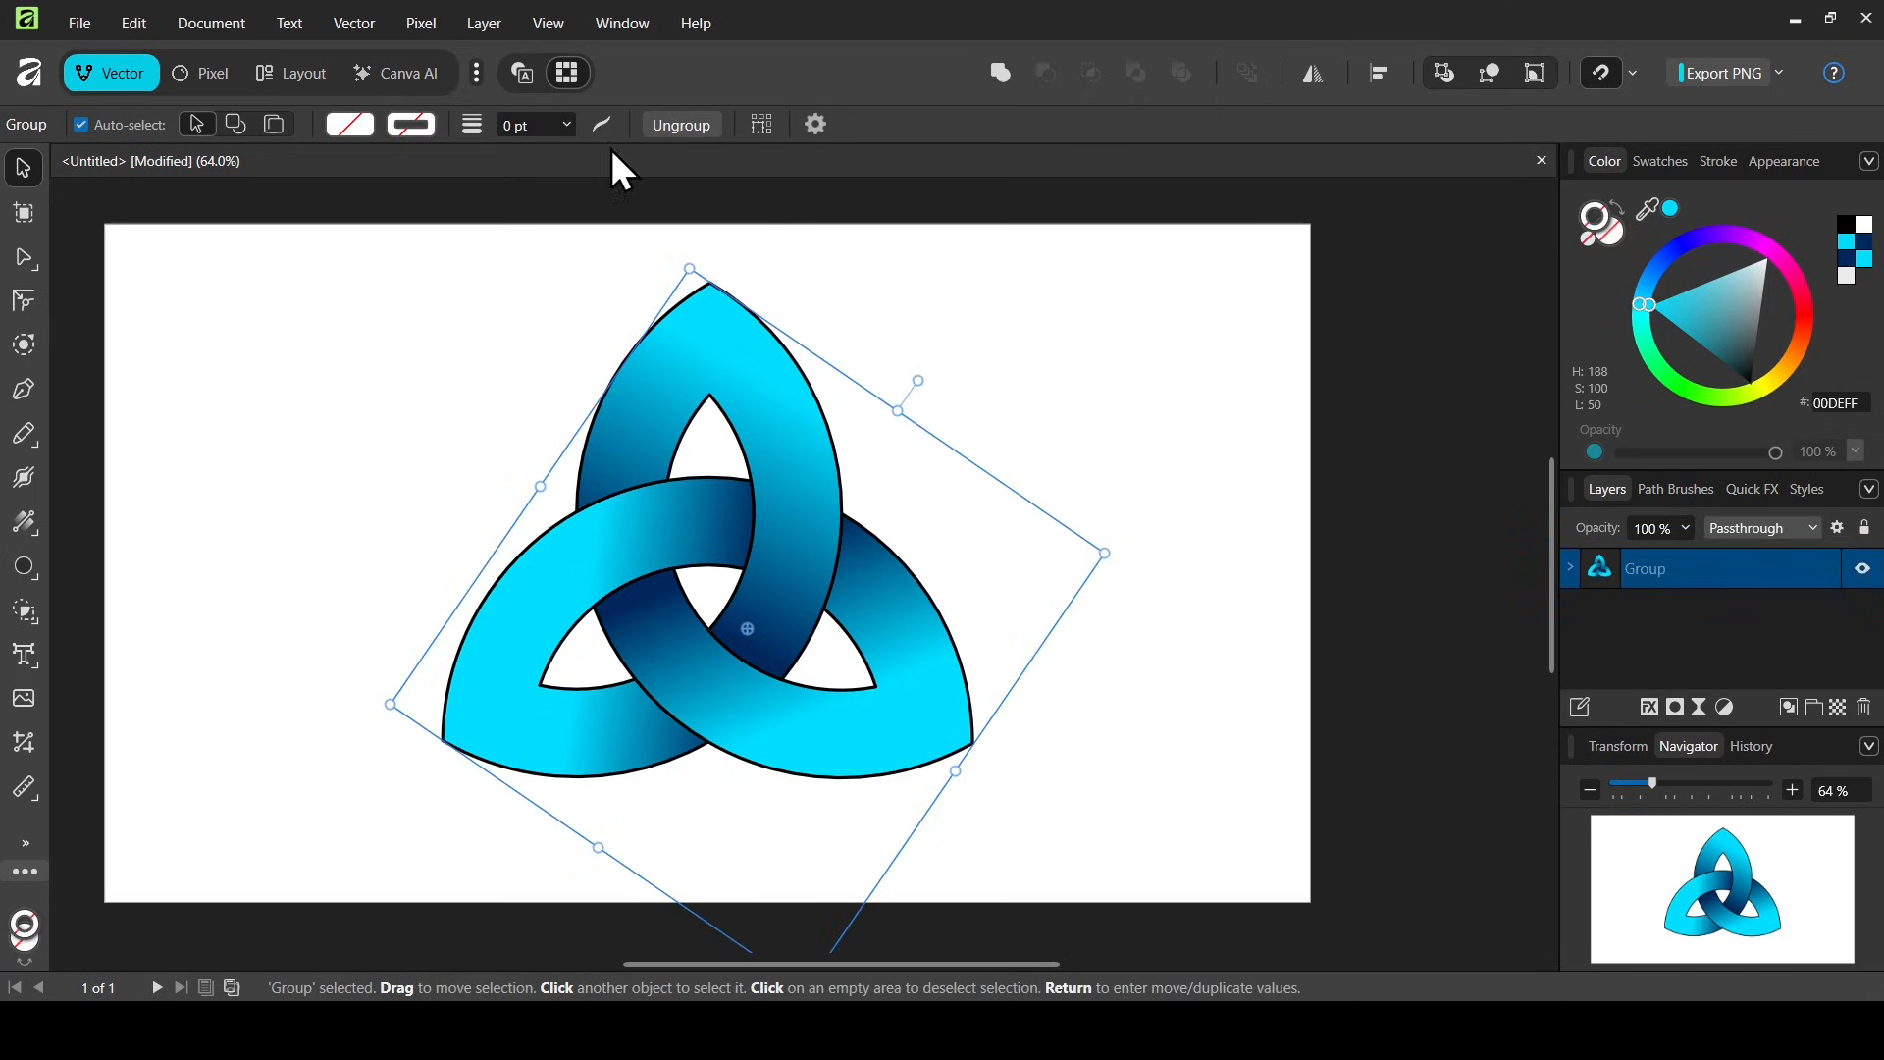
pyautogui.click(405, 123)
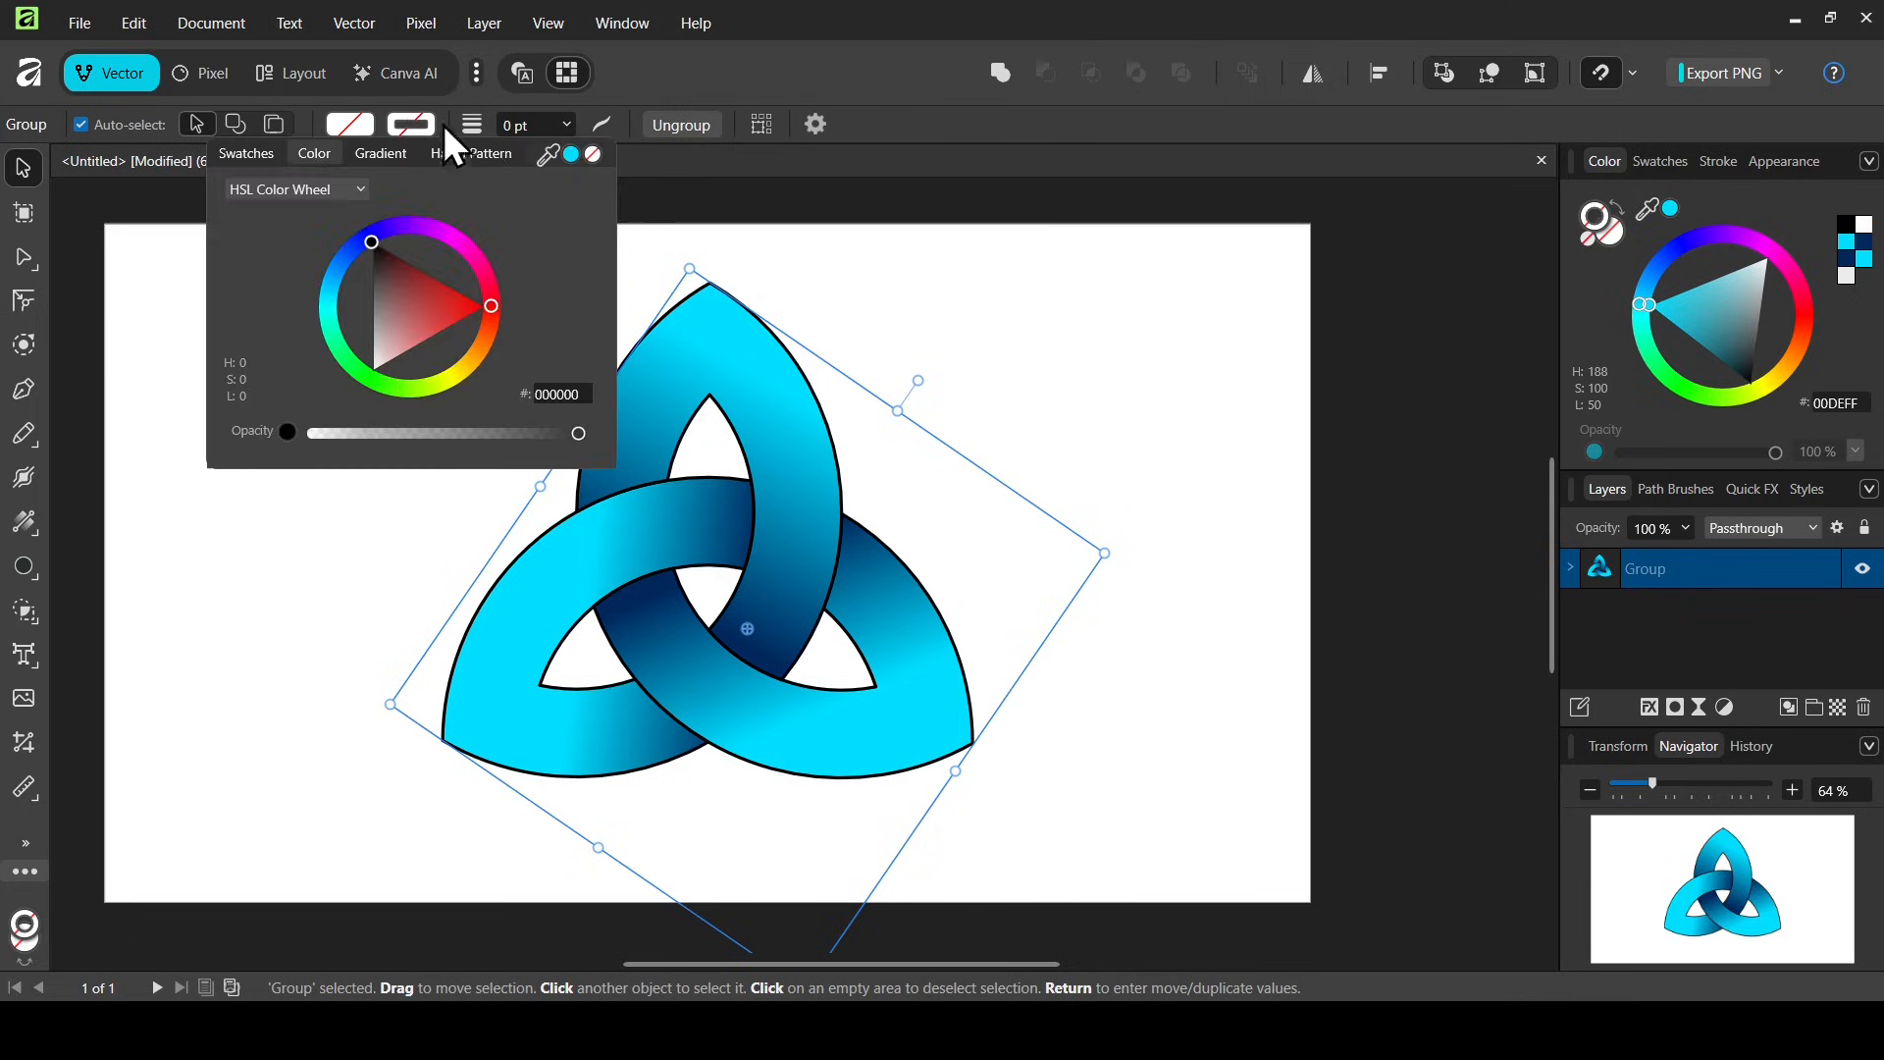
pyautogui.click(592, 155)
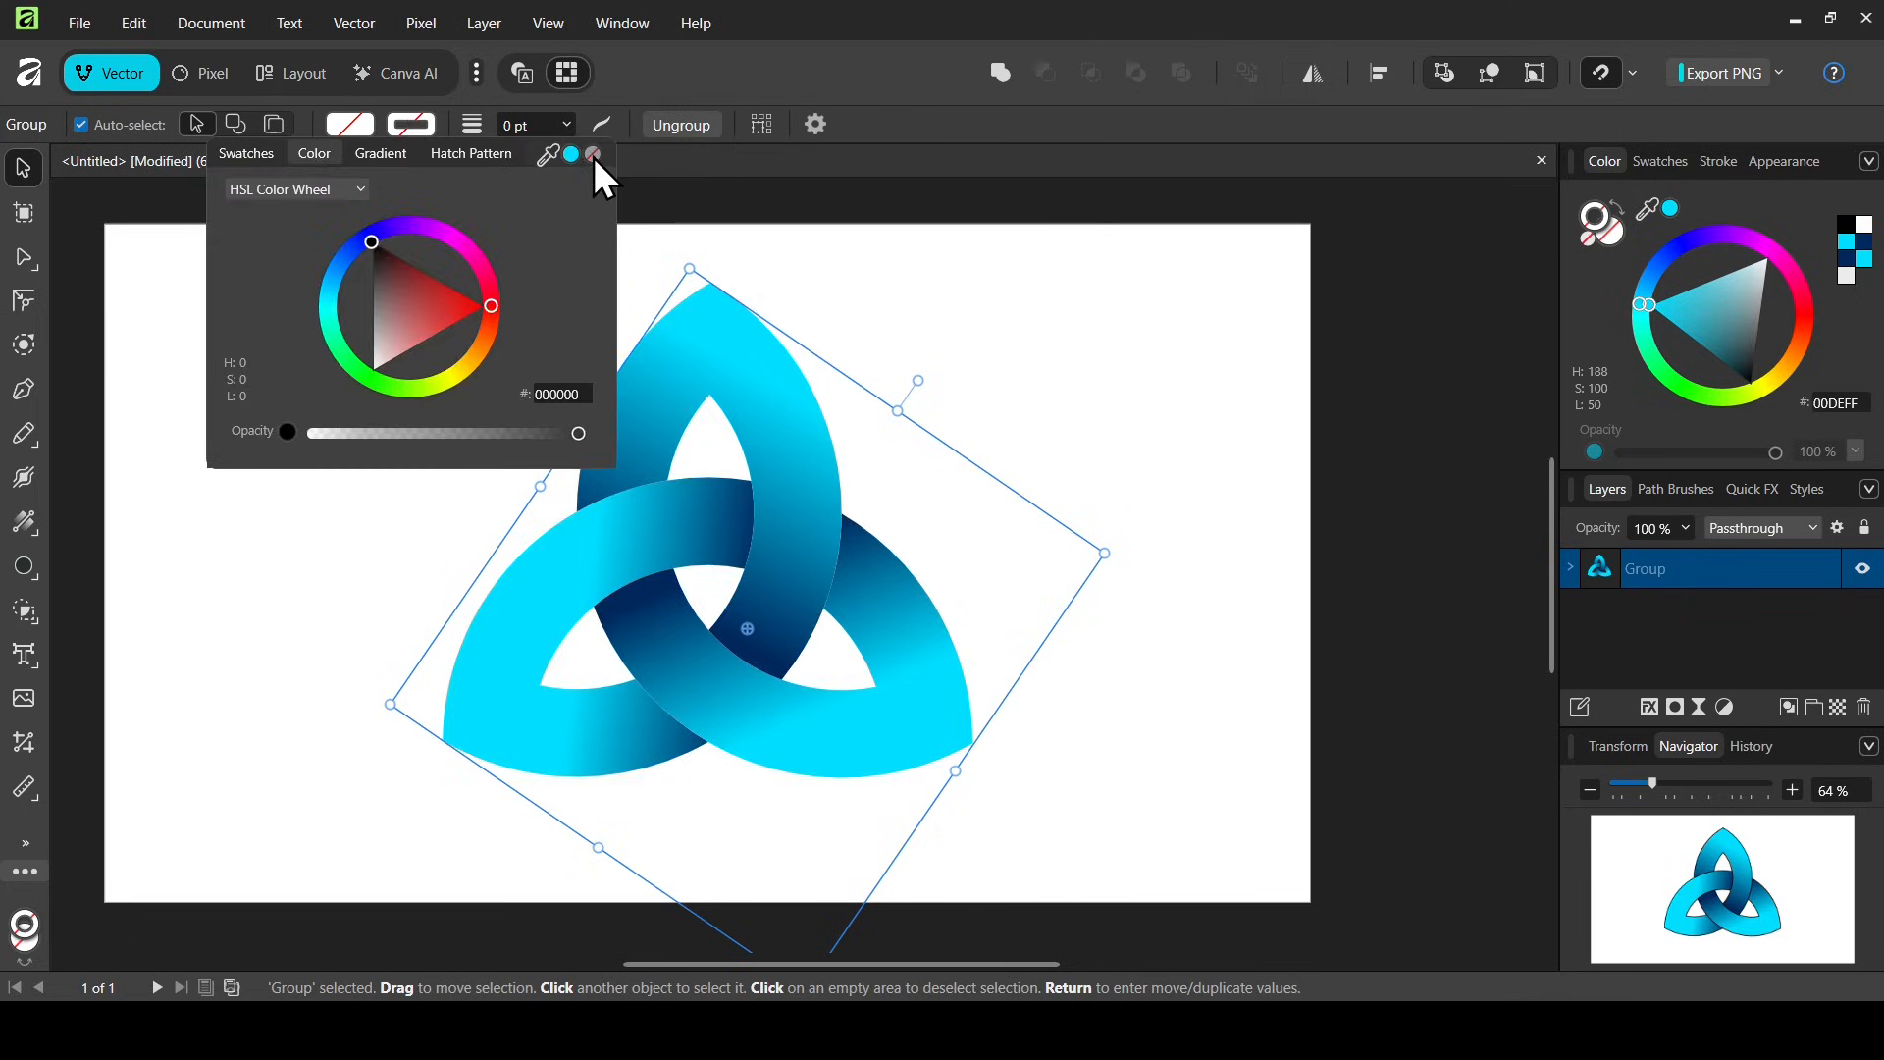
pyautogui.click(1469, 501)
pyautogui.click(1469, 501)
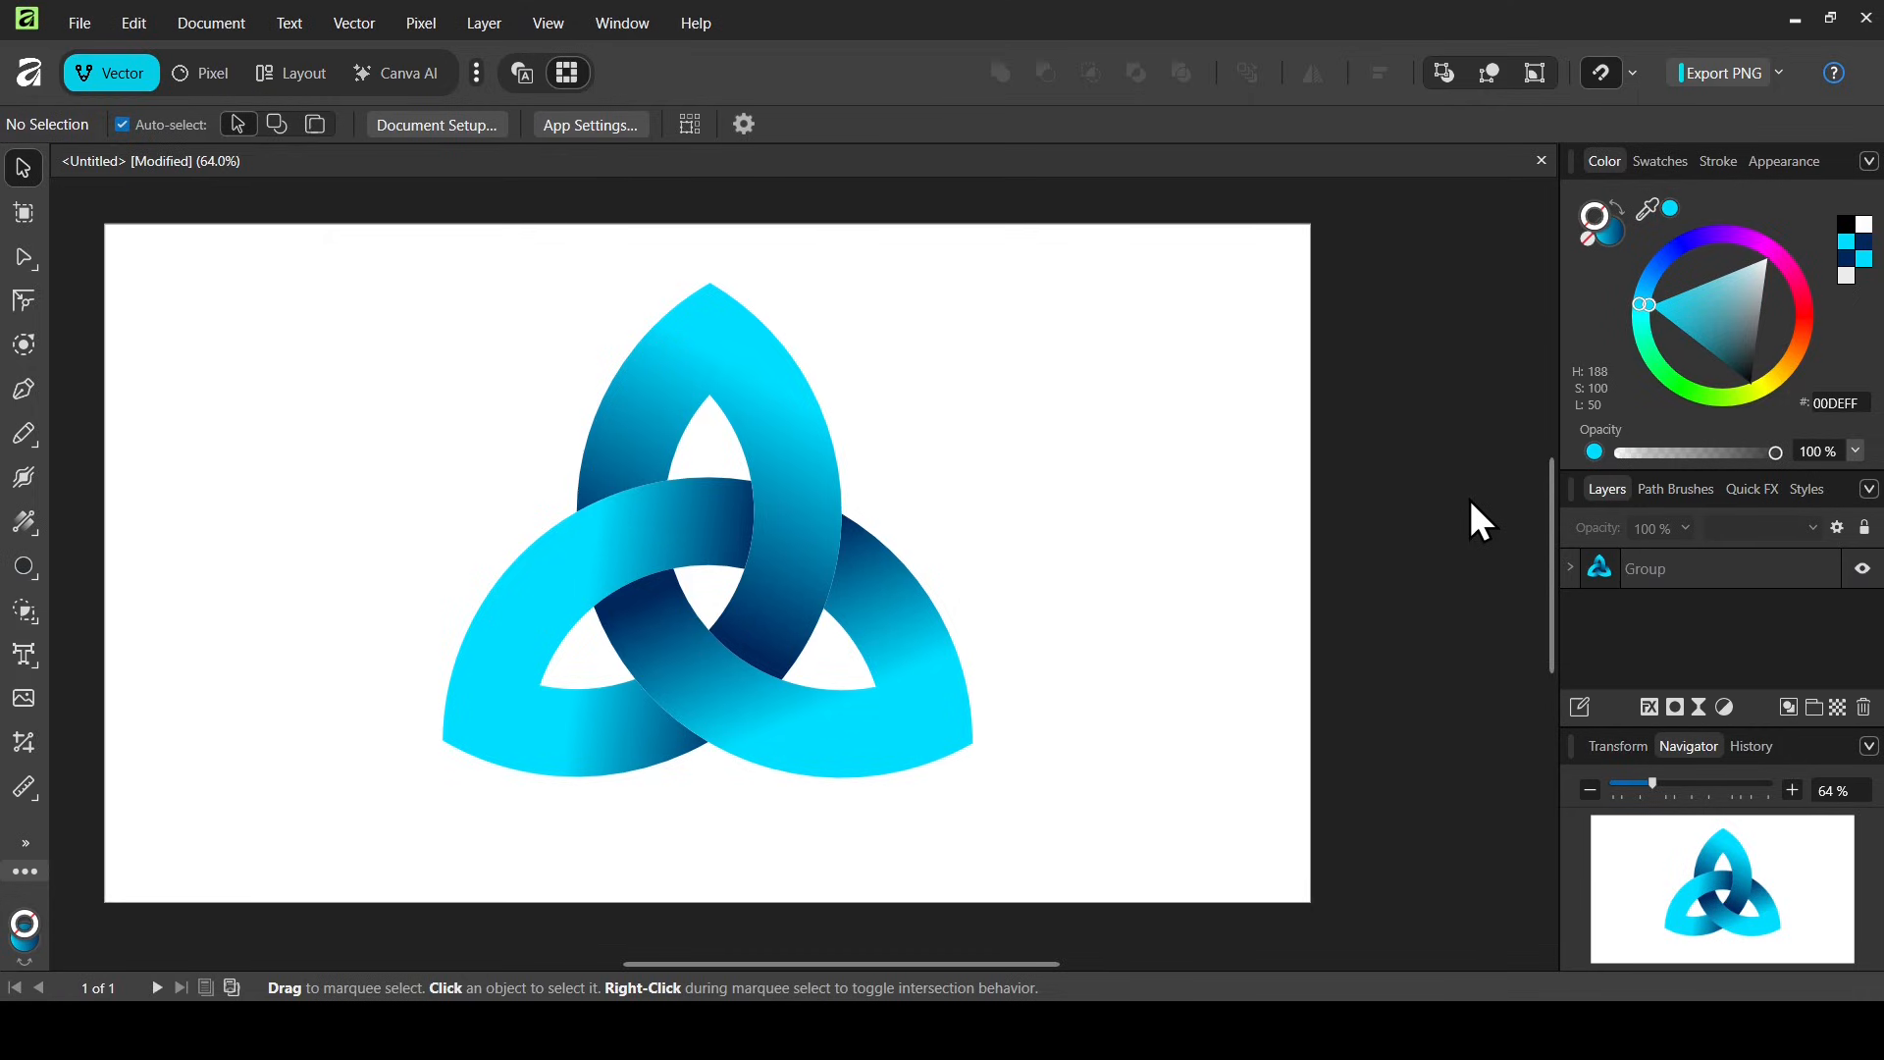